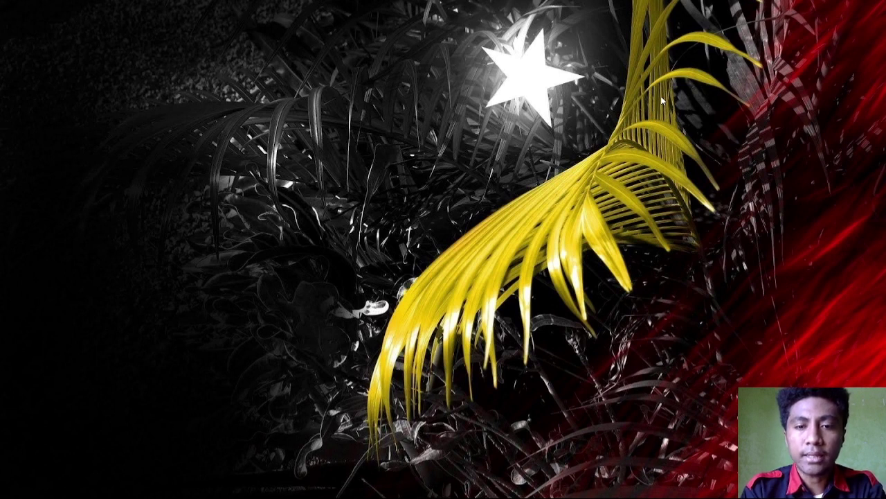
Step: Search the web for 'glide', open glideapps.com, and launch the Glide builder in its own tab, closing the homepage
mouse_move(505, 496)
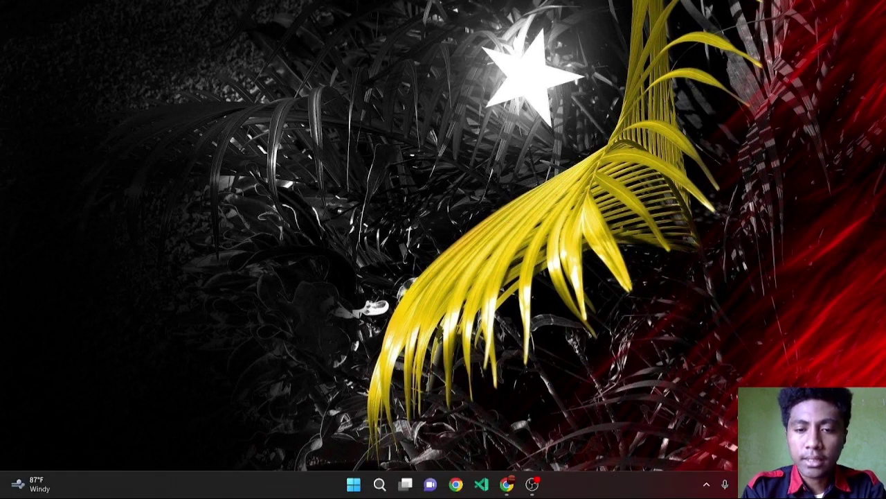
click(507, 485)
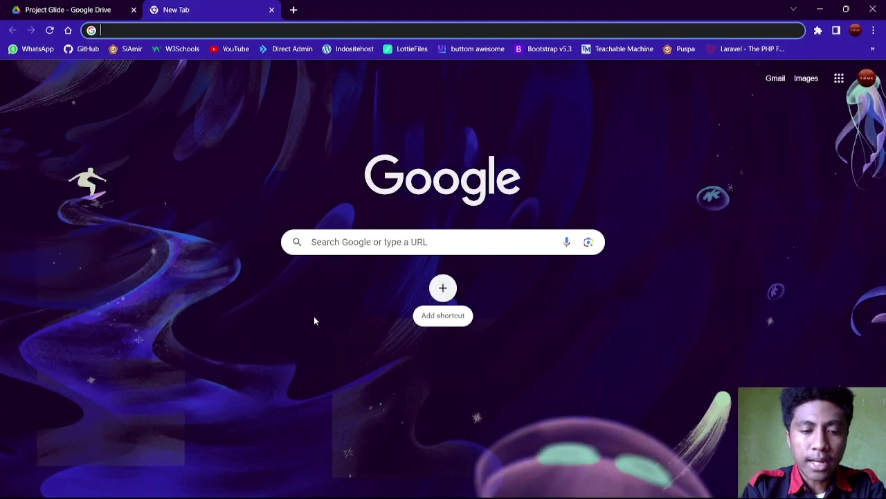
text(gl)
key(Return)
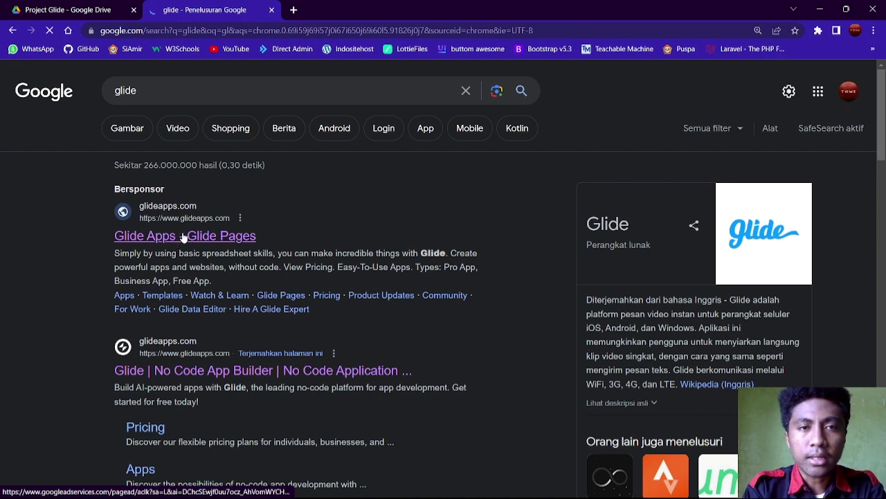
click(183, 233)
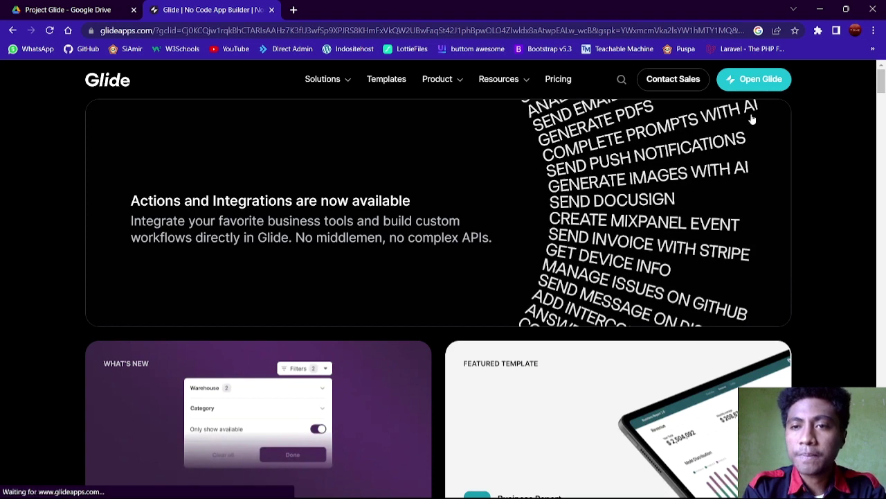
click(767, 81)
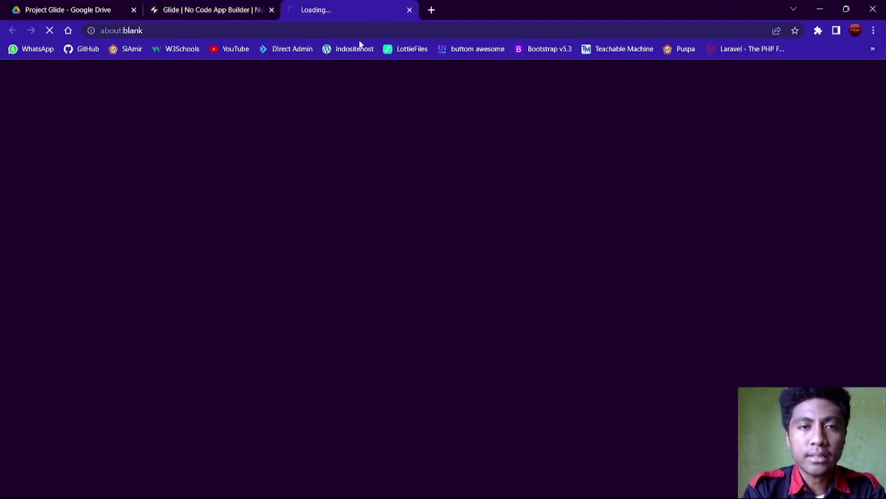
click(271, 10)
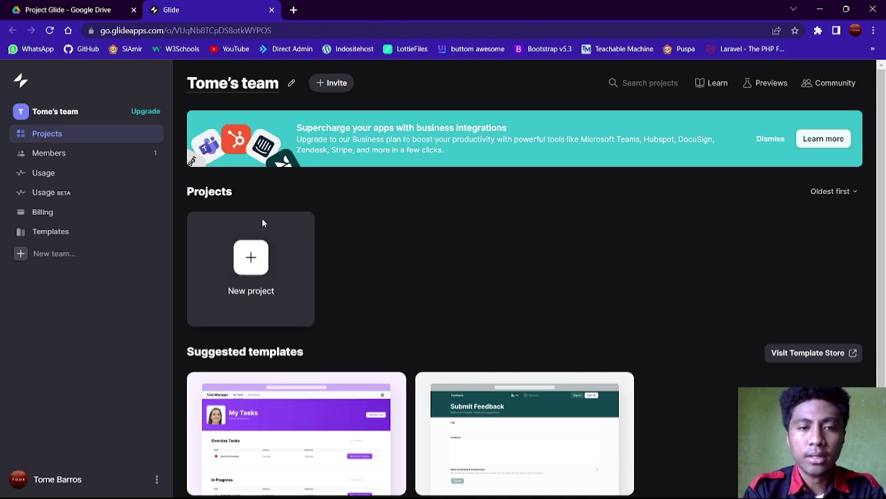
Step: Create a new Mobile project named 'Mahasiswa' with Google Sheets as its data source
click(266, 255)
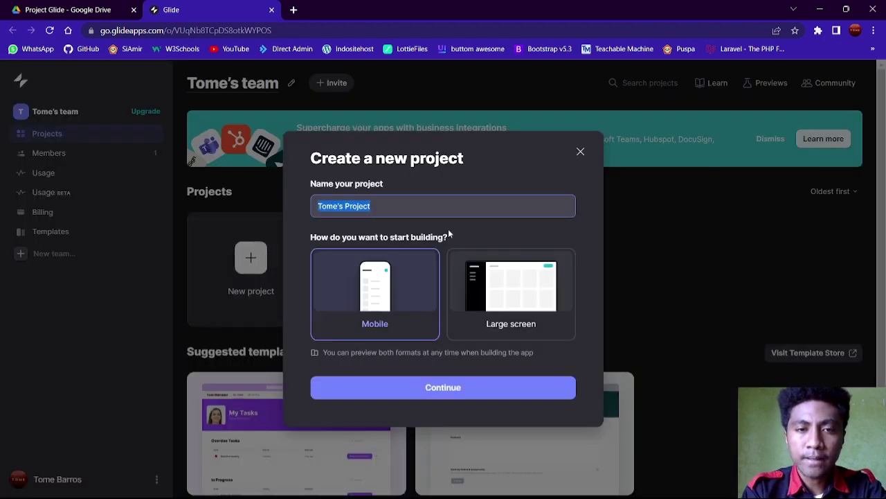
text(Ma)
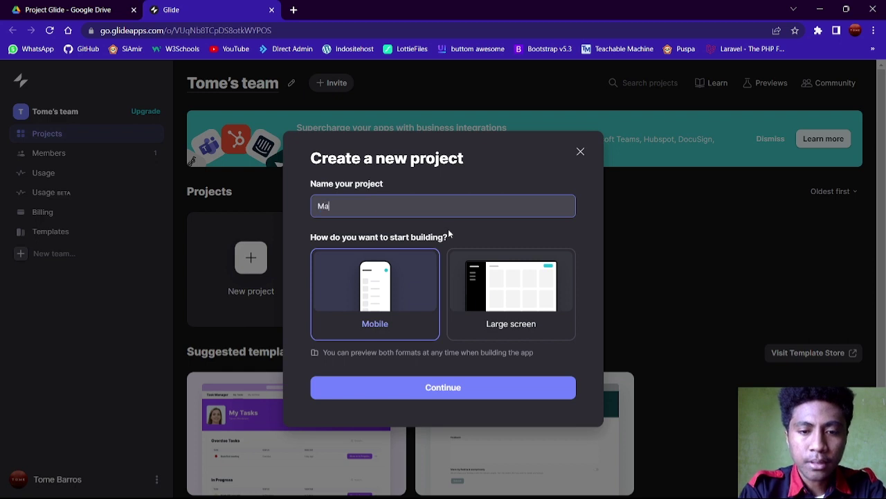
text(hasiswa)
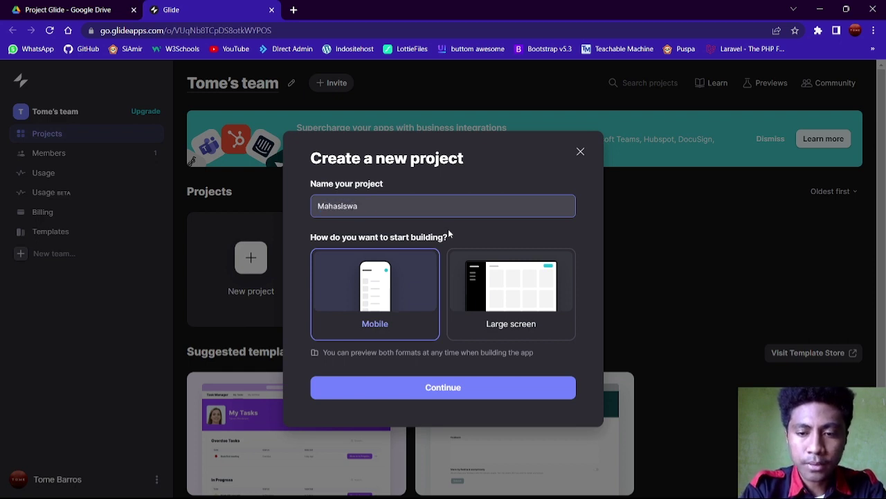
click(465, 394)
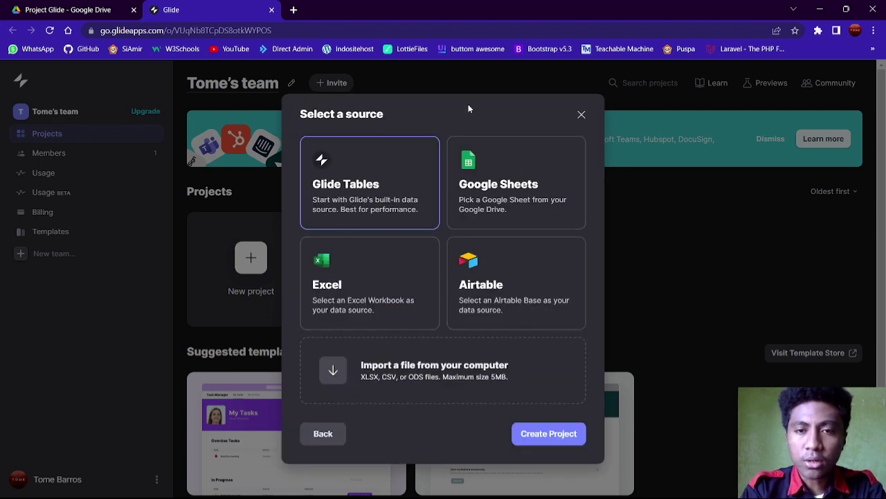
click(474, 169)
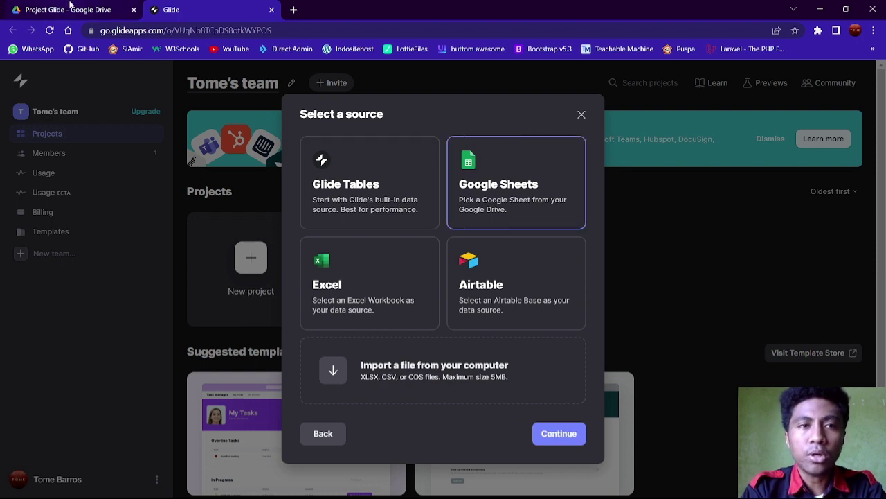
click(70, 5)
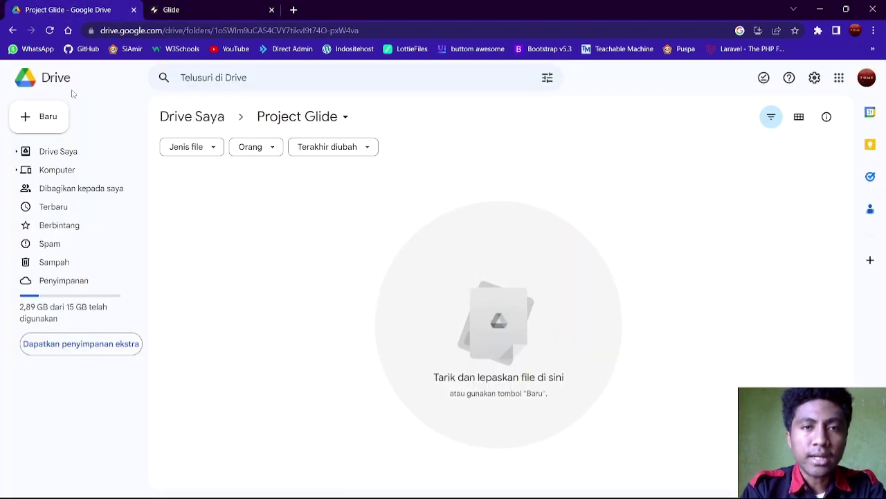
Step: Create a new blank Google spreadsheet inside the Project Glide Drive folder, closing the stray blank tab
click(39, 127)
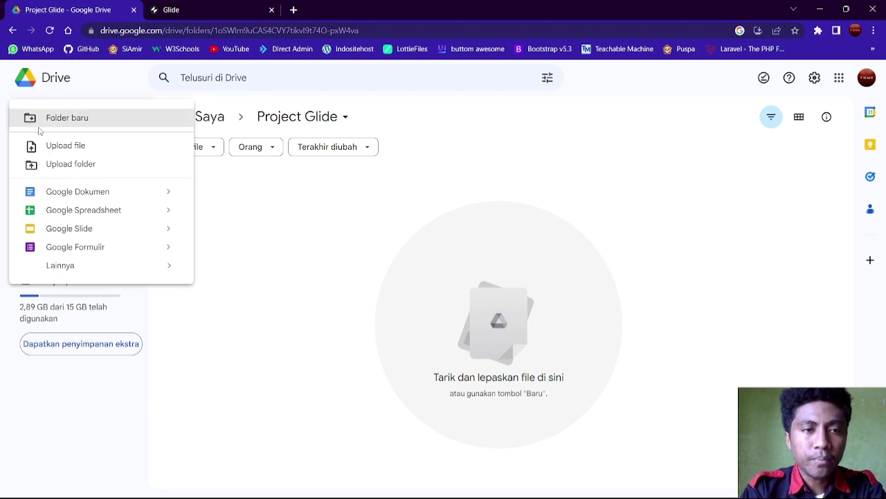
click(68, 209)
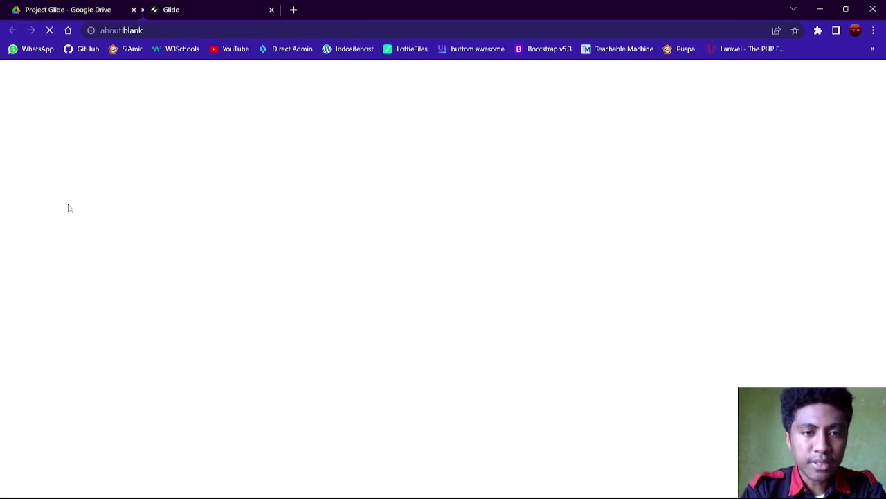
click(273, 10)
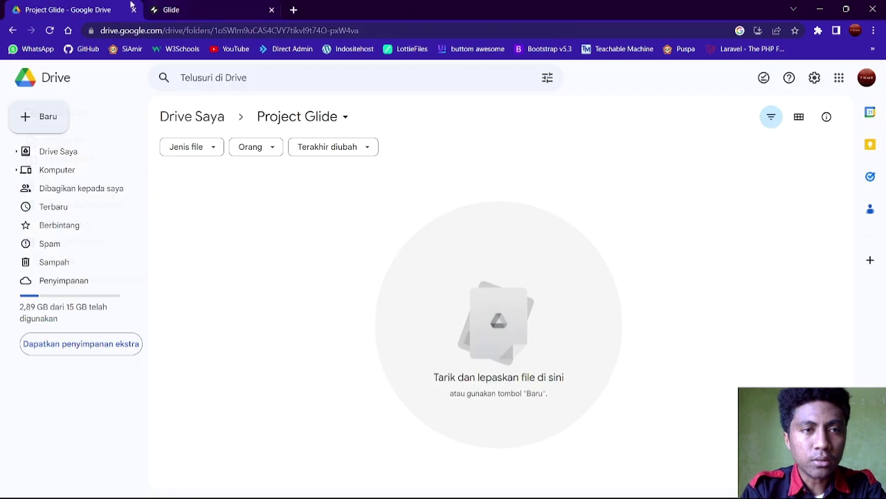
right_click(299, 204)
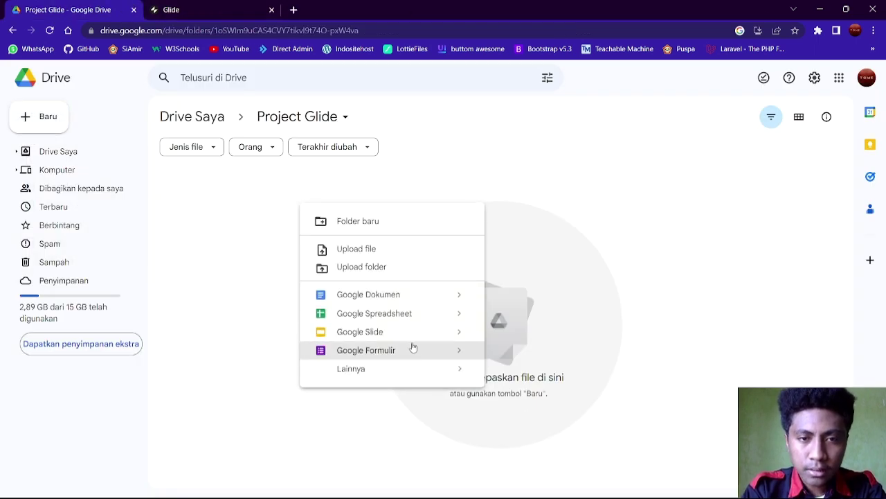
click(378, 313)
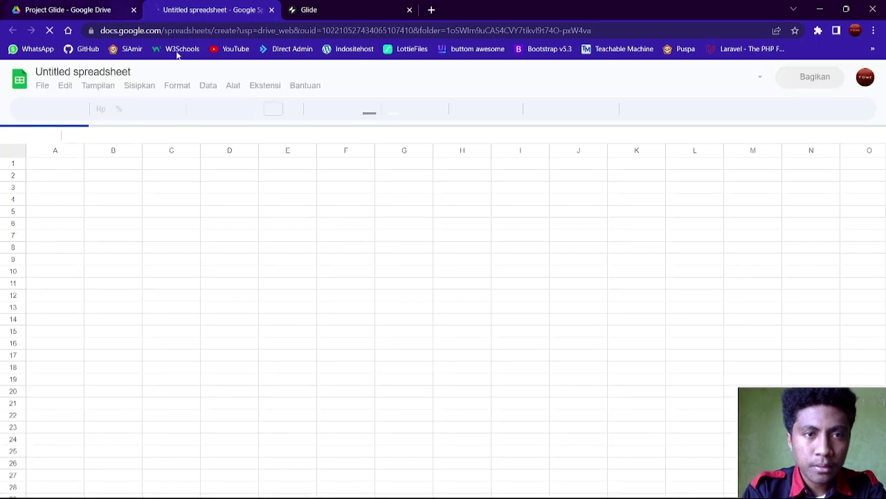
Step: Retitle the new spreadsheet 'Db Mahasiswa' and dismiss the data-extraction notice
click(102, 73)
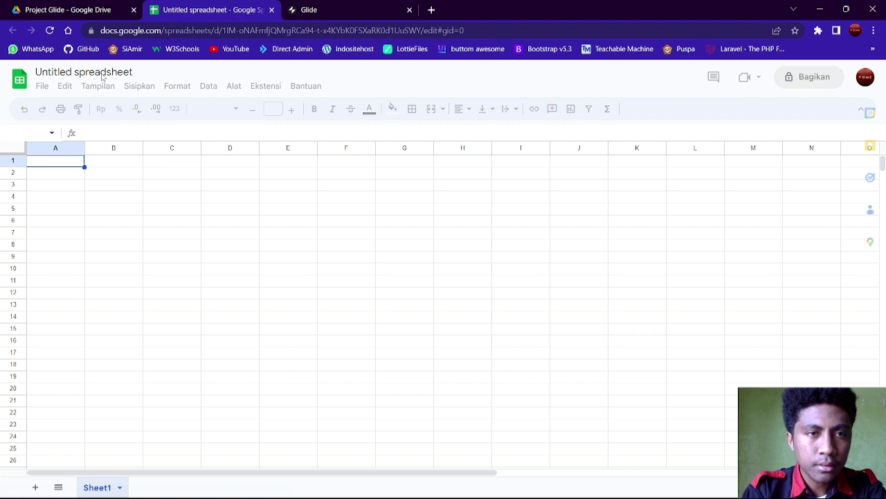
click(102, 73)
text(M)
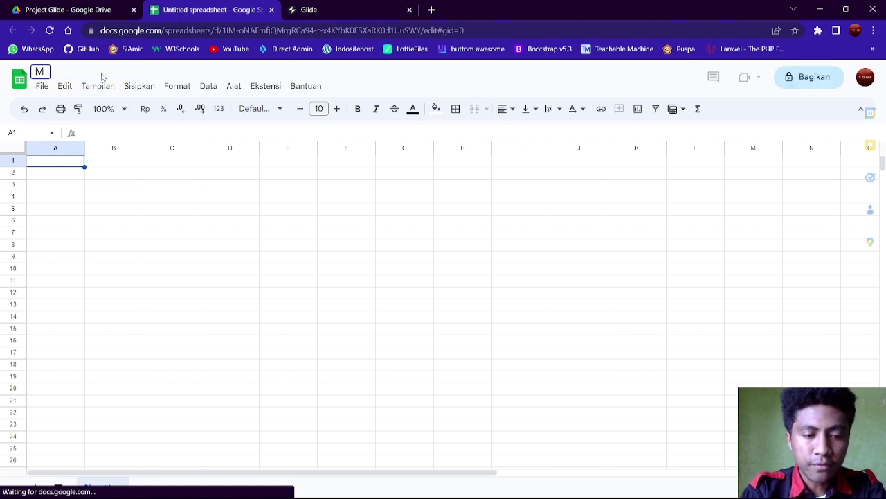
key(BackSpace)
text(Db)
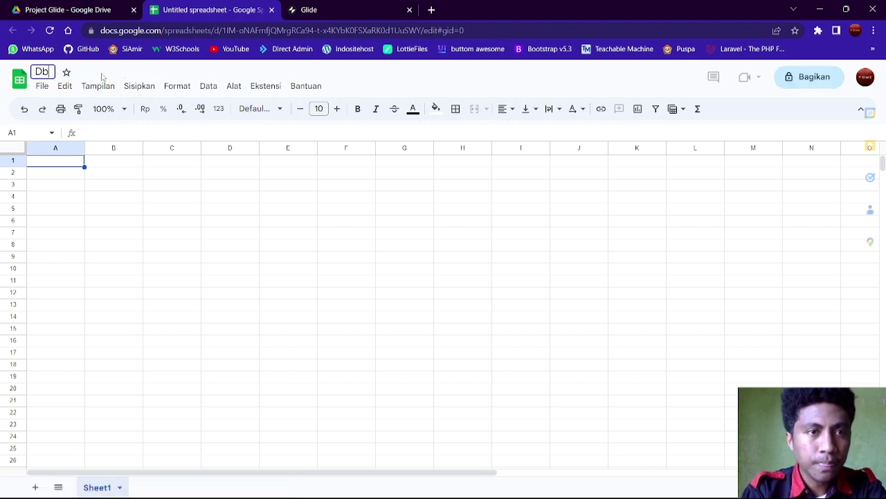
text( Mahasiswa)
key(Return)
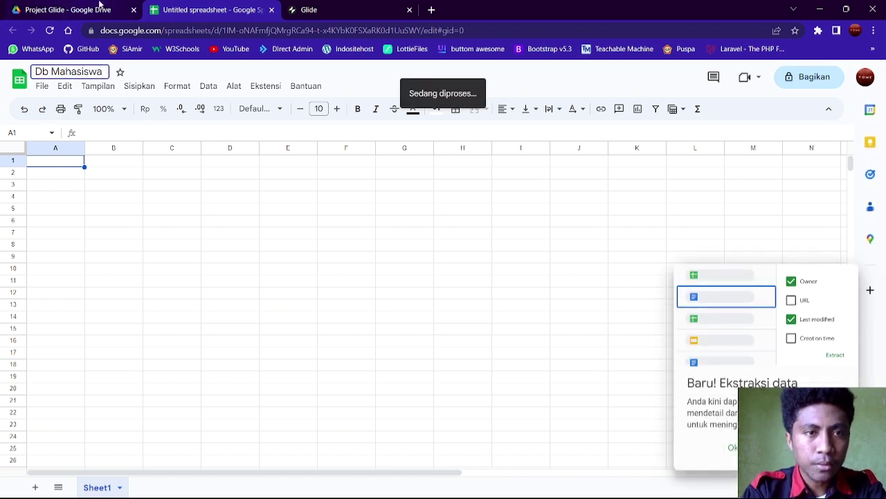
click(719, 390)
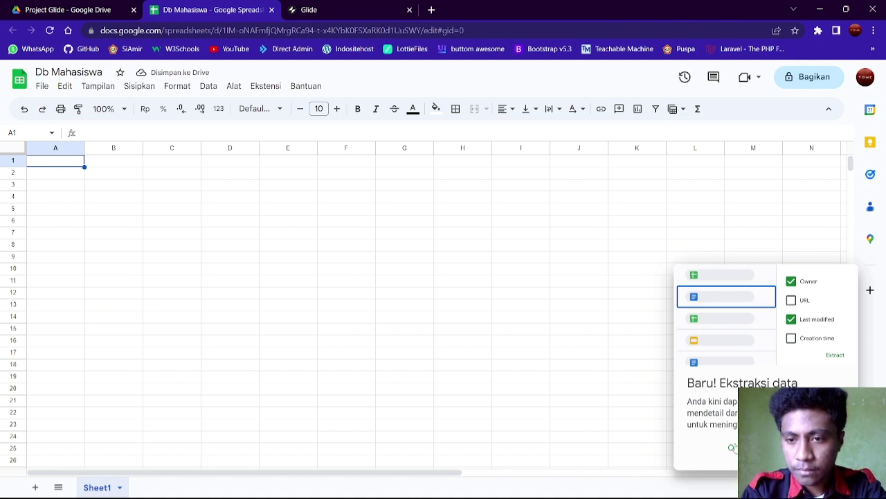
click(733, 448)
click(87, 7)
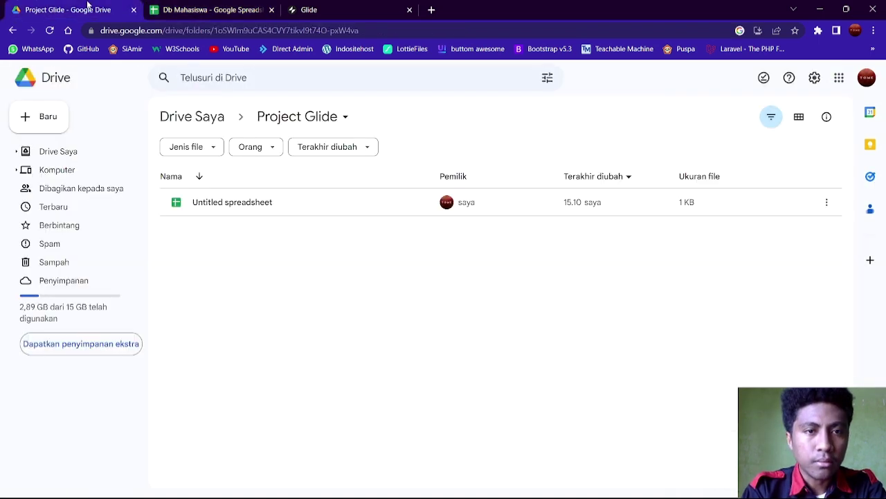
Step: Go back to the Db Mahasiswa spreadsheet tab
click(223, 5)
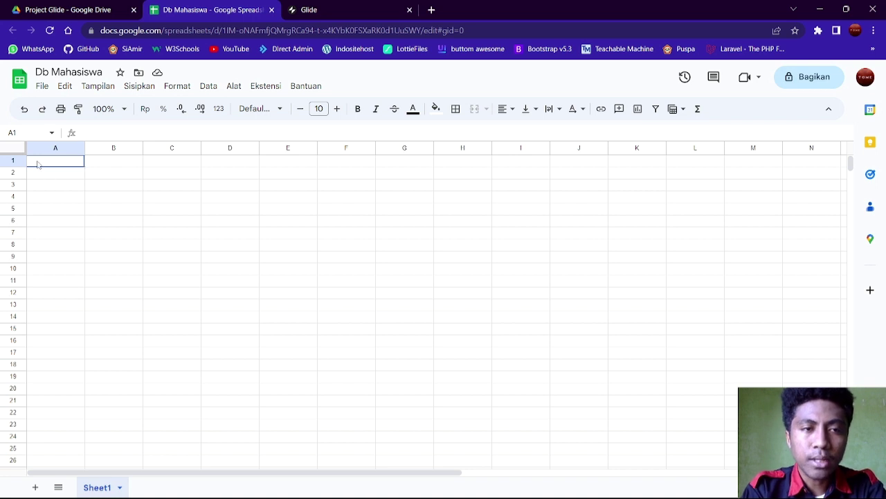
Step: Enter headers Nama, NIM, Prodi and Jenis Kelamin in A1 through D1
text(Nama)
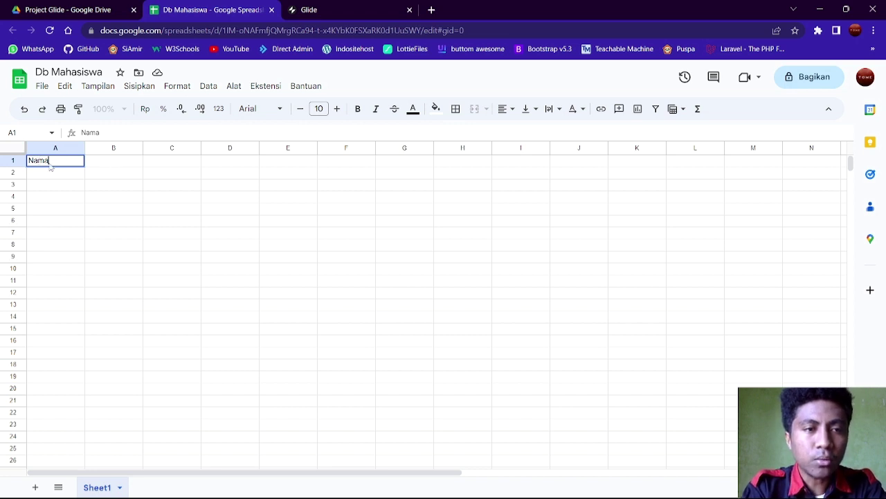
key(Tab)
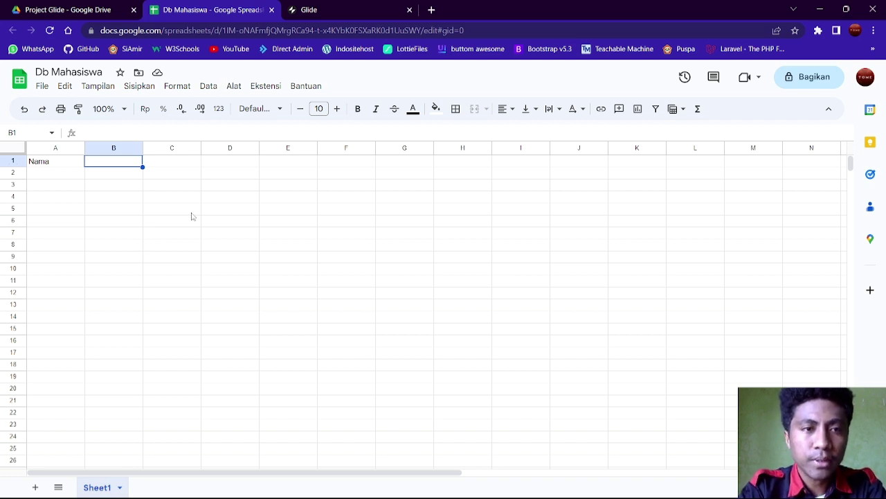
text(NIM)
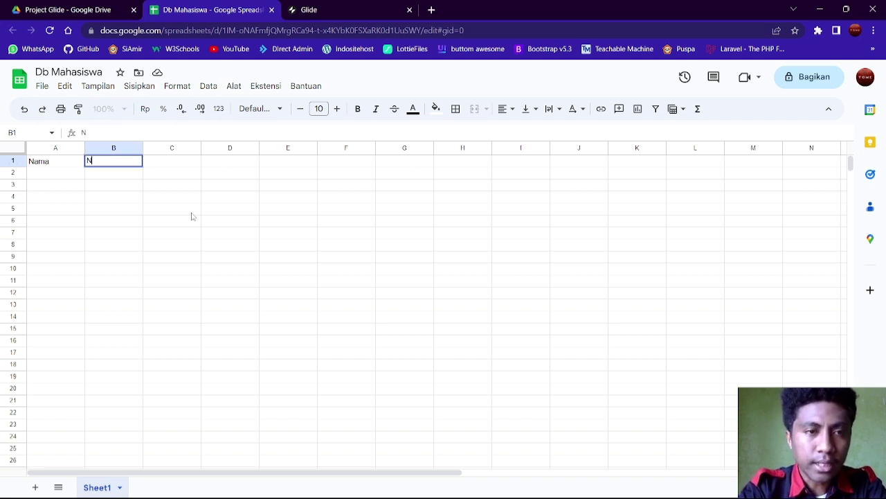
key(Tab)
text(Jenis Kelamin)
key(Tab)
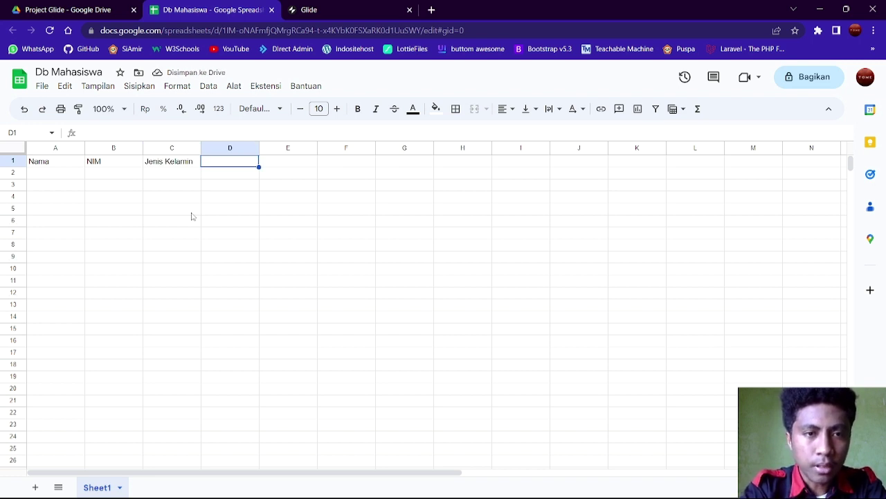
key(ctrl+z)
text(Prodi)
key(Tab)
text(Jensi)
key(BackSpace)
key(BackSpace)
text(is Kelamin)
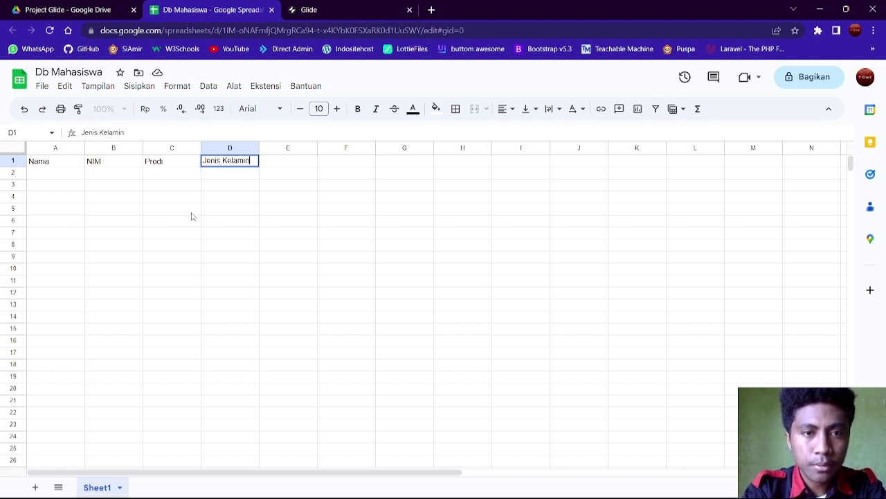
key(Tab)
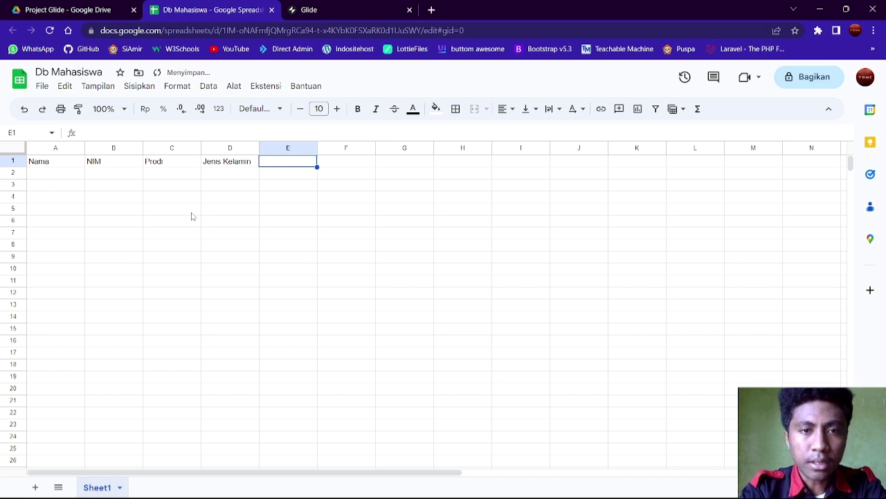
Step: Add headers Alamat, Telepon, Email and Gambar in E1 through H1
text(Alamat)
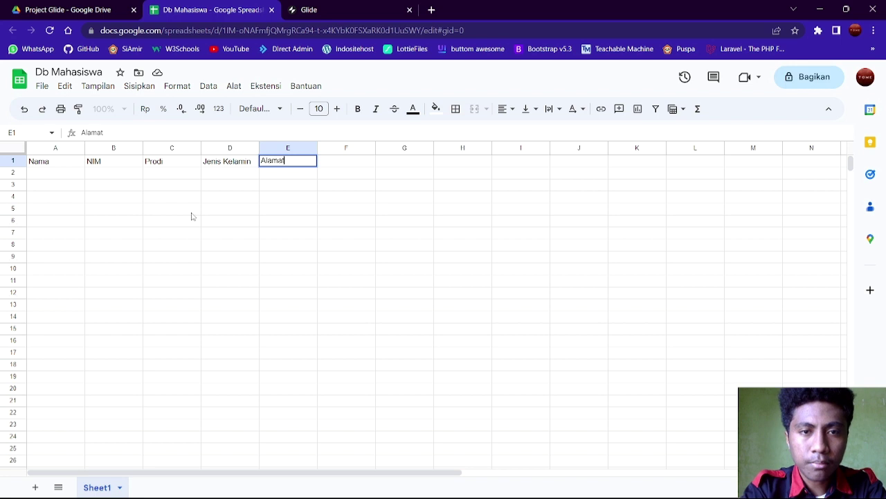
key(Tab)
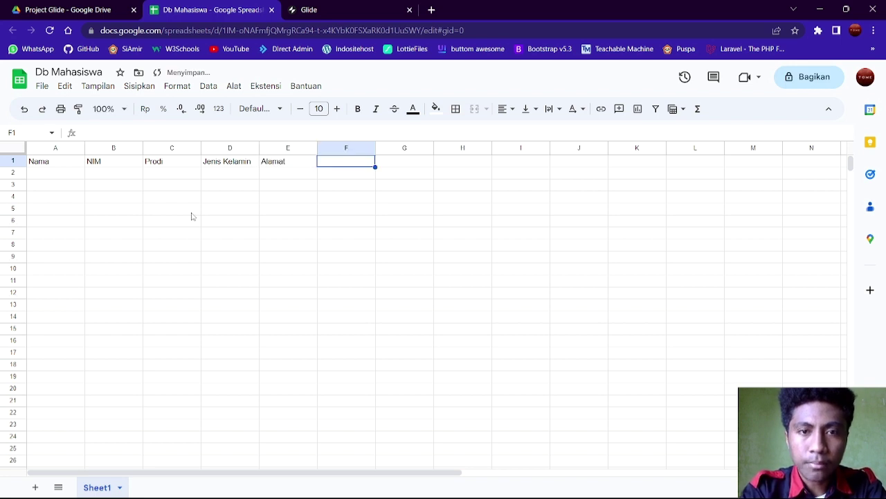
text(Telepon)
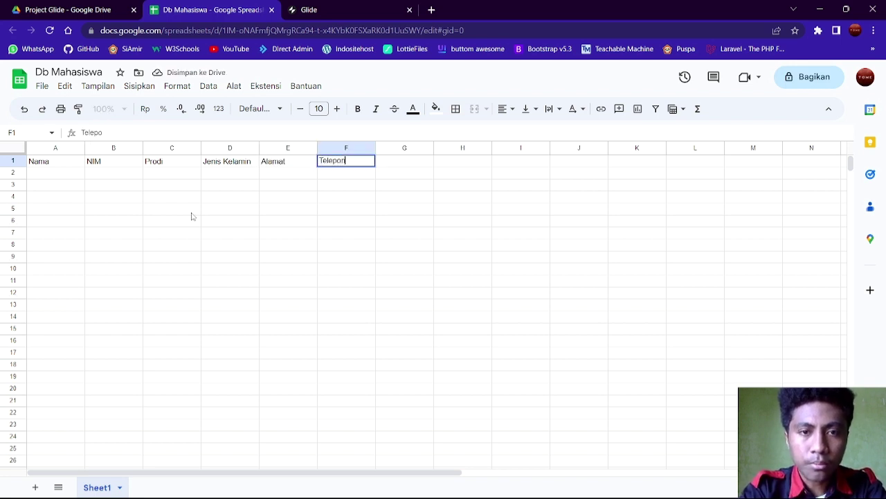
key(Tab)
text(Email)
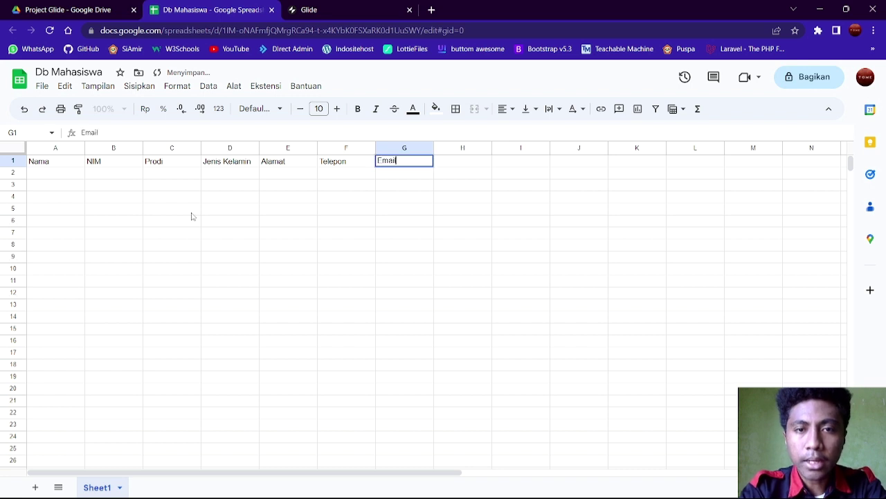
key(Tab)
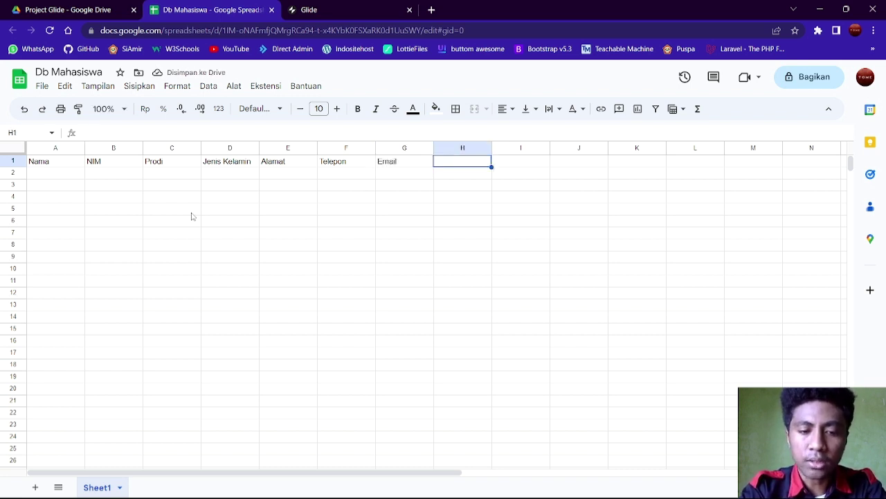
text(Gambar)
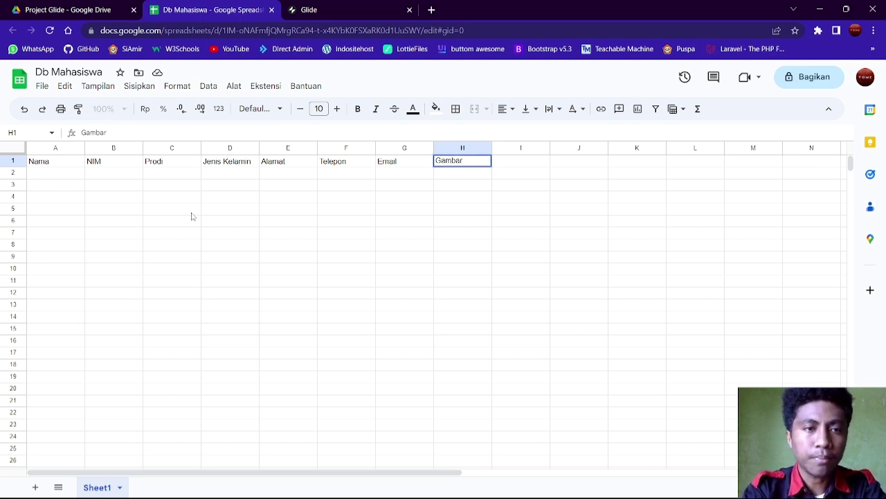
key(Return)
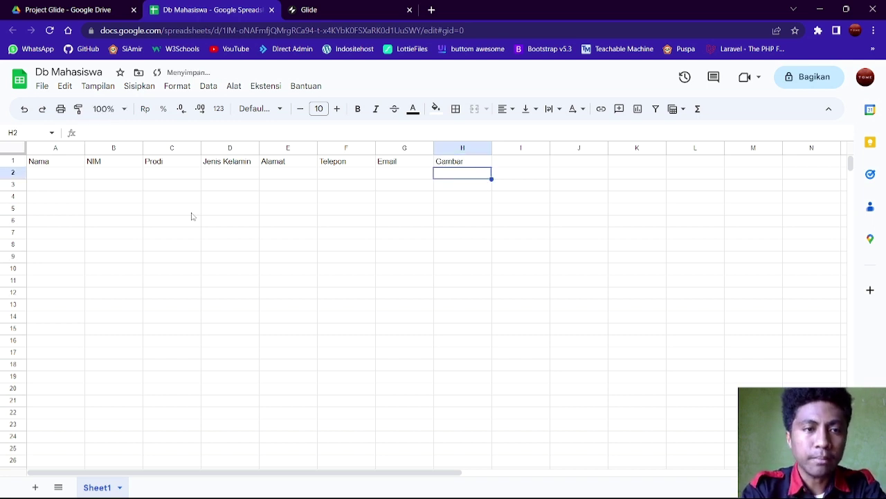
Step: Rename Sheet1 to 'Mahasiswa', add a second sheet, and type 'Jenis Kelamin' in its A1
right_click(101, 489)
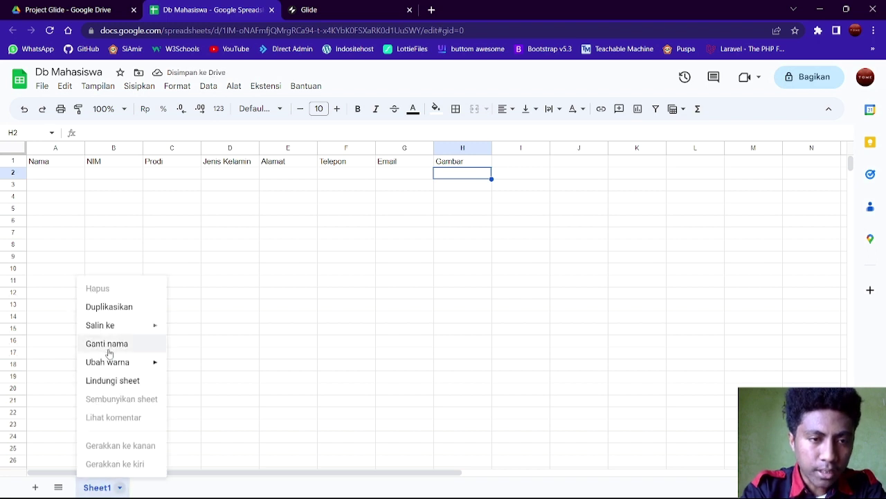
click(114, 346)
text(Ma)
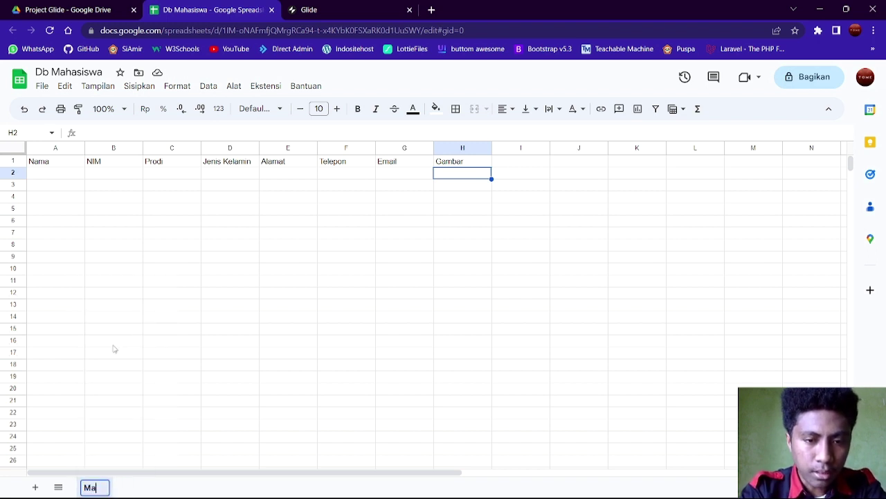
text(hasiswa)
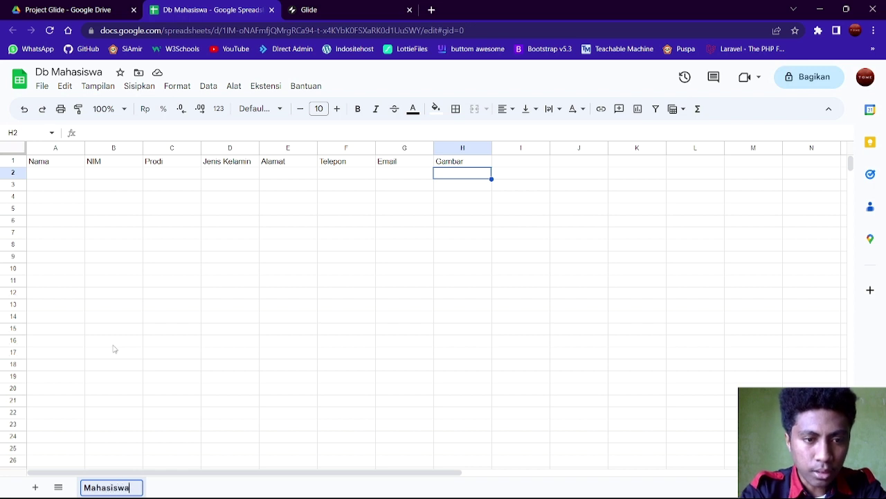
key(Return)
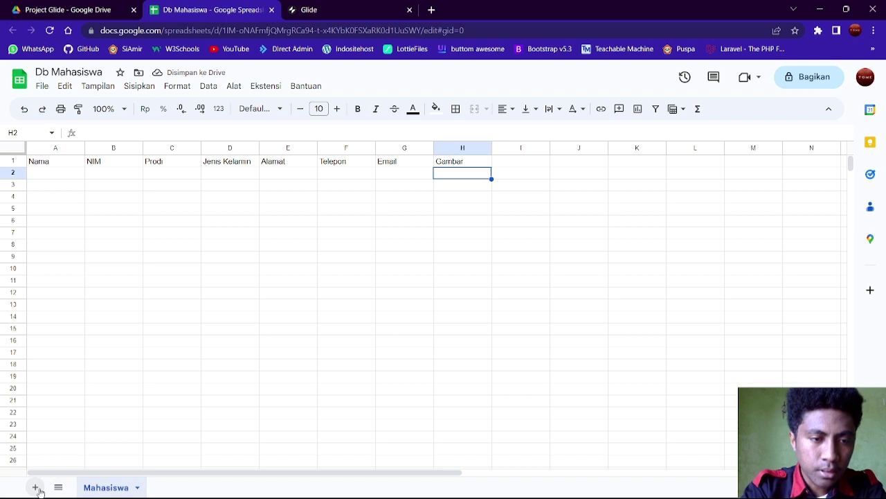
click(36, 487)
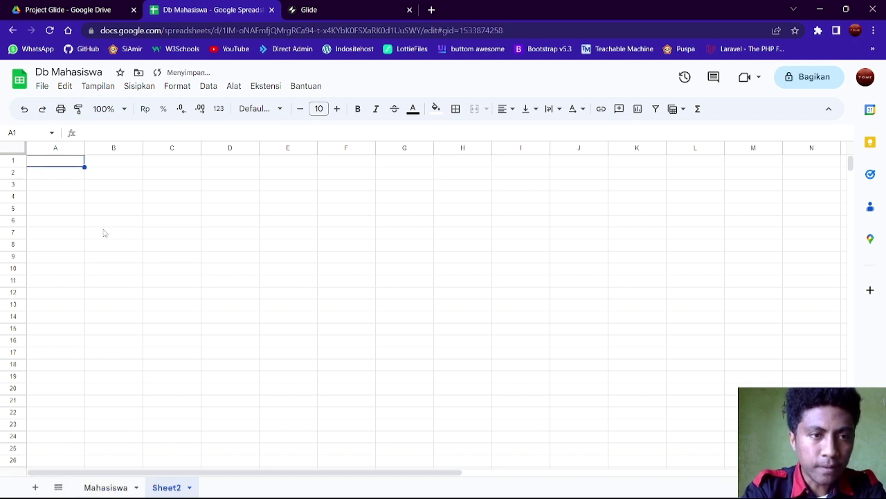
text(Jenis)
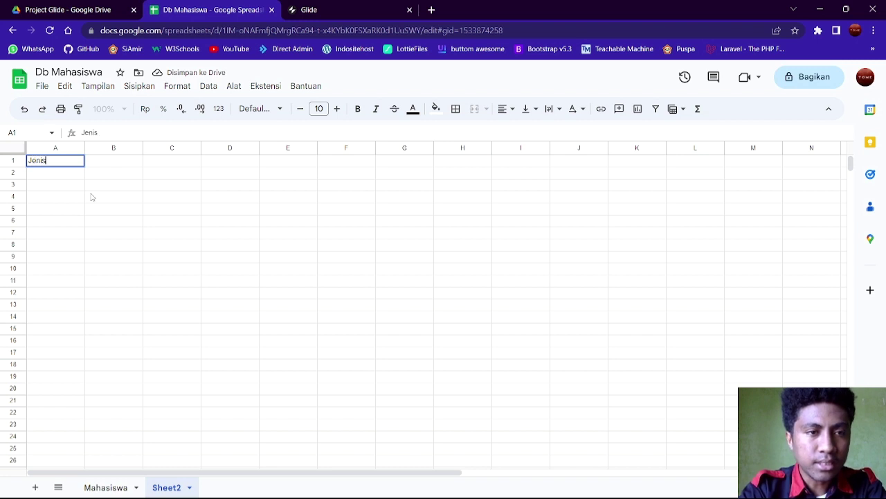
text( Kelamin)
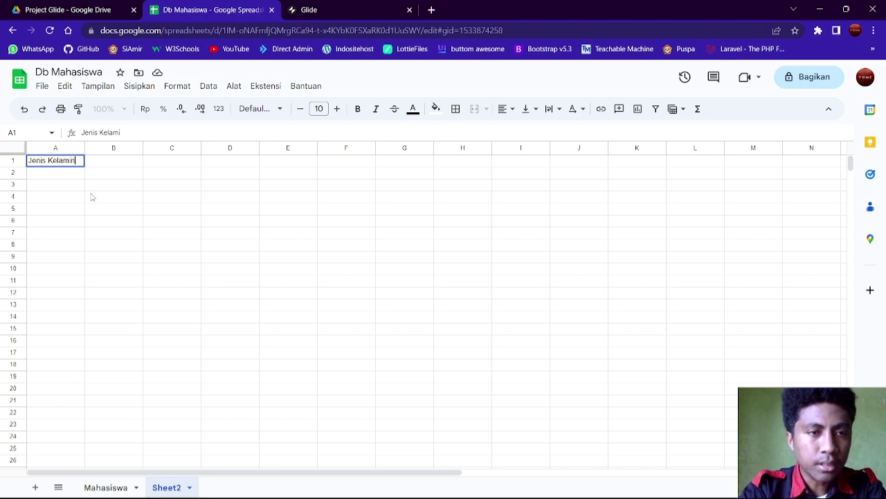
Step: List Jenis Kelamin, Laki Laki and Perempuan in cells A1 to A3
key(Return)
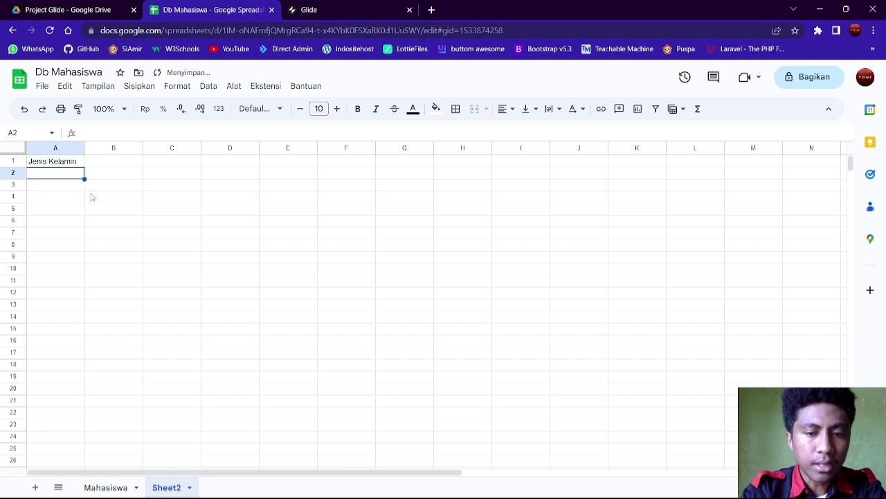
text(Laki)
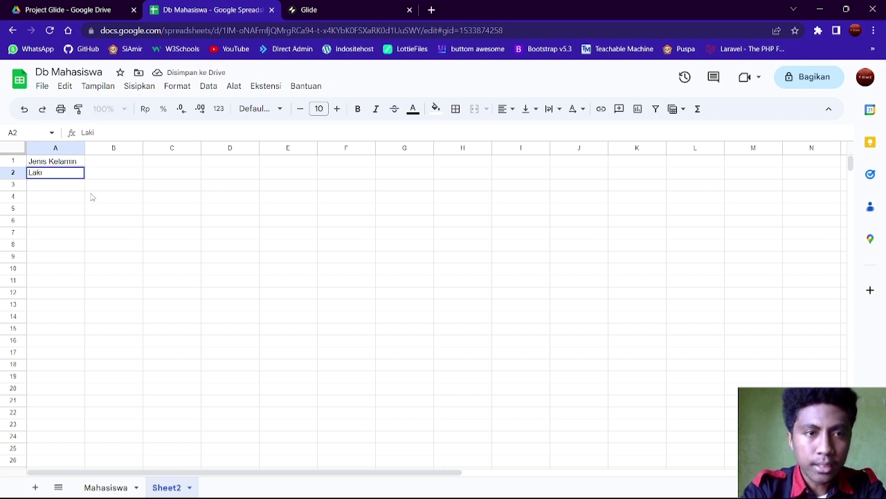
key(Return)
text(Perempuan)
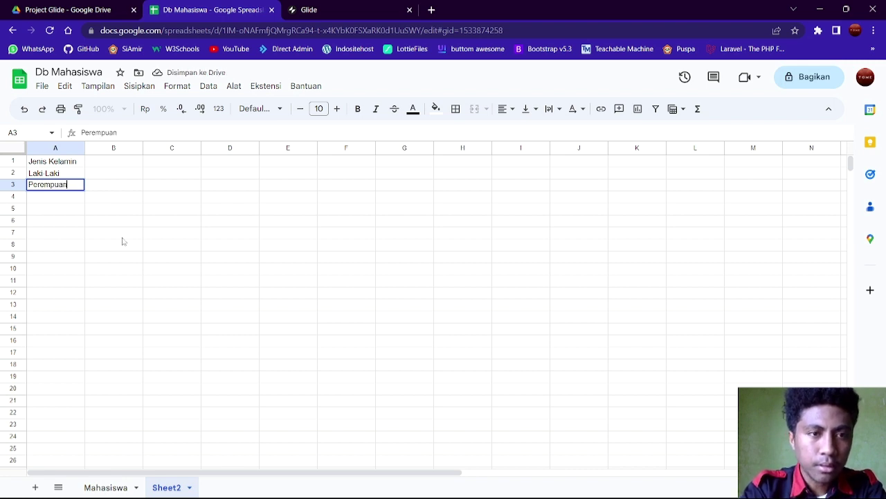
key(ctrl+Return)
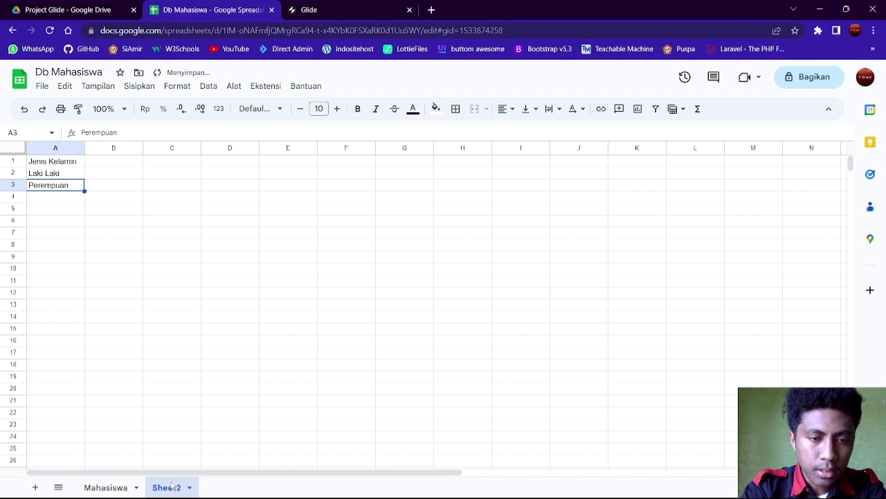
Step: Rename Sheet2 to 'Jenis Kelamin'
right_click(172, 485)
click(193, 344)
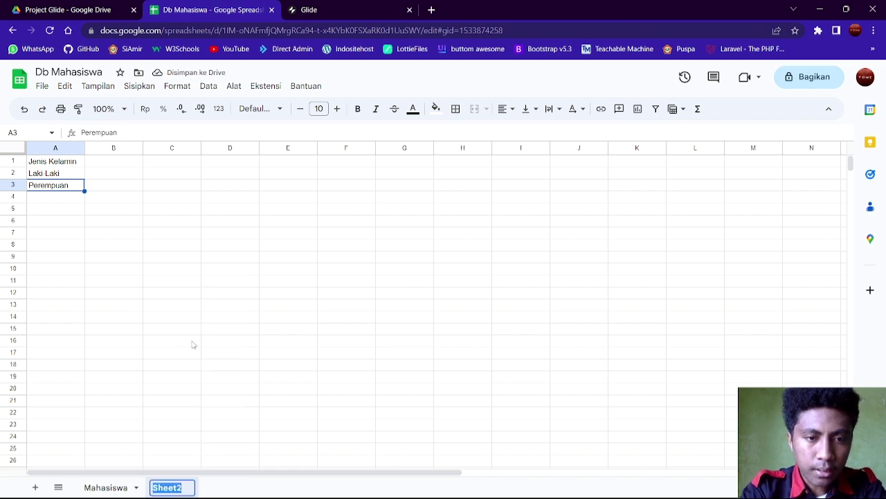
text(Jenis )
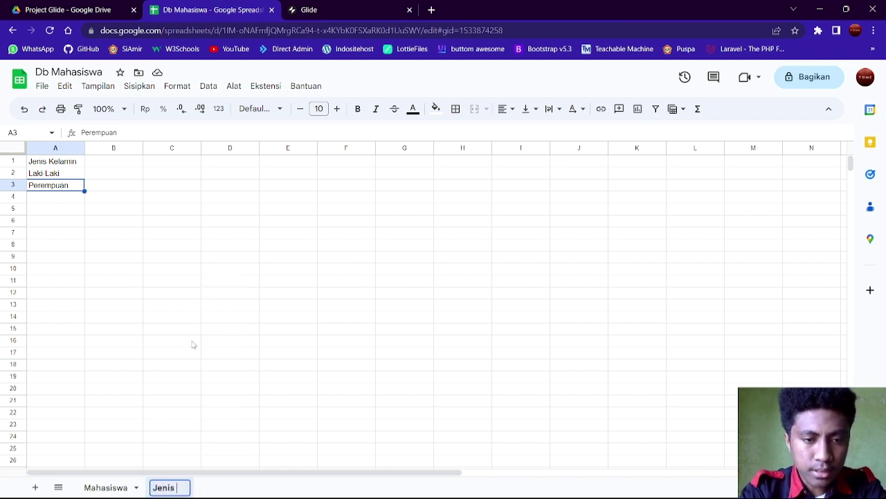
text(Kelamin)
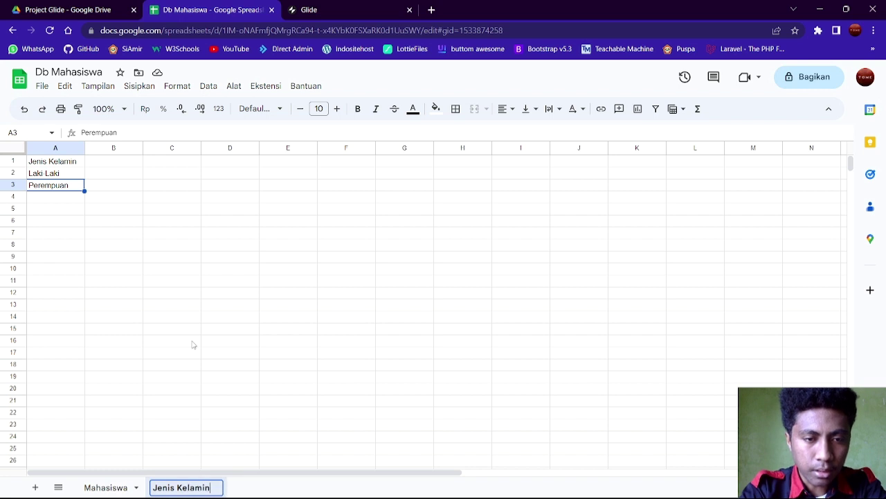
key(Return)
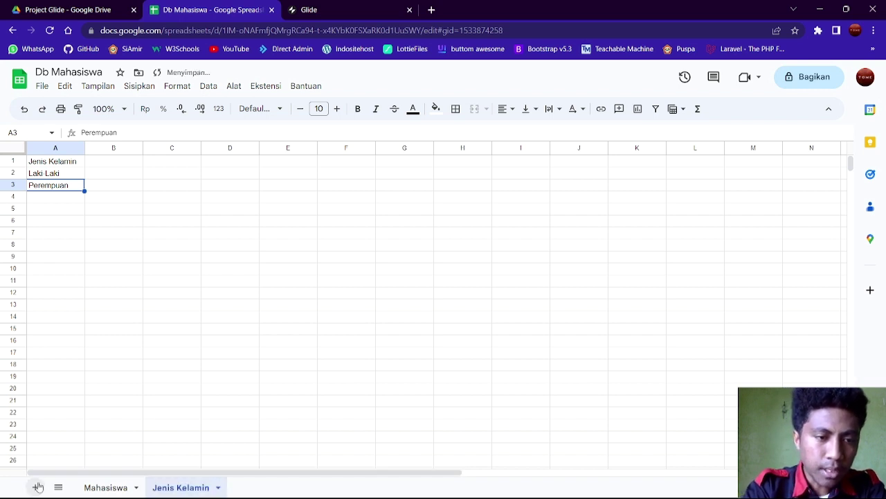
Step: Add a third sheet listing Prodi, Teknik Informatika S1 and Sistem Informasi S1 in A1 to A3
click(36, 489)
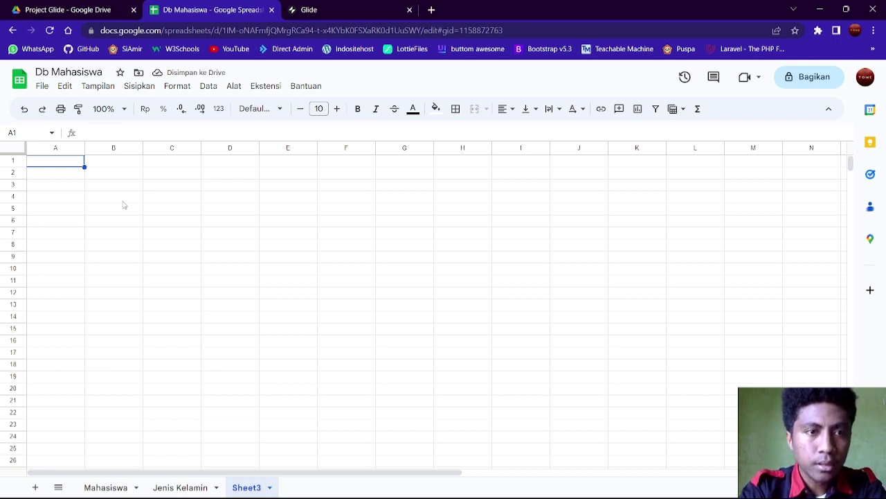
text(Prodi)
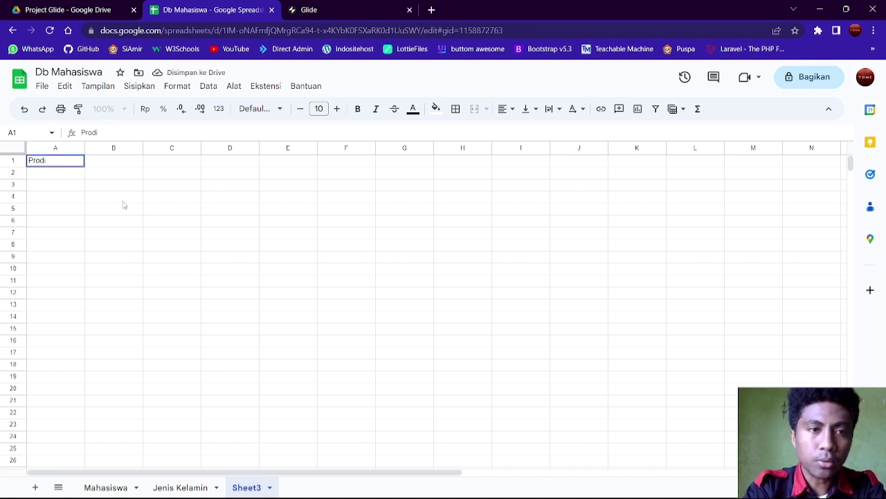
key(Return)
text(Teknik IN)
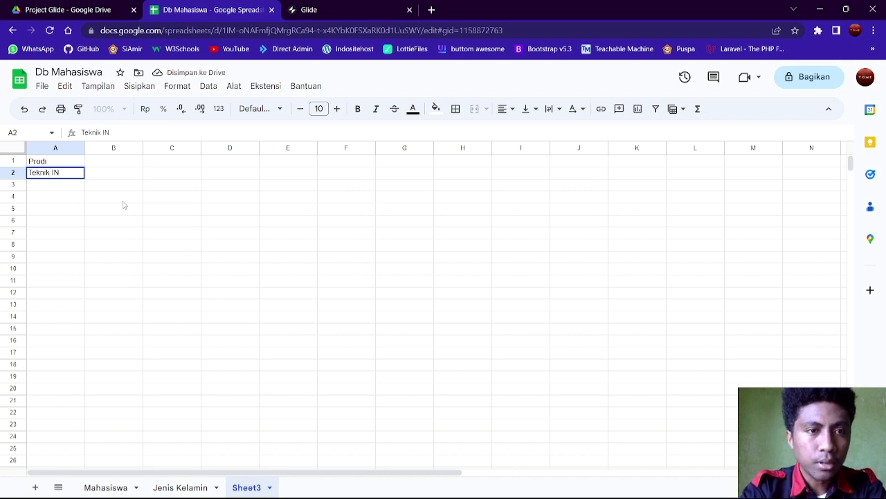
key(BackSpace)
text(n)
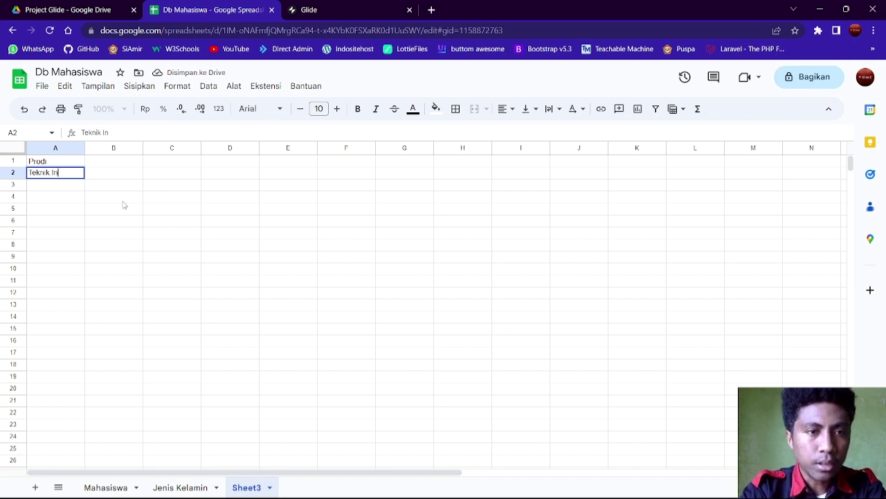
text(forma)
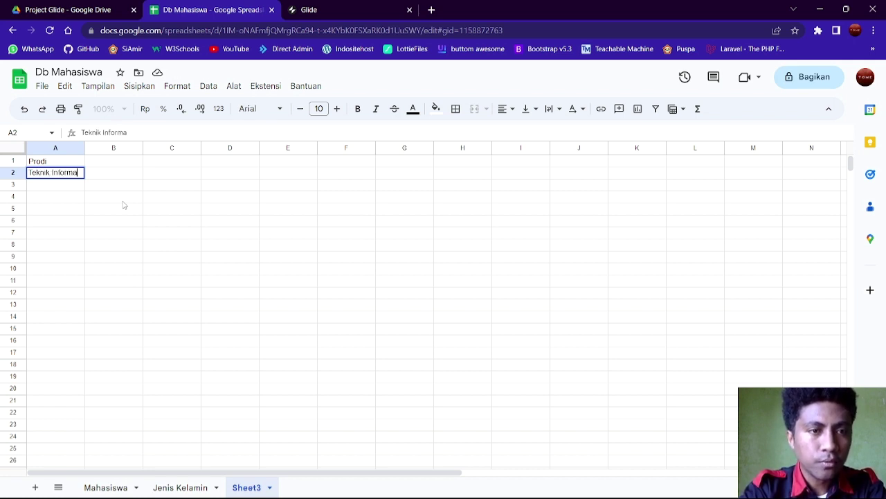
text(tika S1)
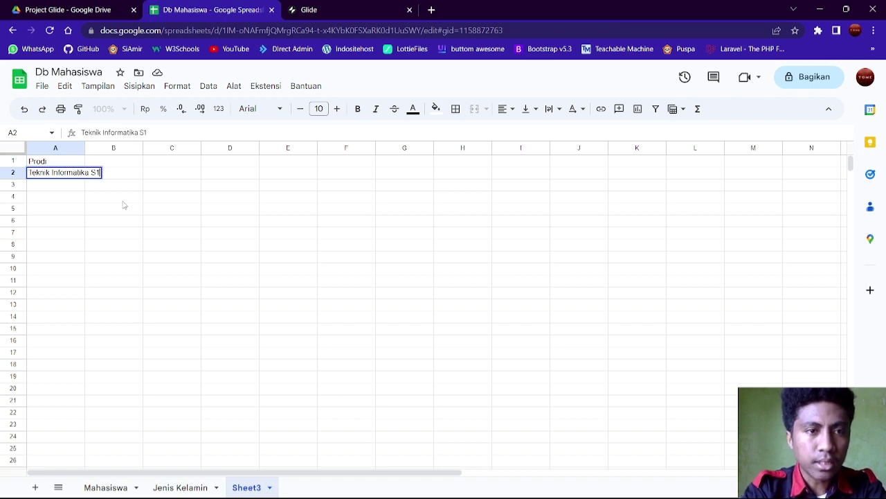
key(Return)
text(Sistem)
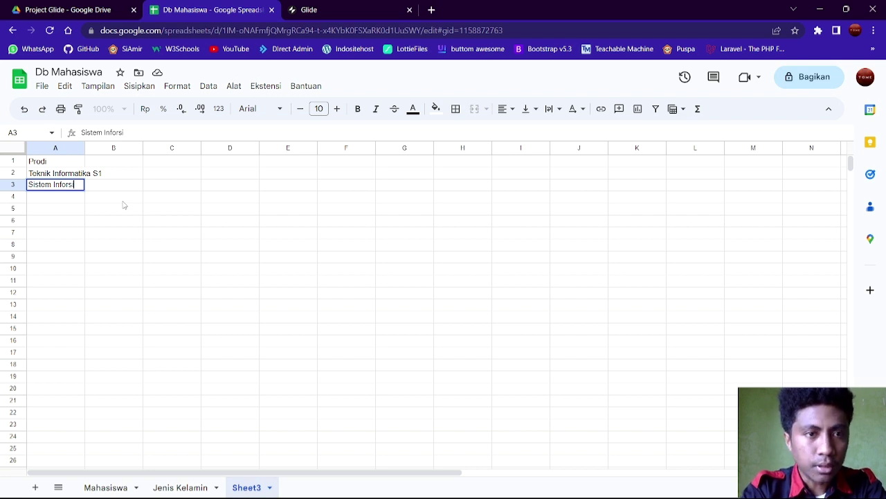
text(Informasi S1)
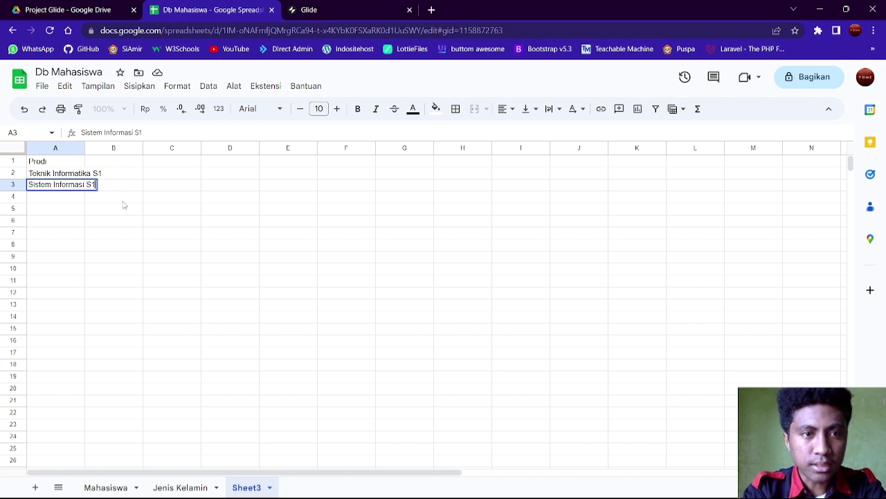
key(Return)
Step: Enter Teknik Informatika D3 in A4 and widen column A to fit the names
text(T)
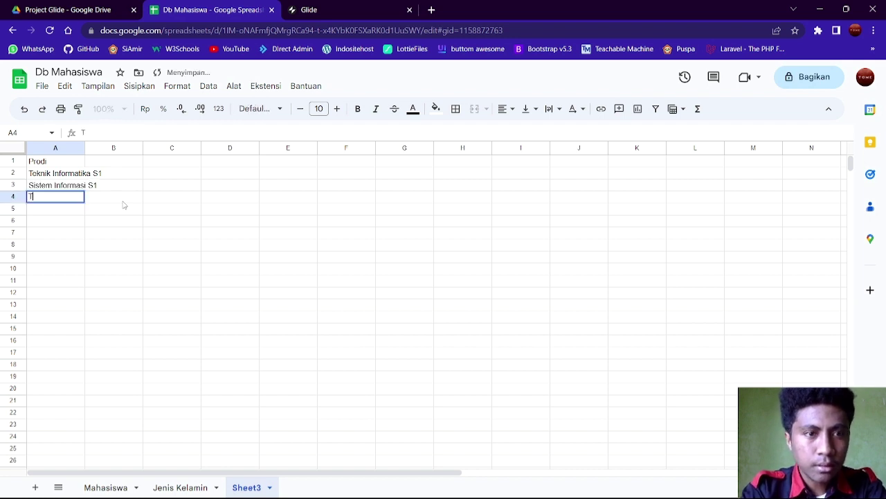
text(eknik)
key(Tab)
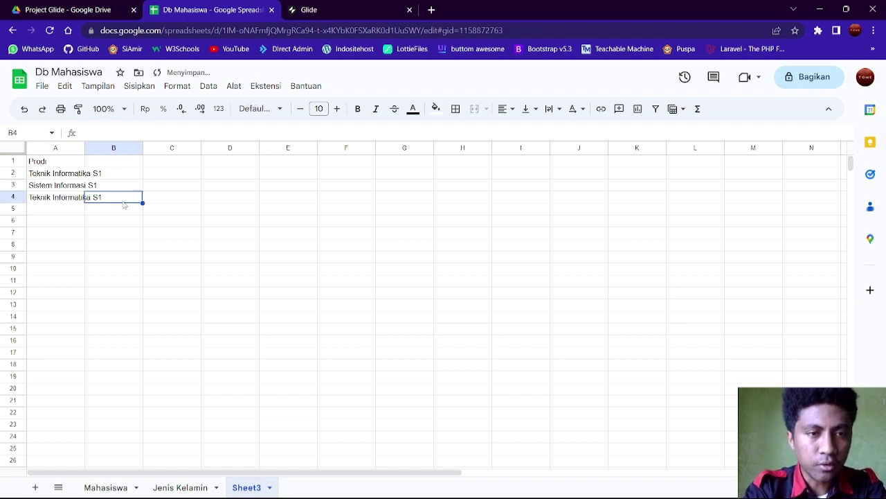
key(Left)
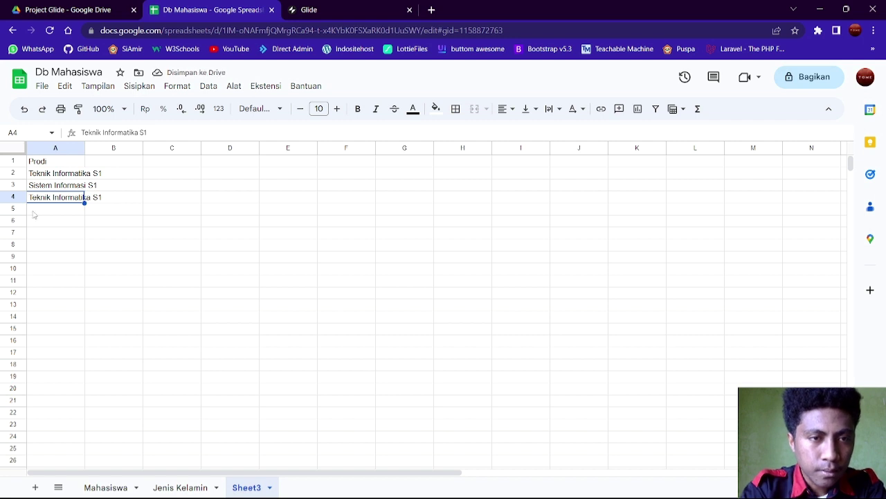
double_click(61, 200)
key(BackSpace)
key(BackSpace)
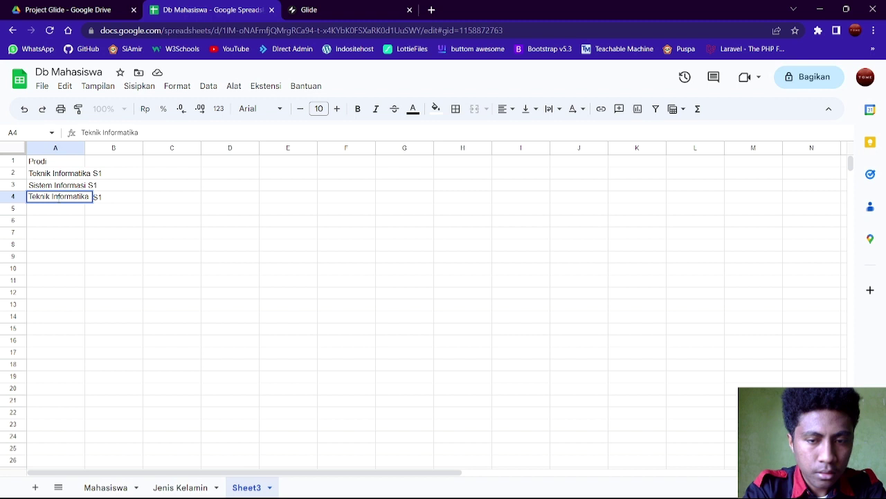
text(D)
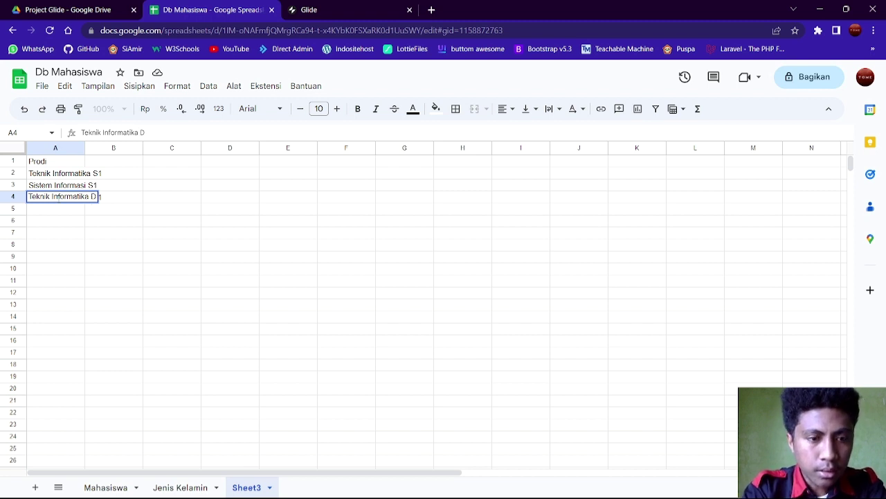
text(3)
key(Return)
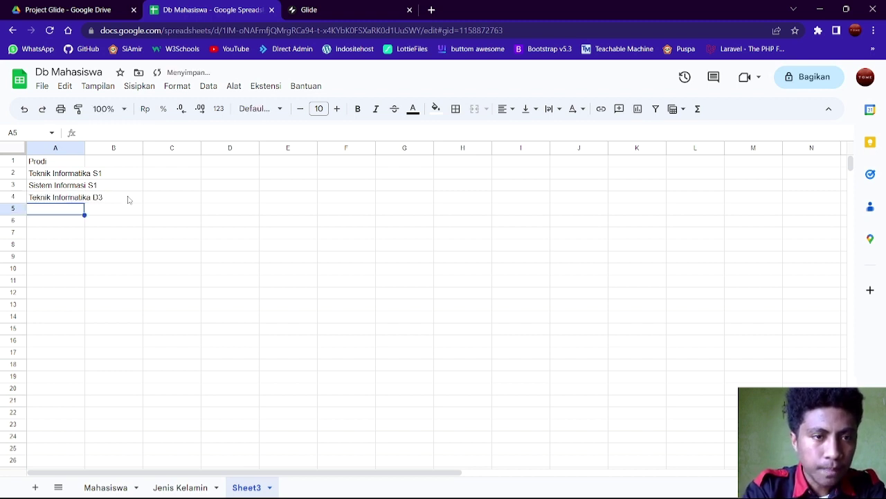
click(127, 199)
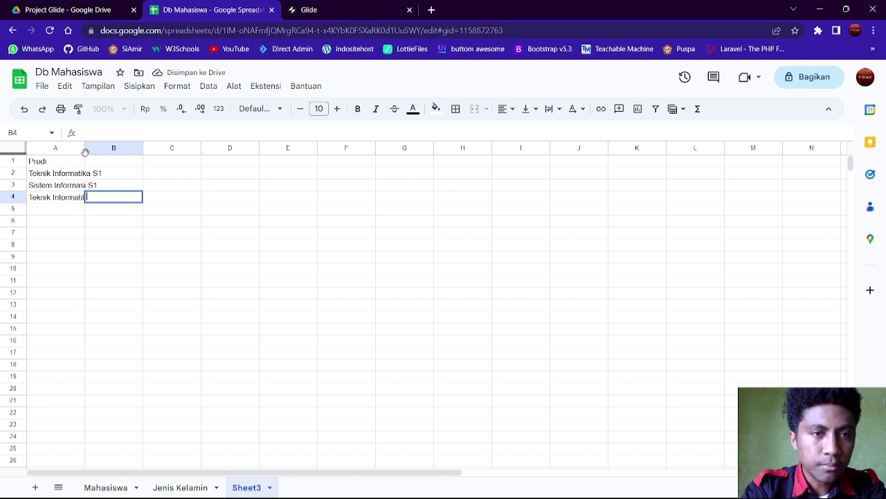
drag(84, 147, 105, 147)
click(76, 234)
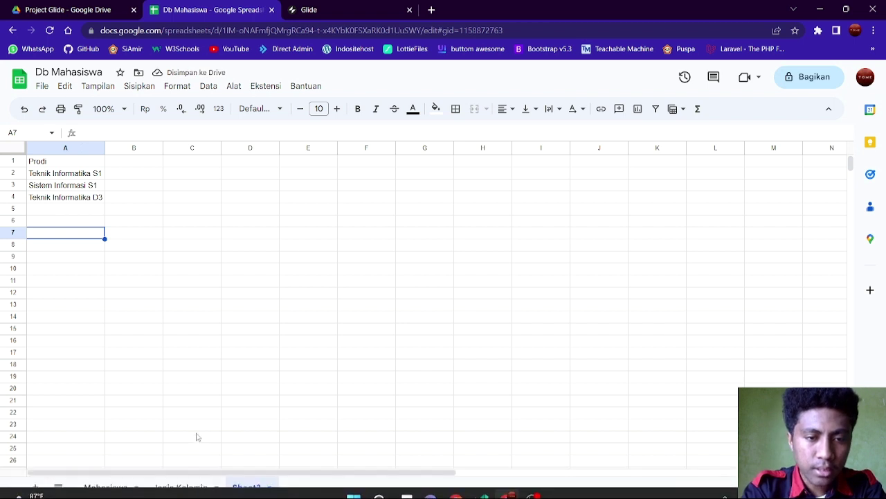
Step: Rename Sheet3 to 'Prodi' and return to the Mahasiswa sheet
click(188, 480)
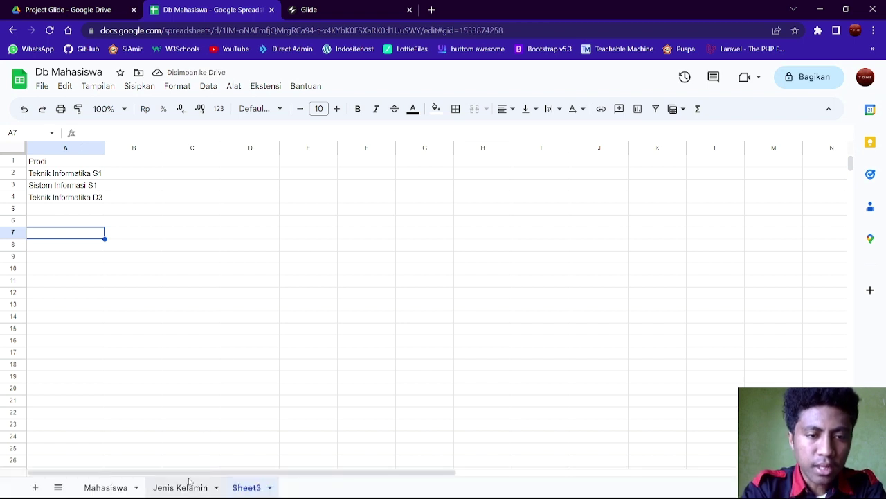
right_click(247, 491)
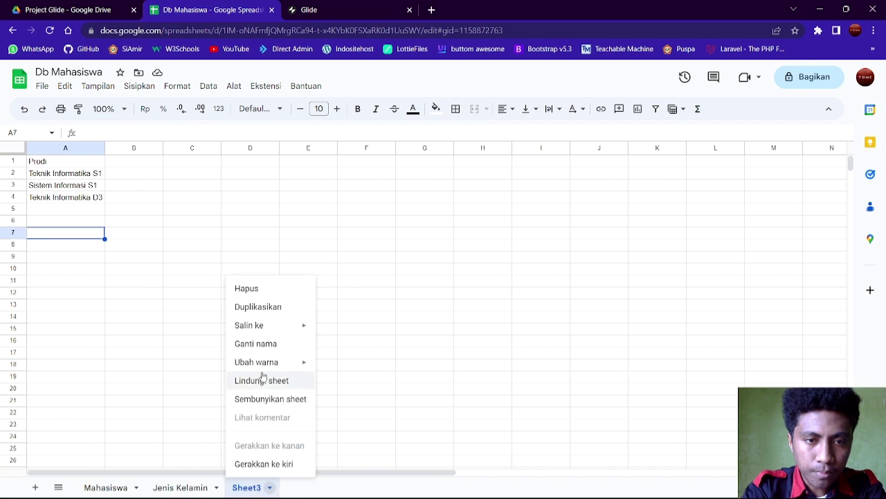
click(255, 344)
text(P)
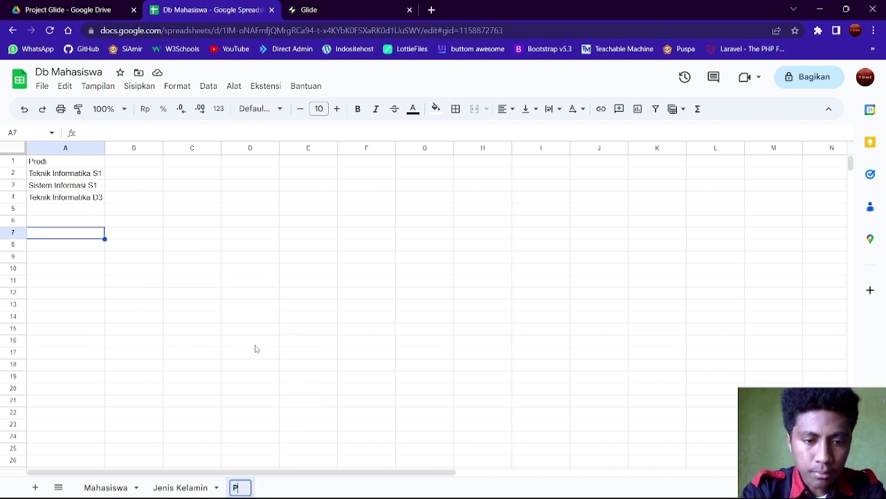
text(rodi)
key(Return)
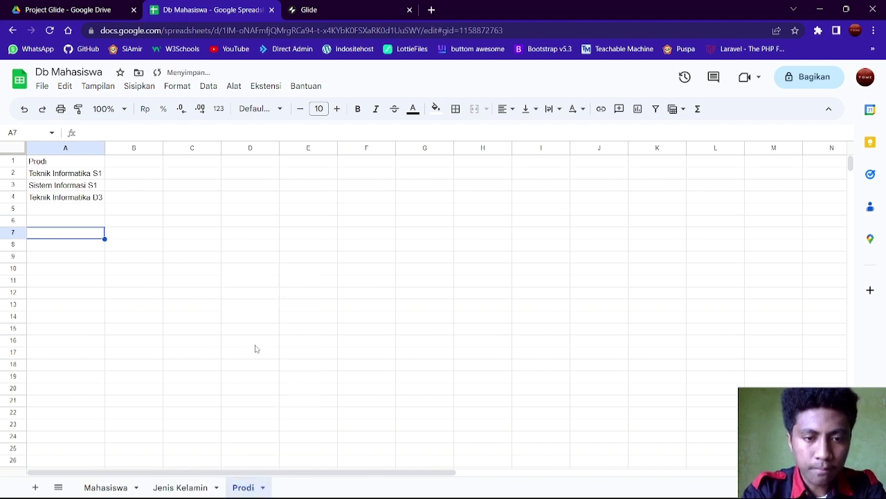
click(238, 246)
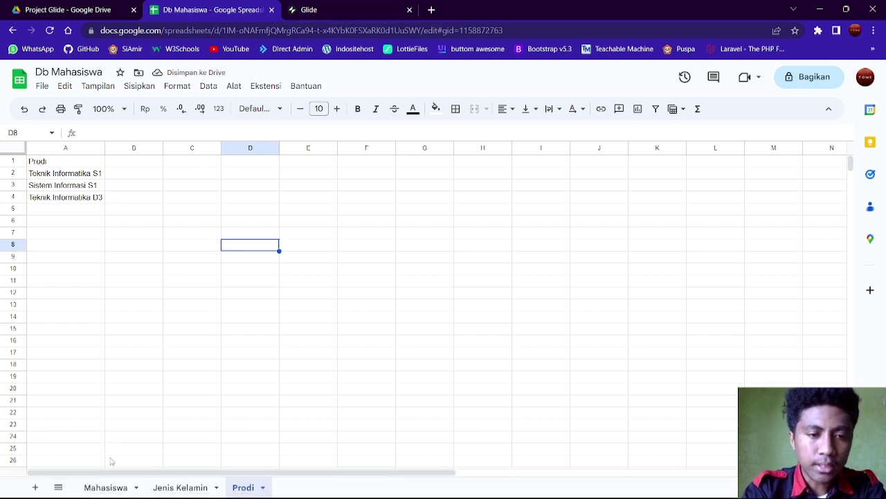
click(104, 487)
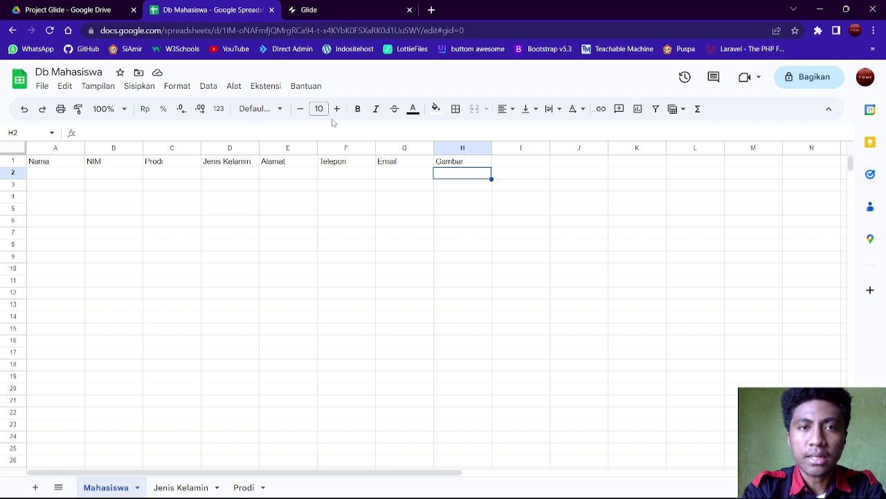
Step: In Glide, pick Google Sheets and build the app from the Db Mahasiswa spreadsheet
click(308, 9)
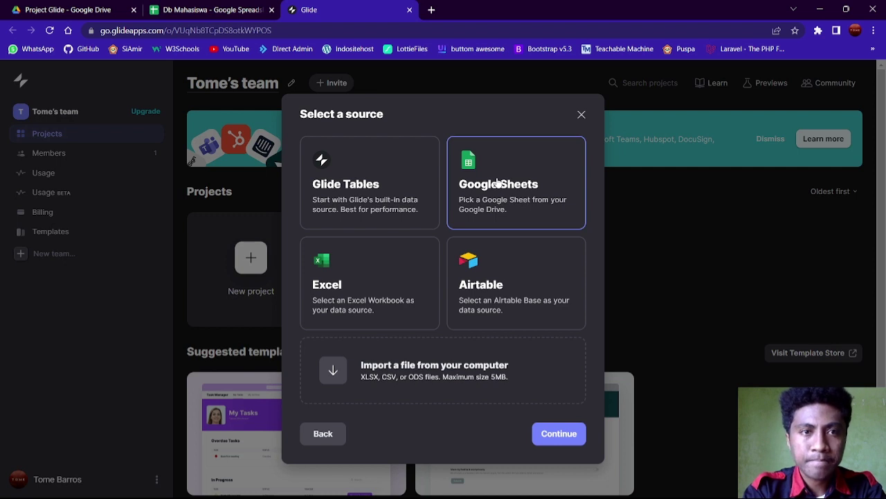
click(549, 430)
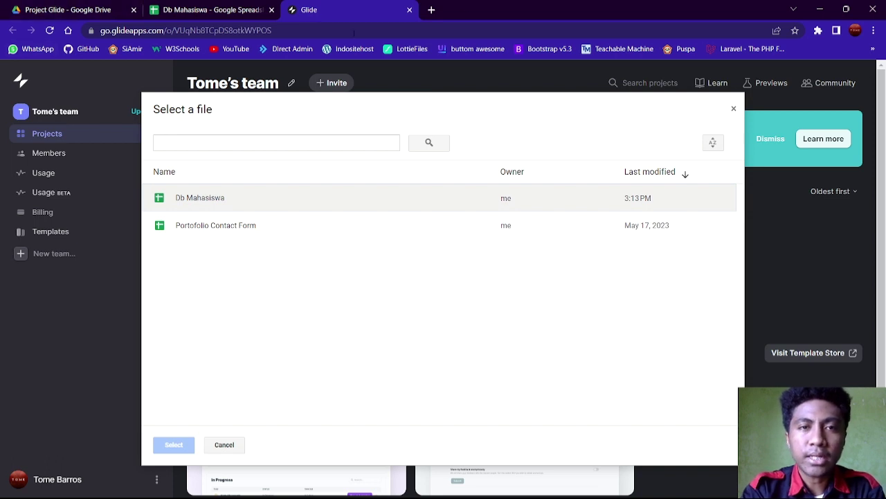
double_click(187, 201)
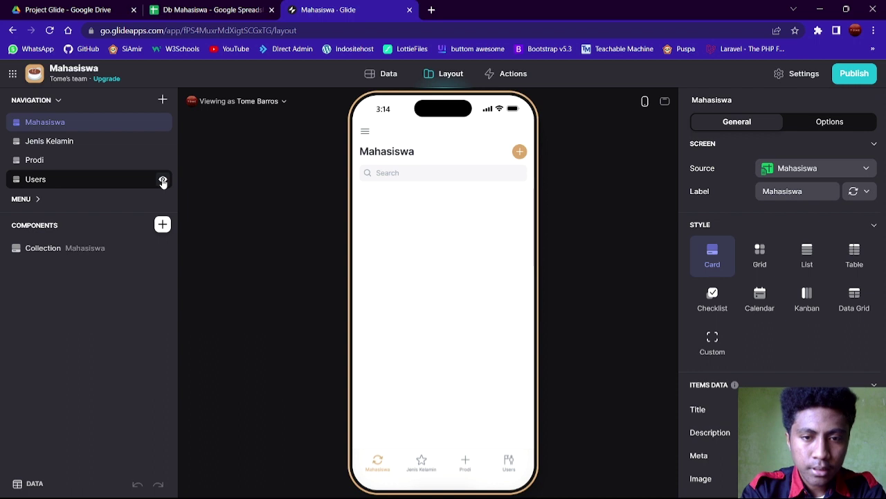
Step: Hide the Users screen from navigation and open the Mahasiswa add-record form
click(163, 181)
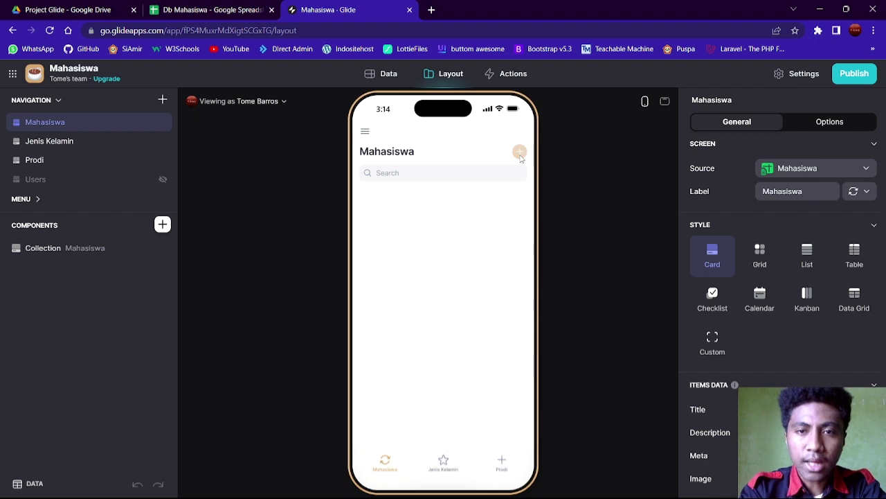
click(520, 153)
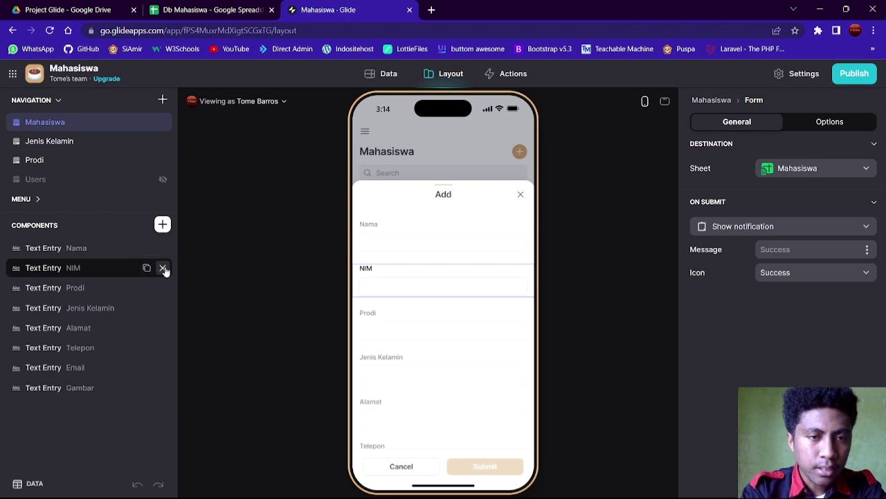
Step: Replace the NIM text entry with a Number Entry placed directly under Nama
click(163, 268)
click(164, 225)
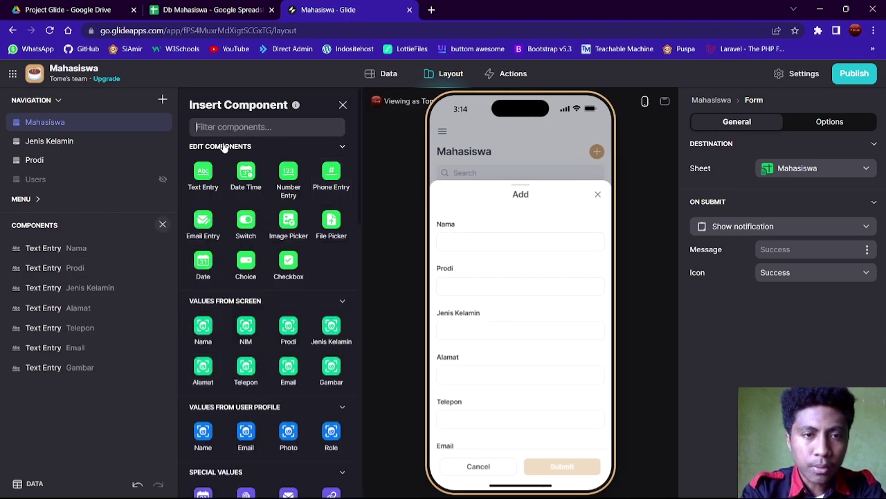
text(num)
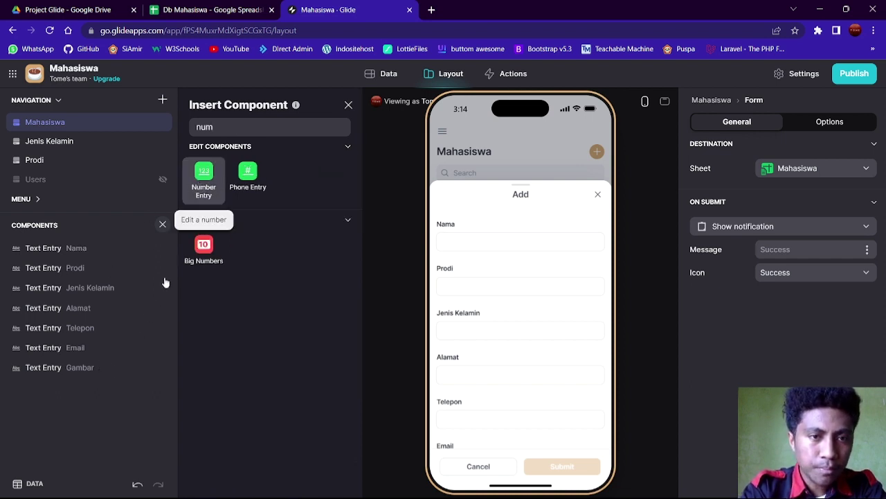
click(204, 183)
drag(59, 387, 59, 271)
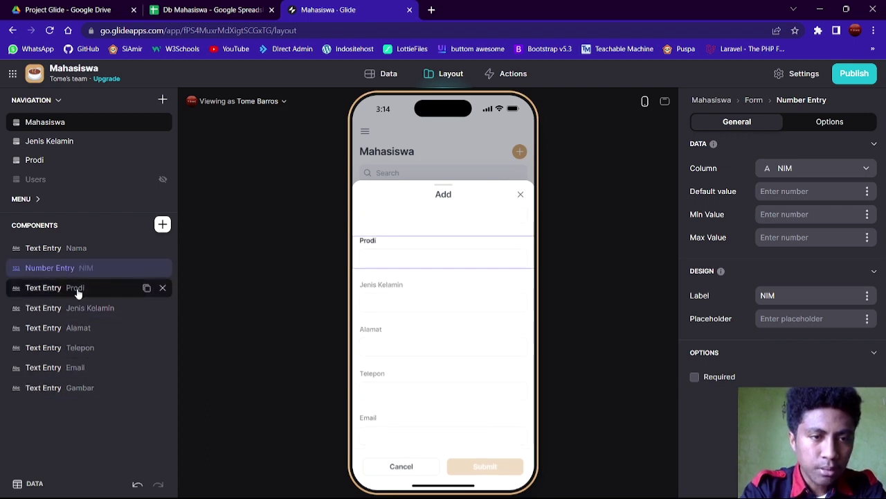
Step: Delete the Prodi text entry and begin searching components for its replacement
click(163, 289)
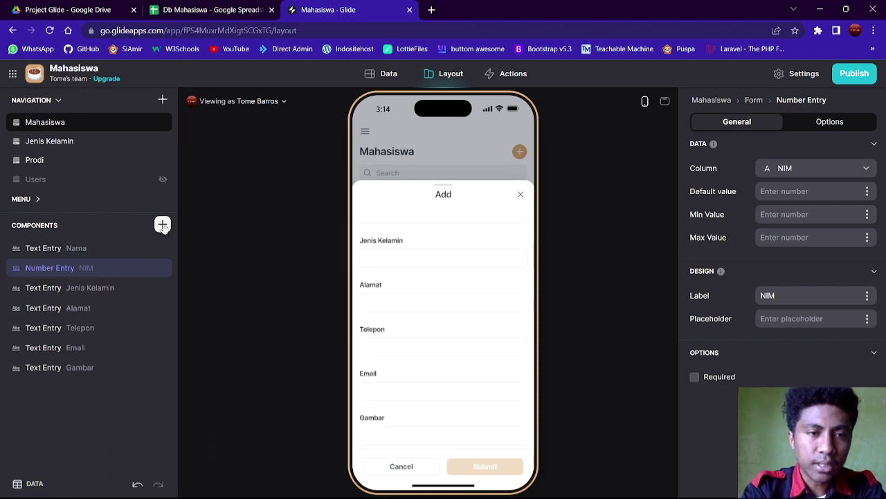
click(163, 223)
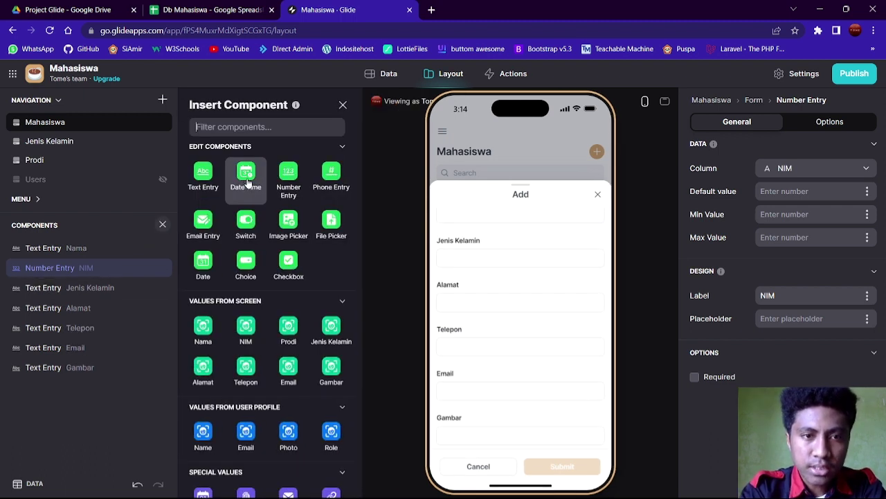
text(co)
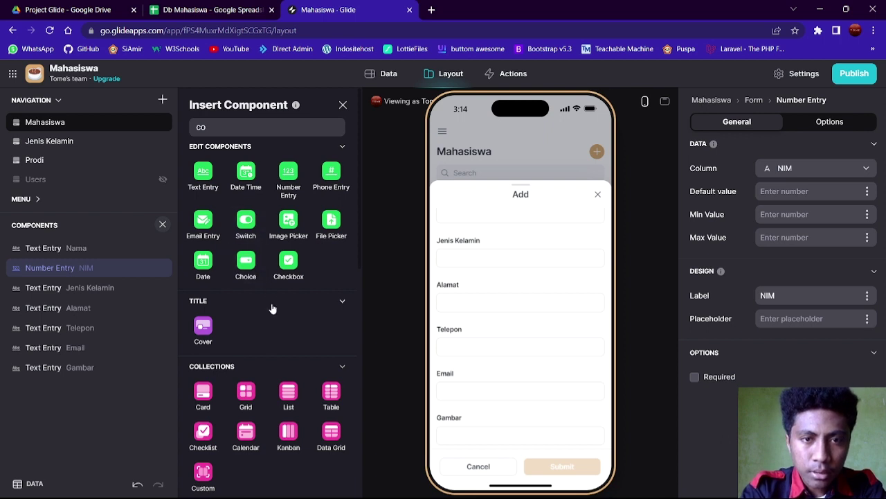
key(BackSpace)
key(BackSpace)
Step: Add a Choice field for Prodi directly under NIM
text(sele)
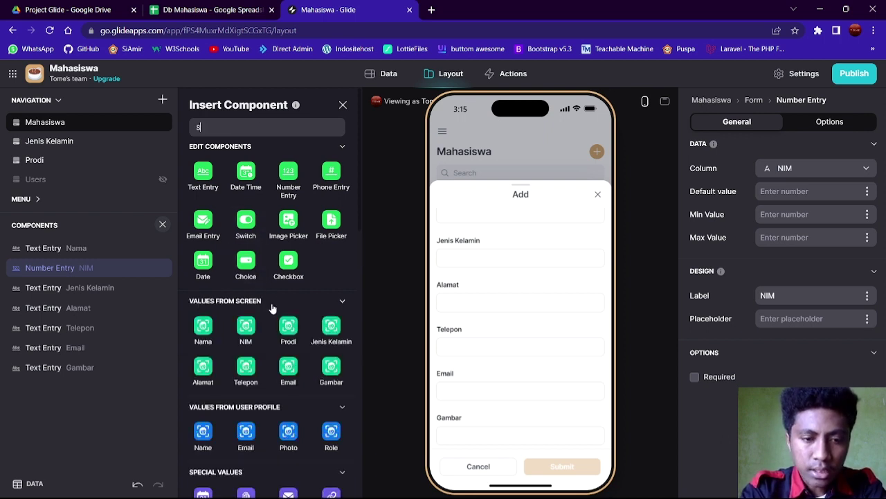
key(BackSpace)
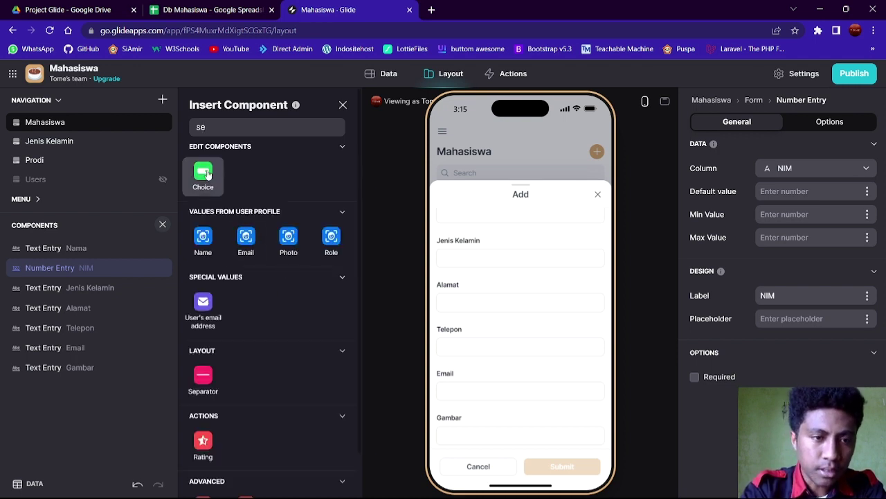
drag(116, 345, 71, 284)
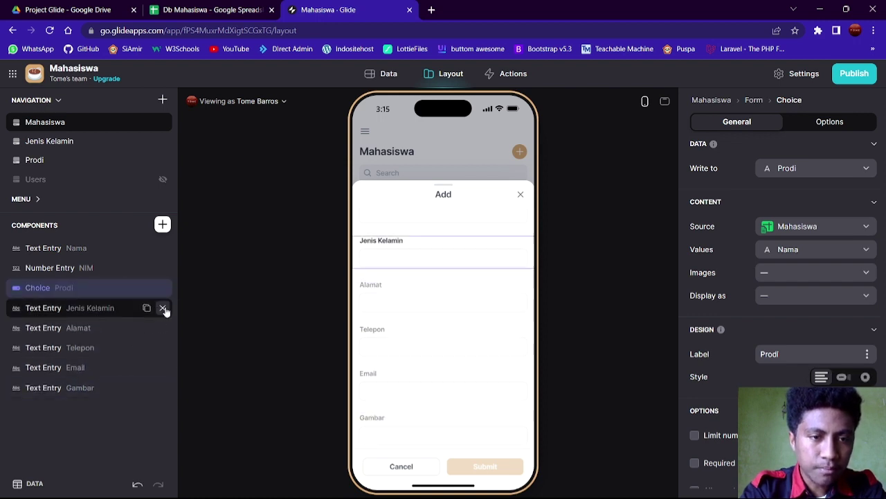
Step: Replace the Jenis Kelamin text entry with a Choice field under Prodi, and delete the Telepon text entry
click(163, 309)
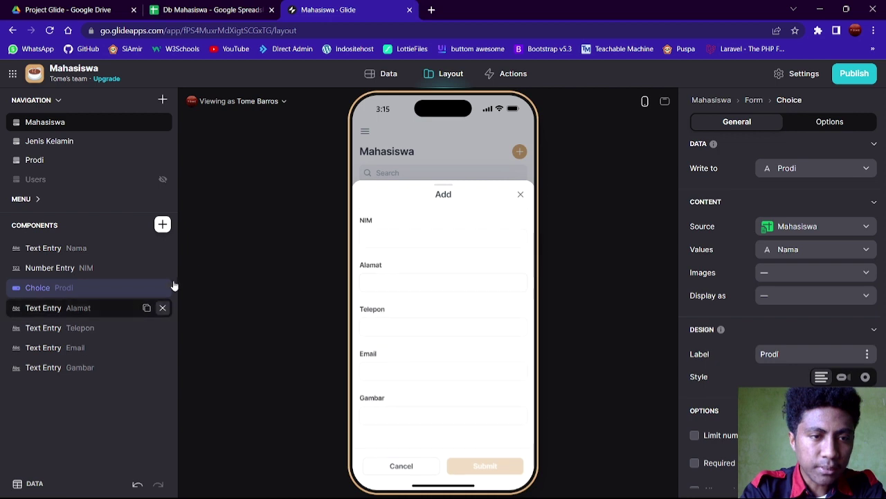
click(162, 226)
text(ch)
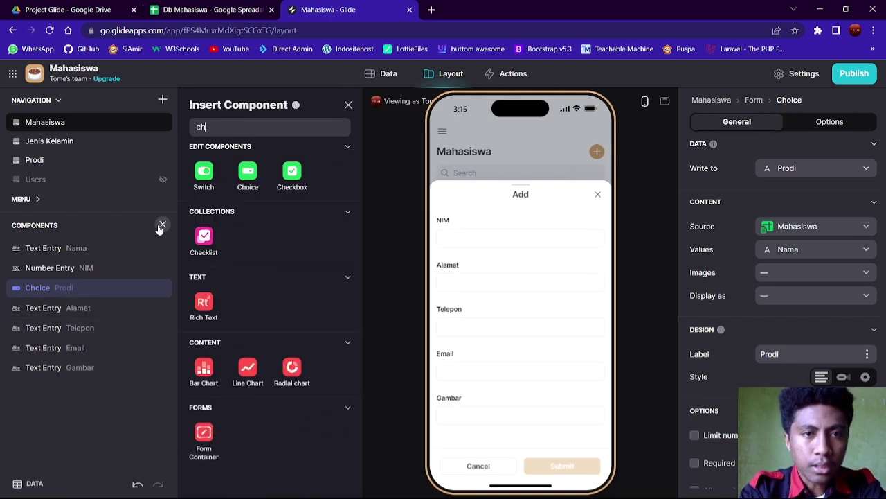
click(231, 173)
drag(71, 390, 75, 307)
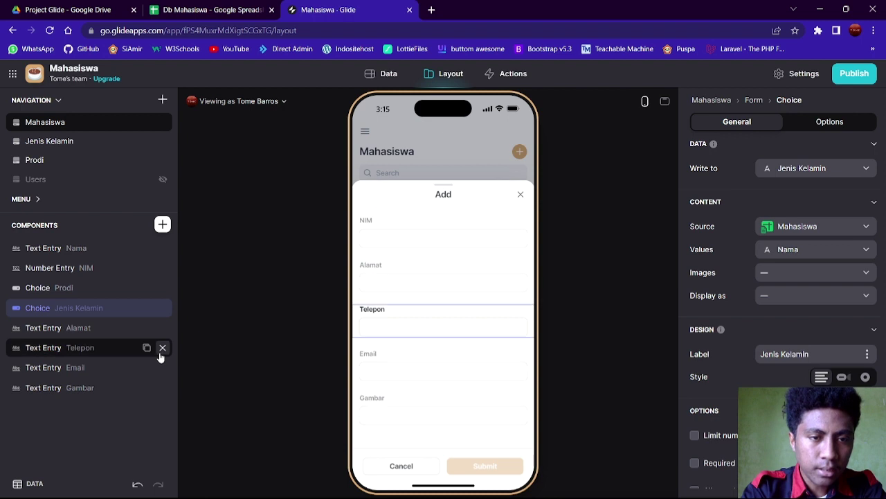
click(162, 348)
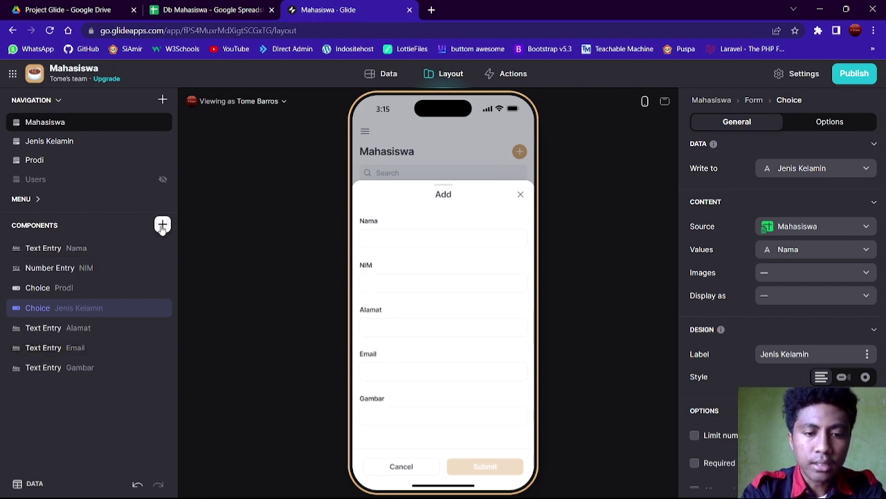
Step: Add a Phone Entry for Telepon between Alamat and Email
click(163, 225)
text(num)
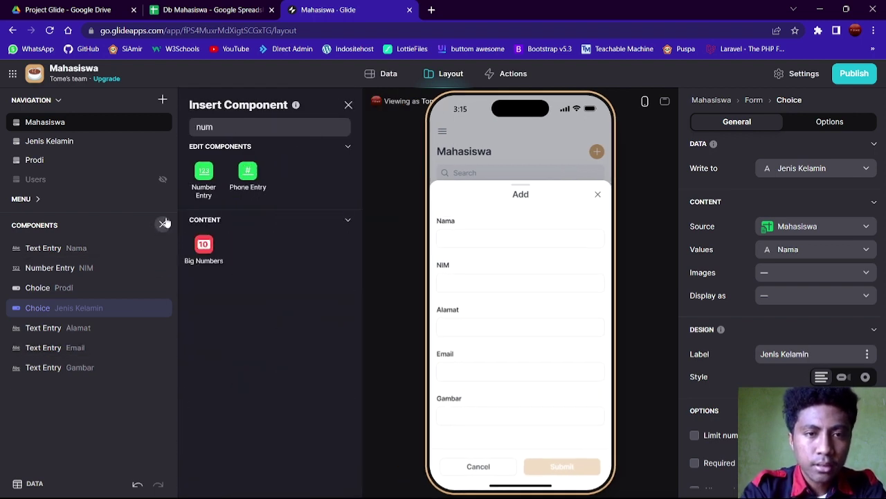
click(243, 186)
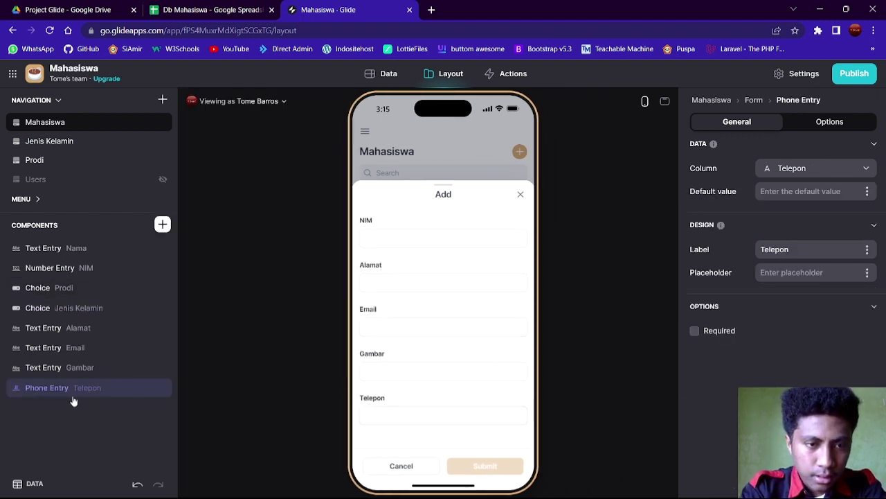
drag(63, 390, 81, 348)
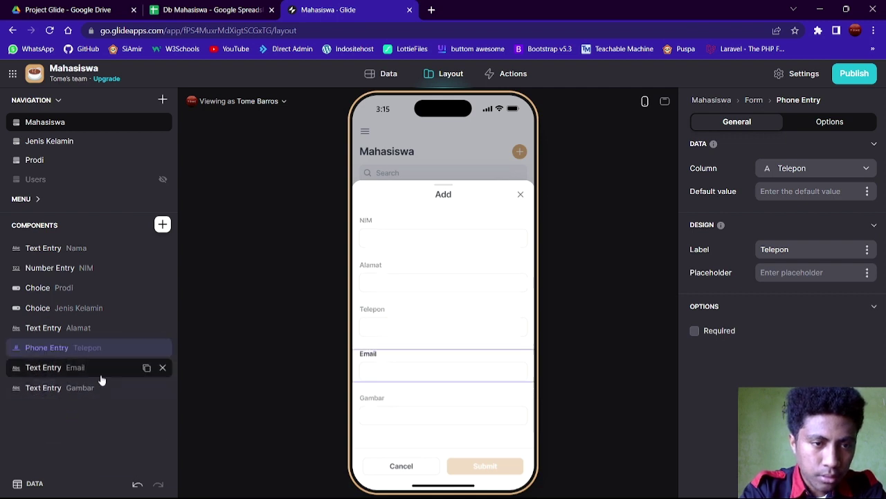
Step: Swap the plain-text Email for an Email Entry and delete the Gambar text entry
click(162, 367)
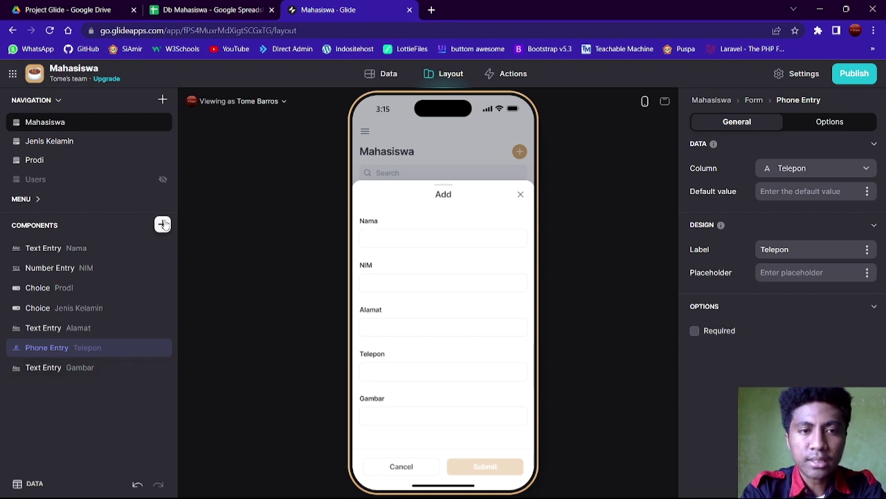
click(163, 224)
text(email)
drag(100, 384, 79, 368)
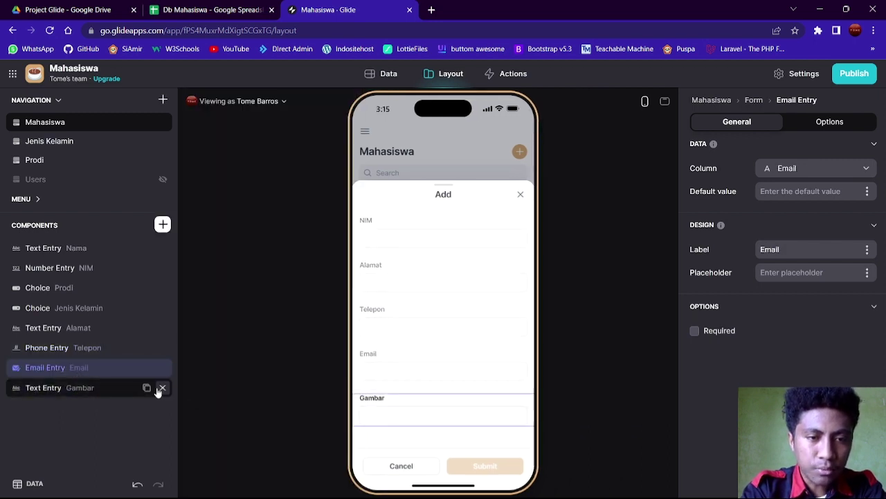
click(159, 389)
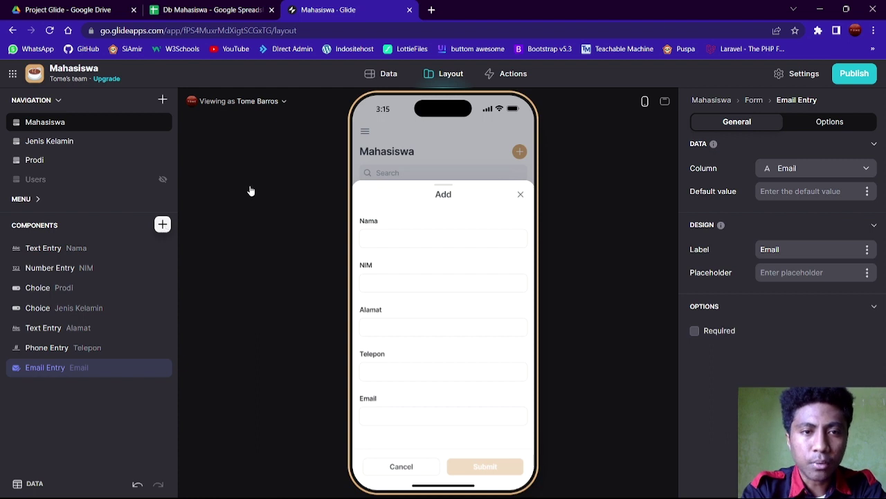
click(162, 224)
Step: Add a File Picker below Email, which ends up bound to the Nama column
text(f)
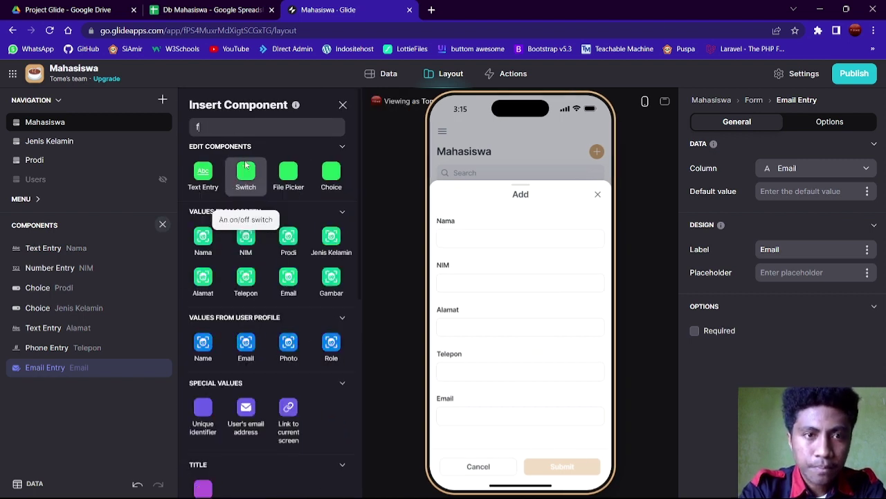
text(il)
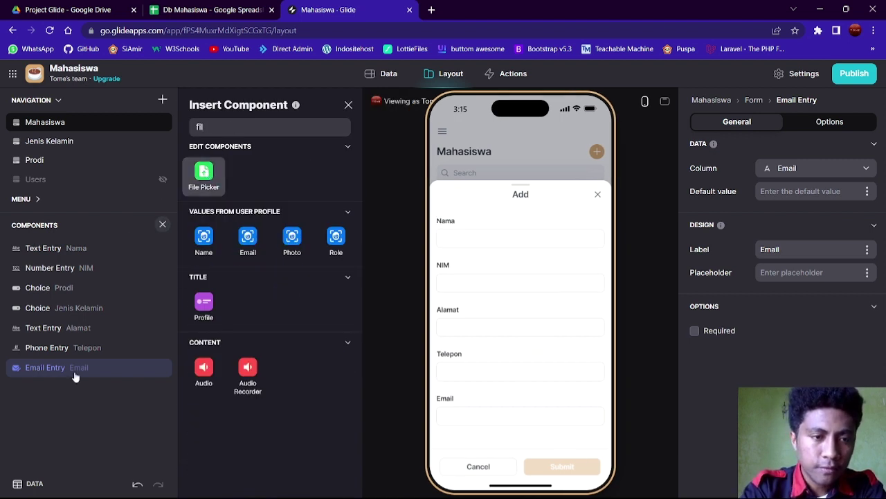
drag(77, 376, 78, 388)
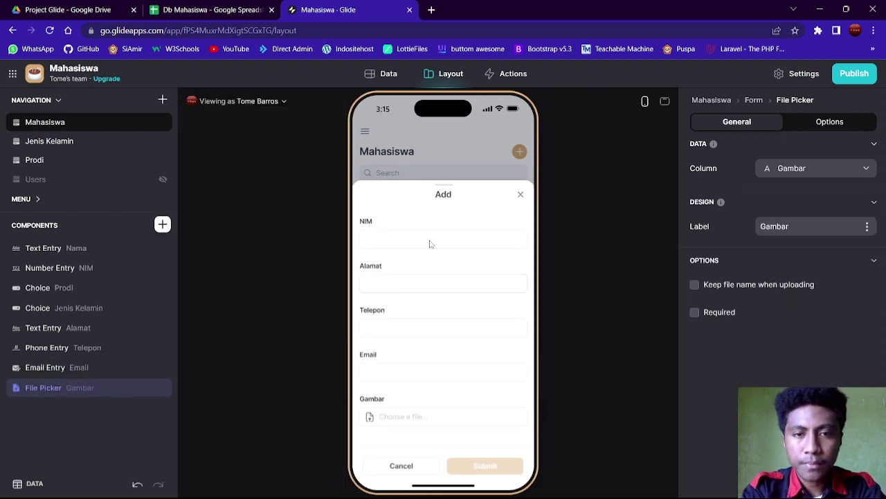
scroll(408, 231, up, 1)
click(398, 239)
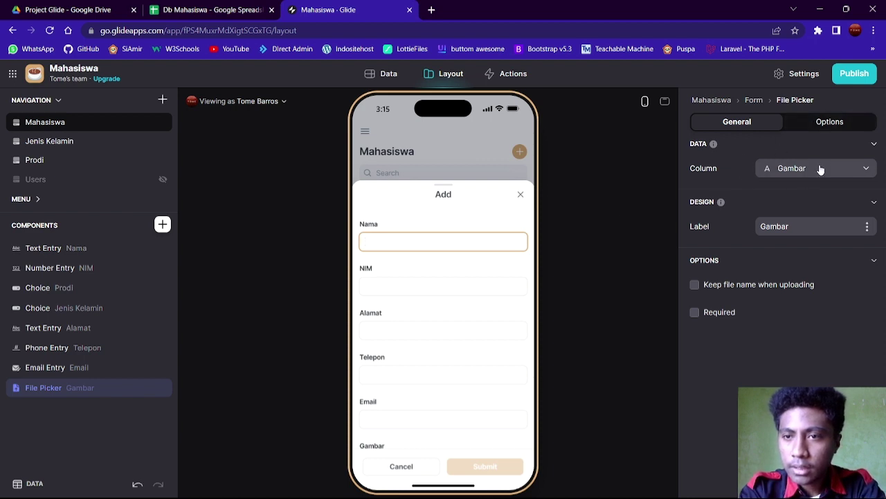
click(843, 168)
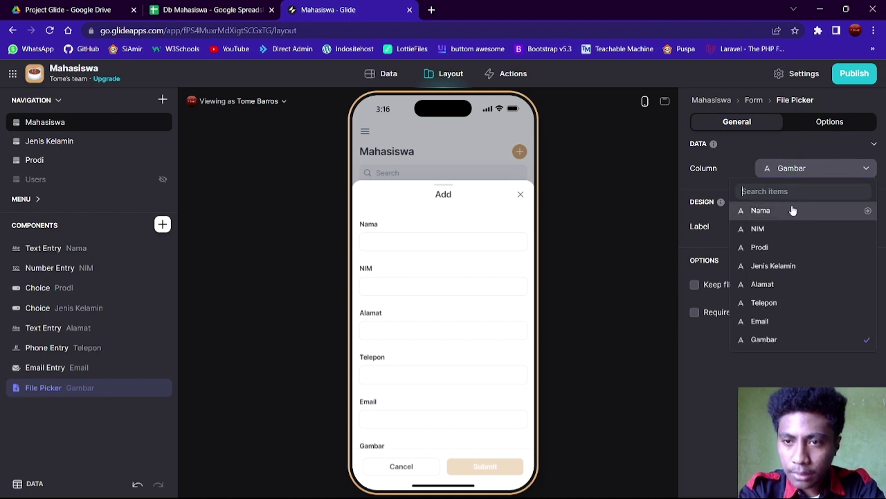
click(789, 210)
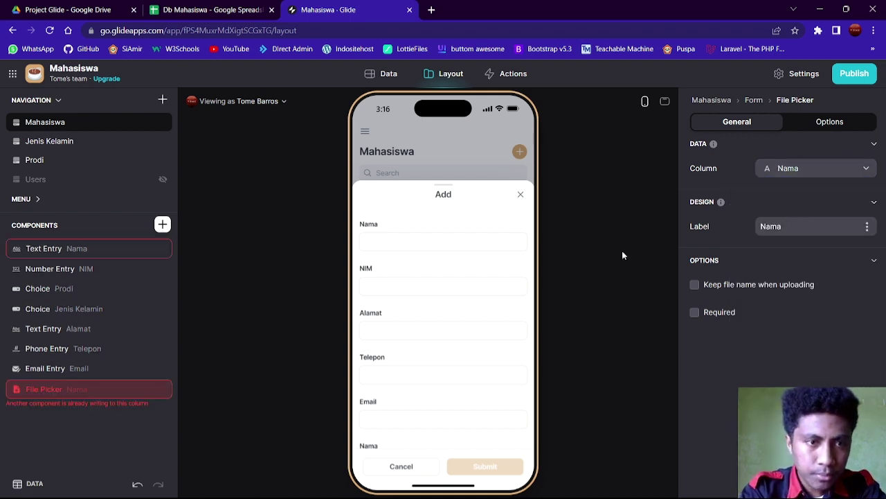
click(108, 392)
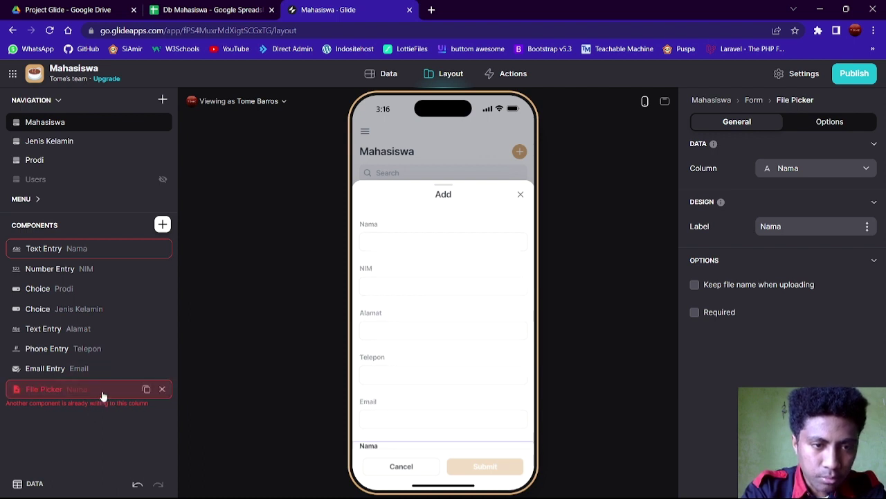
double_click(103, 393)
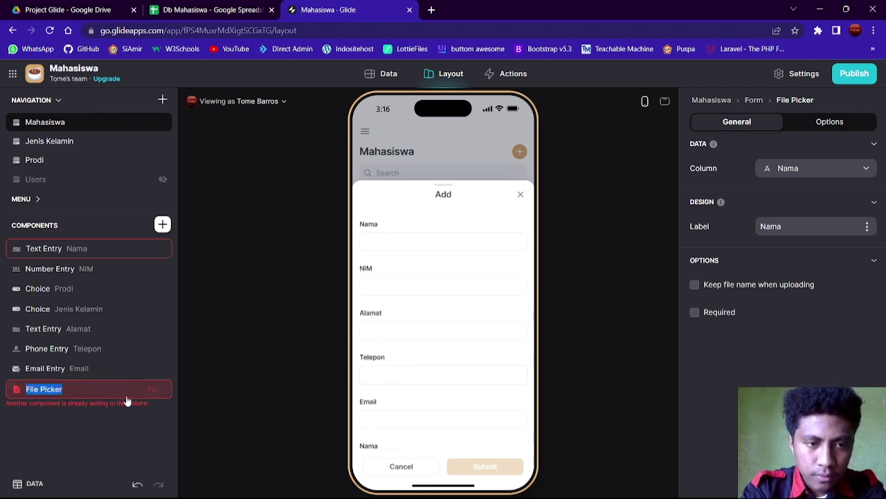
Step: Delete the Nama-bound File Picker and add a new one writing to Gambar
click(87, 250)
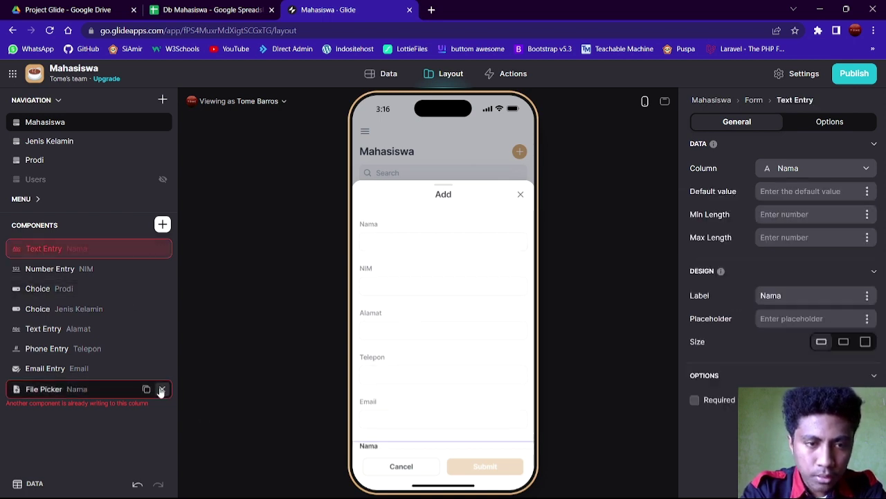
click(160, 390)
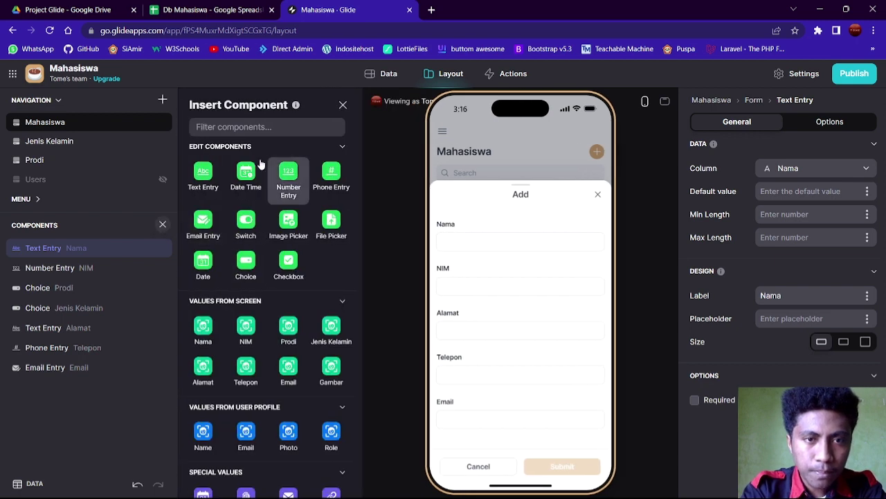
text(file)
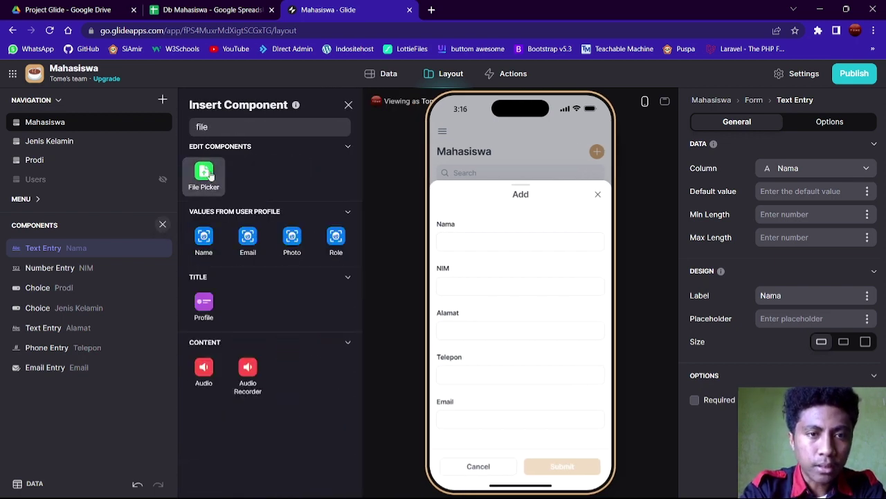
drag(88, 361, 82, 410)
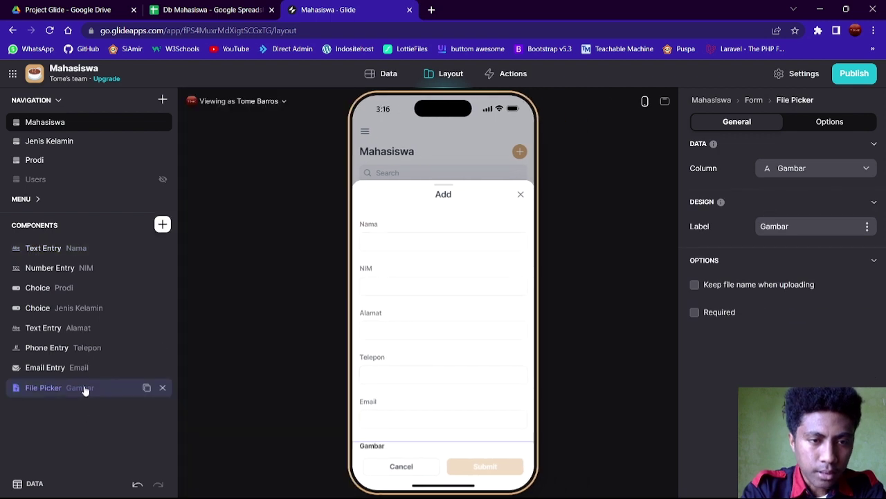
click(62, 249)
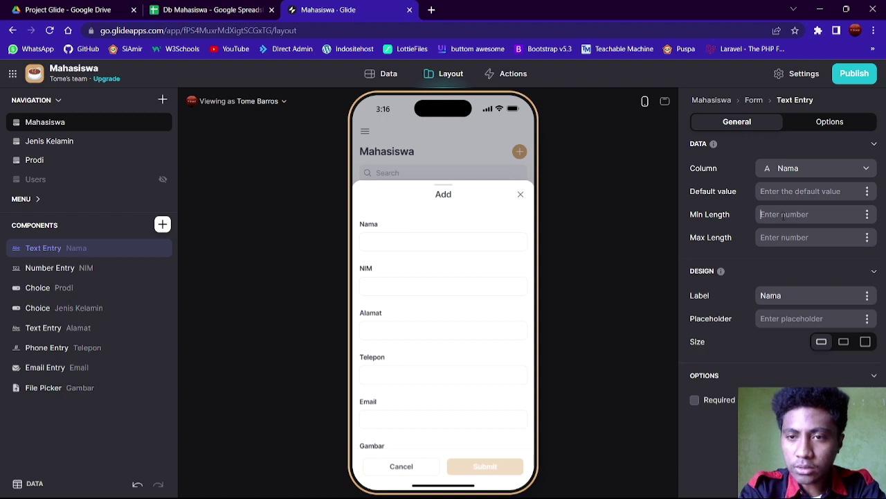
Step: Mark the Nama text entry Required, keeping its size Normal after trying Medium
click(808, 295)
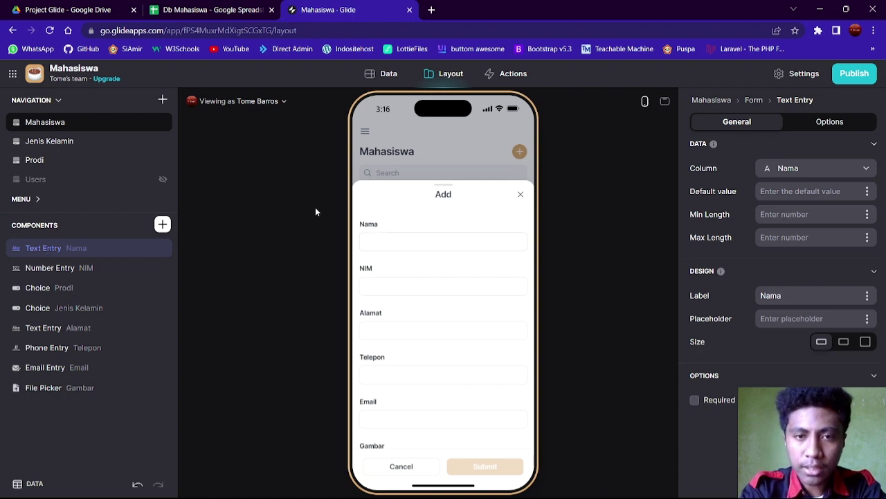
click(385, 241)
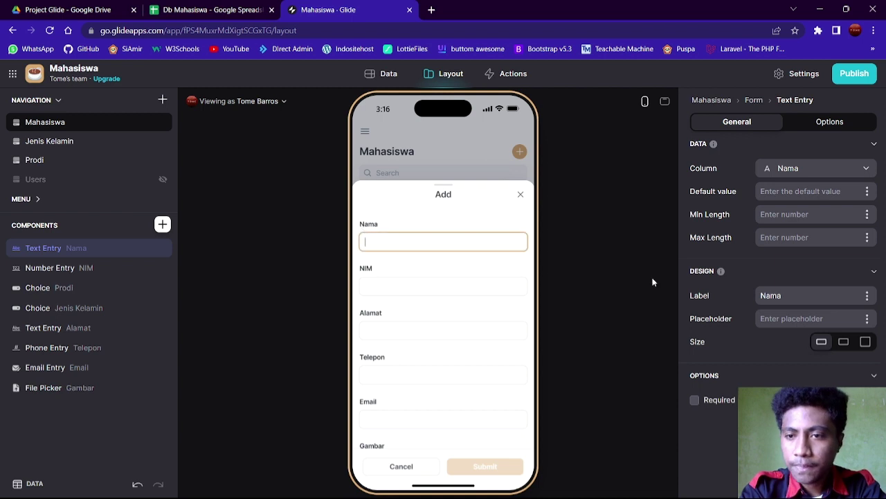
click(843, 342)
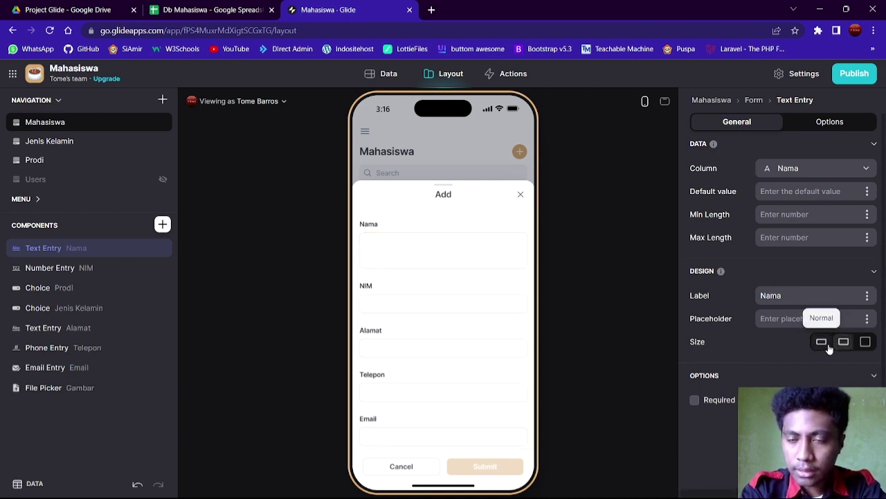
click(822, 342)
click(705, 401)
scroll(410, 337, down, 1)
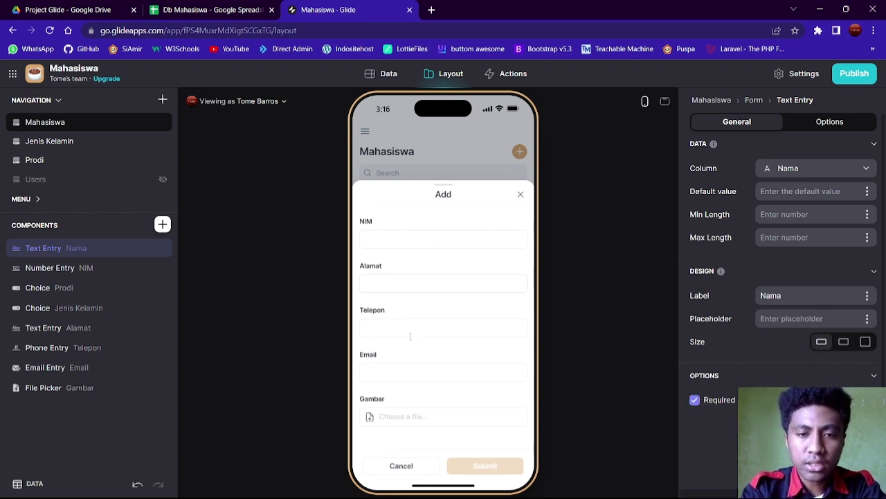
scroll(423, 304, up, 1)
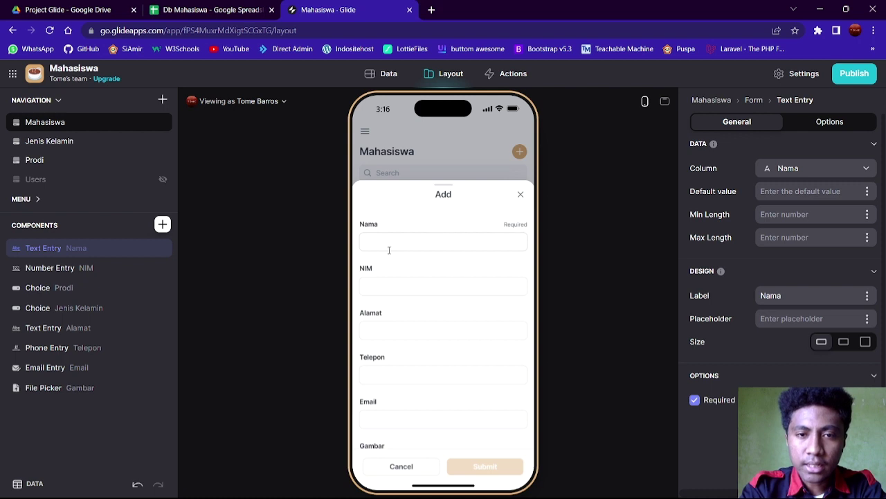
click(43, 266)
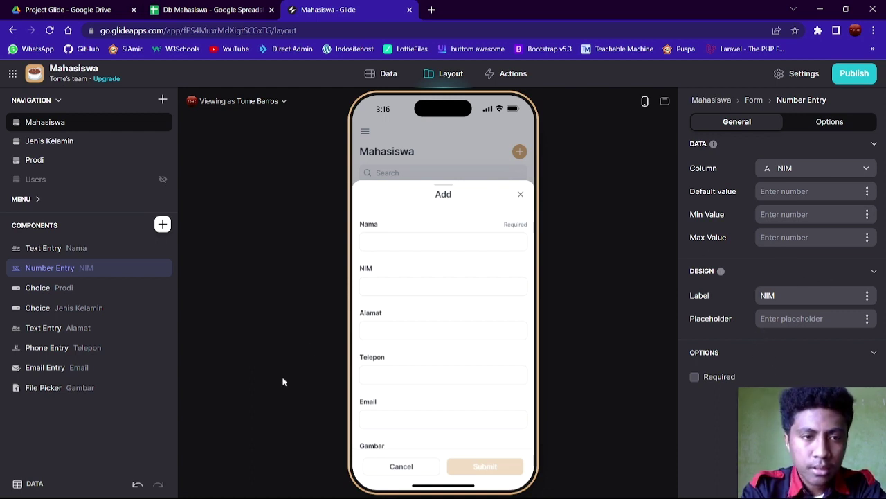
Step: Source the Prodi choice options from the Prodi table and check them in the preview
click(76, 289)
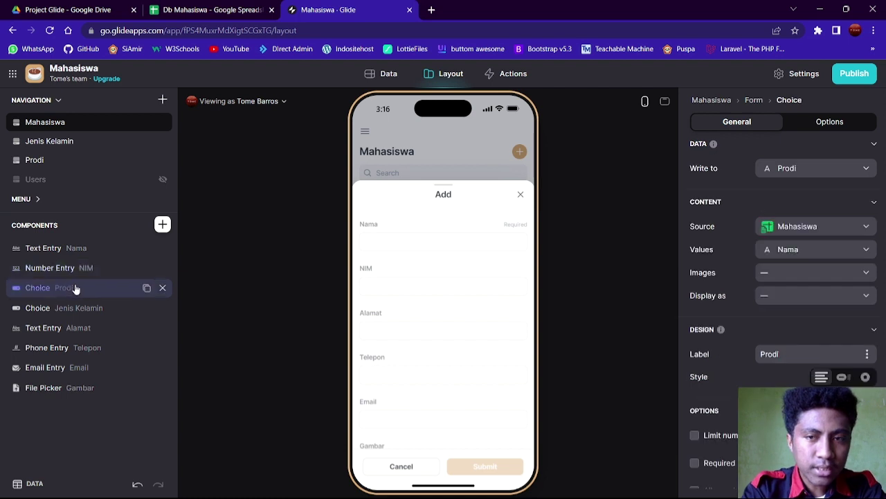
click(859, 226)
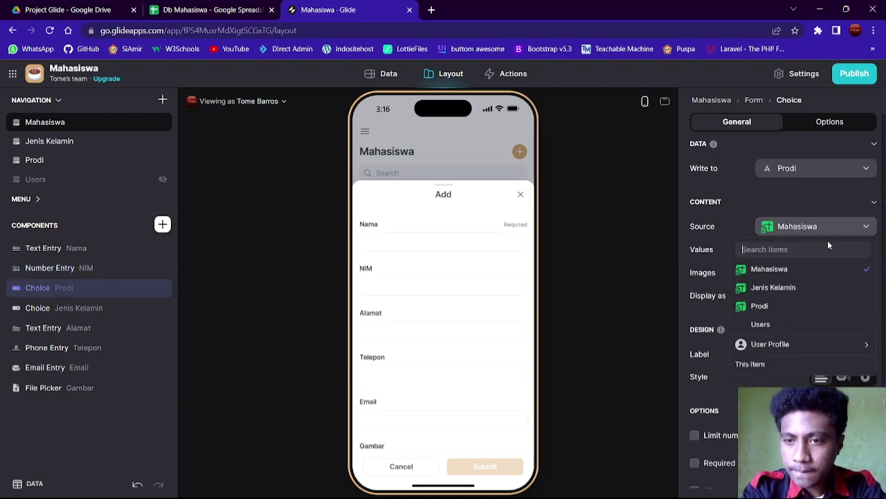
click(792, 306)
click(29, 7)
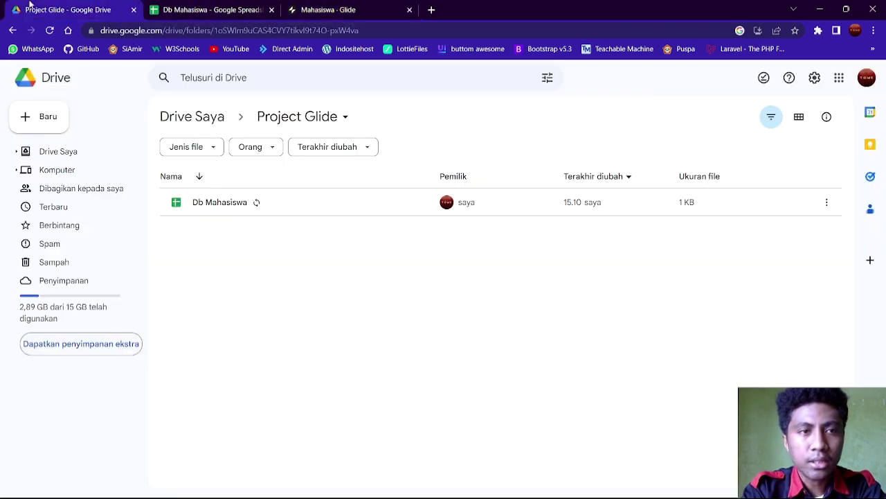
click(329, 7)
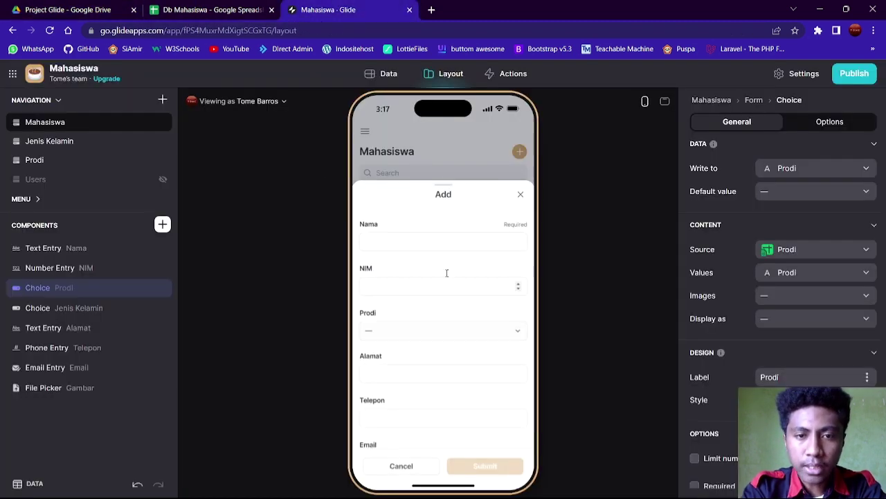
click(507, 335)
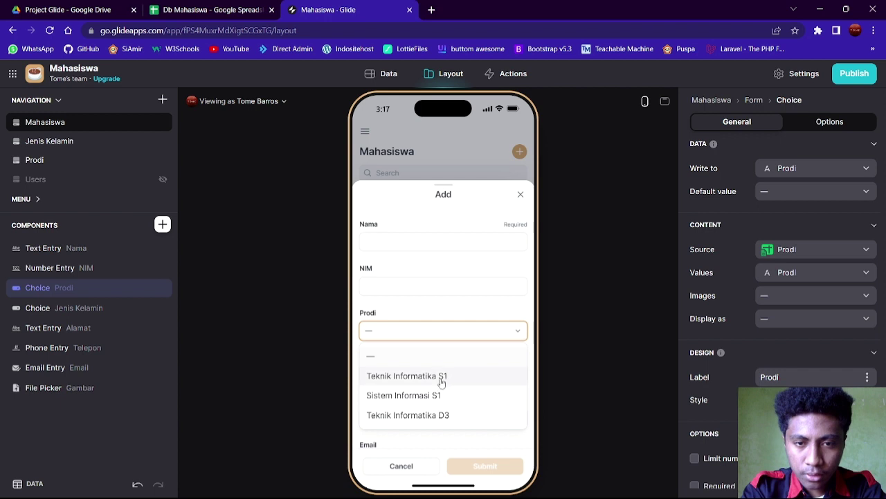
click(503, 336)
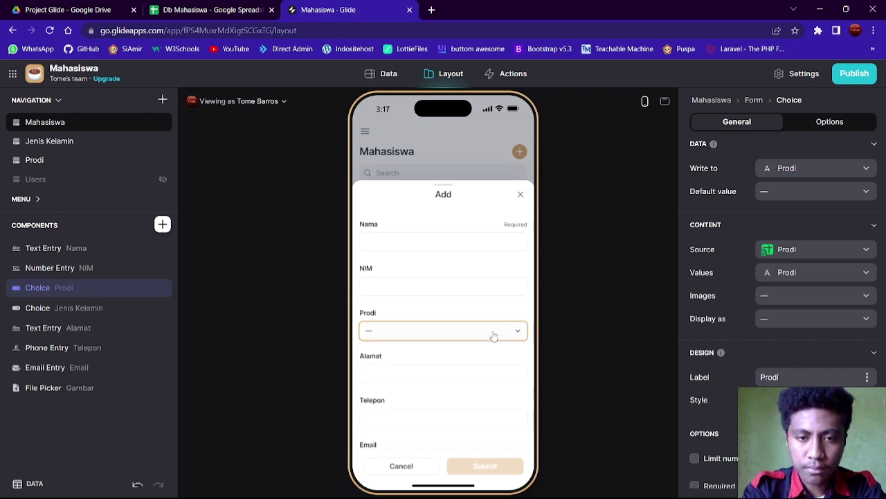
click(383, 371)
scroll(411, 348, down, 2)
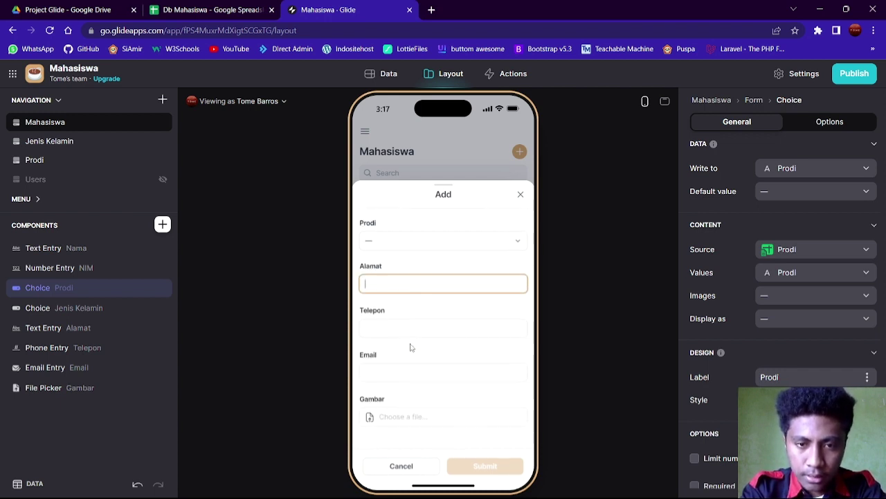
scroll(412, 289, up, 2)
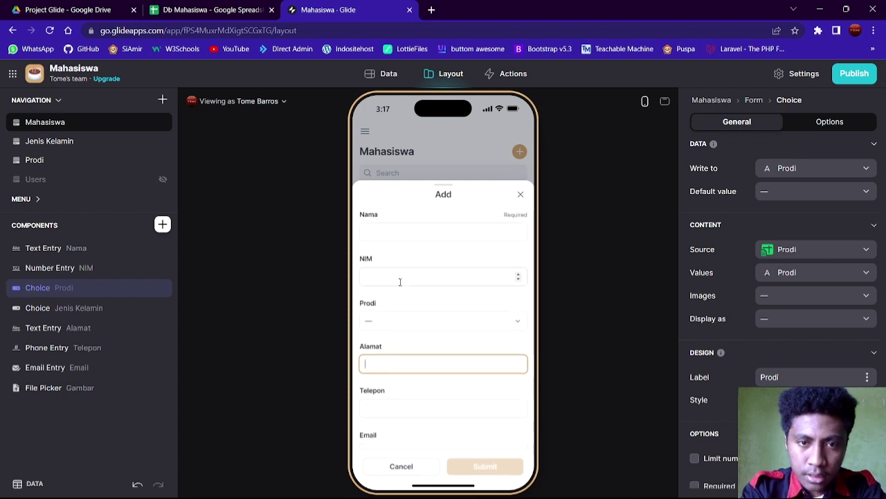
Step: Select the Jenis Kelamin choice field and open its options source list
click(78, 313)
scroll(359, 374, down, 2)
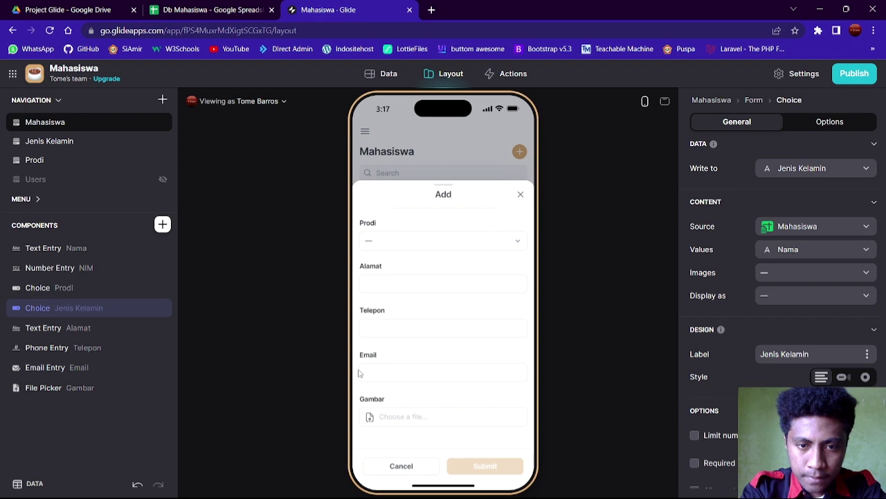
scroll(409, 352, up, 2)
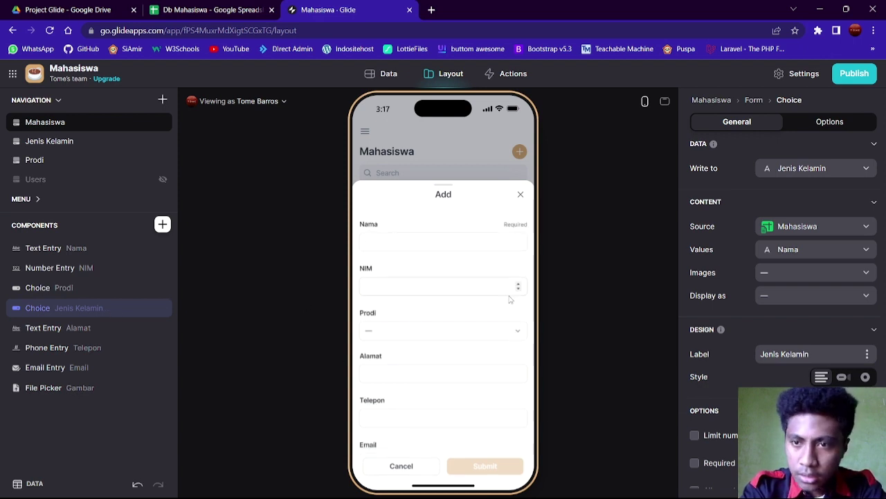
click(824, 230)
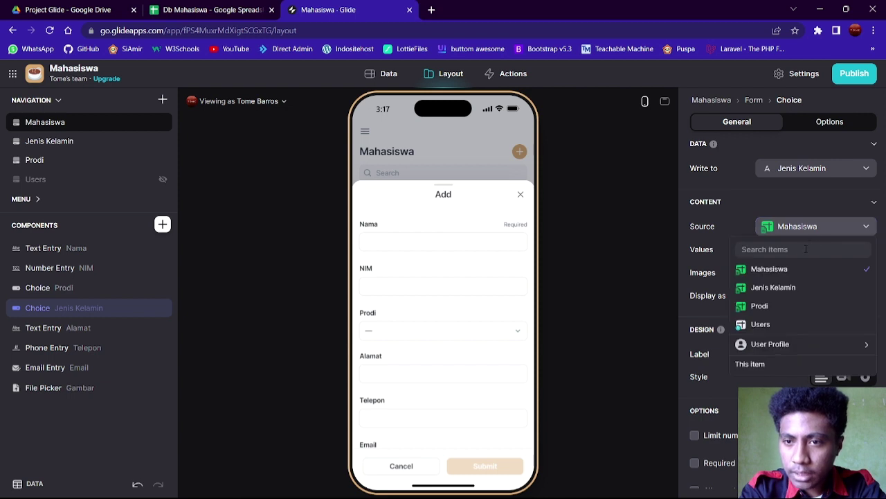
Step: Source Jenis Kelamin options from the Jenis Kelamin table, preview them, and clear stray Alamat text
click(783, 294)
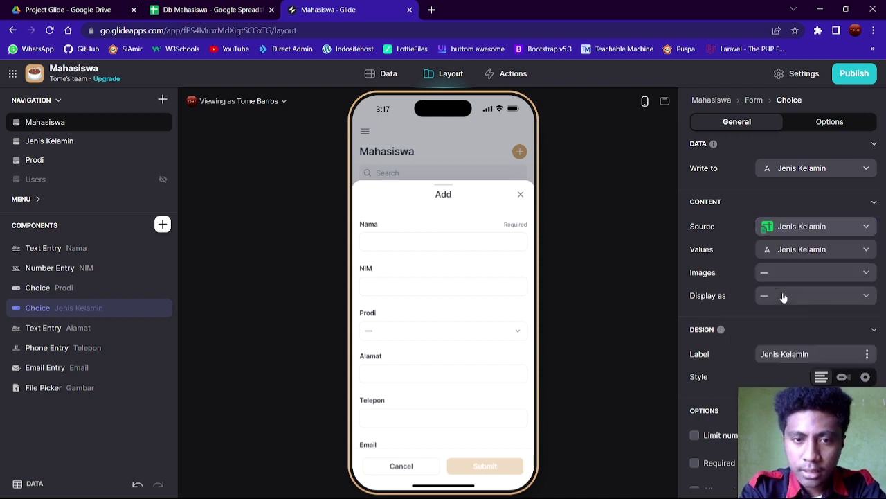
click(477, 375)
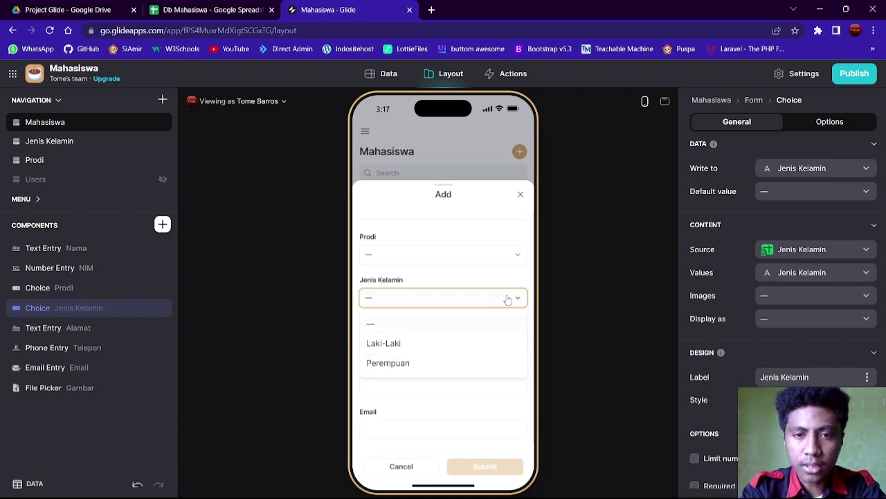
click(508, 299)
click(420, 343)
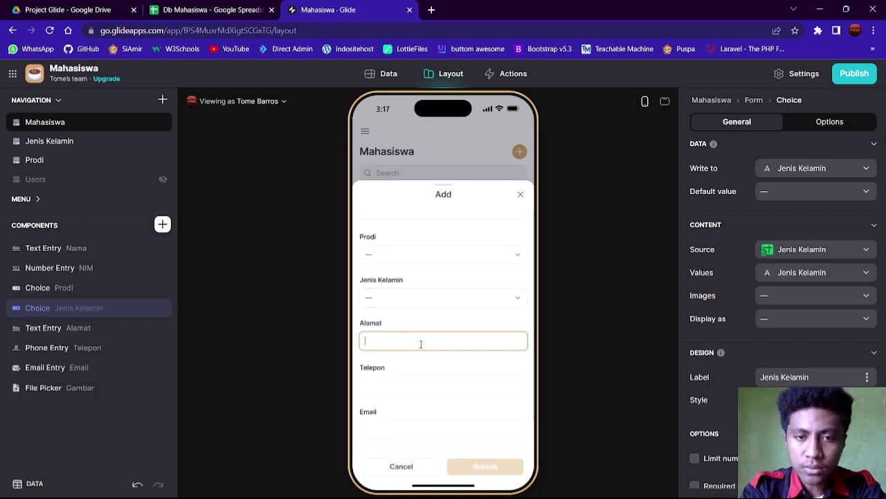
key(BackSpace)
key(BackSpace)
key(BackSpace)
key(BackSpace)
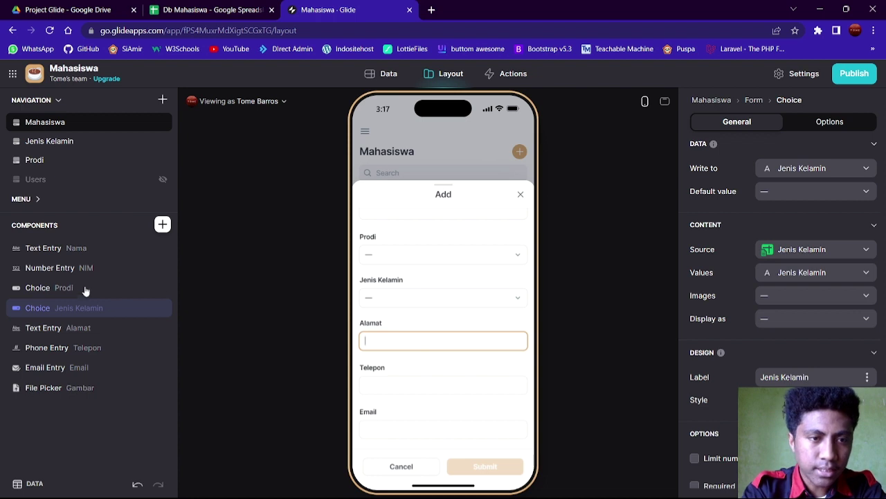
Step: Review the settings of the Alamat, Telepon, Email and Gambar components
click(85, 331)
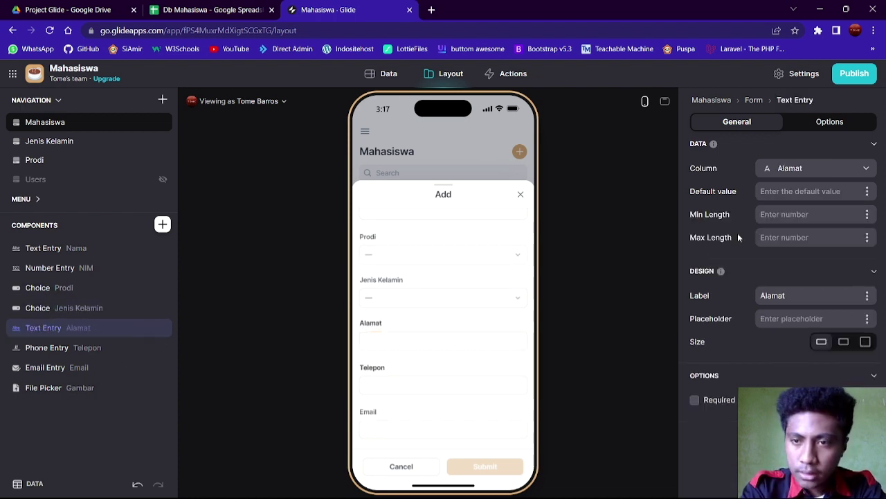
click(824, 170)
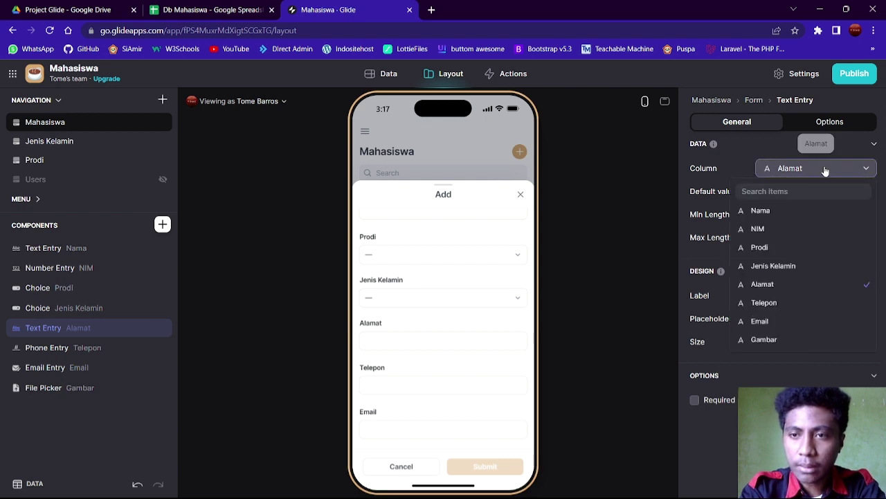
key(Escape)
click(76, 348)
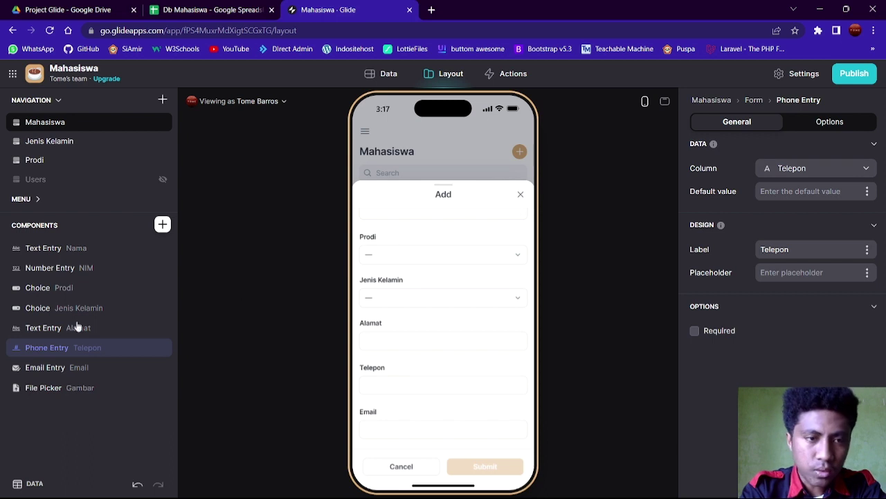
click(41, 373)
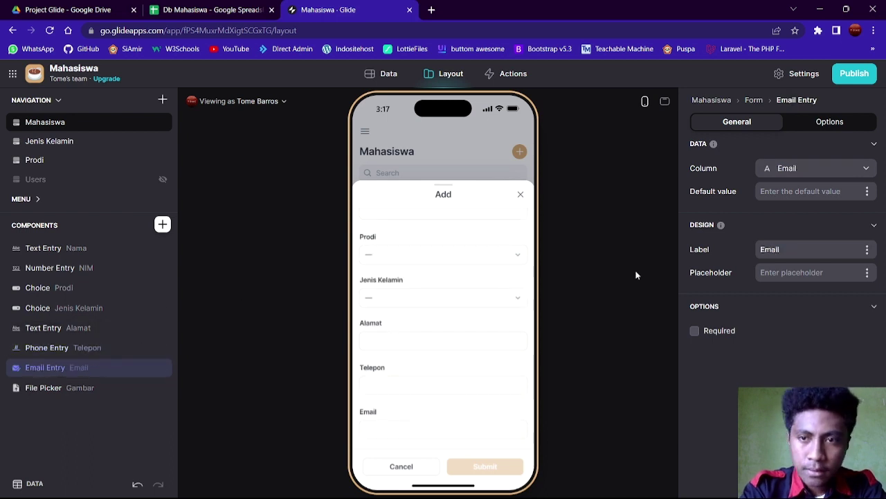
click(34, 390)
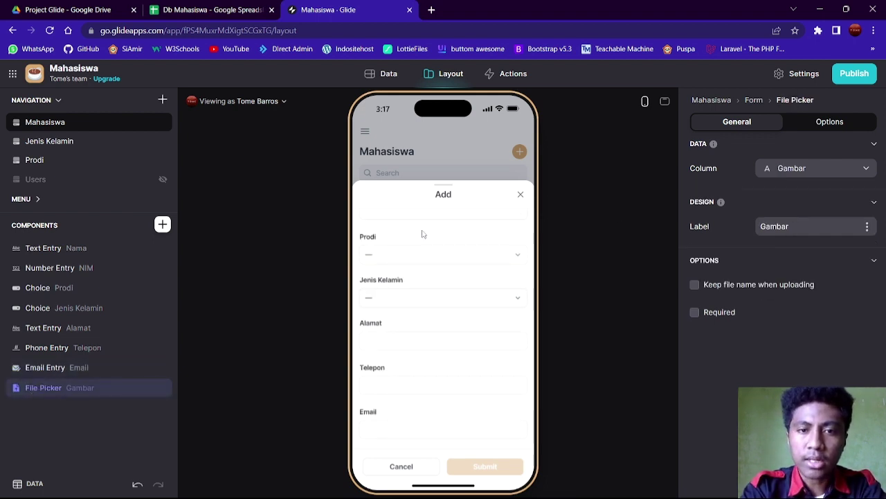
Step: Type a test student's name into the preview's Nama field
scroll(423, 234, up, 1)
click(394, 241)
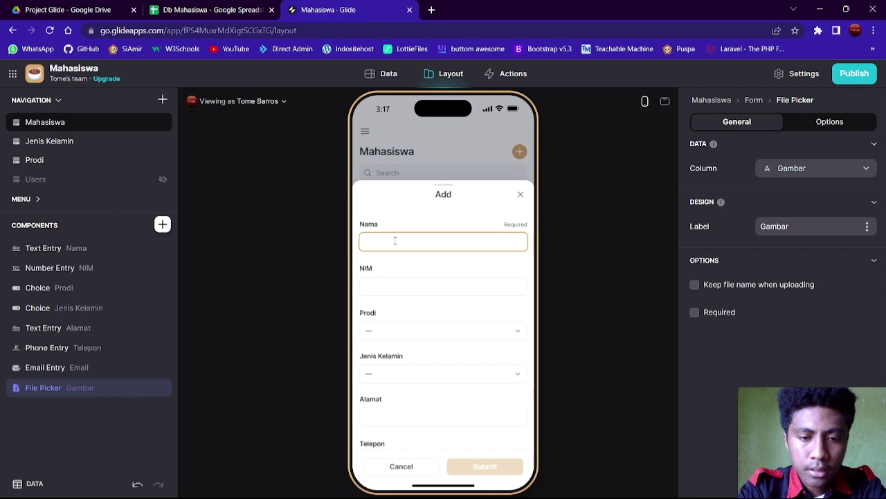
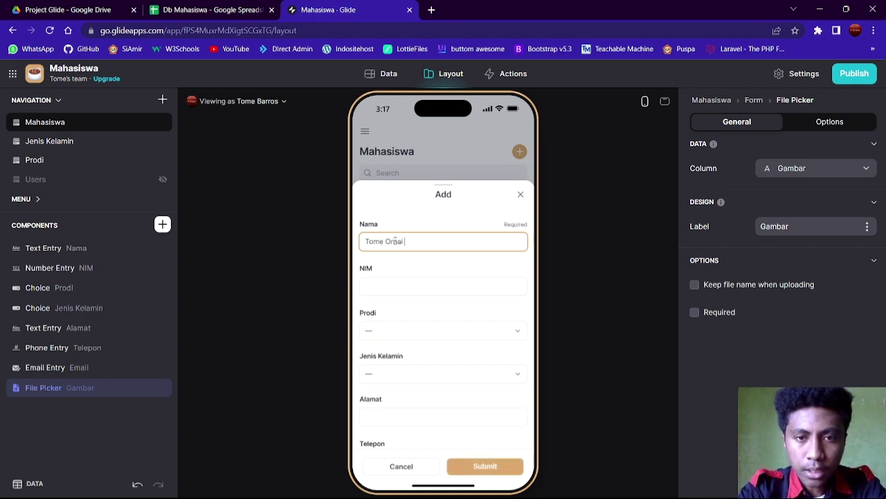
click(389, 283)
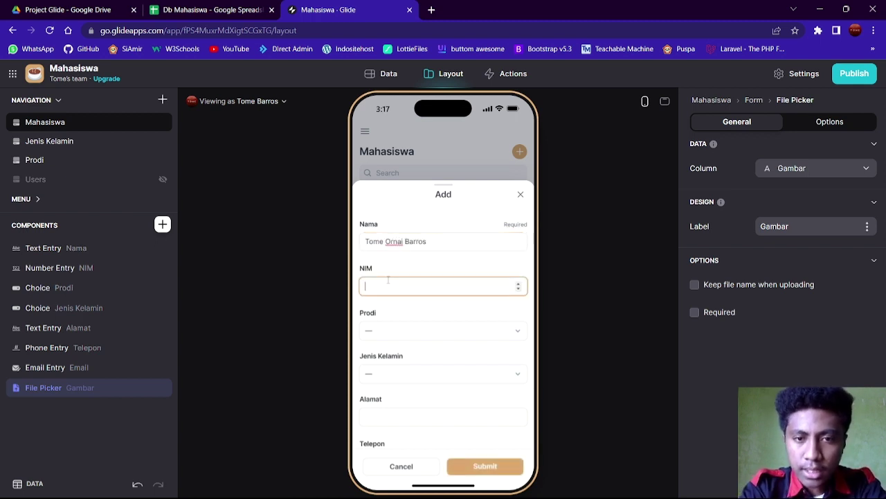
Step: Make NIM and Prodi required, keeping Prodi as a Dropdown after trying Chips
click(72, 270)
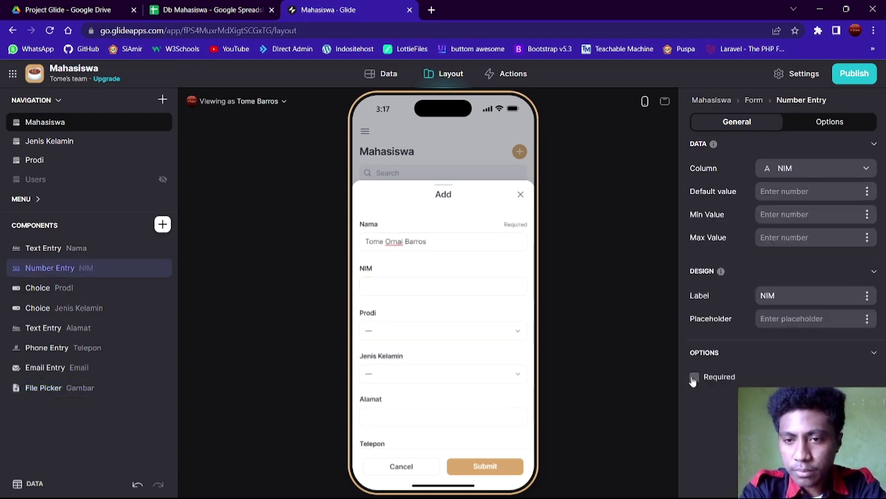
click(694, 377)
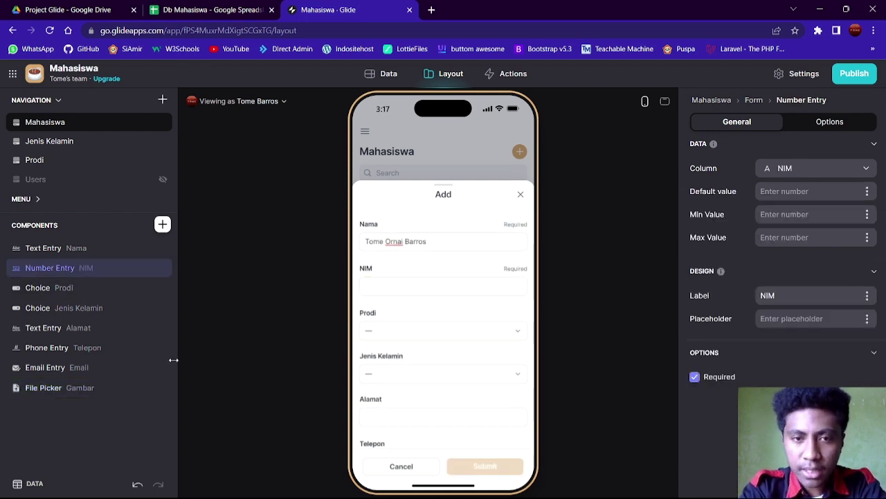
click(47, 290)
scroll(735, 361, down, 2)
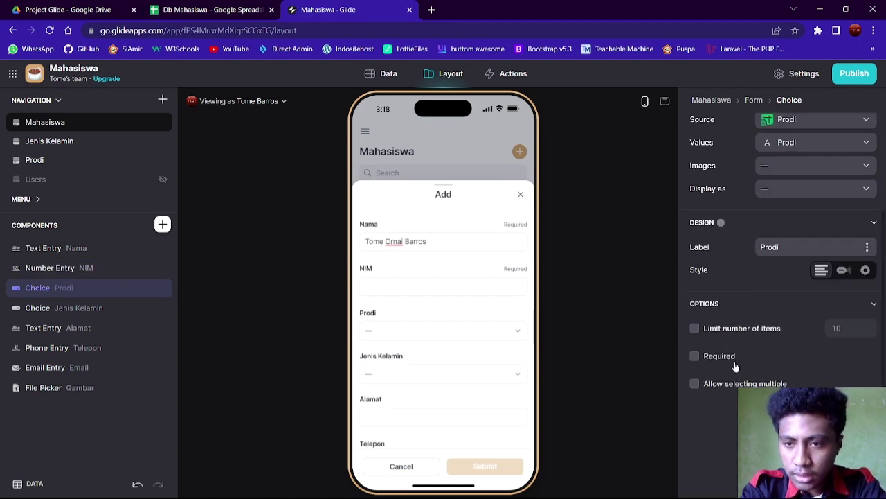
click(712, 355)
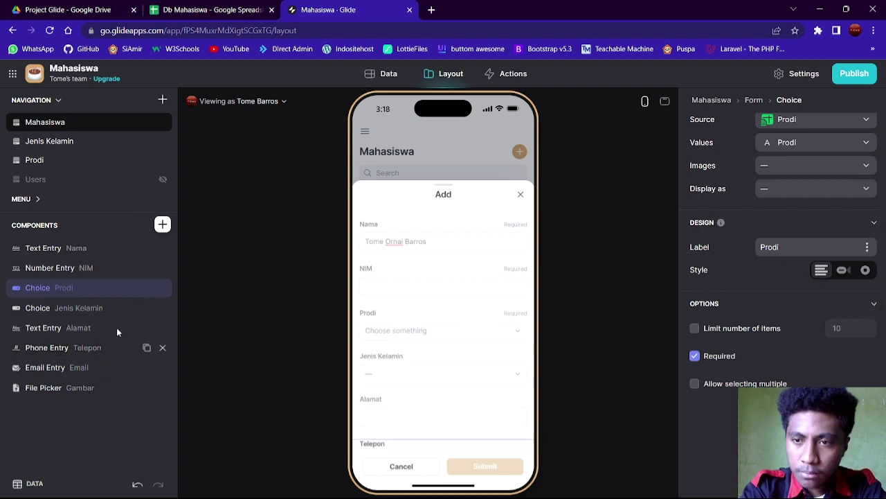
click(844, 271)
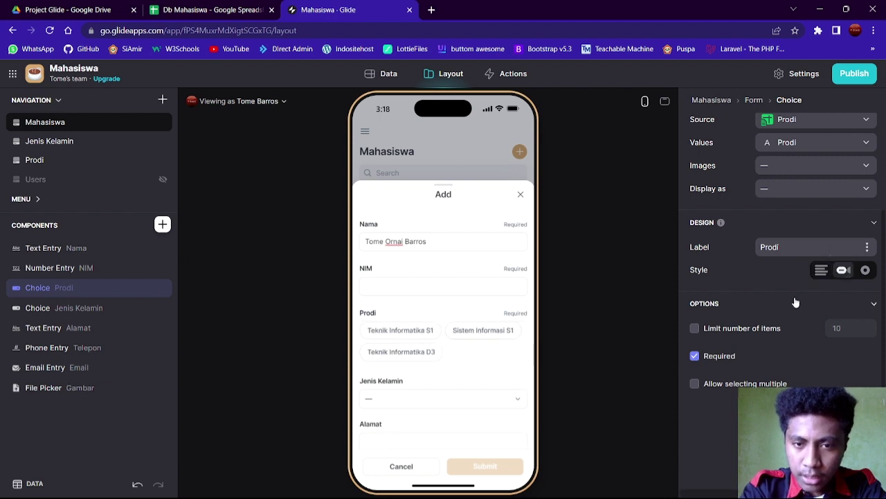
click(821, 271)
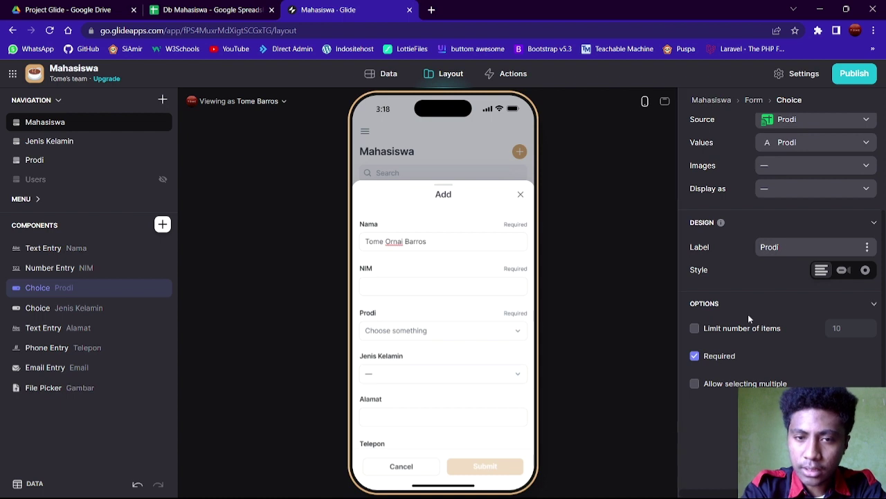
Step: Make Jenis Kelamin, Alamat, Telepon, Email and the Gambar file picker required
click(70, 317)
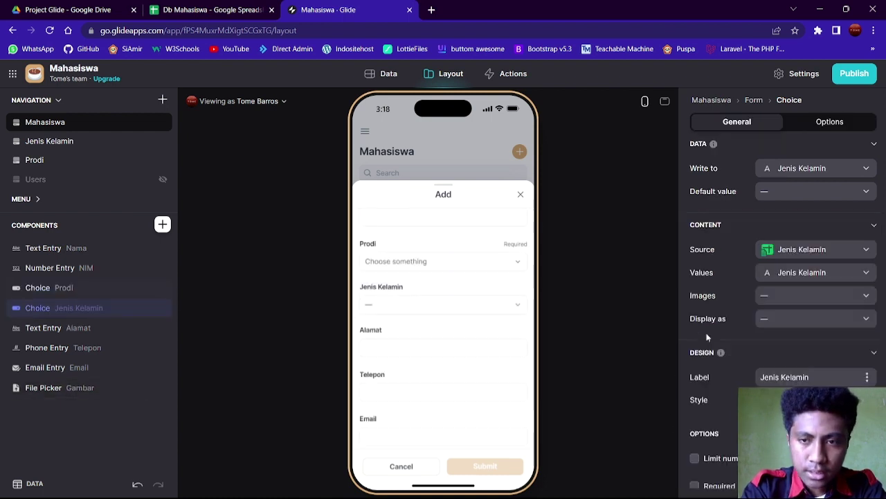
scroll(726, 385, down, 2)
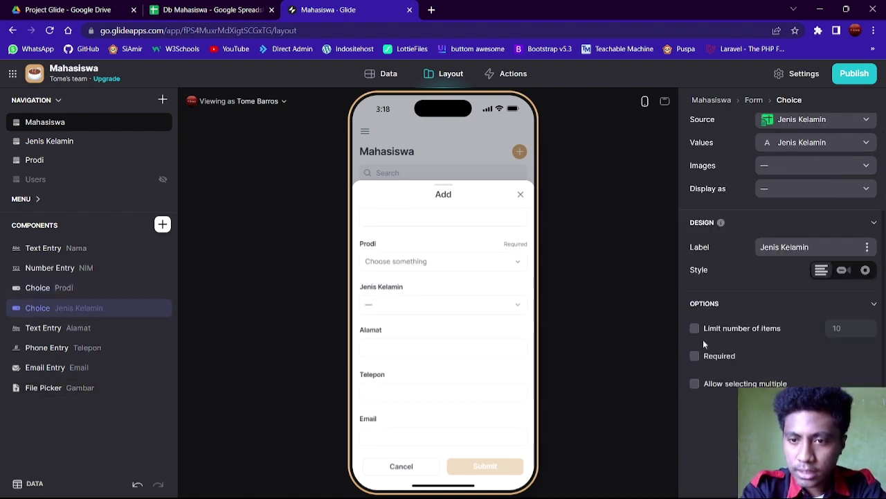
click(695, 356)
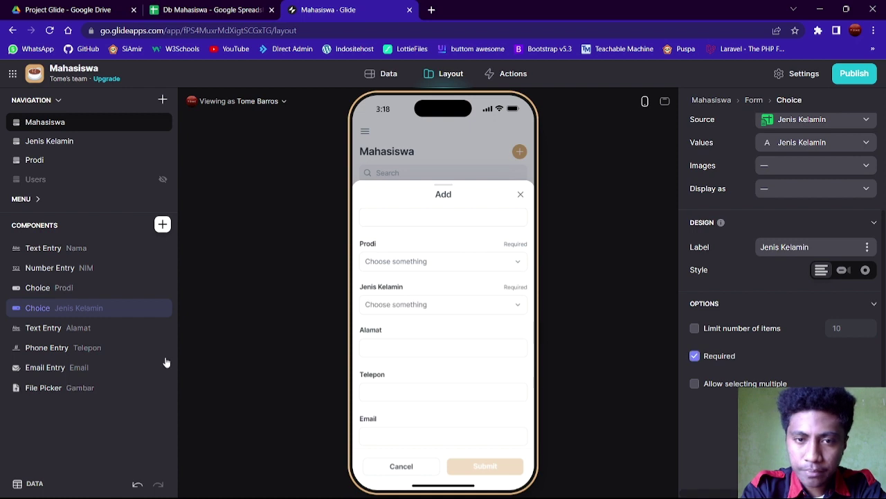
click(64, 330)
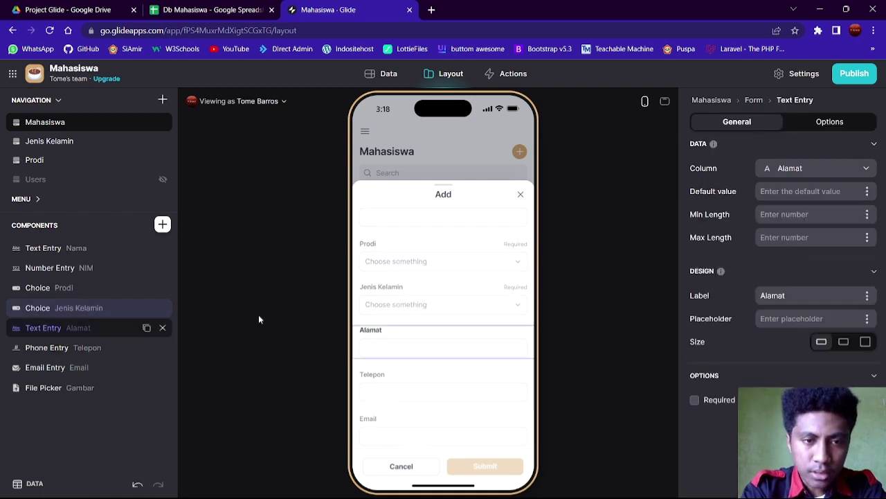
click(696, 400)
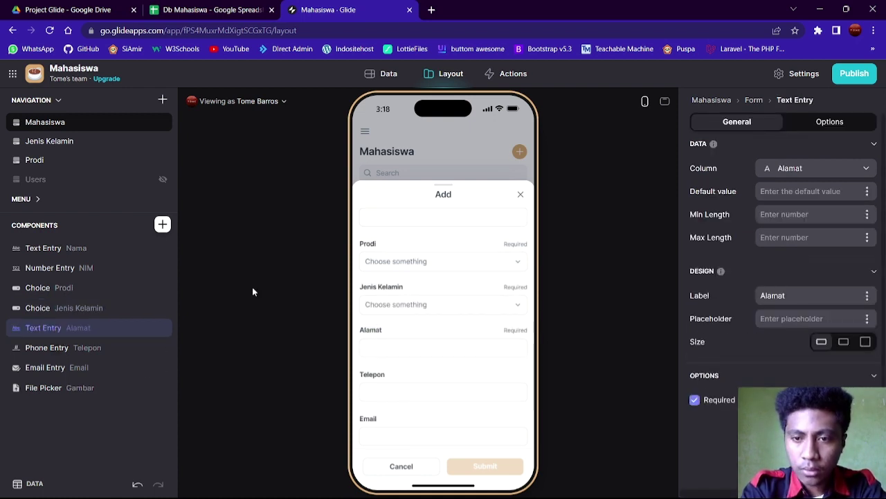
click(9, 351)
click(694, 331)
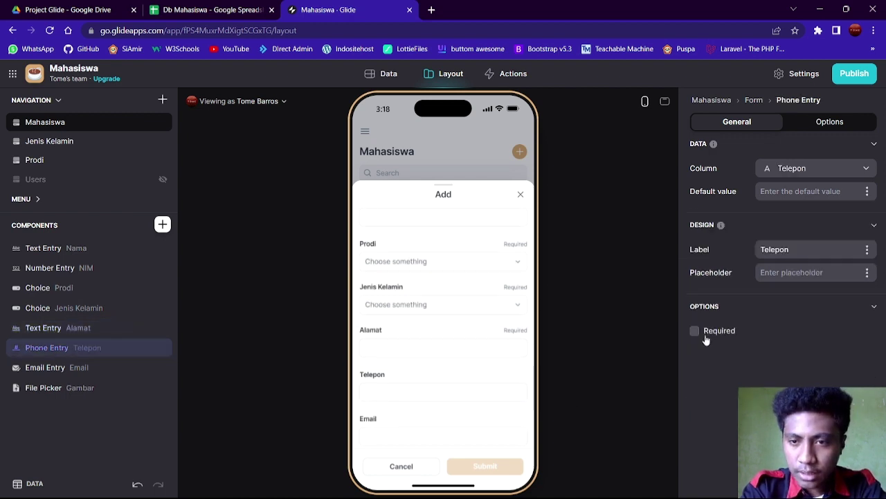
click(97, 369)
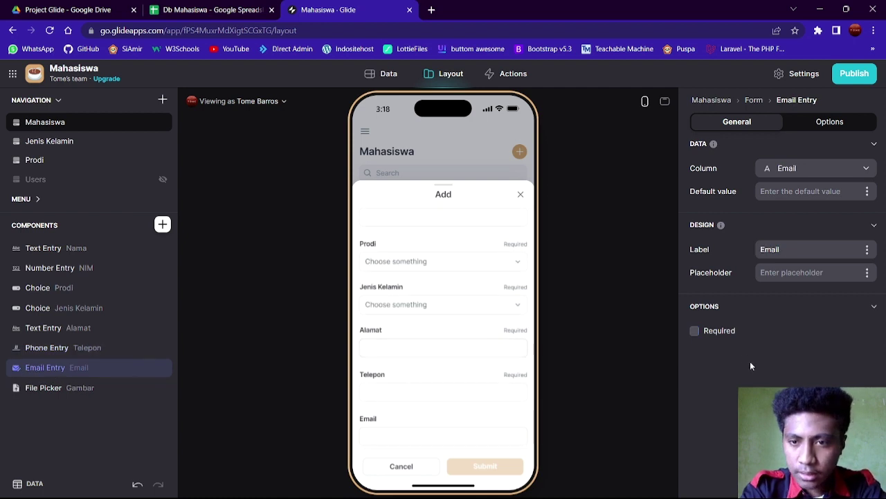
click(718, 334)
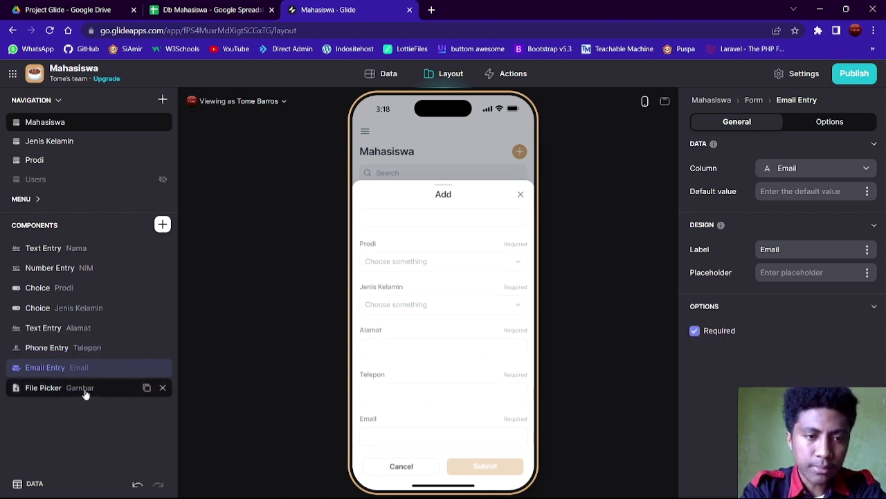
click(62, 388)
click(721, 313)
click(397, 284)
Step: Fill the preview with a test student ID, Prodi Teknik Informatika S1, and Jenis Kelamin Laki-Laki
text(21120055)
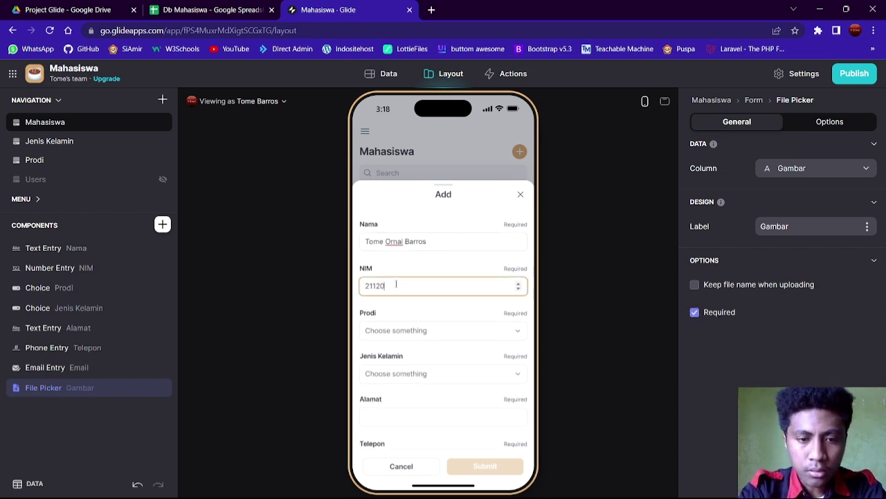
click(433, 339)
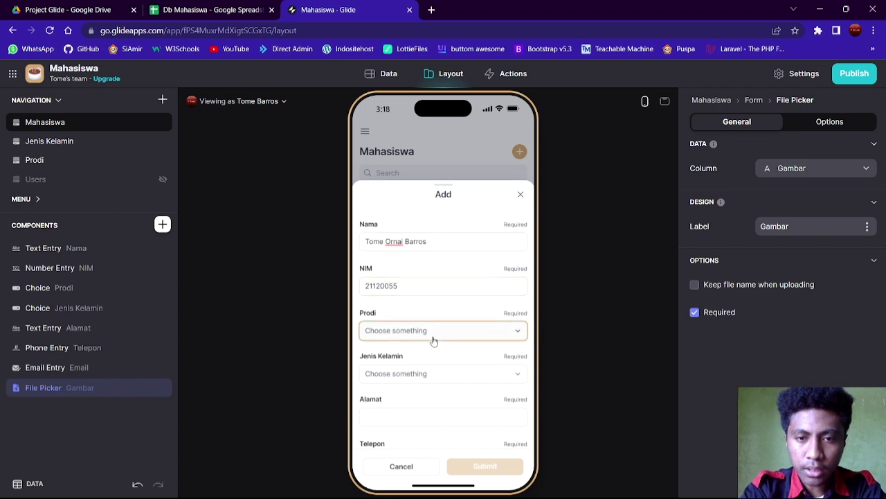
click(433, 353)
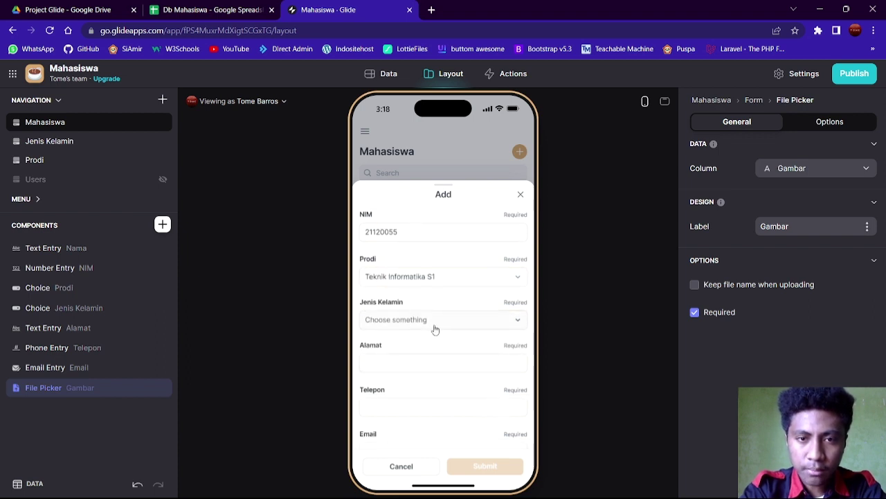
click(419, 325)
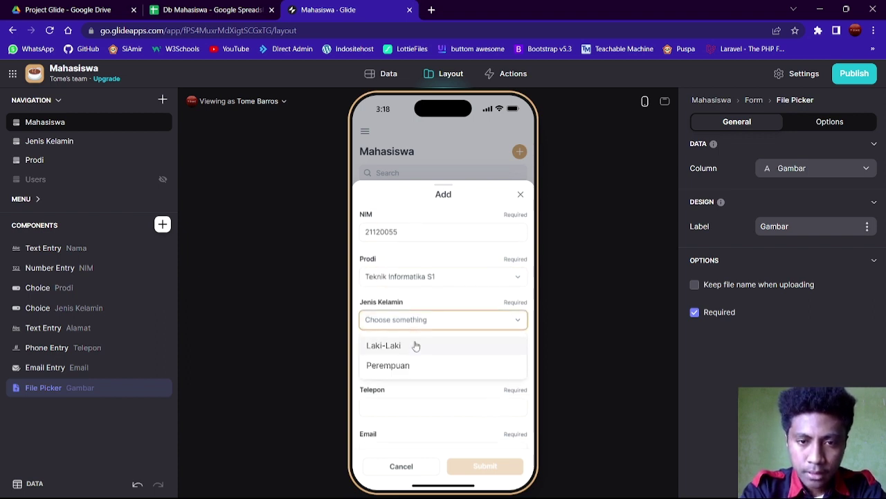
click(416, 345)
Step: Type the test address into Alamat and select the Telepon Phone Entry component
click(427, 315)
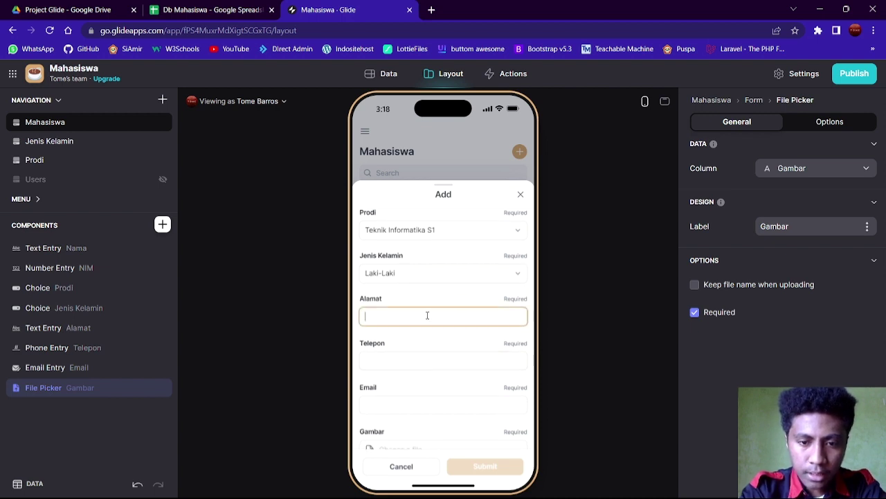
text(Kayu-Pu)
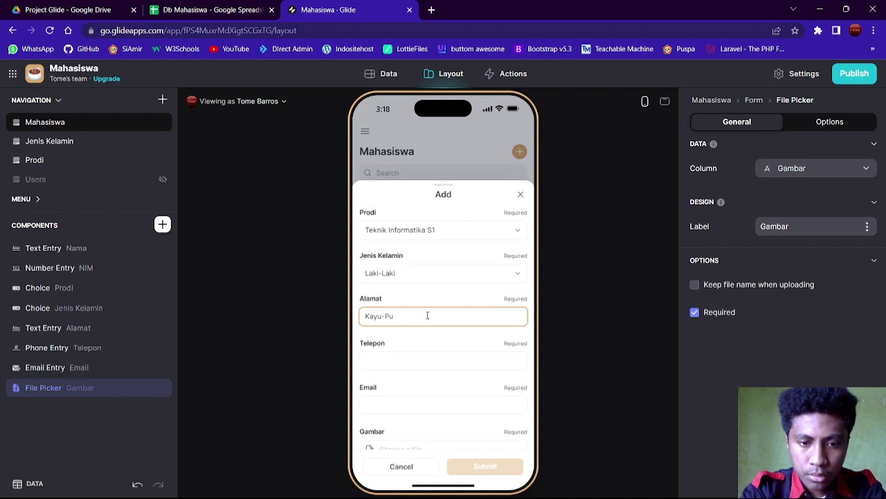
scroll(427, 315, down, 1)
click(391, 330)
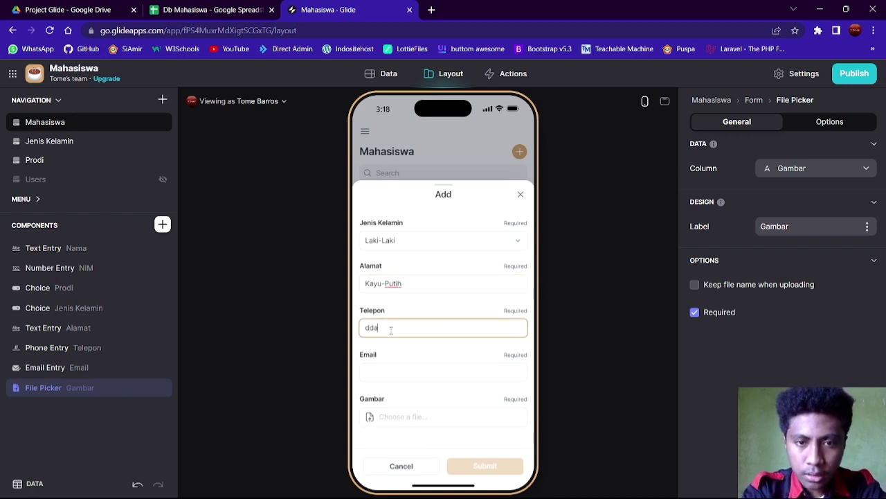
click(90, 354)
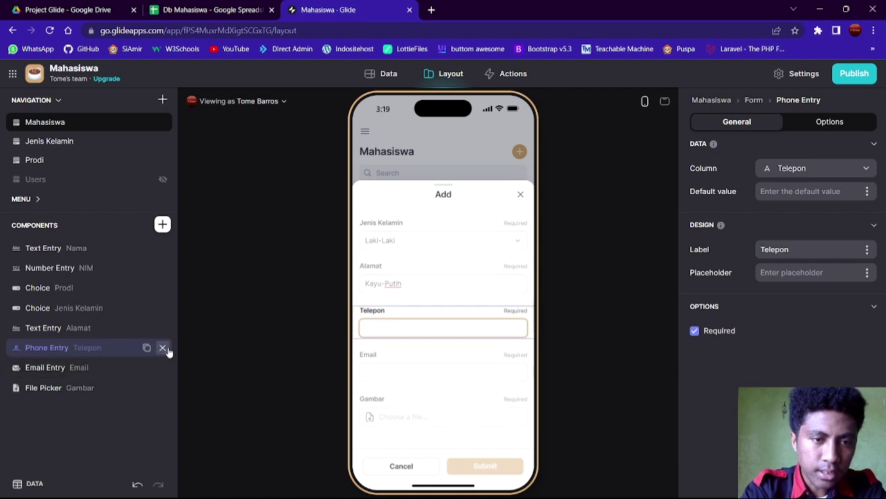
Step: Swap the Telepon Phone Entry for a required Number Entry saving to the Telepon column
click(163, 347)
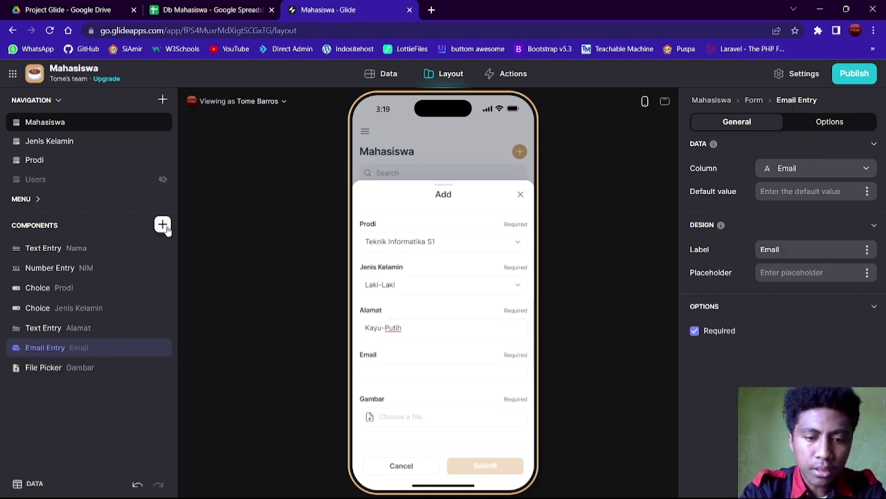
click(163, 225)
text(num)
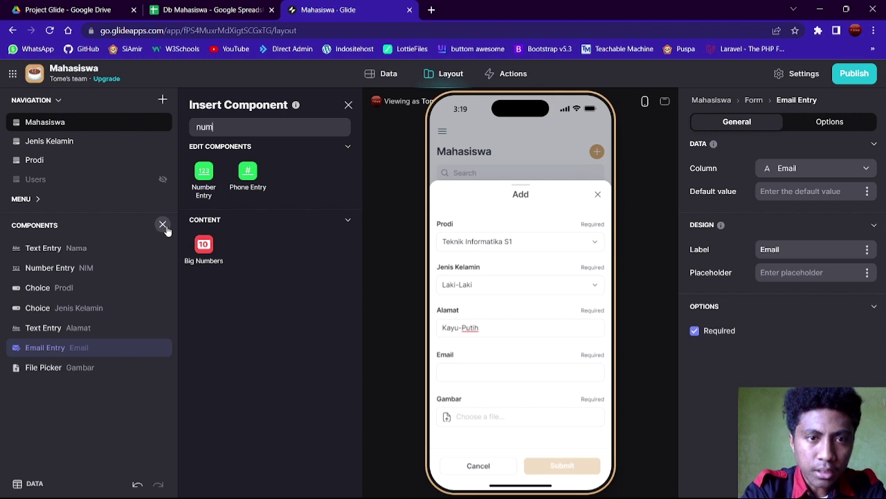
drag(194, 196, 81, 343)
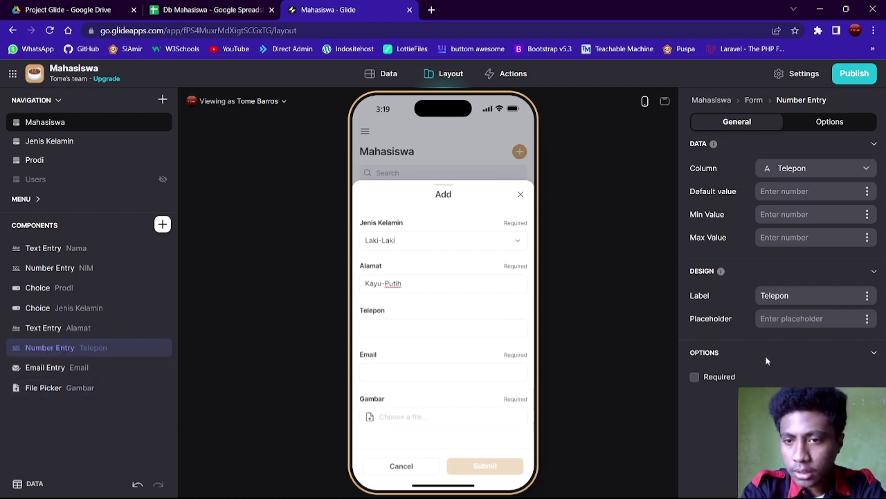
click(706, 378)
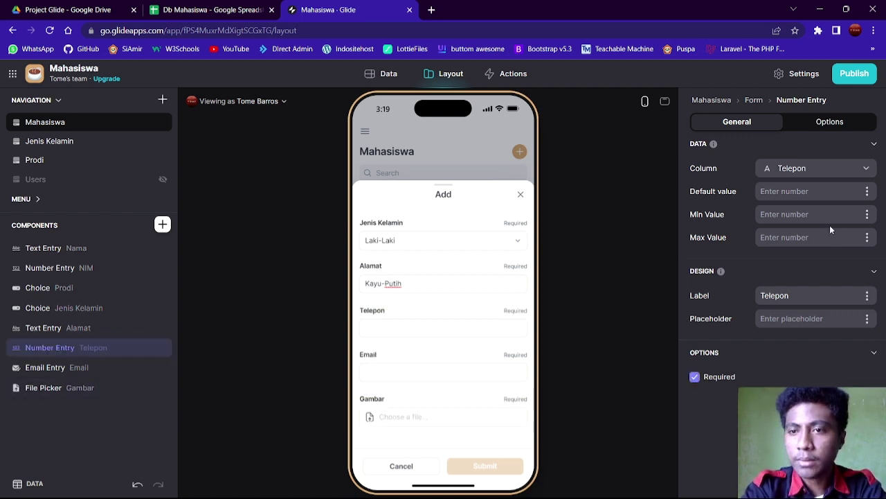
click(795, 171)
click(798, 171)
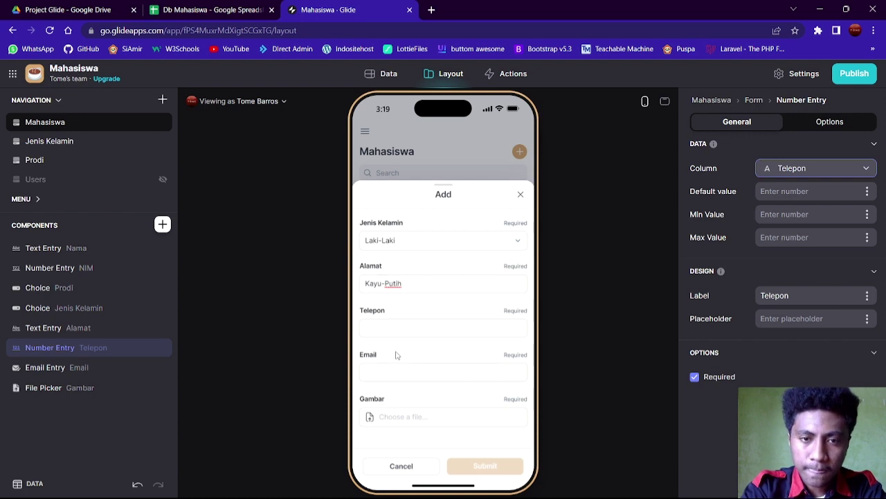
Step: Enter a test phone number in Telepon and a valid e-mail address in Email
click(391, 331)
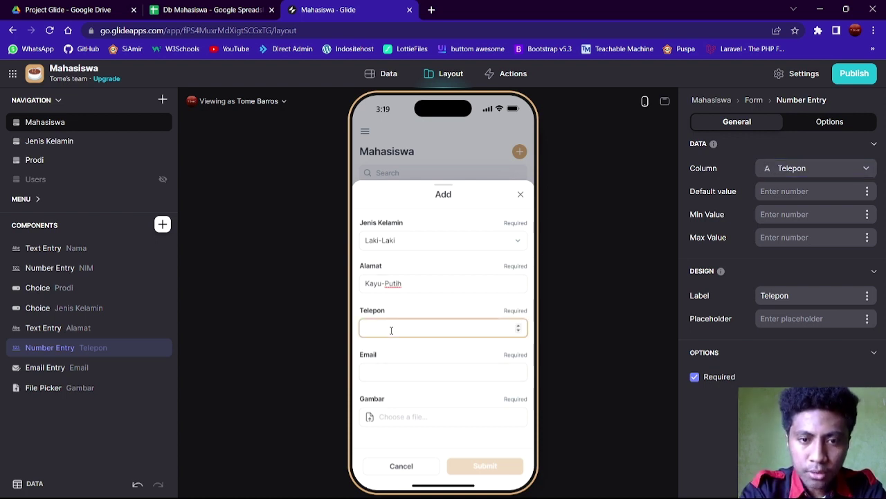
text(08123123123123)
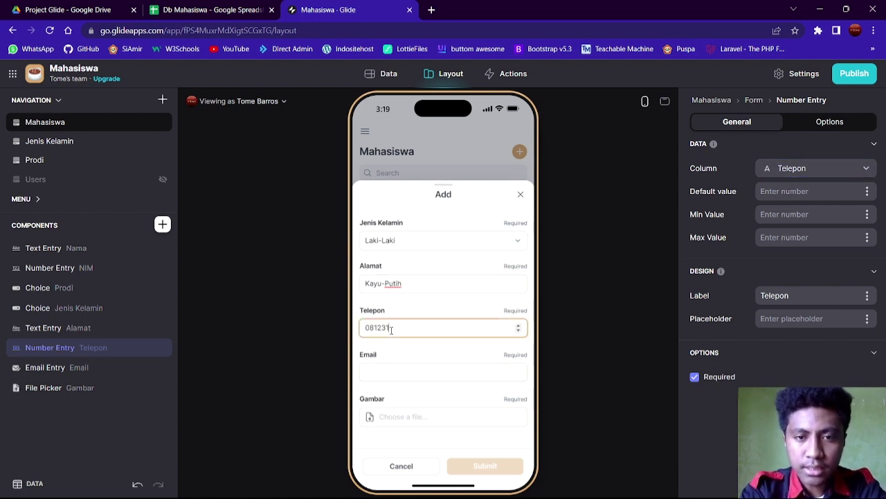
click(367, 374)
text(dasdasd)
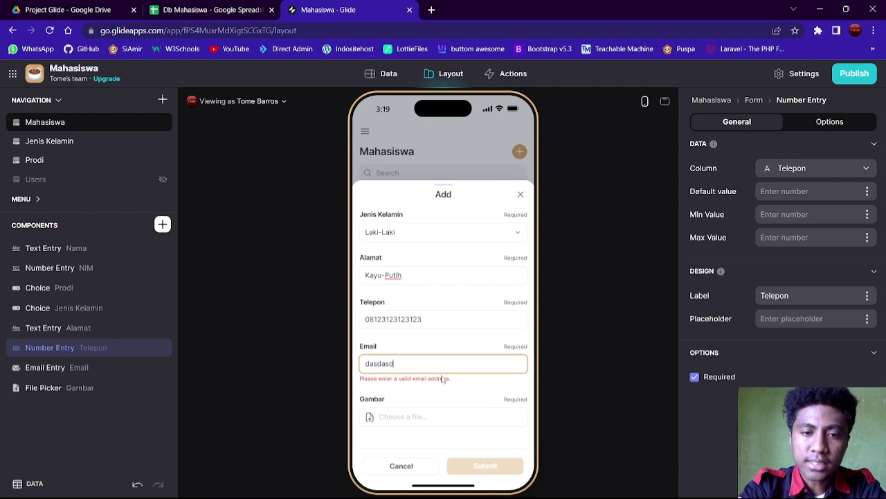
key(ctrl+a)
key(BackSpace)
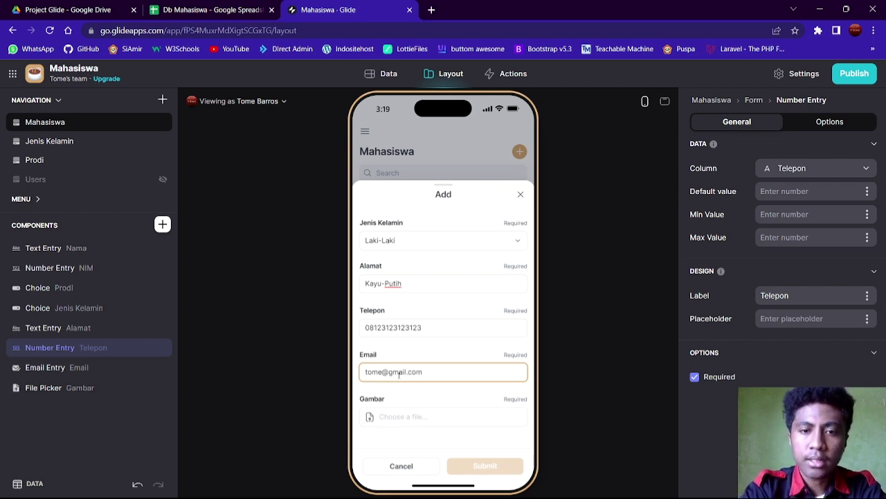
Step: Upload a profile picture from Pictures > Img for Gambar and submit the record
click(333, 372)
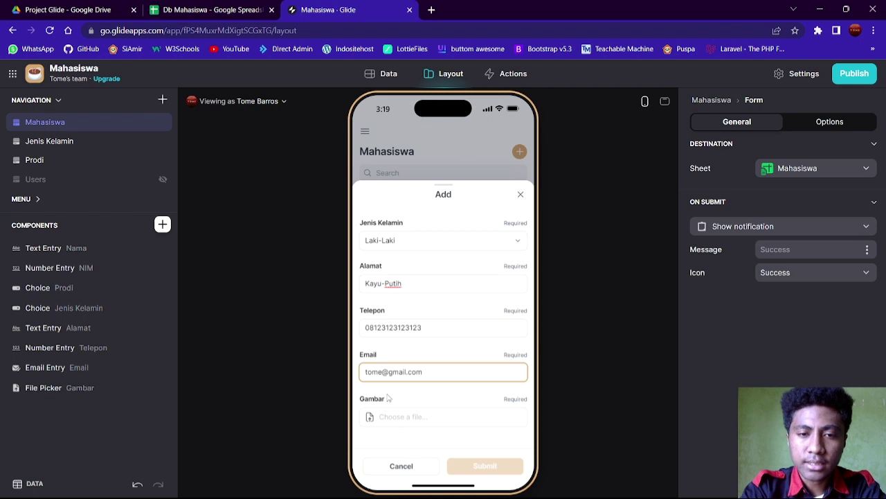
click(370, 416)
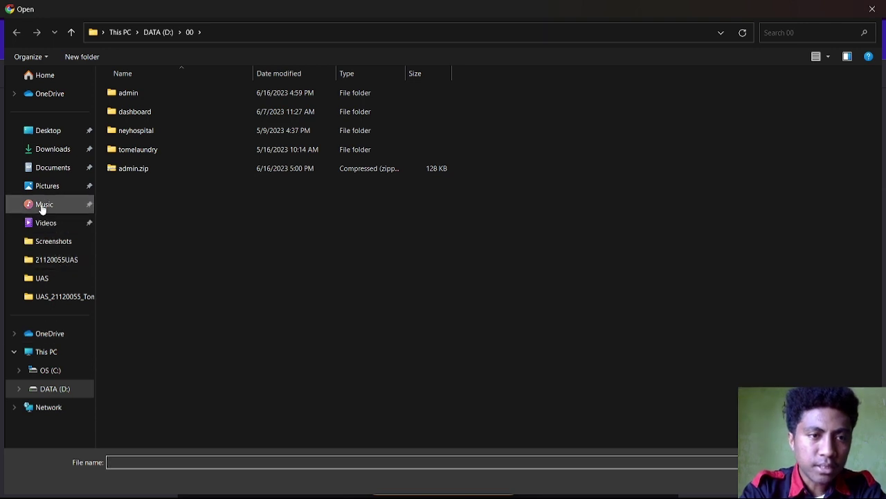
click(38, 188)
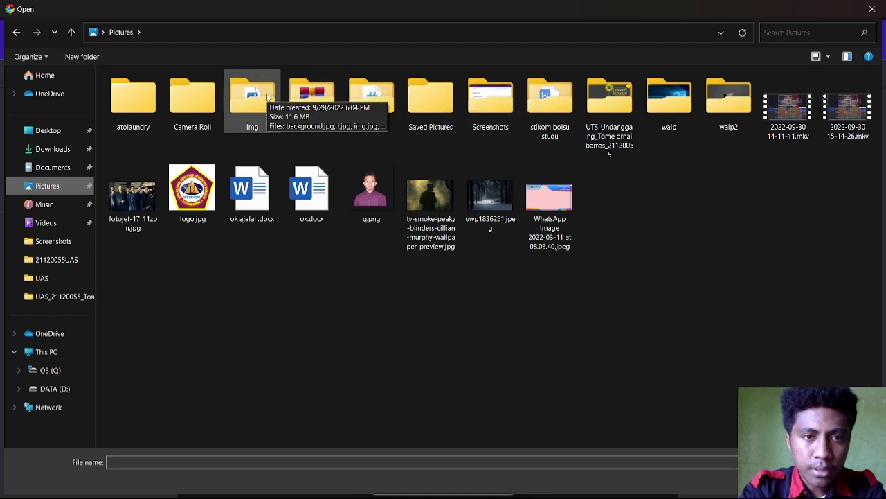
double_click(272, 96)
double_click(691, 131)
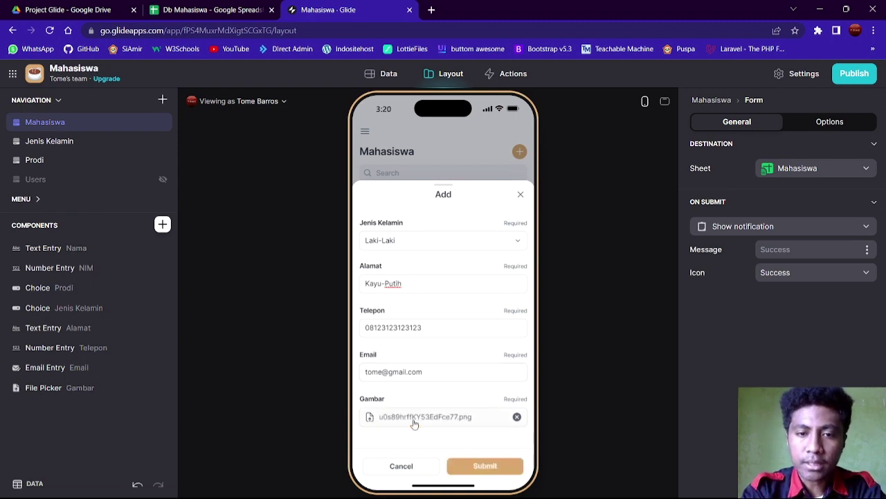
click(476, 465)
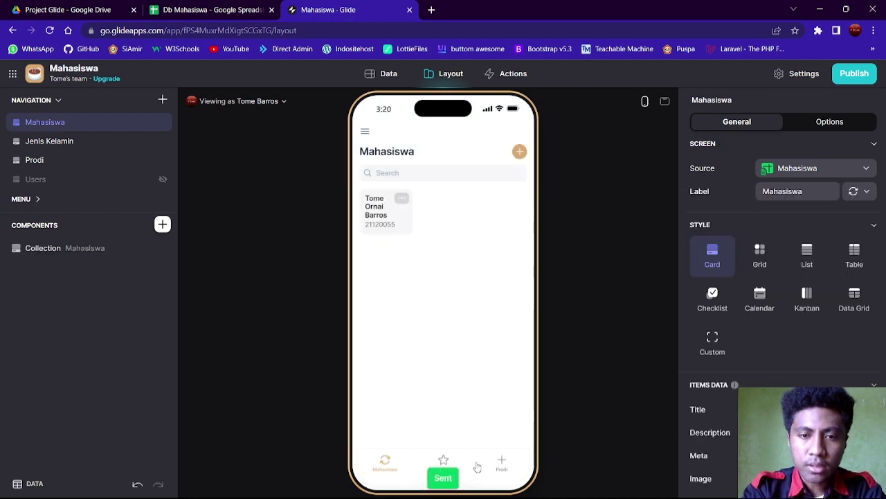
Step: View the Prodi screen, return to Mahasiswa, and switch to the Db Mahasiswa spreadsheet
click(501, 462)
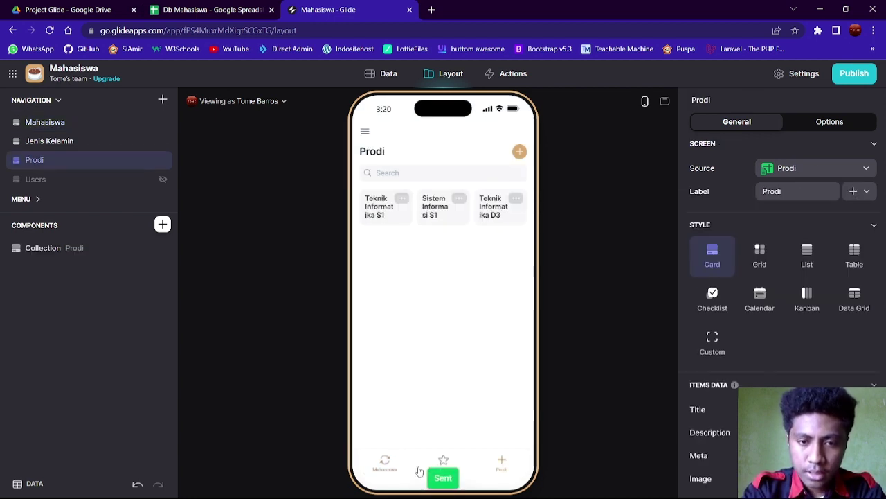
click(381, 469)
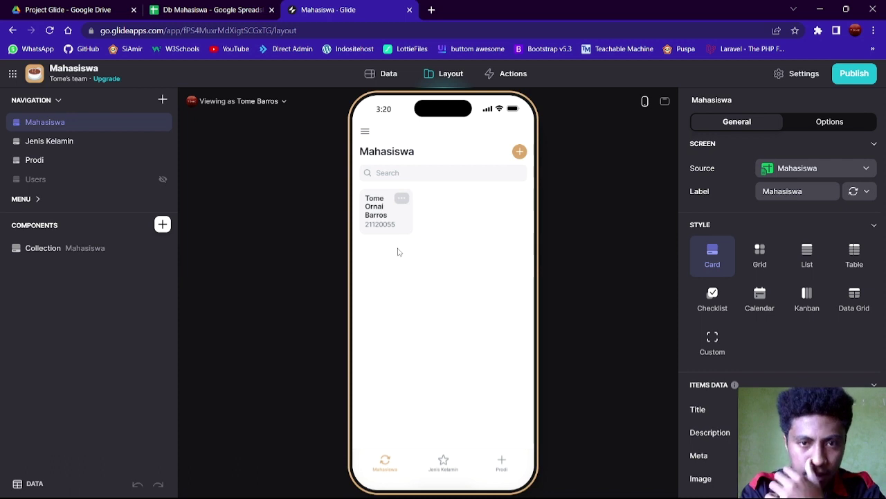
click(237, 9)
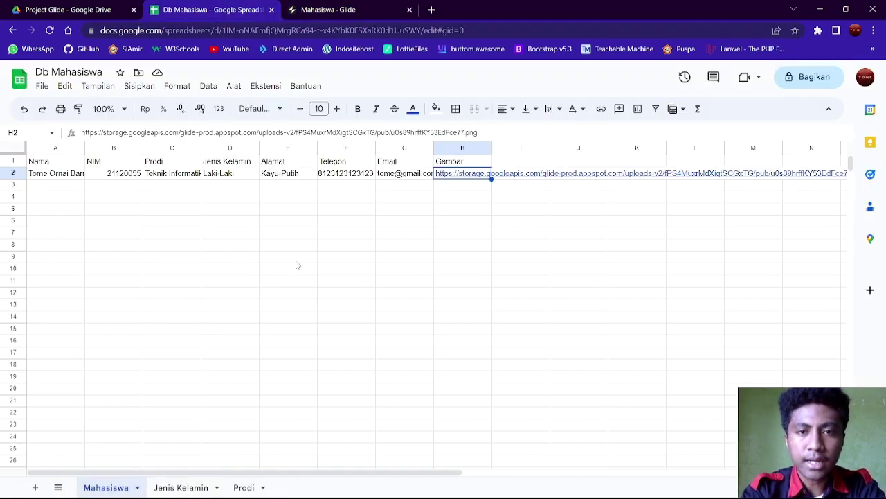
Step: Review row 2's student data and Gambar image link, then return to the Glide editor
click(297, 264)
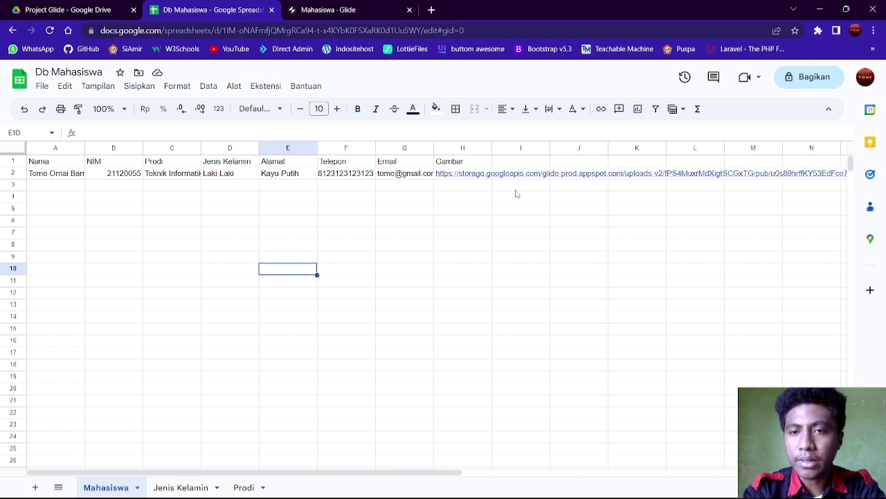
scroll(515, 194, right, 10)
scroll(515, 194, left, 9)
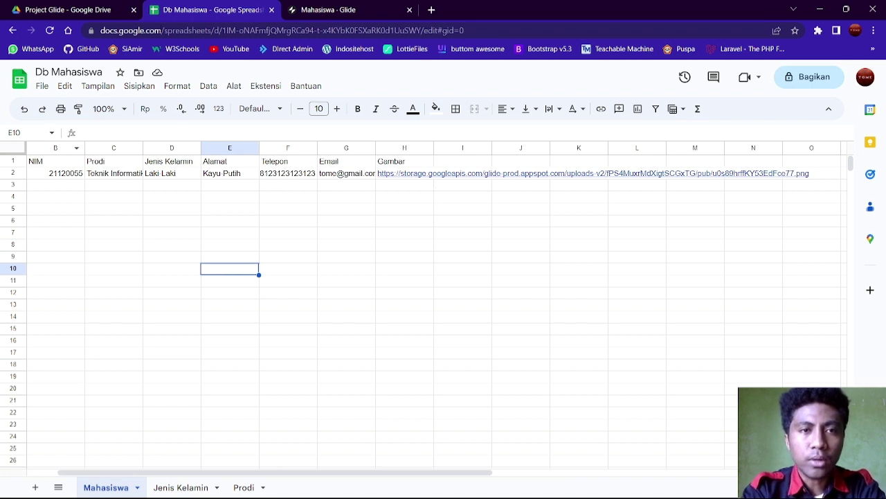
click(356, 8)
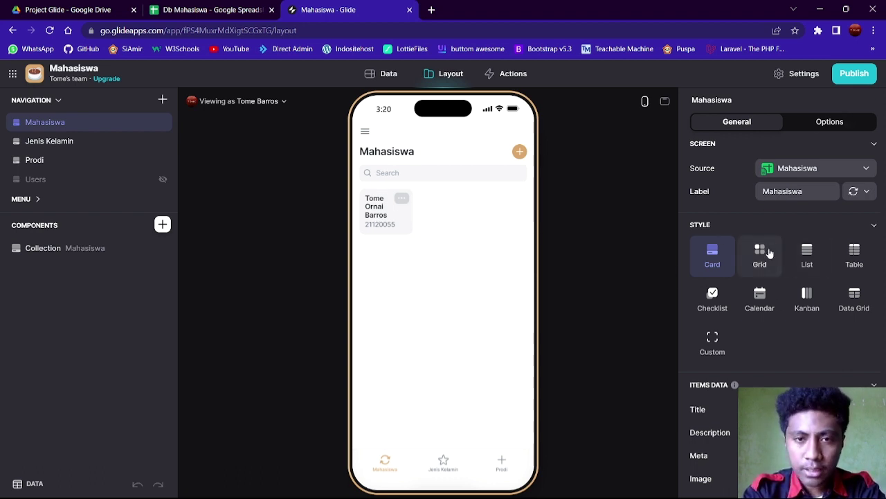
Step: Set the Mahasiswa list style to Grid and preview a student's details screen
click(769, 254)
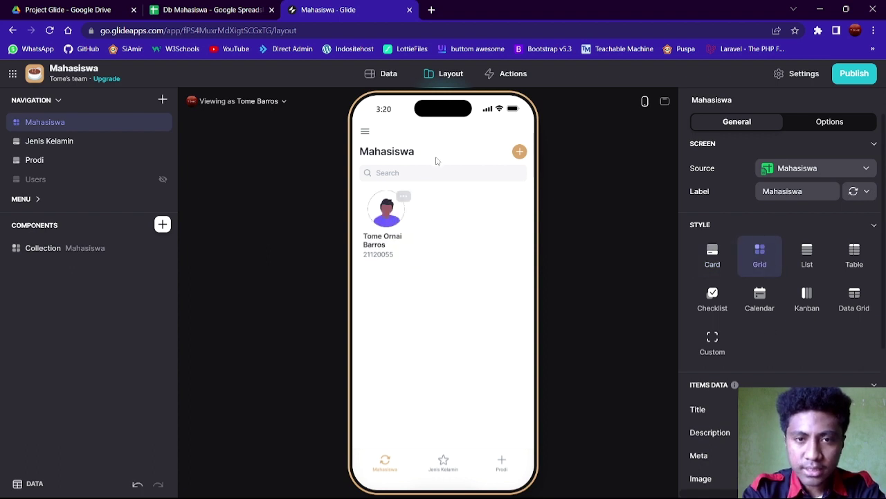
click(374, 259)
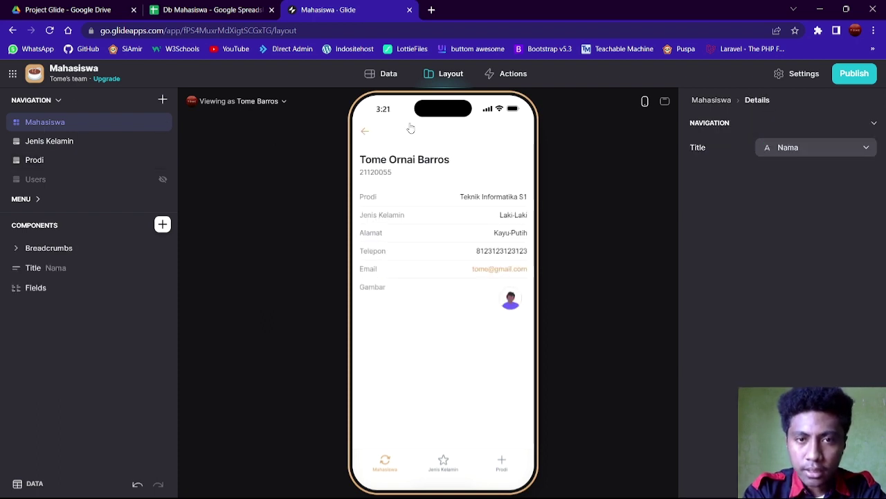
click(365, 131)
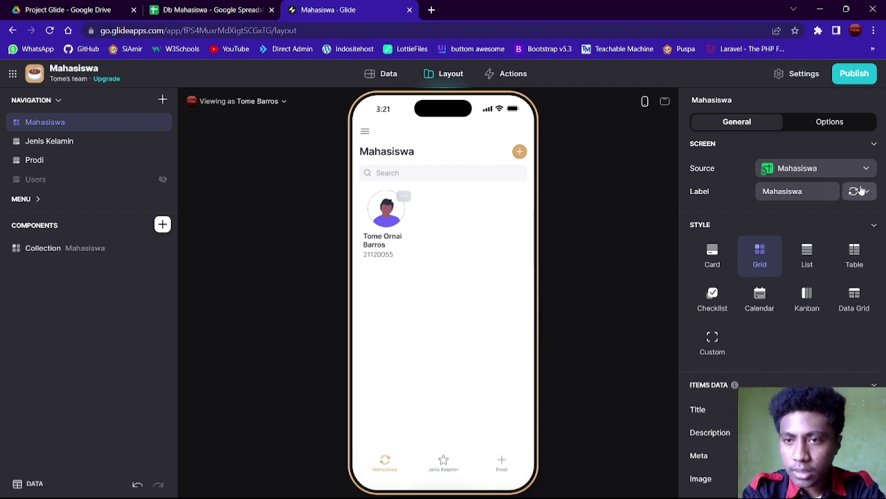
Step: Set the grid items' Description to the Telepon column
scroll(814, 297, down, 1)
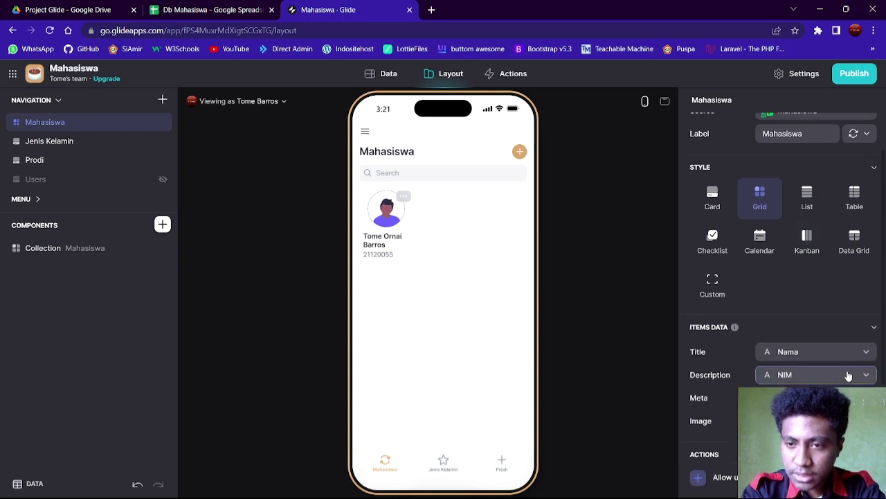
click(849, 375)
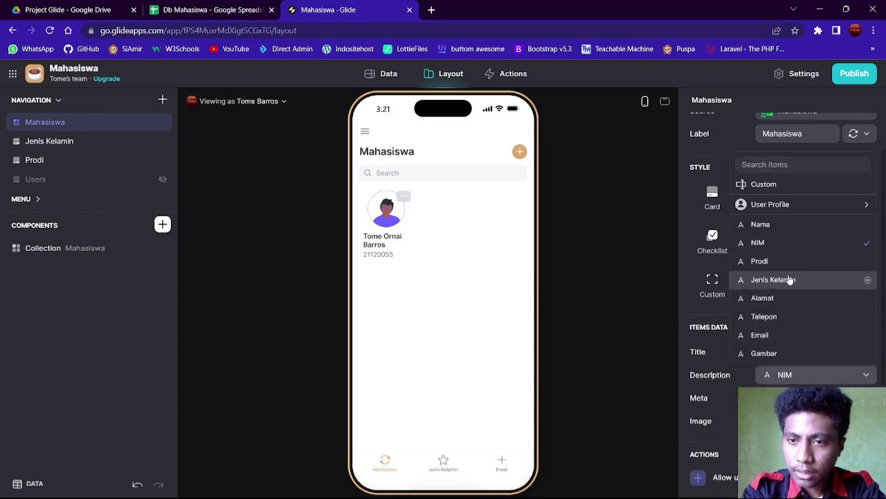
click(769, 319)
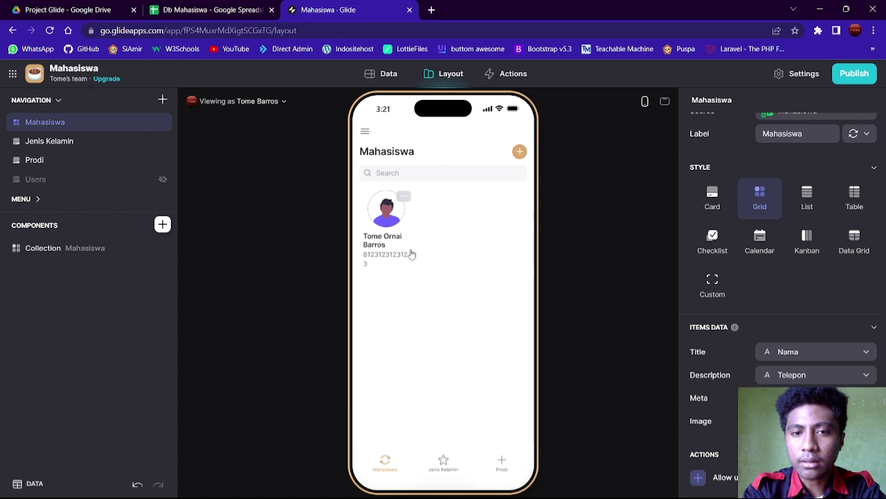
scroll(842, 249, up, 2)
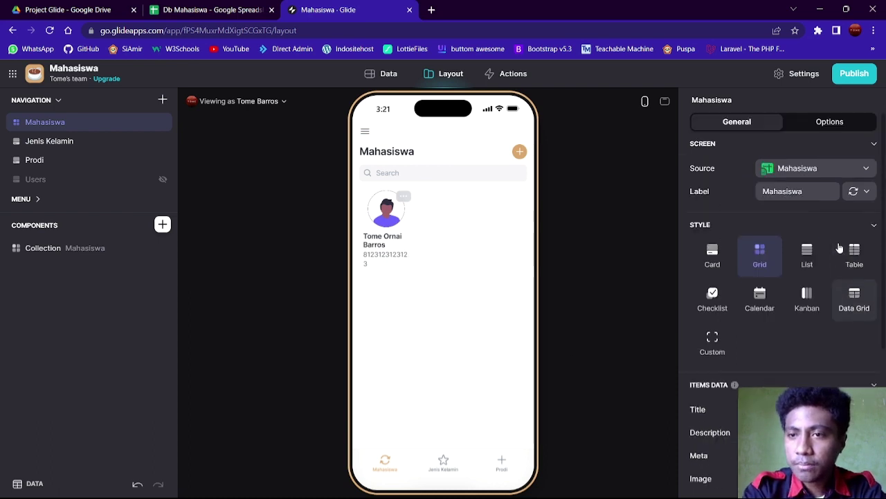
scroll(854, 193, down, 1)
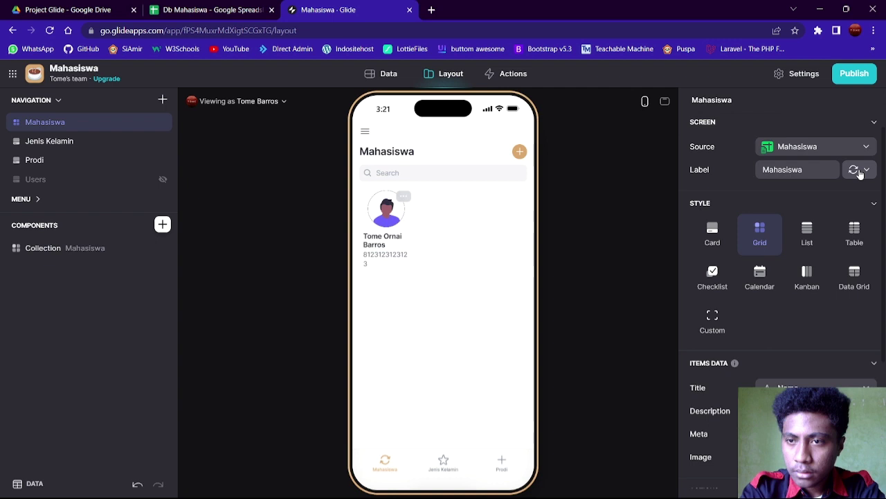
Step: Give the Mahasiswa tab a person icon
click(865, 173)
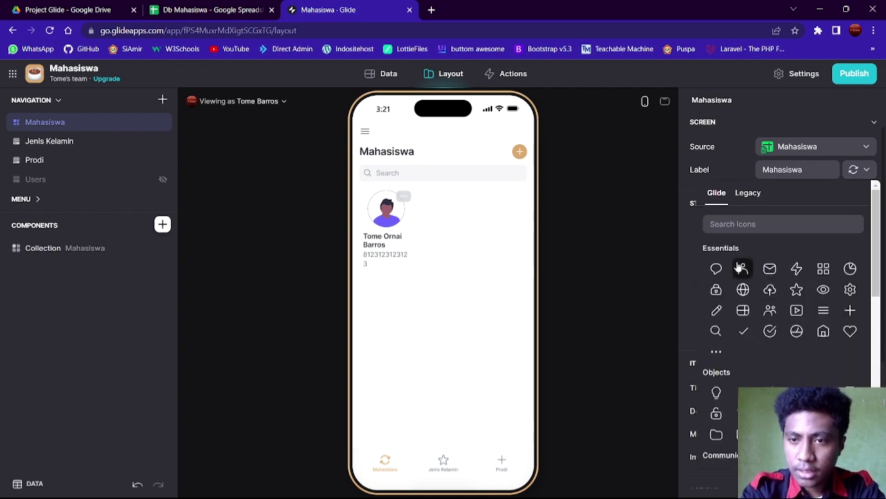
click(741, 267)
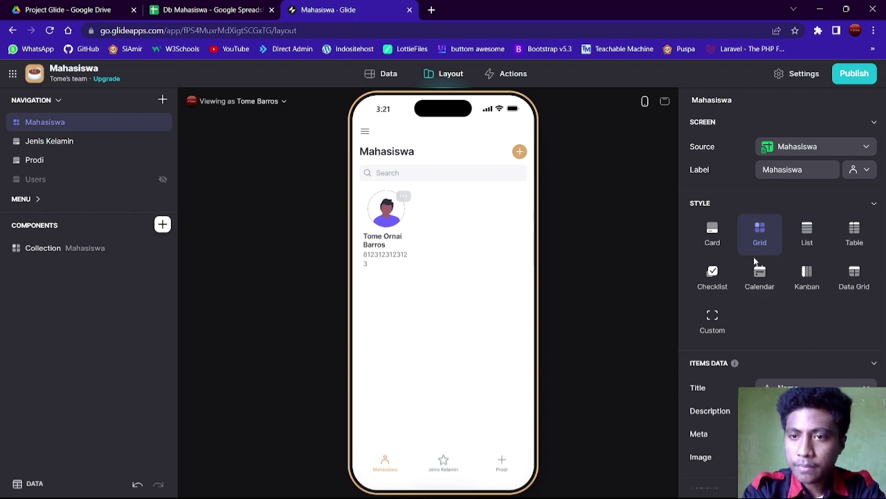
scroll(797, 271, down, 2)
scroll(813, 211, up, 1)
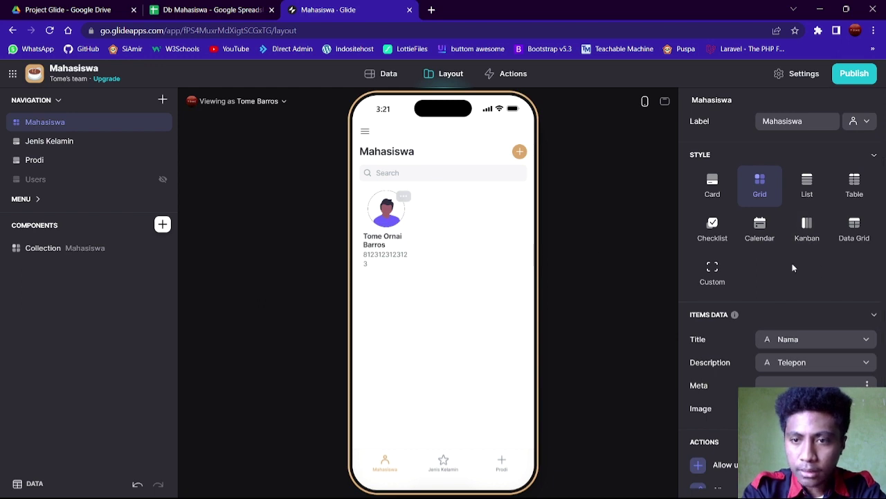
Step: Try the List, Table and Checklist styles, return to Grid, and open Add item
click(806, 178)
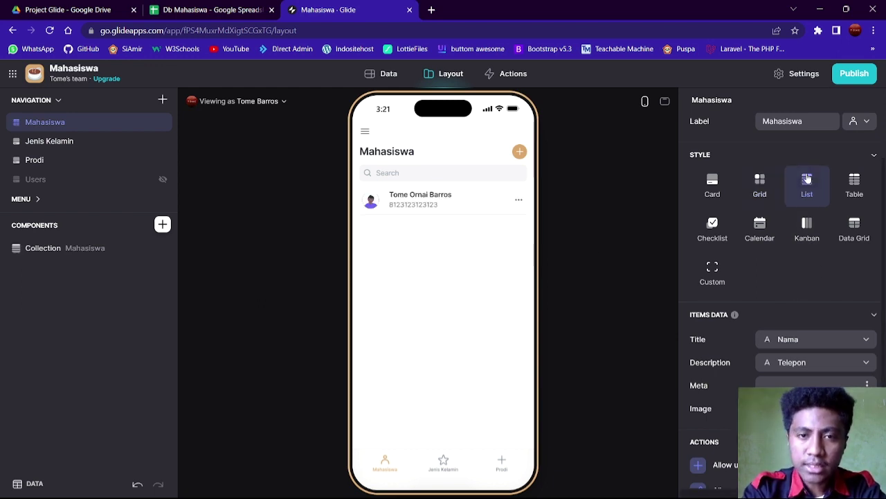
click(863, 192)
click(712, 227)
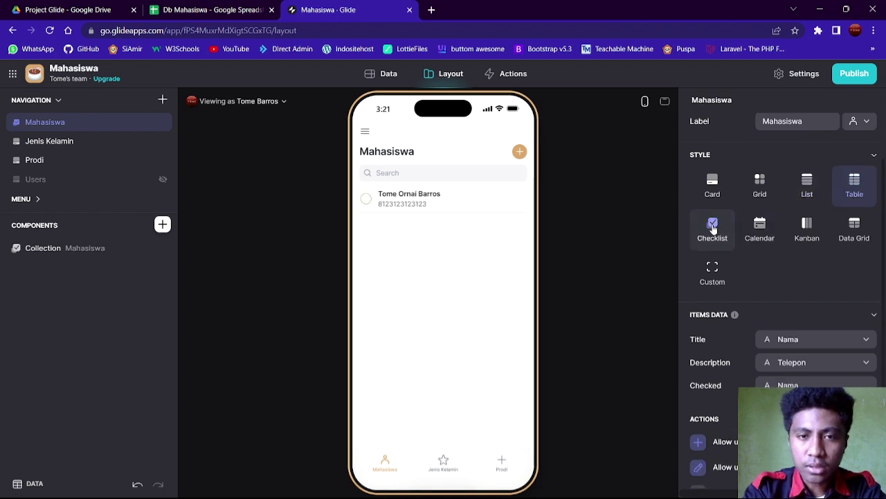
click(757, 184)
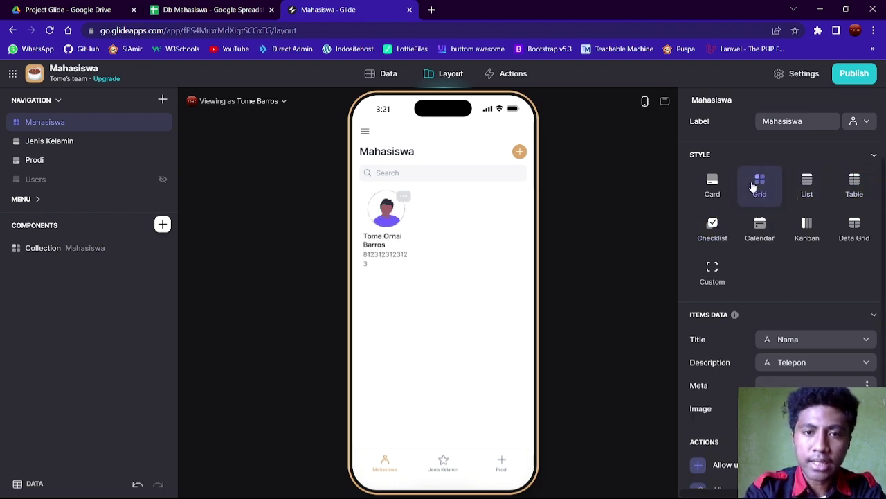
click(518, 154)
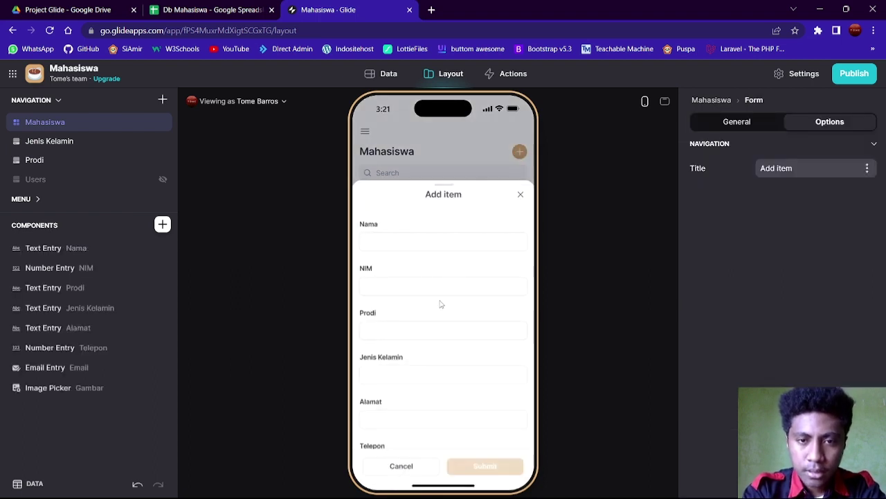
Step: Enter a student's name in Nama and a student number in NIM, then try the Prodi and Jenis Kelamin fields
click(418, 239)
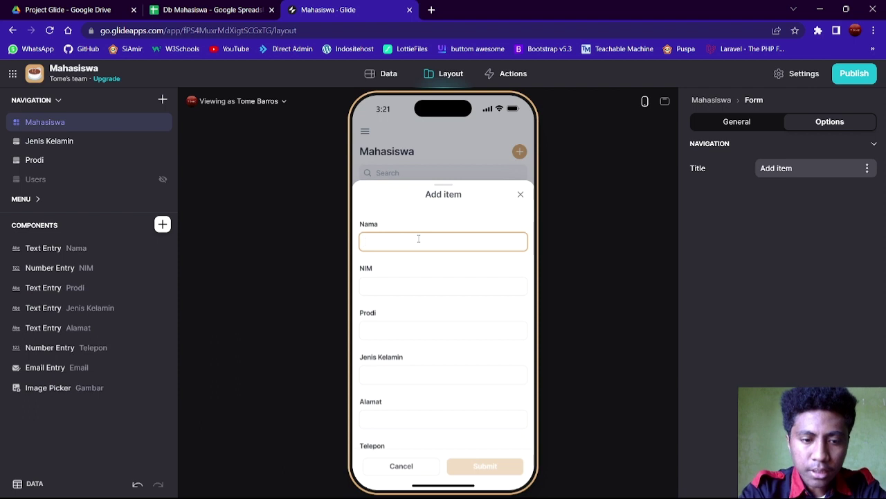
text(Sayy)
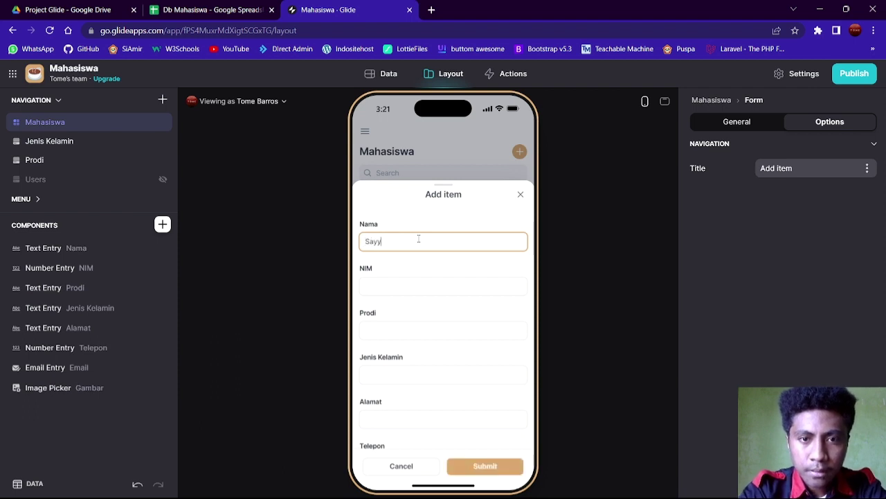
text(id)
click(371, 284)
text(21120187)
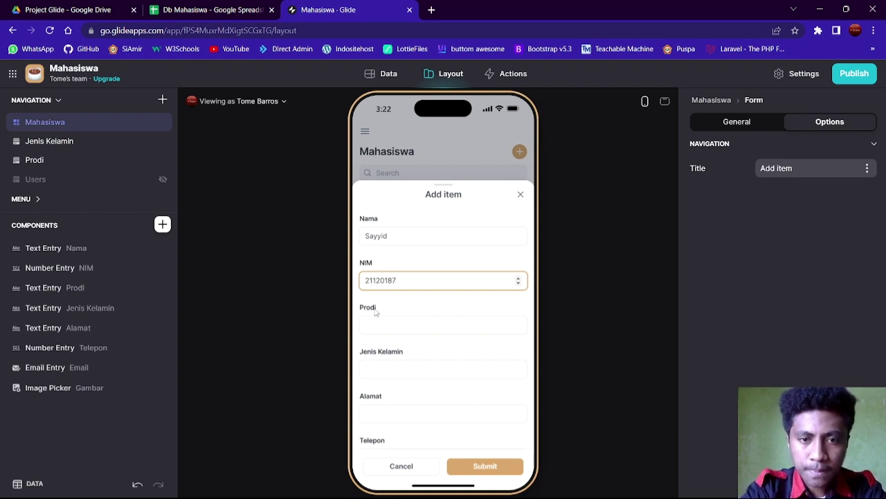
click(375, 323)
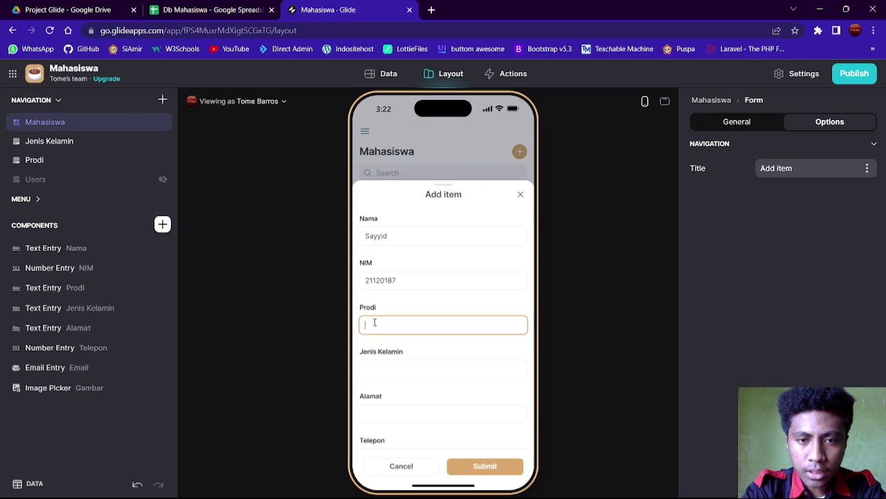
scroll(428, 328, down, 2)
scroll(428, 331, up, 1)
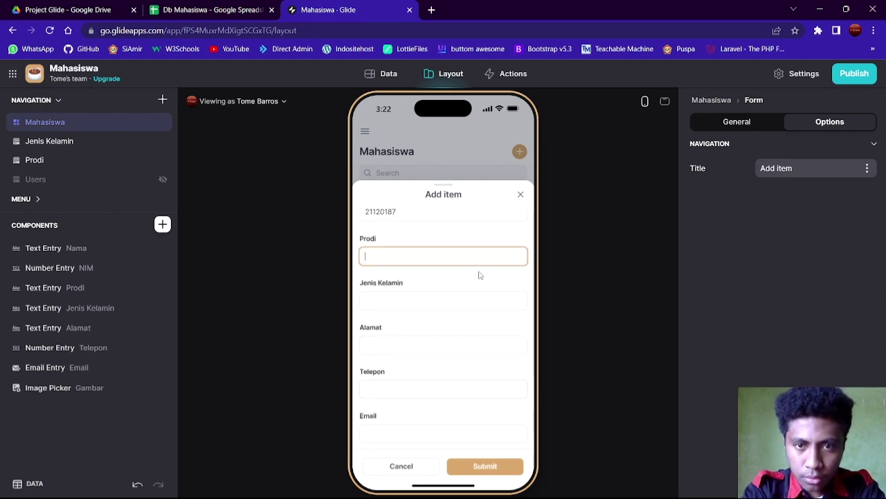
click(365, 298)
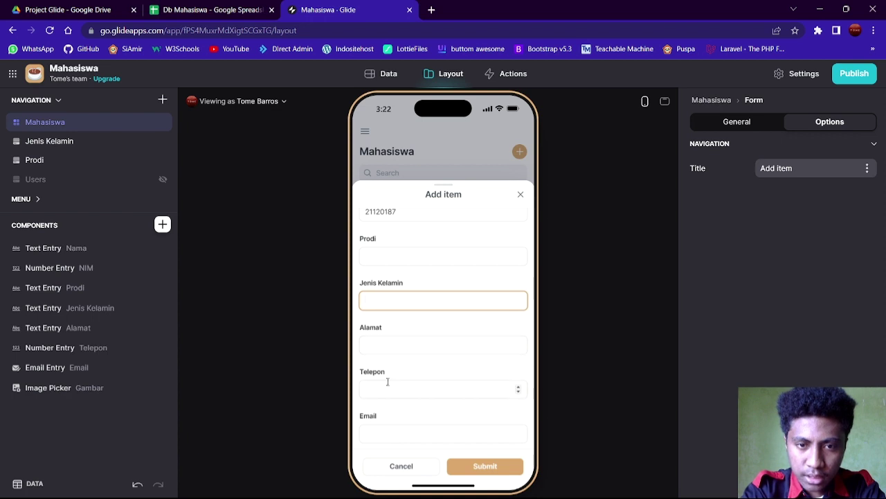
click(381, 253)
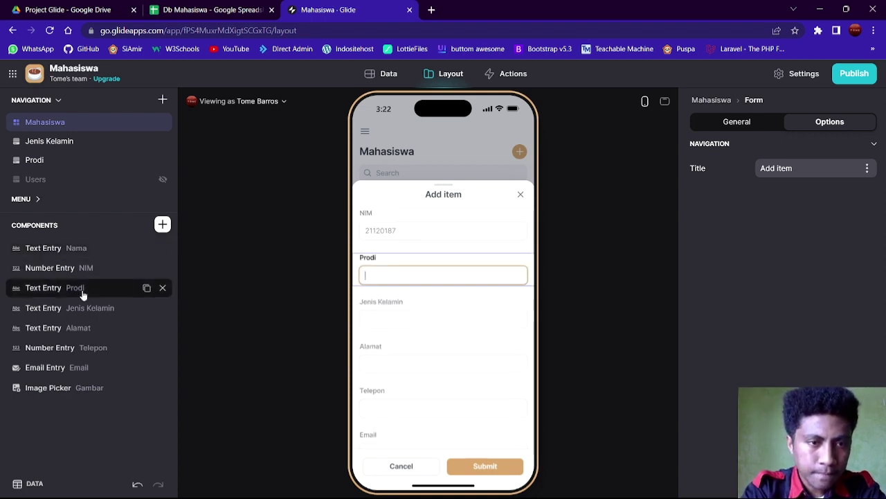
Step: Replace the Prodi and Jenis Kelamin text entries with Choice components
click(161, 288)
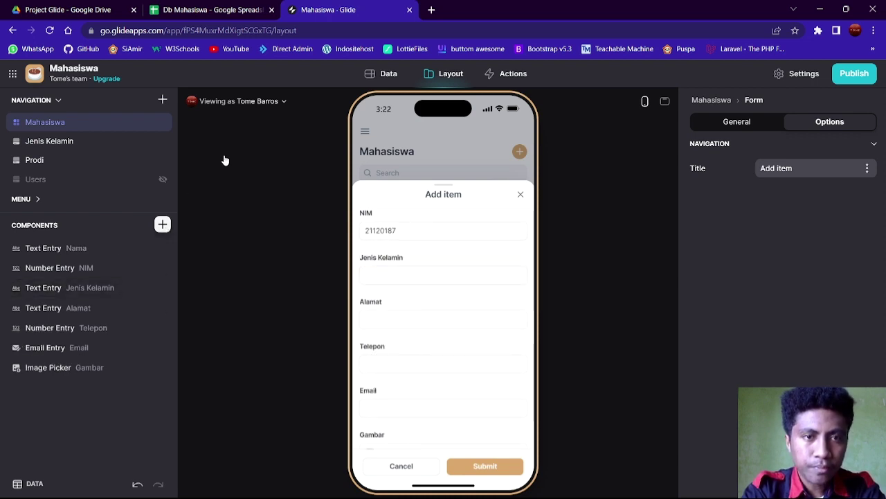
text(sele)
key(BackSpace)
key(BackSpace)
key(BackSpace)
key(BackSpace)
text(ch)
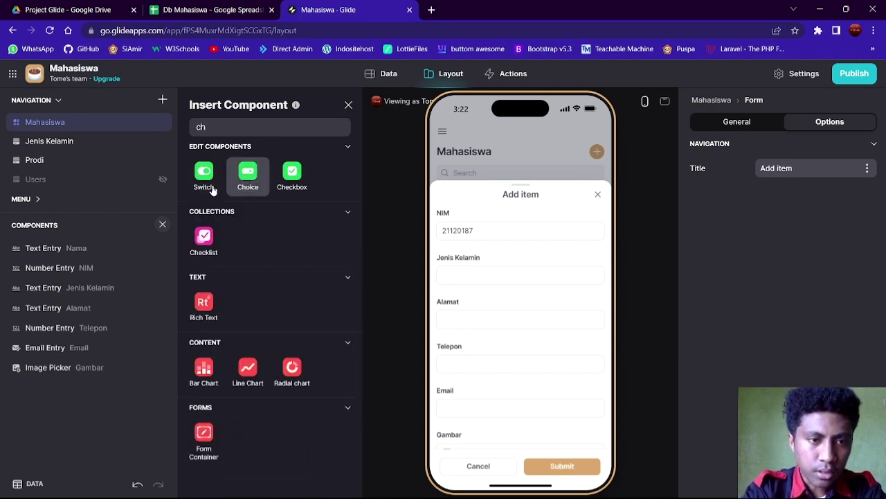
drag(81, 398, 75, 283)
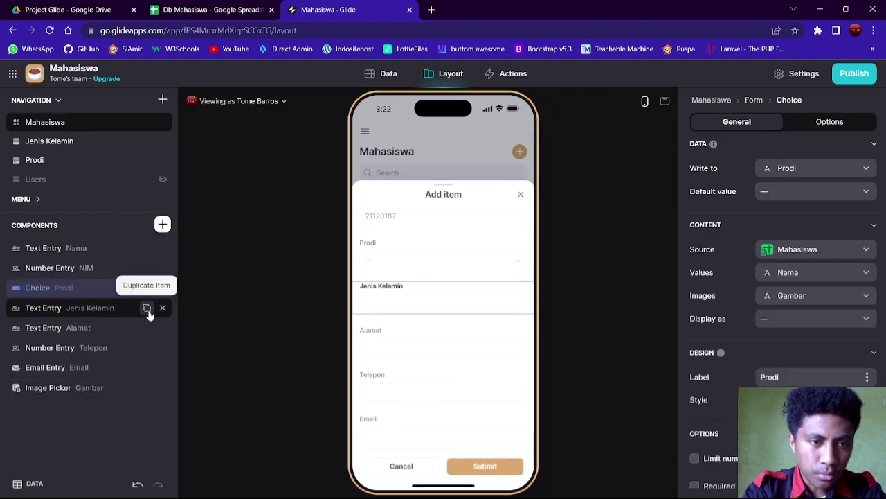
click(162, 309)
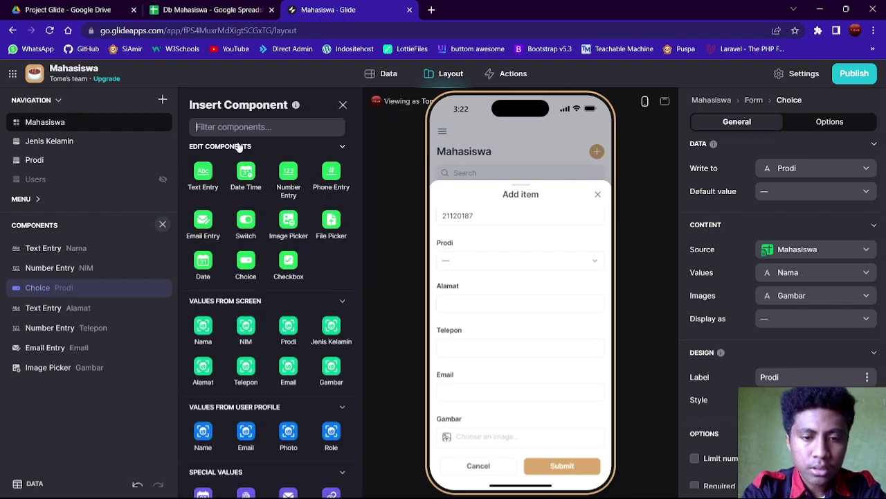
text(ch)
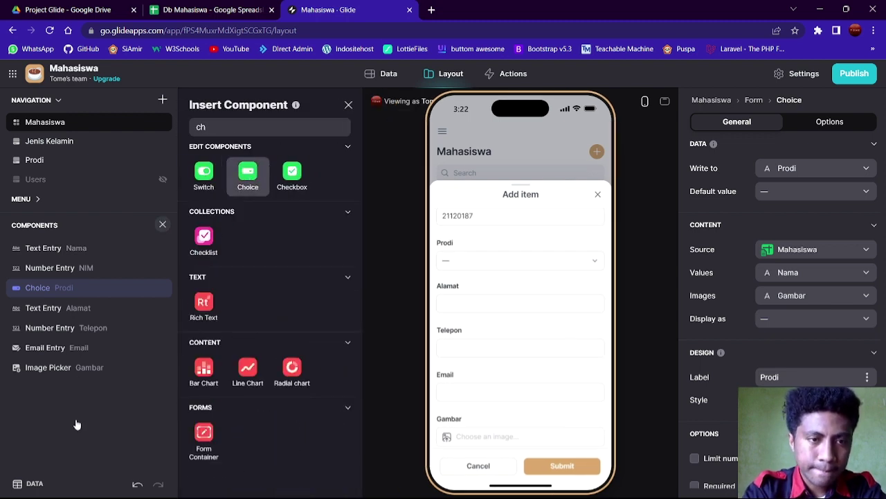
drag(64, 392, 63, 303)
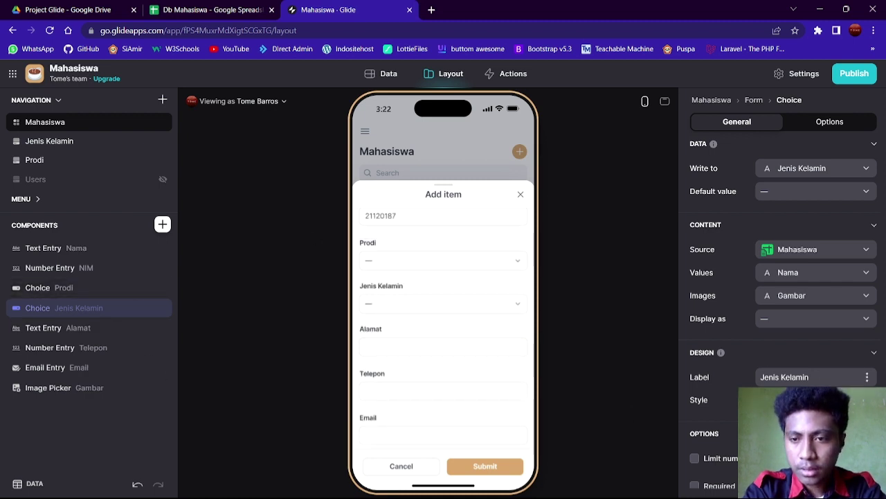
Step: Make both choices required, sourced from the Prodi and Jenis Kelamin tables
scroll(764, 415, down, 2)
click(721, 359)
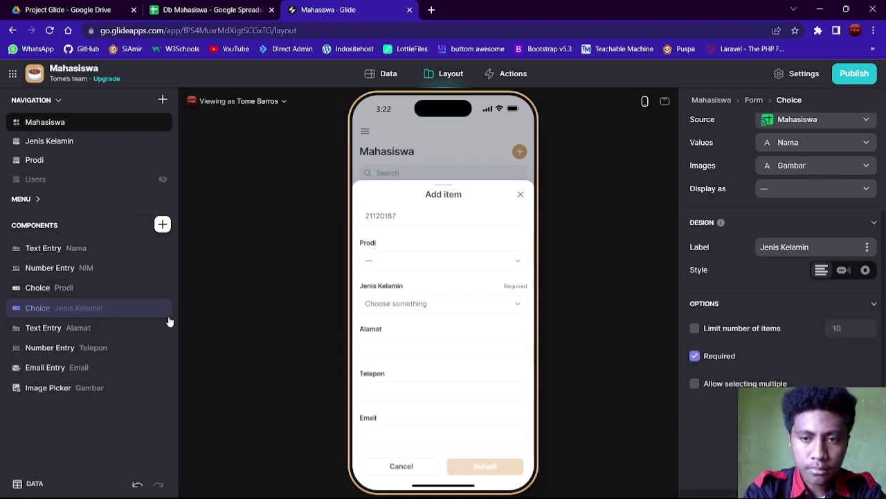
click(71, 287)
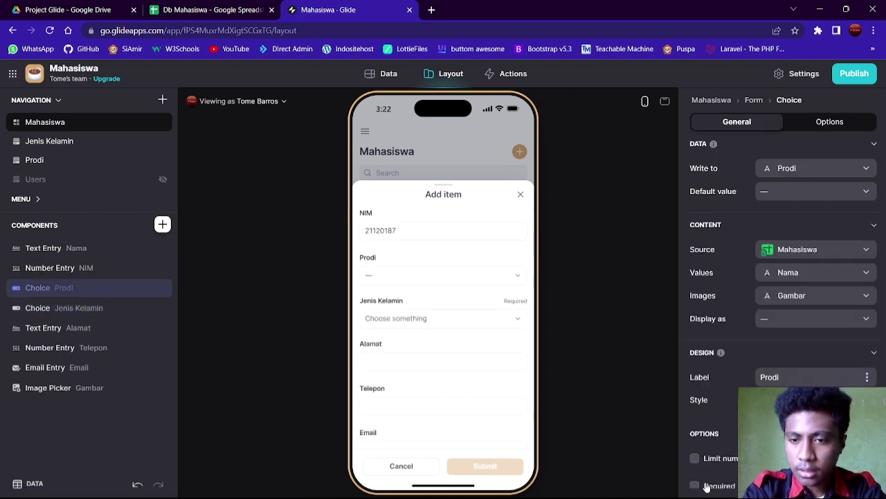
click(707, 487)
click(841, 250)
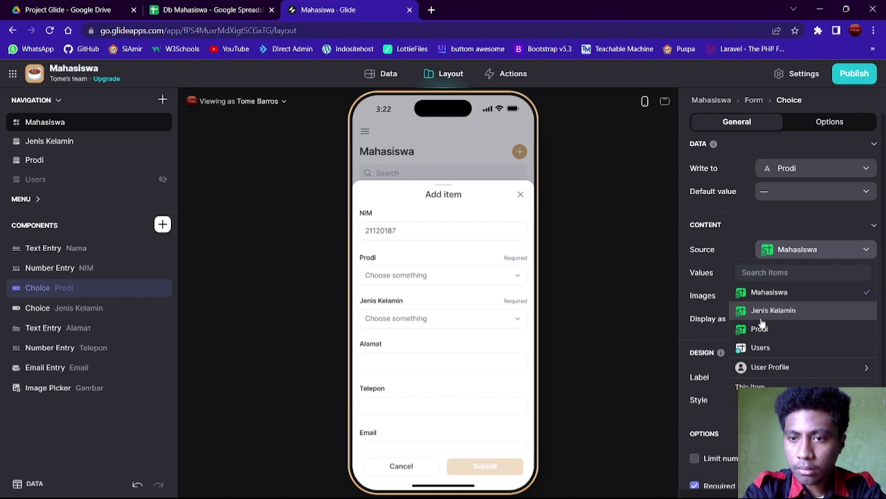
click(739, 329)
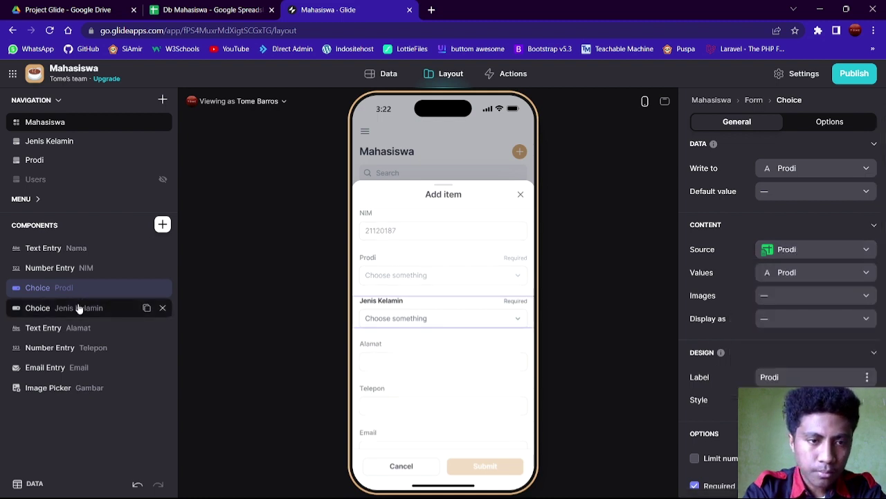
click(79, 307)
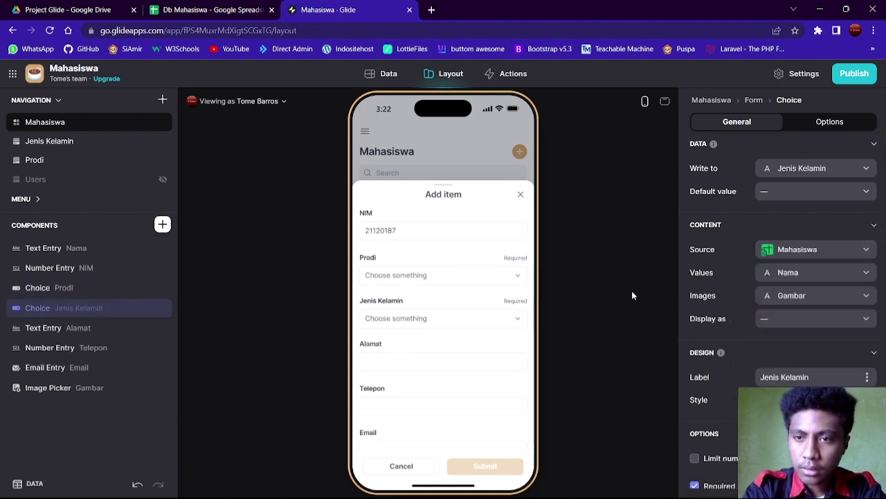
click(824, 253)
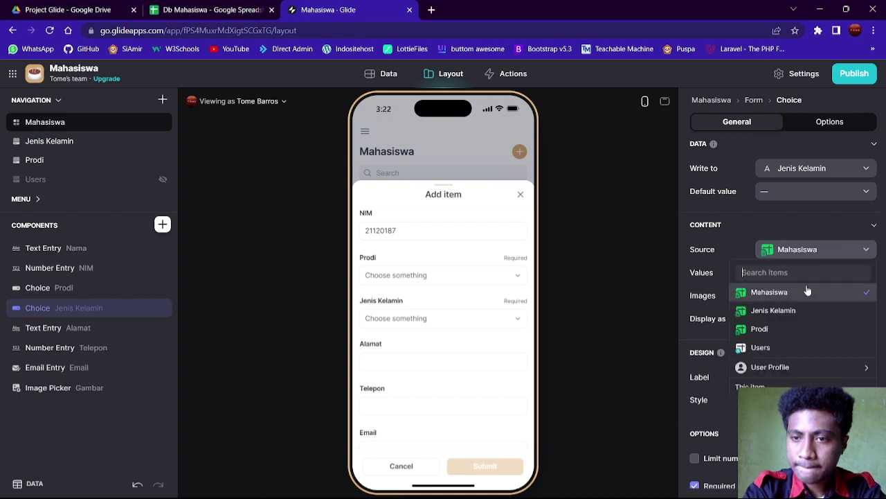
click(786, 317)
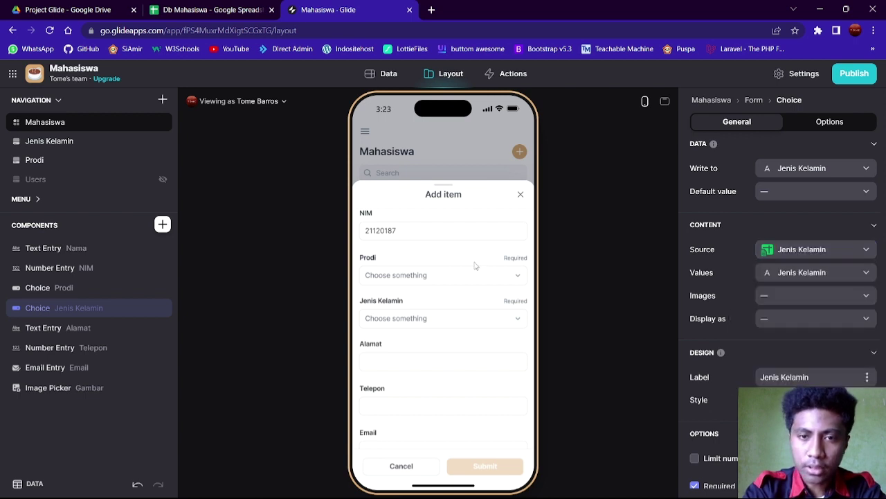
Step: Choose Teknik Informatika S1 as Prodi and Laki-Laki as Jenis Kelamin
scroll(399, 288, down, 1)
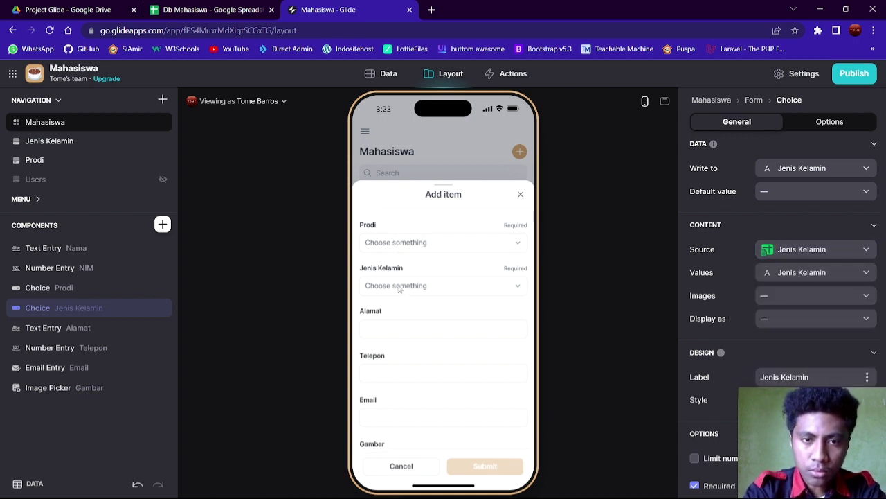
click(508, 243)
click(448, 260)
click(518, 277)
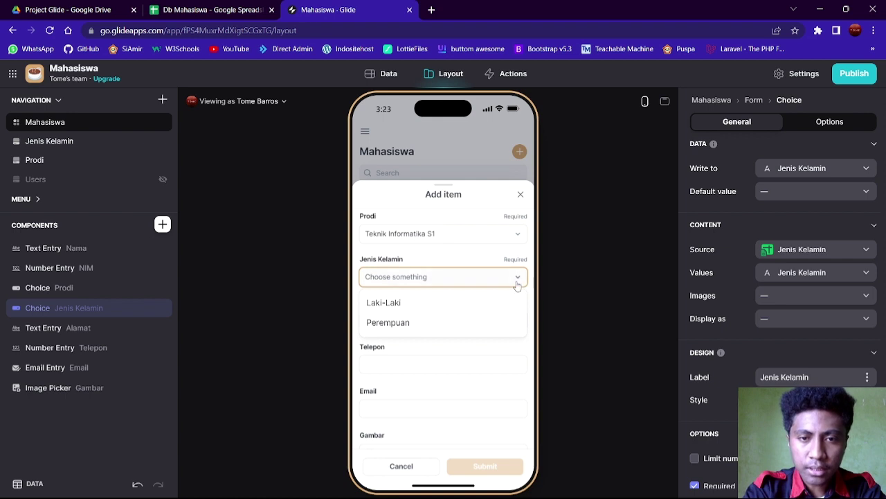
click(460, 302)
click(509, 283)
click(399, 307)
Step: Fill in the address, phone number and e-mail, then bring up the Gambar image picker
click(392, 318)
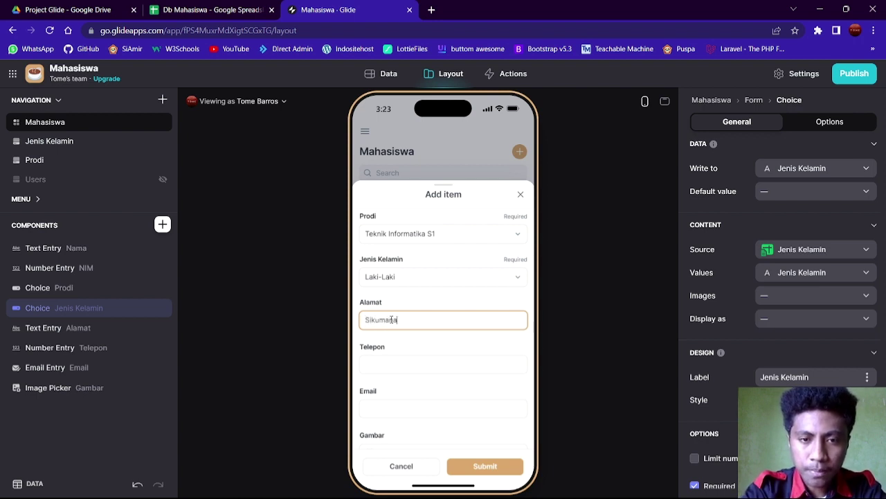
scroll(392, 320, down, 1)
click(364, 328)
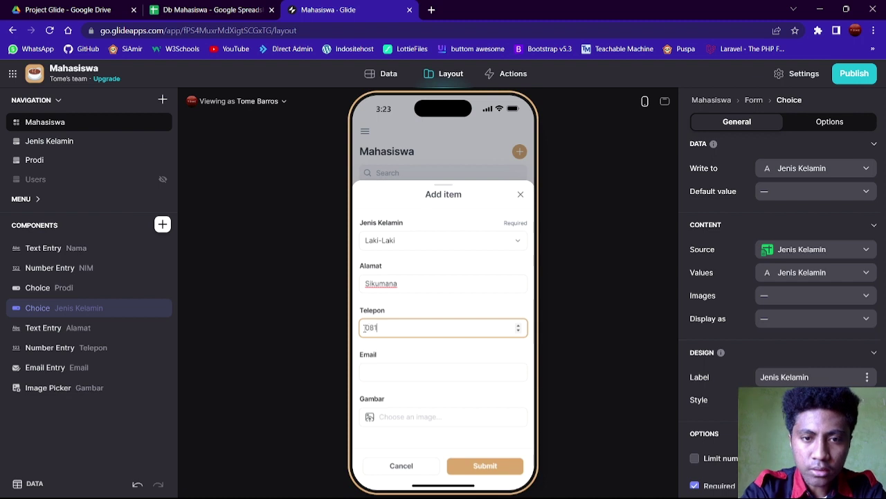
click(379, 374)
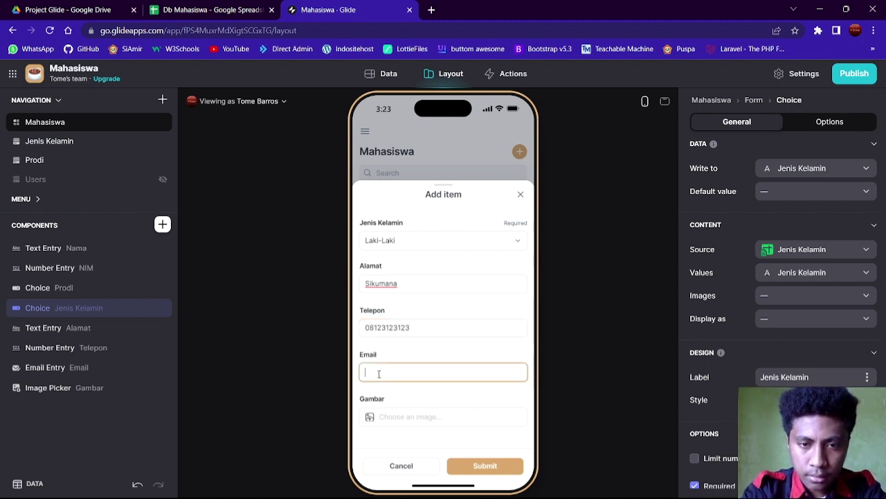
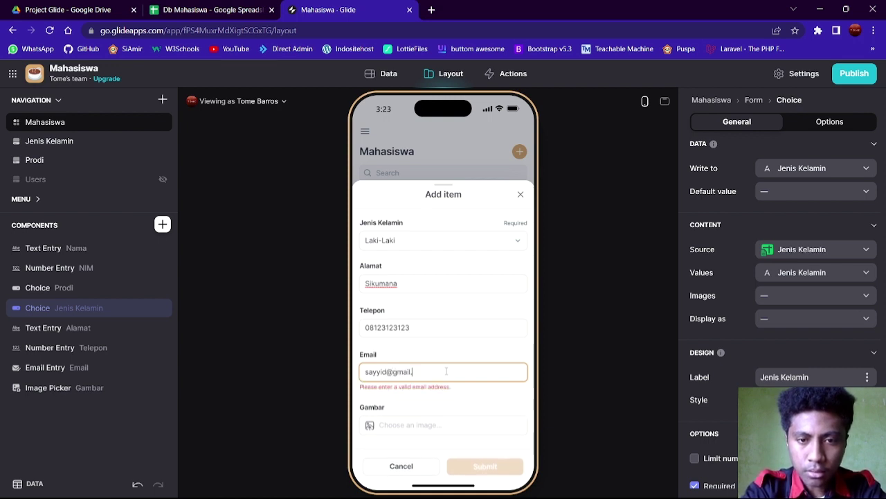
click(370, 416)
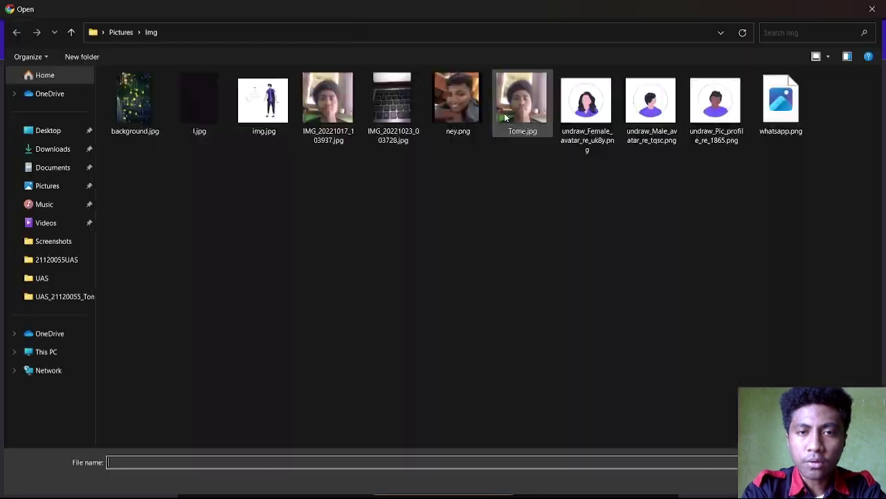
Step: Cancel the first upload, use undraw_Male_avatar for Gambar, submit, and open Db Mahasiswa
double_click(715, 103)
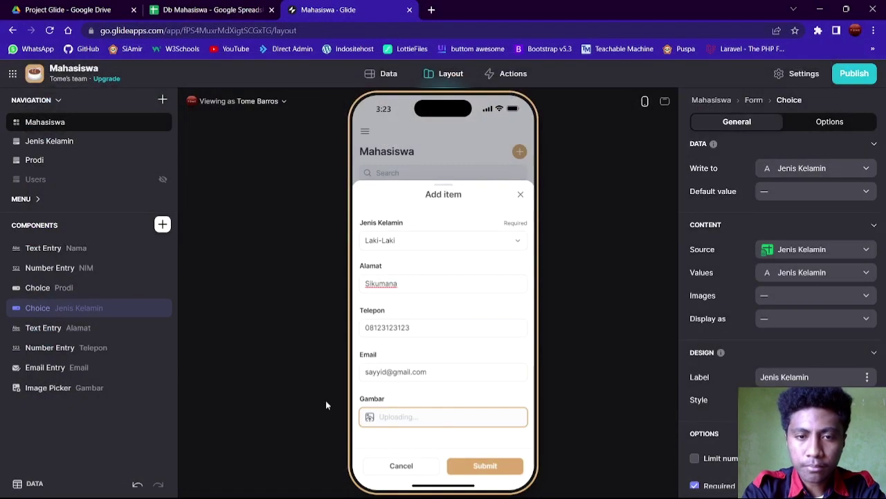
click(517, 417)
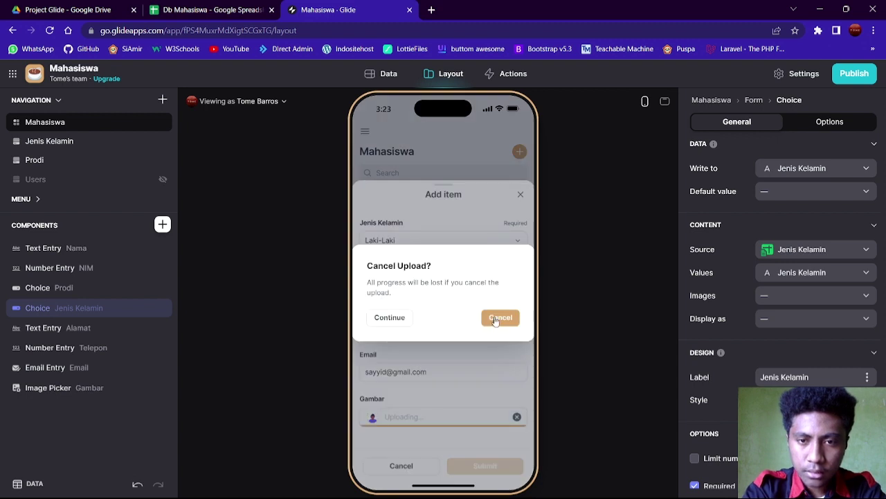
click(500, 318)
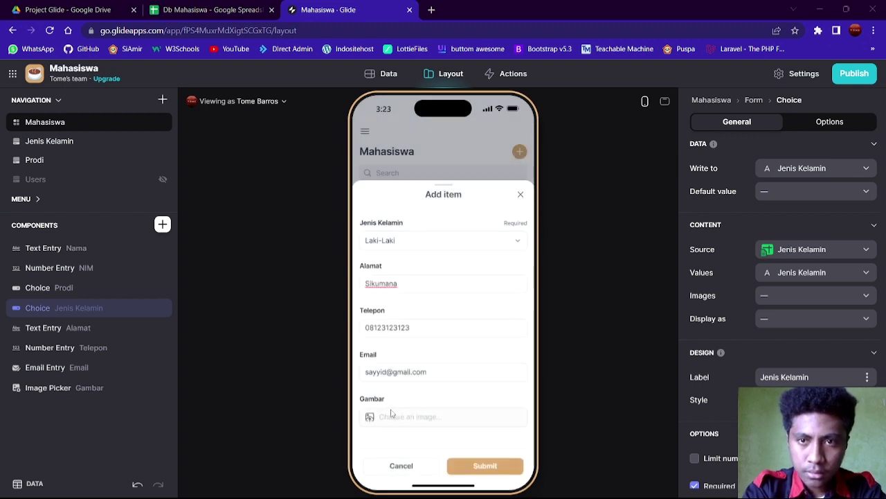
click(391, 414)
double_click(645, 111)
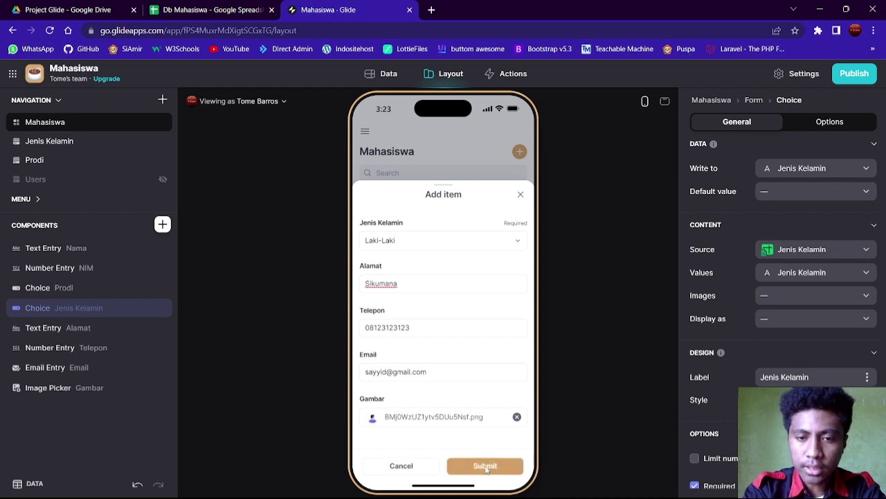
click(485, 466)
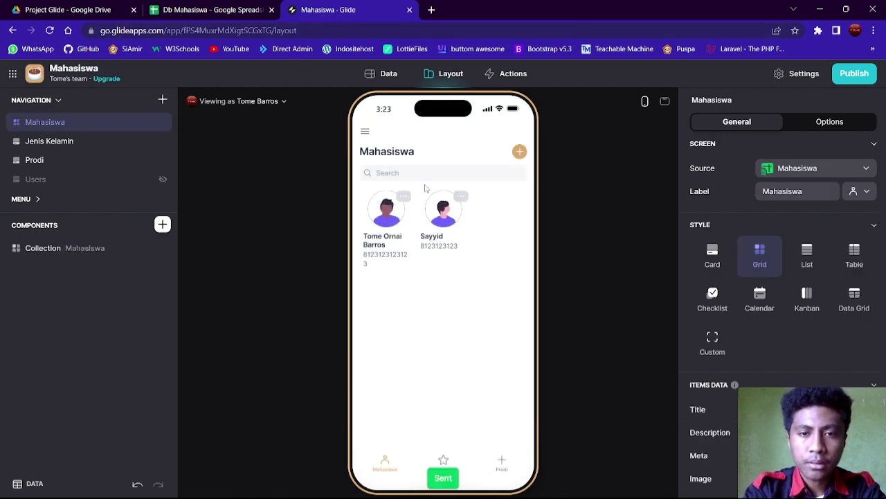
click(177, 9)
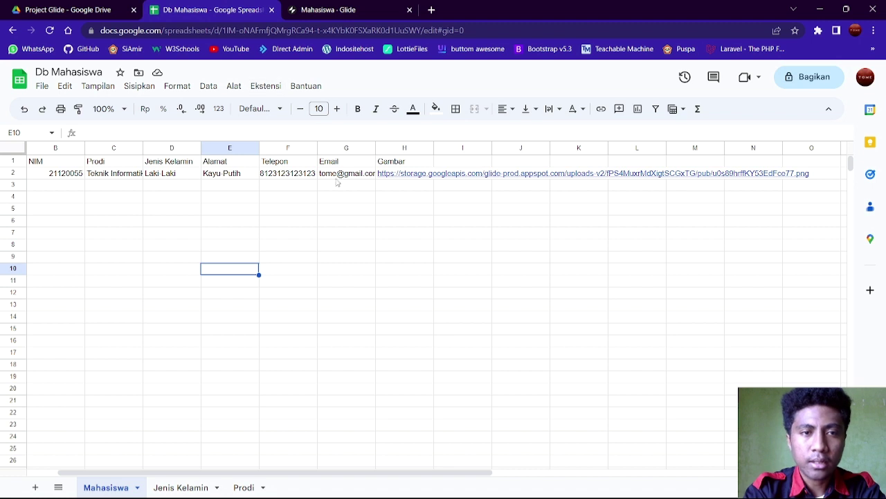
Step: After reviewing the new student row and its image link, return to the Mahasiswa - Glide tab
click(370, 9)
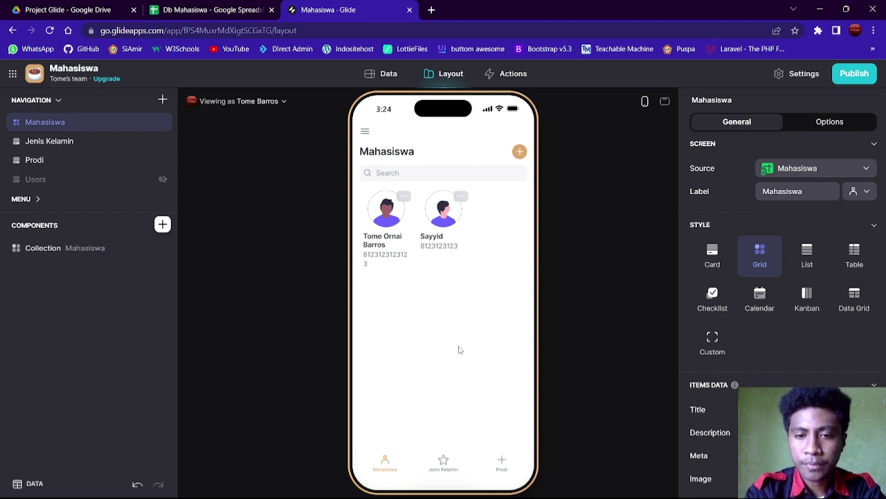
Step: On the Jenis Kelamin screen, try Card, Grid, Table and Data Grid styles, then settle on List
click(441, 459)
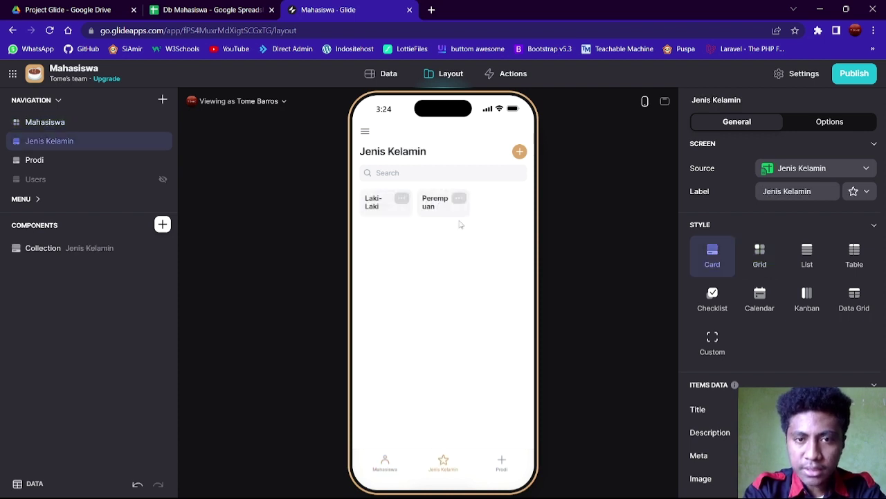
click(801, 253)
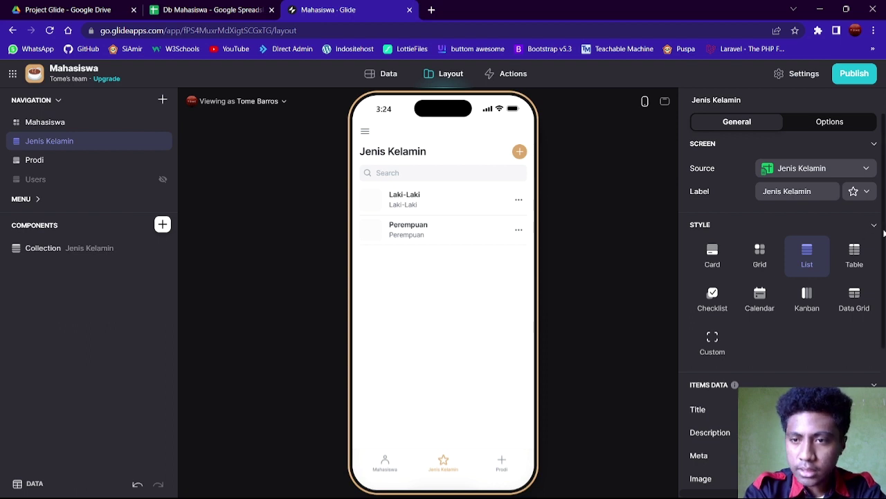
click(859, 256)
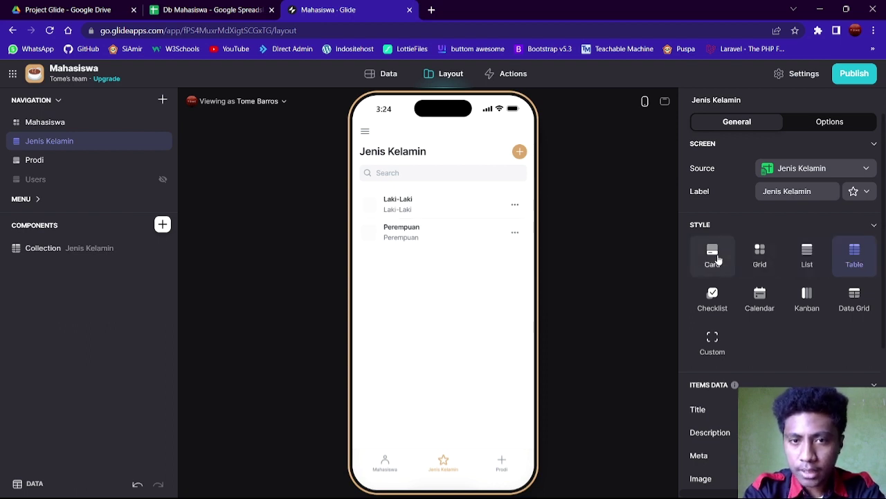
click(719, 259)
click(778, 264)
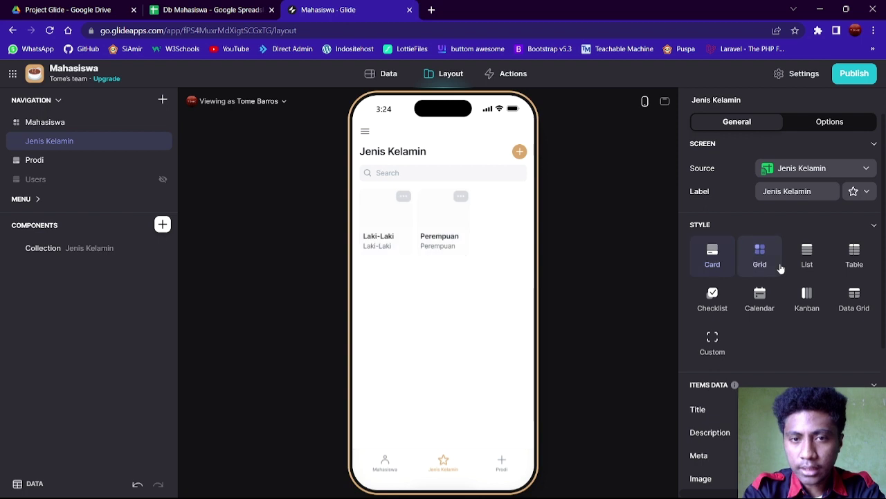
click(813, 266)
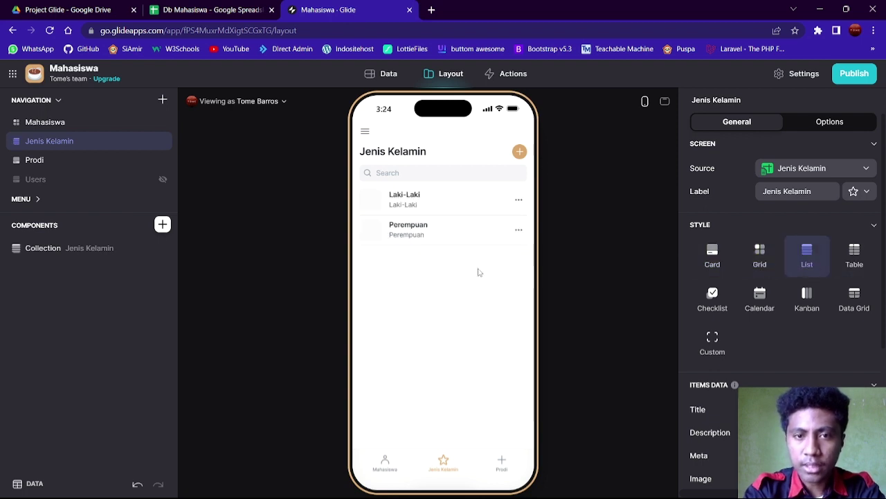
click(855, 255)
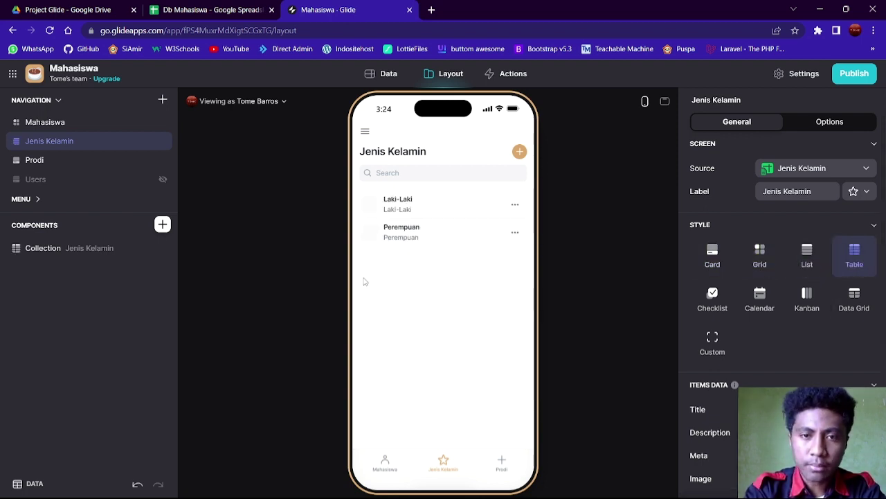
click(855, 294)
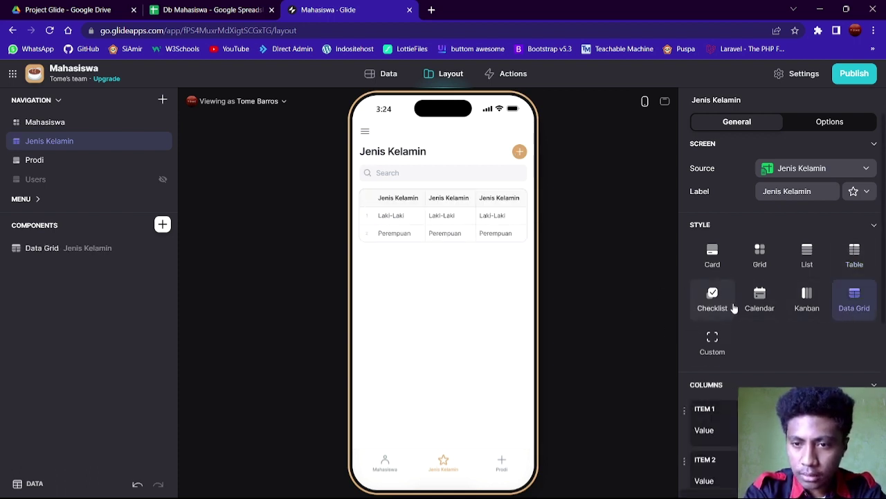
click(761, 250)
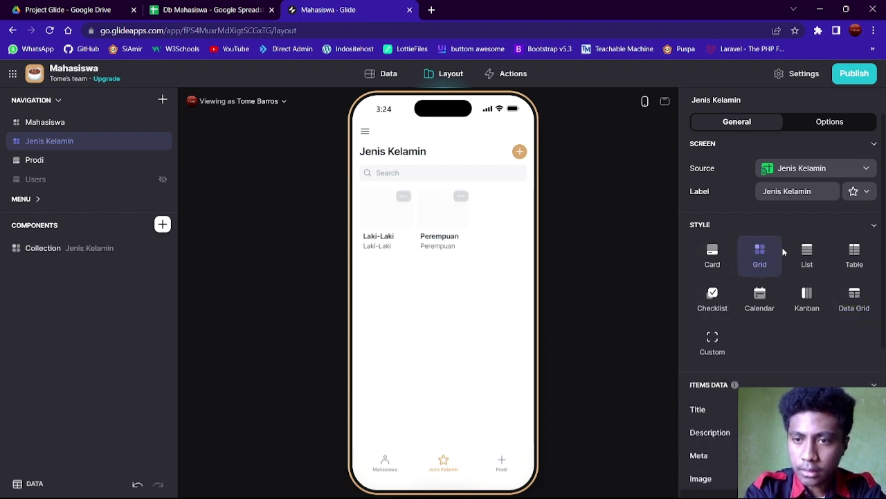
click(807, 254)
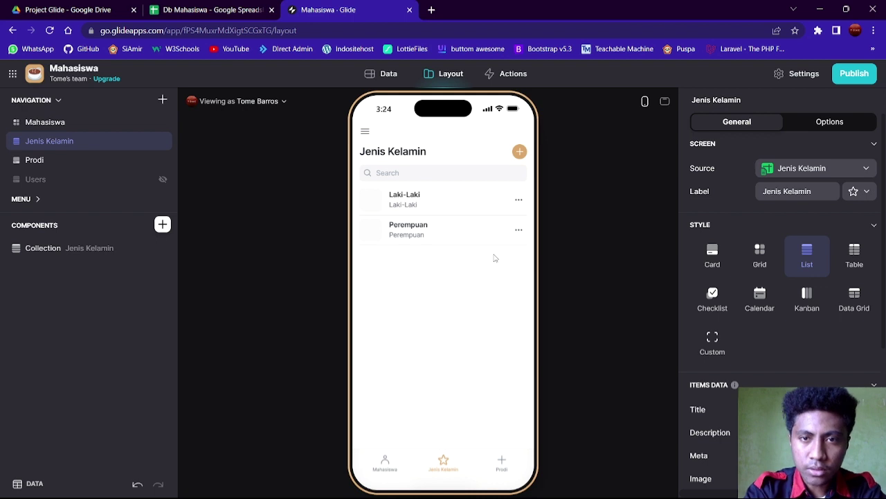
Step: Open the Add item form for a gender entry, then close it without saving
click(520, 151)
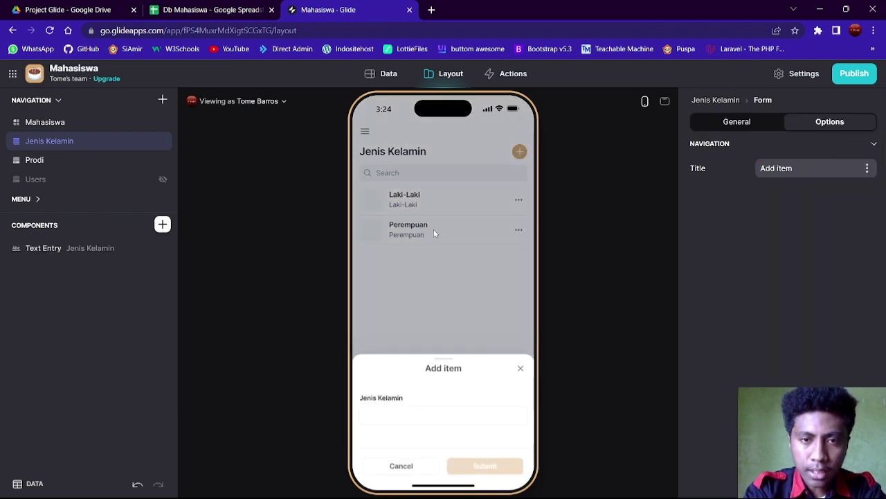
click(402, 414)
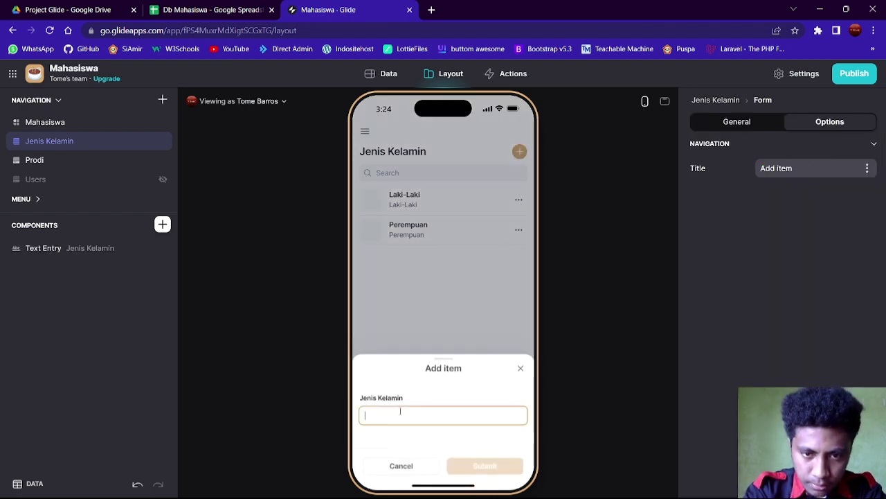
click(520, 369)
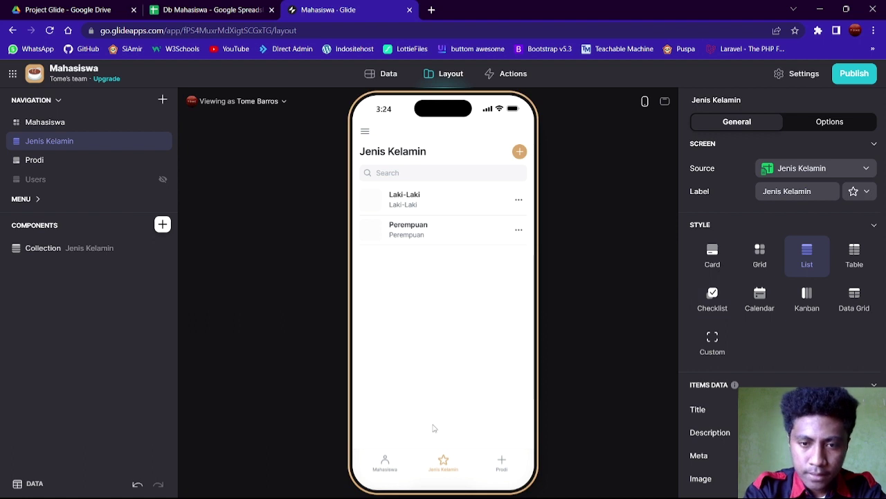
Step: Give the Jenis Kelamin tab a grid icon, then go to the Prodi screen
click(861, 196)
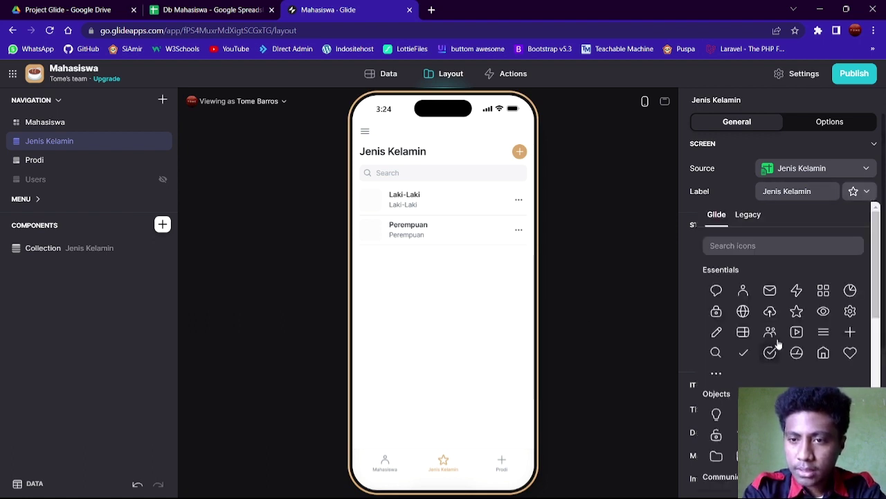
click(824, 290)
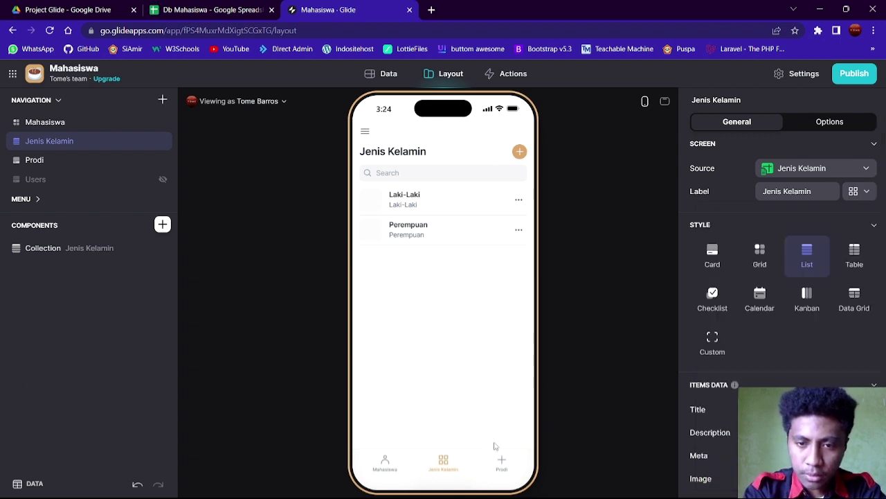
click(503, 466)
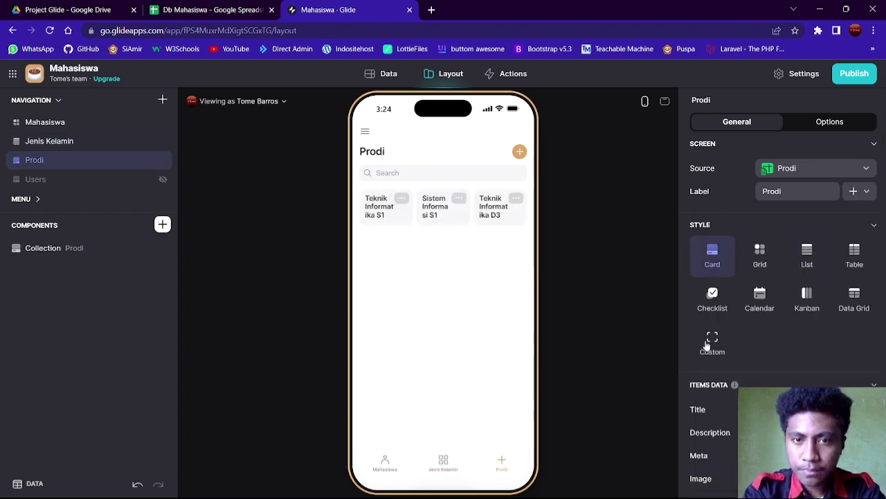
Step: Give the Prodi tab a book icon and set the card description to 'Prodi Mahasiswa'
click(855, 192)
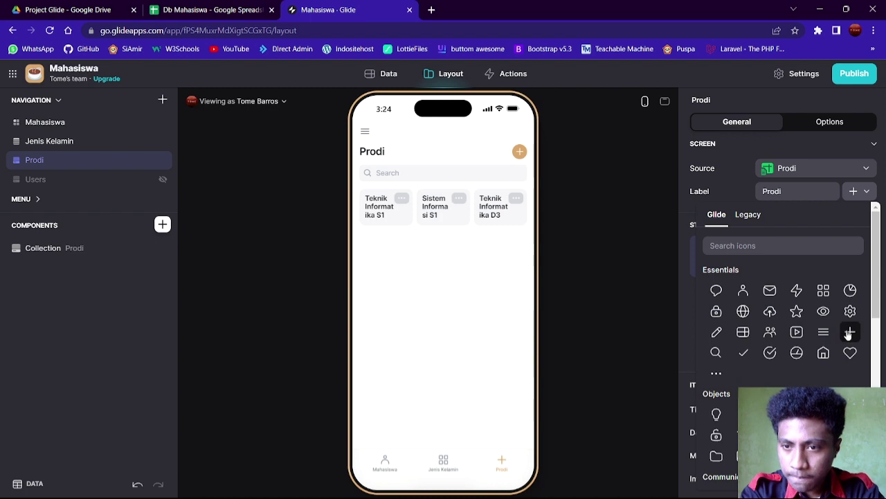
click(743, 434)
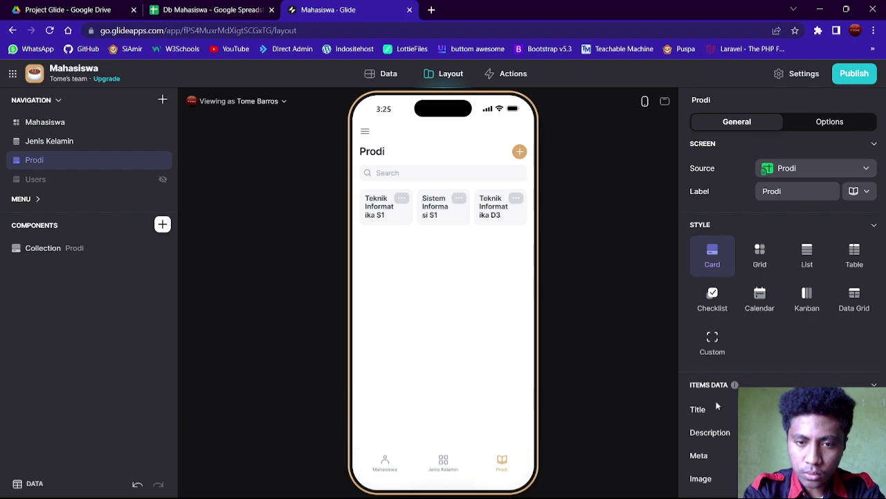
scroll(798, 341, down, 3)
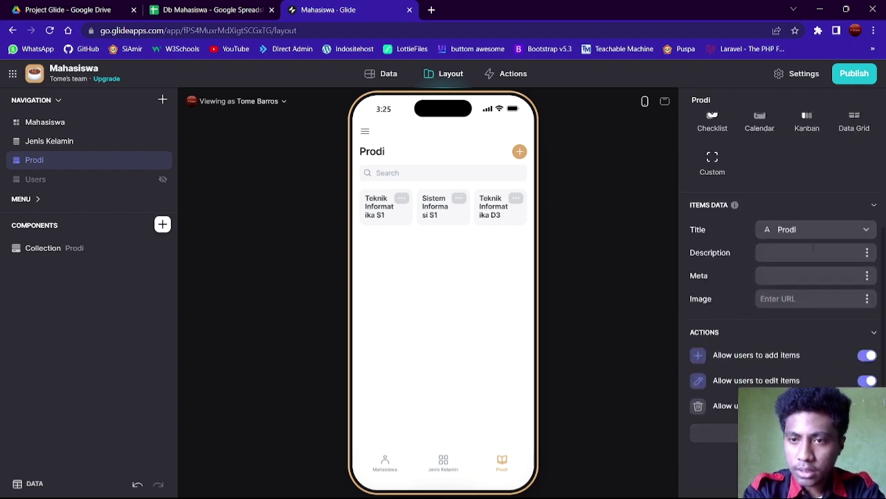
click(780, 251)
text(Pro)
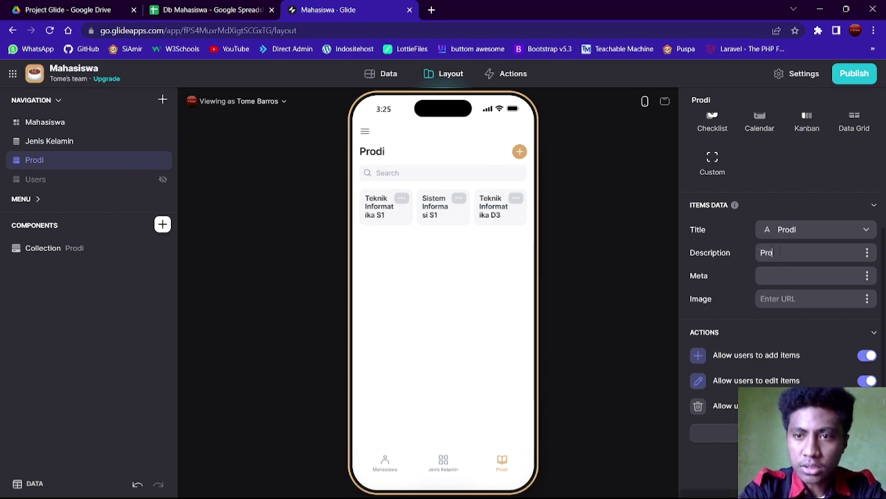
text(di Mahasiswa)
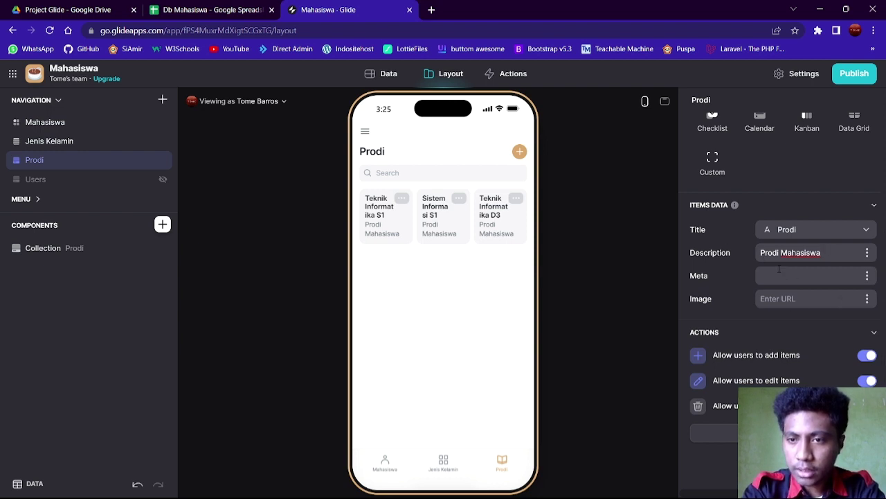
scroll(705, 344, down, 1)
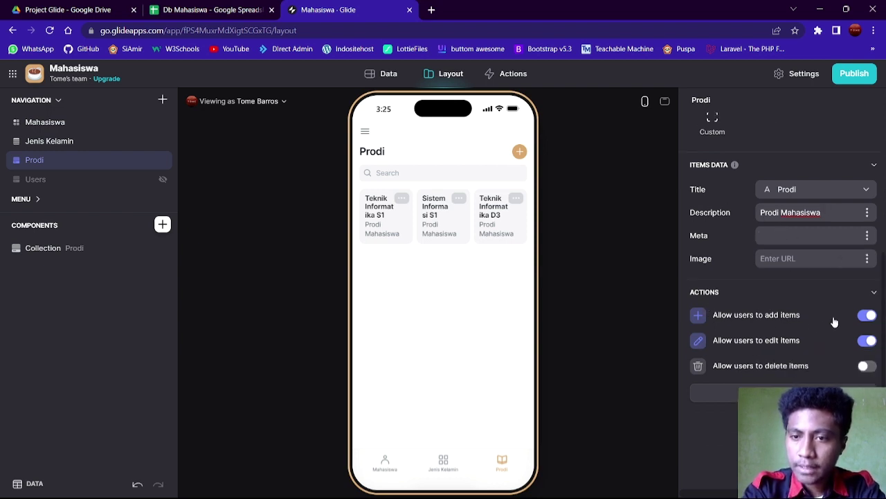
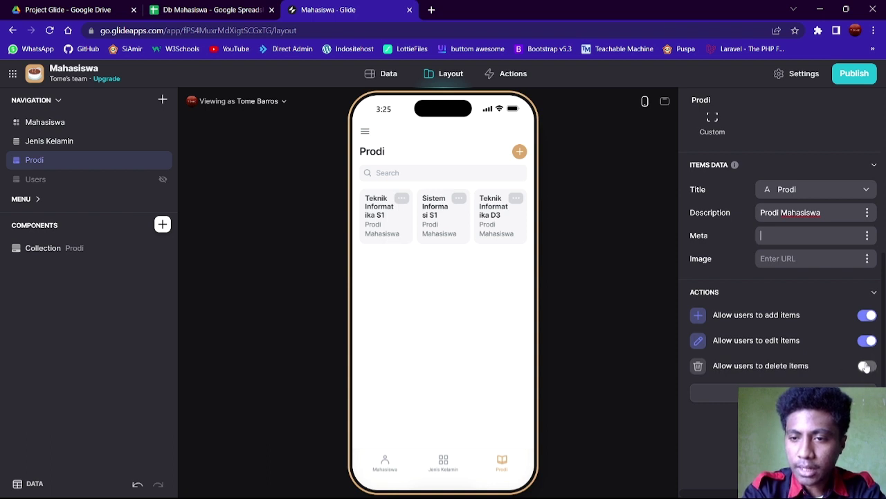
Step: Switch on 'Allow users to delete items' for the Prodi collection
click(865, 365)
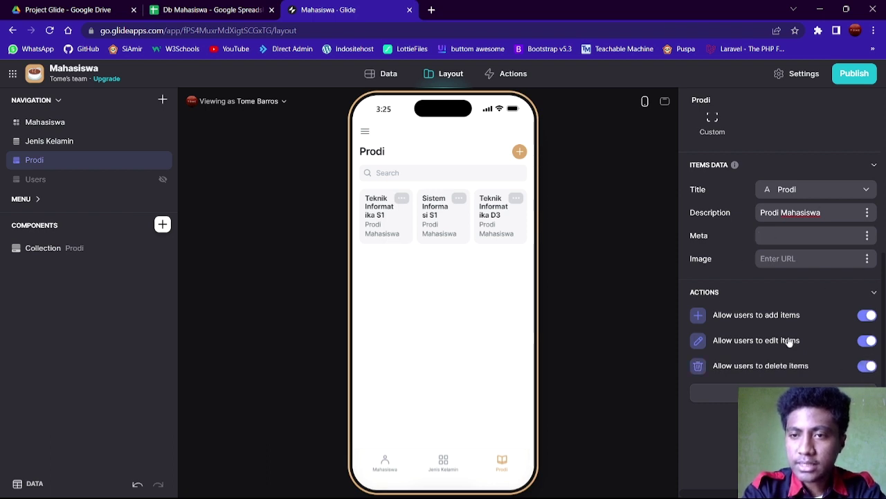
scroll(790, 342, up, 3)
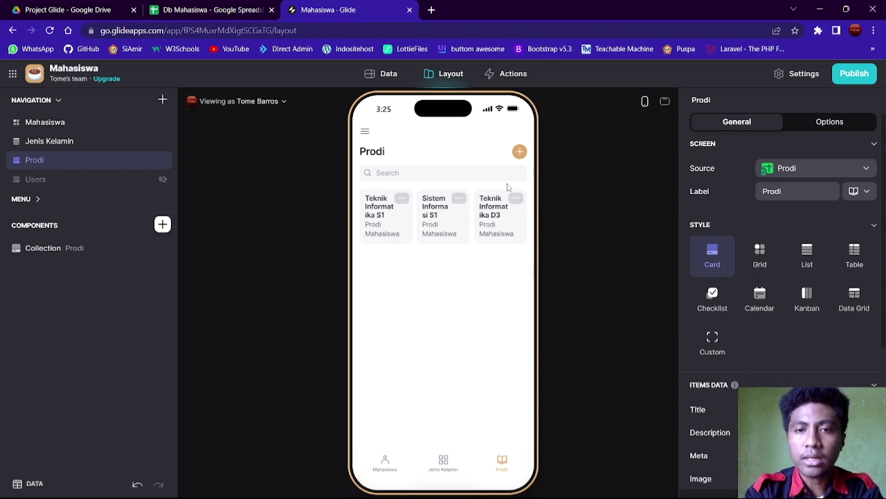
click(521, 153)
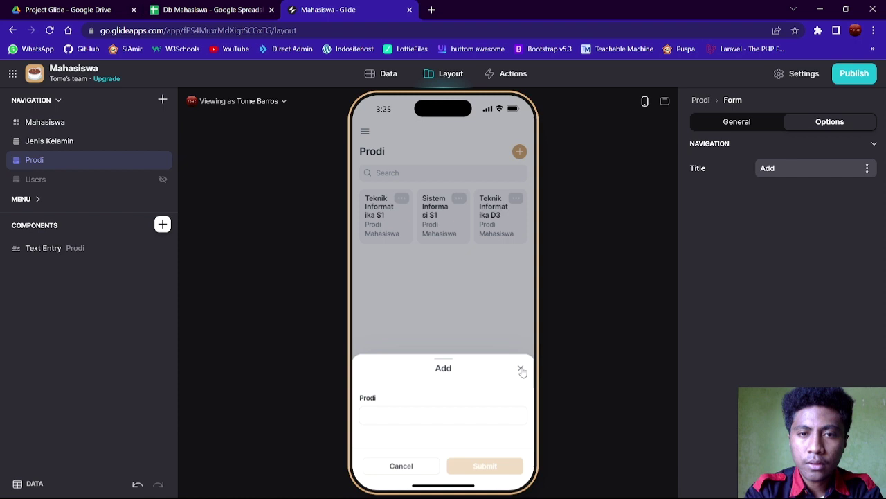
click(530, 294)
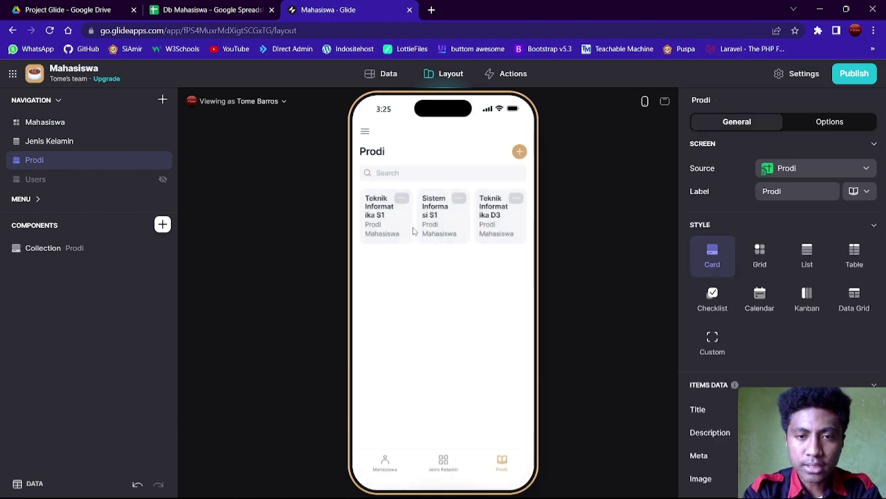
click(370, 221)
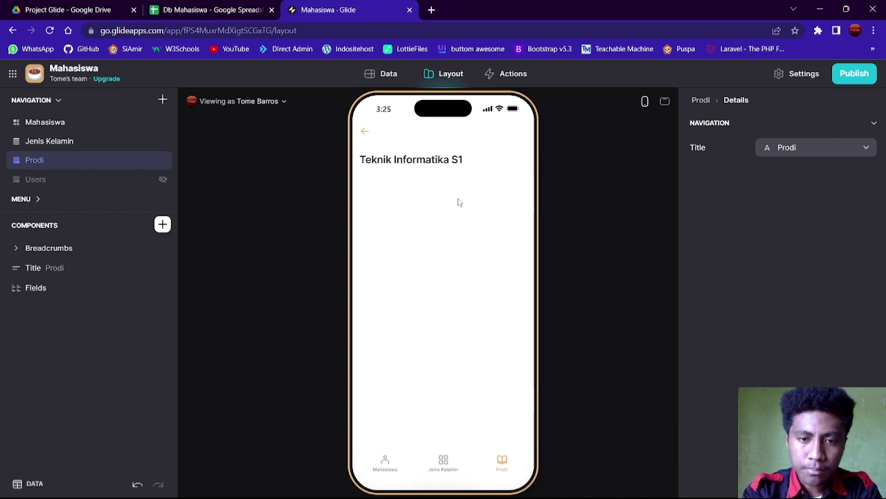
click(866, 149)
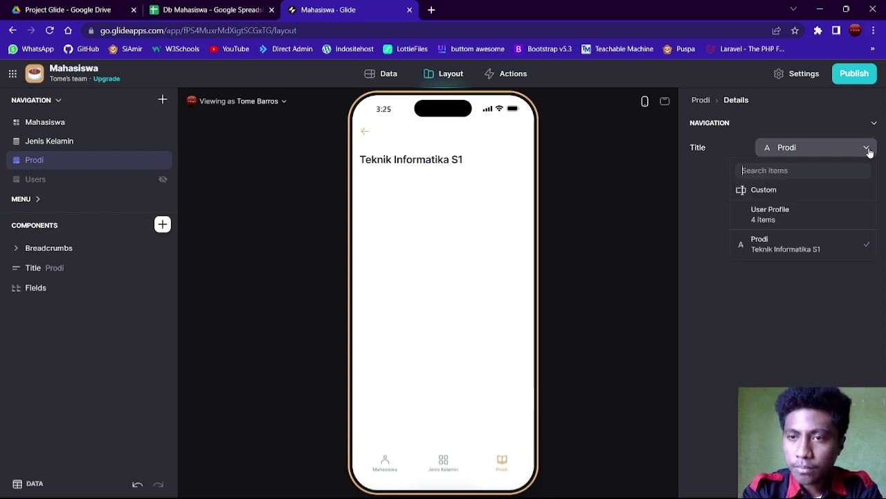
click(866, 149)
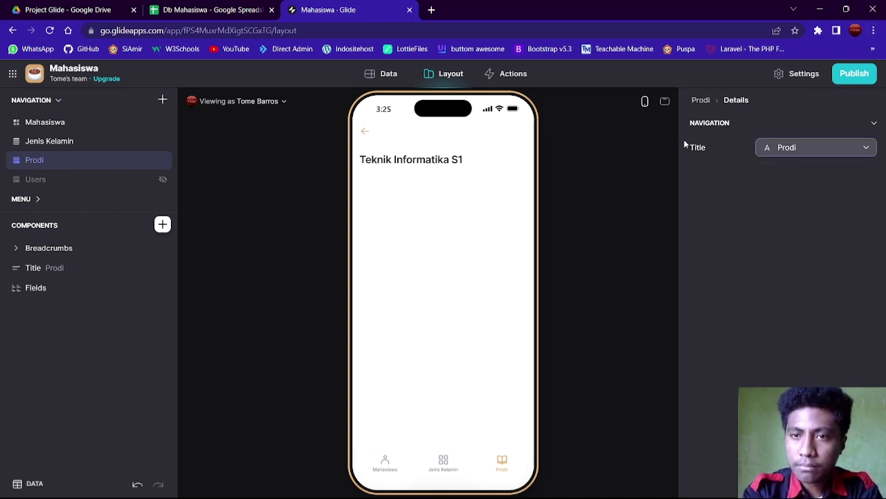
click(365, 131)
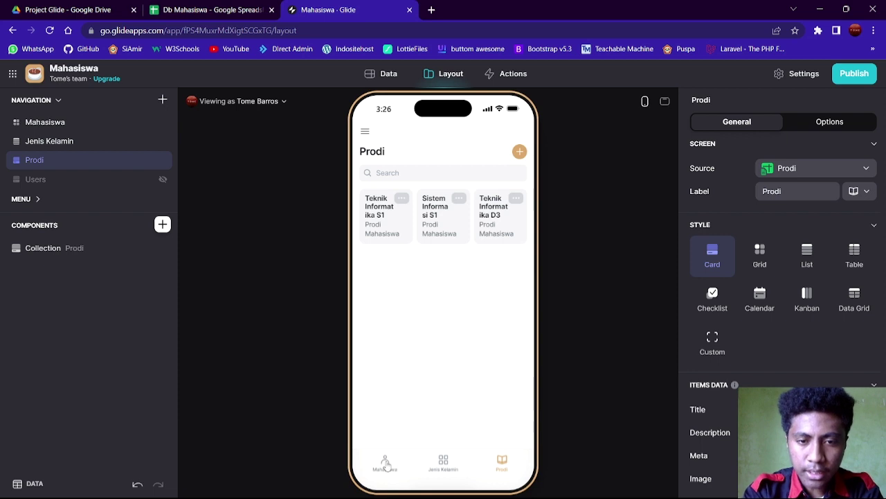
Step: Go to the Mahasiswa screen and preview a student's details and the side navigation
click(386, 463)
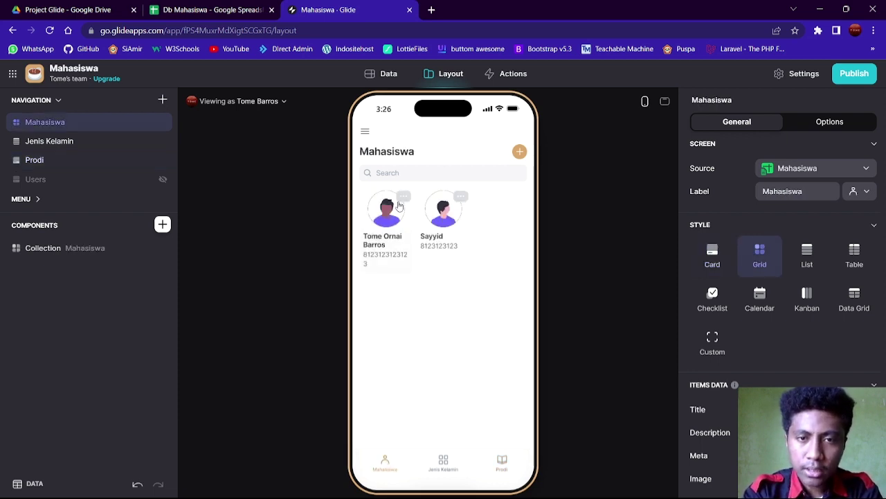
click(400, 206)
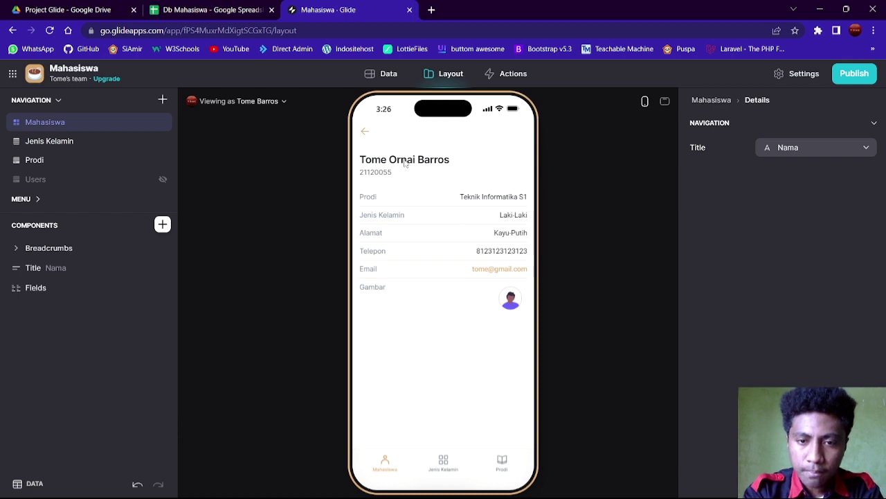
click(364, 132)
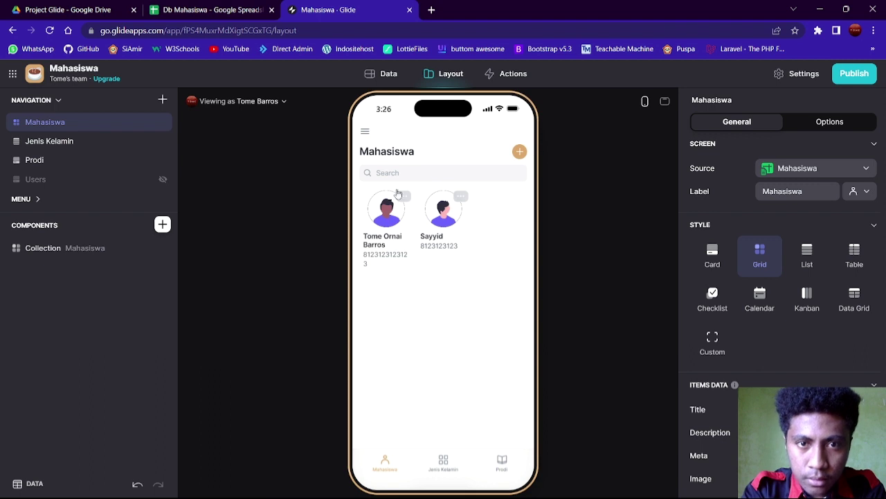
click(364, 131)
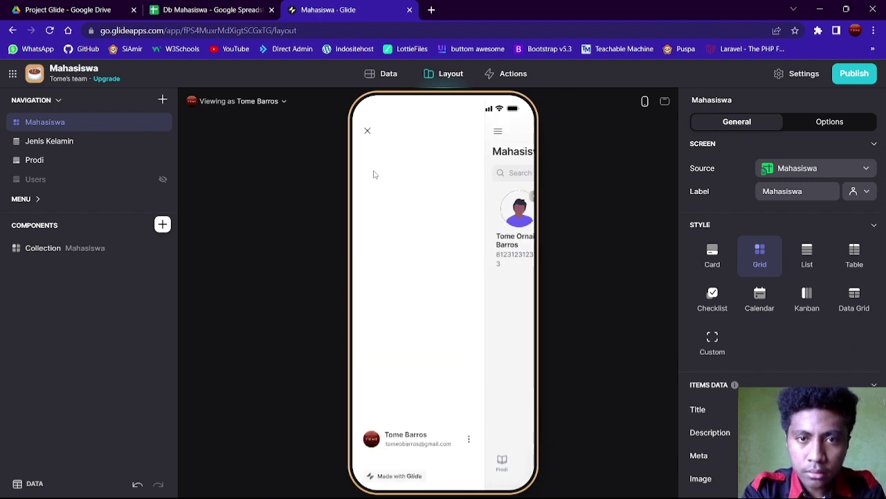
click(365, 132)
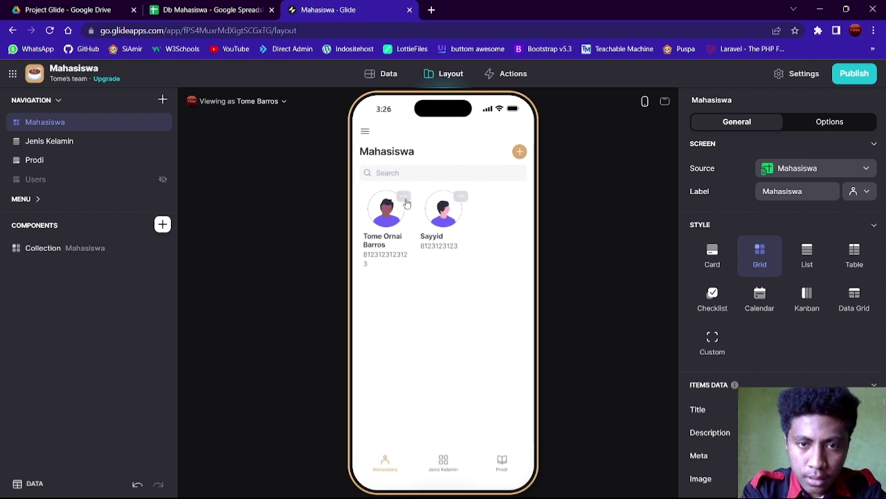
Step: Enable 'Allow users to delete items' for Mahasiswa so cards offer Edit and Delete
click(405, 199)
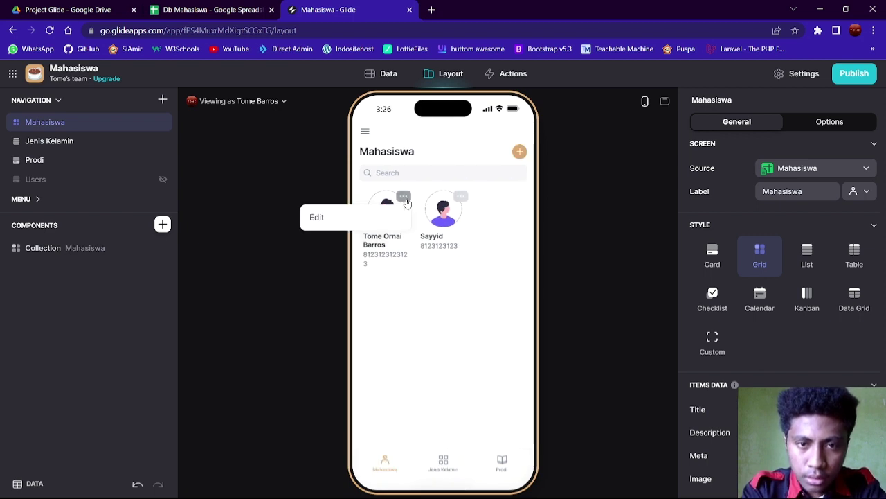
scroll(864, 371, down, 3)
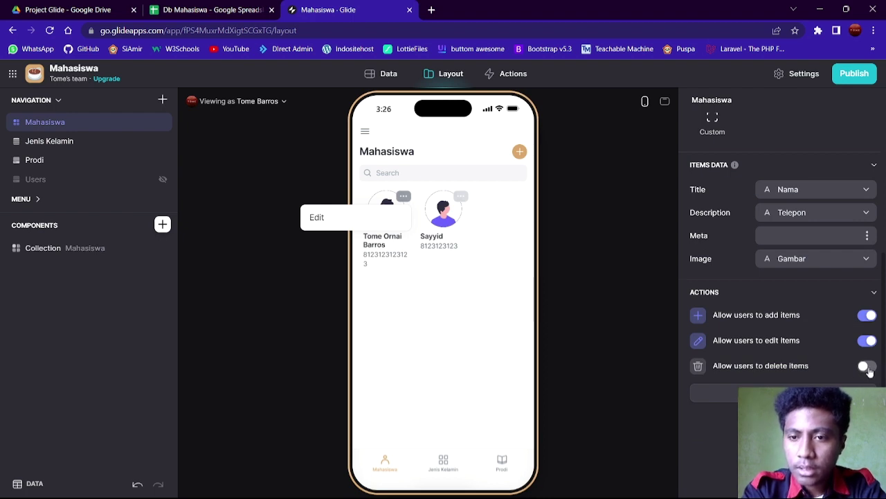
click(866, 367)
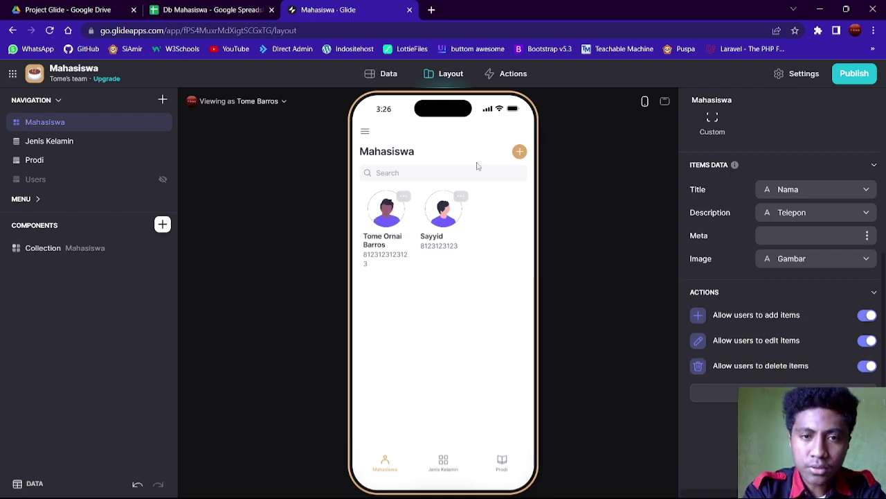
click(404, 196)
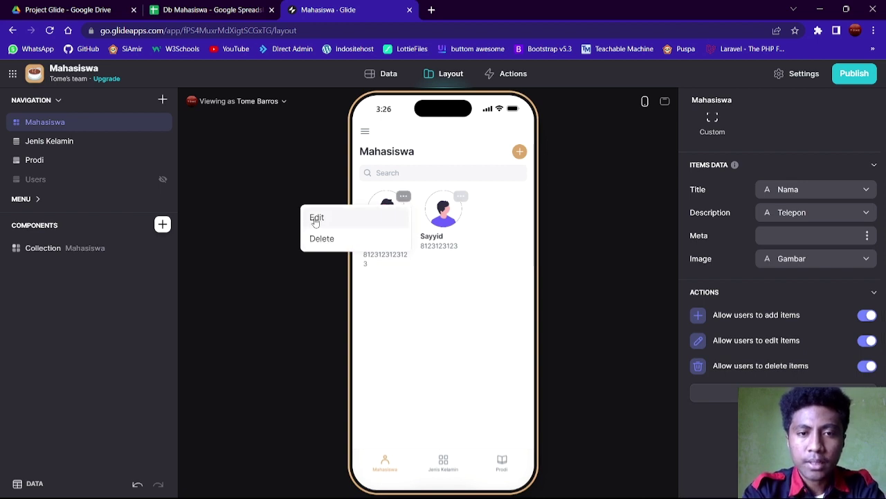
Step: Open the first student's edit form and try its Jenis Kelamin and Prodi fields
click(316, 219)
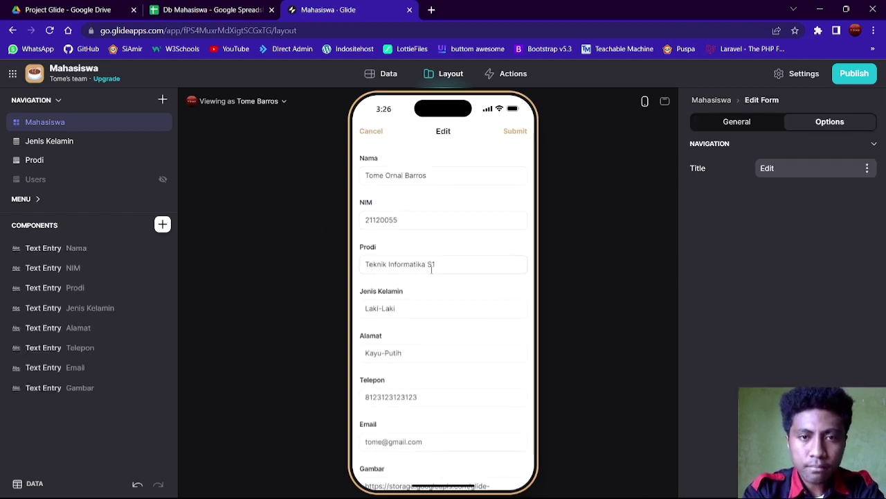
scroll(432, 271, down, 1)
click(421, 262)
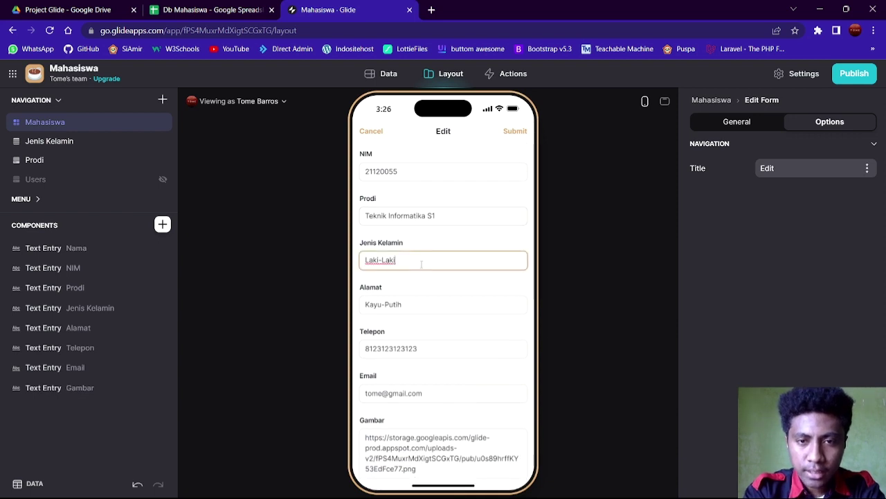
click(446, 216)
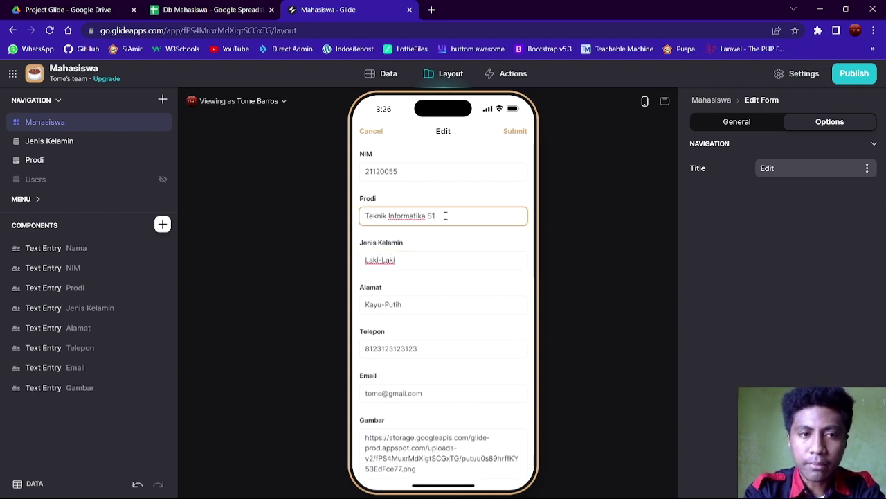
Step: Replace the NIM text entry with a Number Entry placed right after Nama
click(69, 269)
click(162, 269)
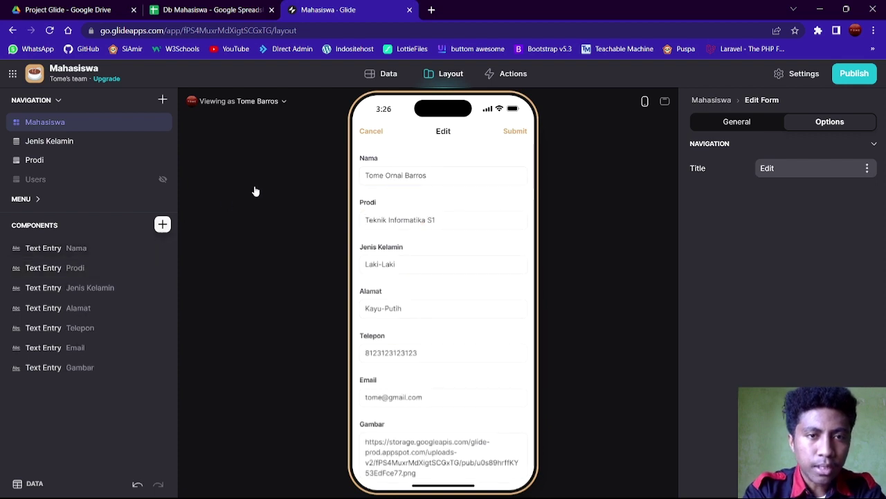
click(162, 224)
text(num)
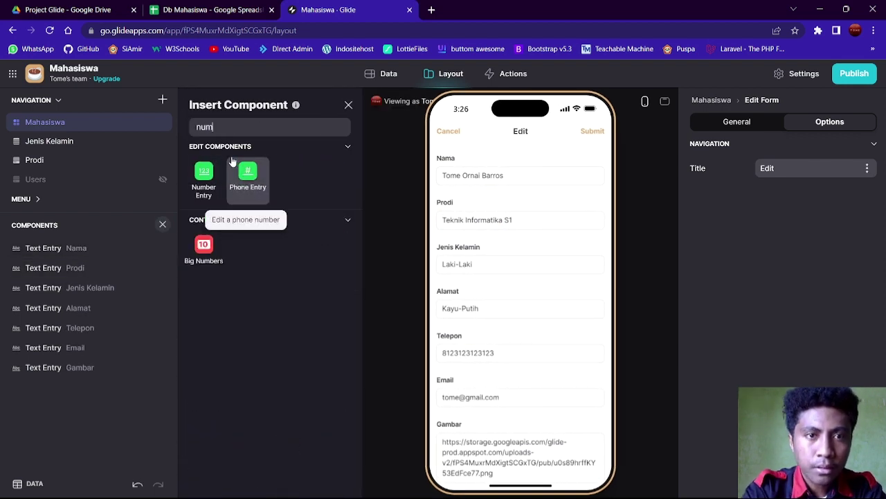
click(203, 177)
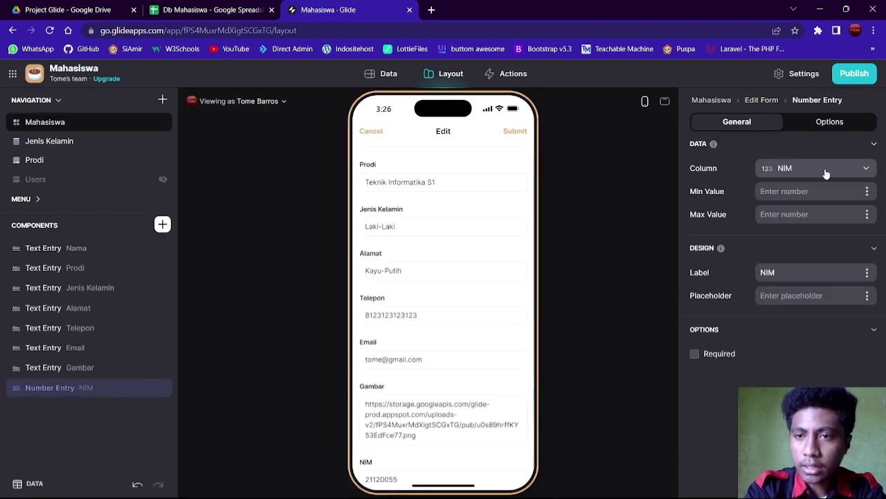
drag(81, 388, 88, 278)
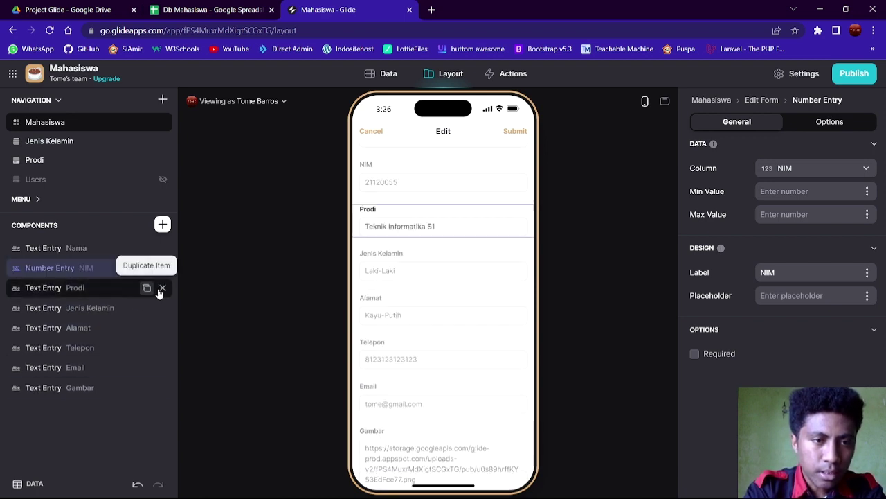
Step: Add a required Prodi Choice below NIM, with options from the Prodi table
click(162, 224)
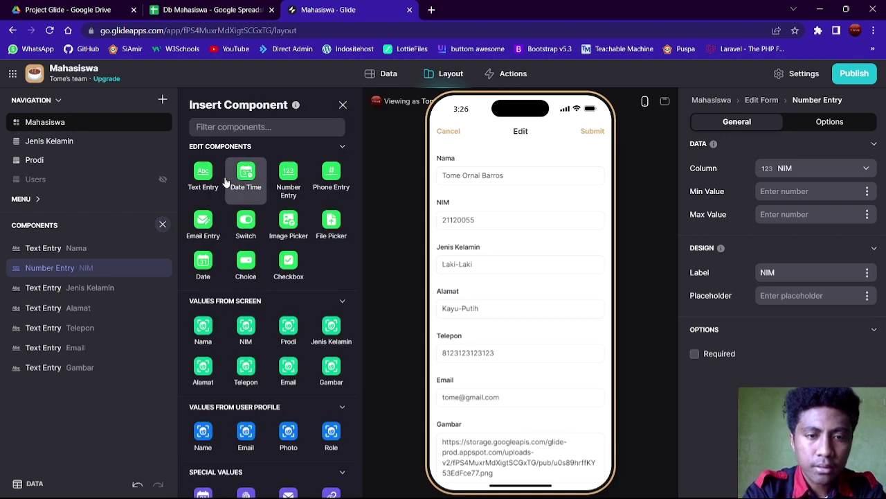
text(ch)
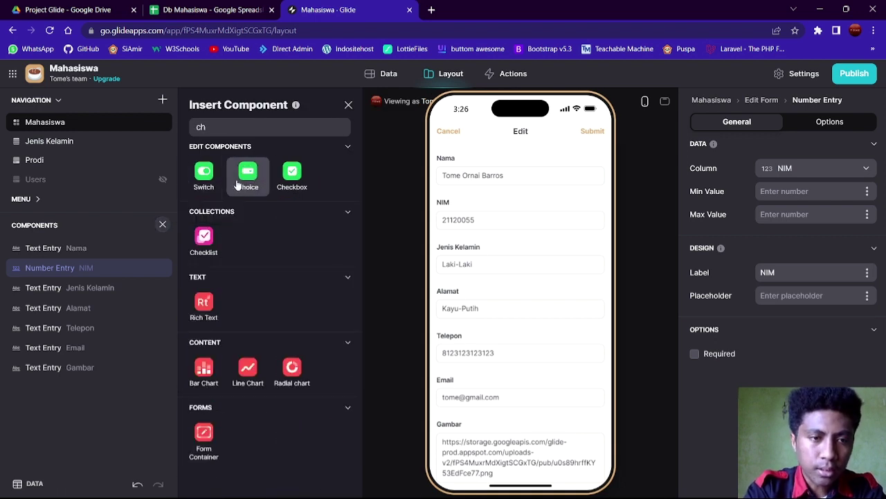
drag(75, 416, 75, 277)
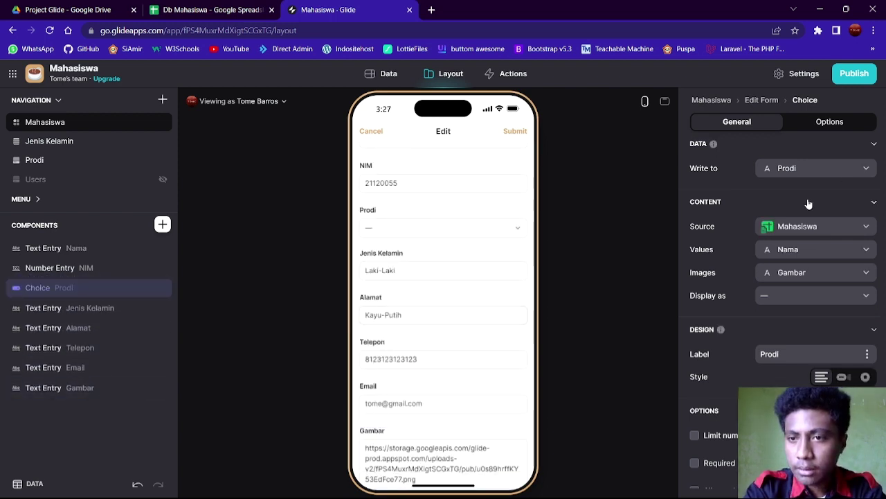
click(796, 226)
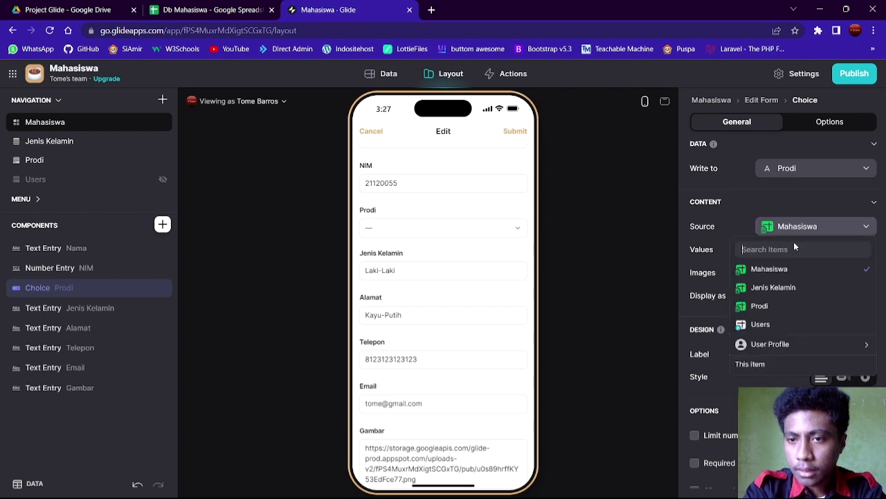
click(780, 306)
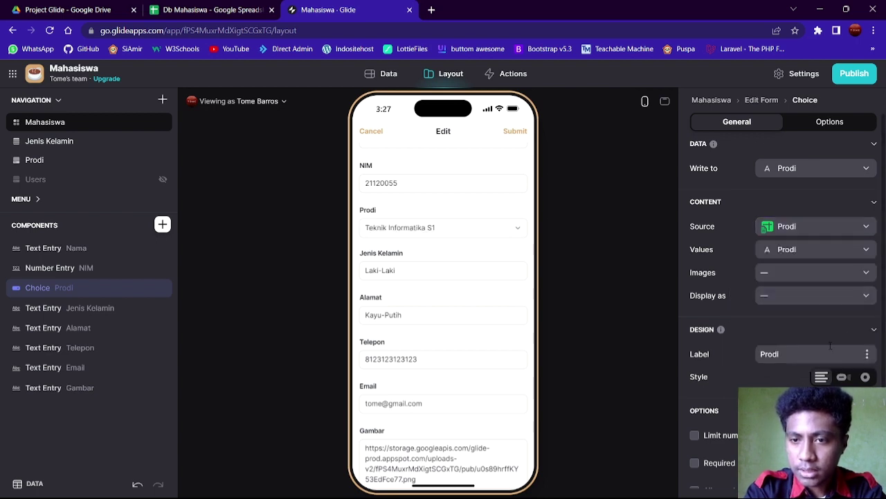
scroll(762, 374, down, 3)
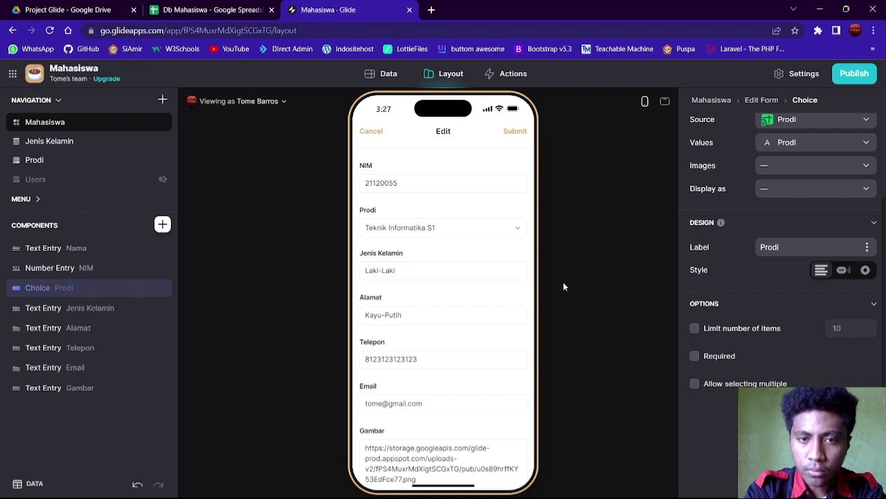
click(694, 355)
Step: Make the NIM and Nama fields required
click(104, 270)
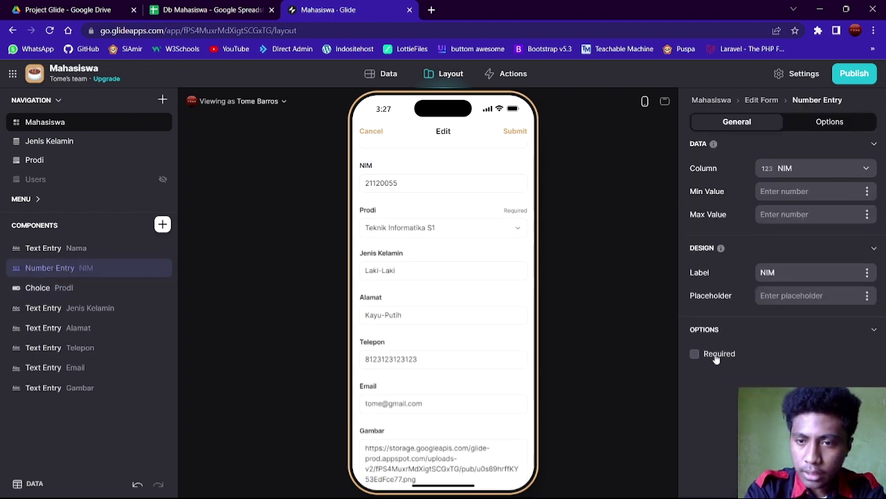
click(714, 358)
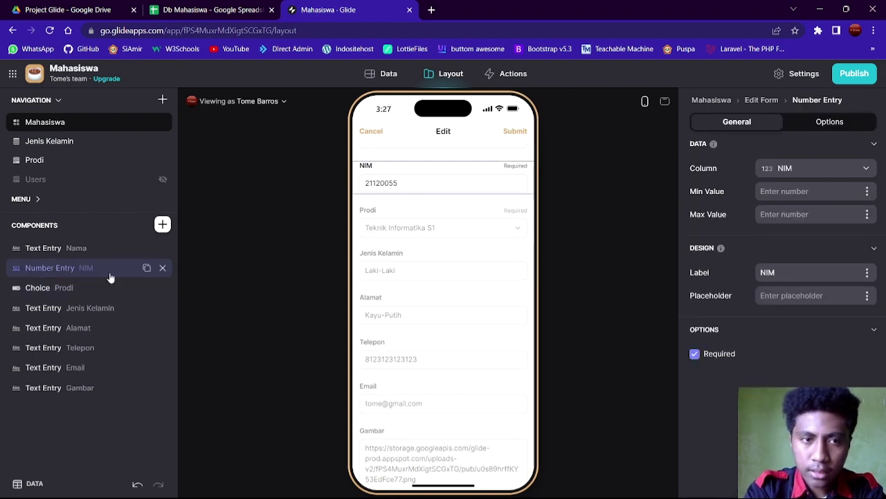
click(56, 249)
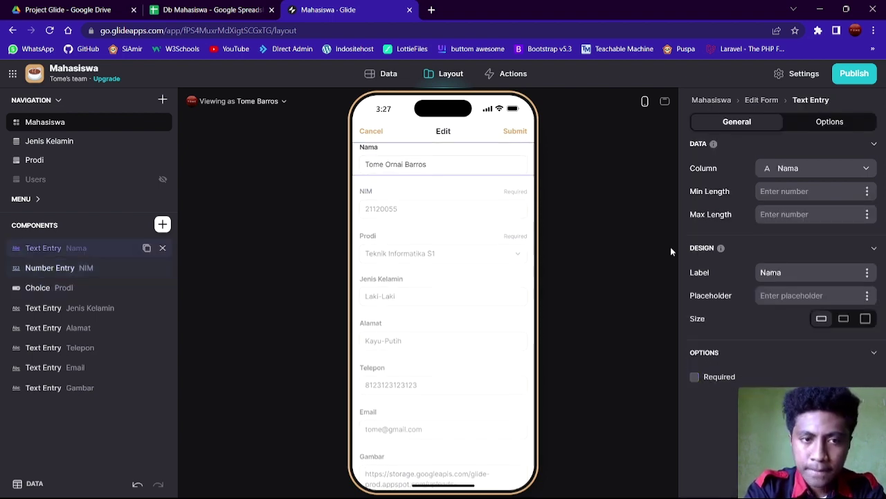
click(708, 382)
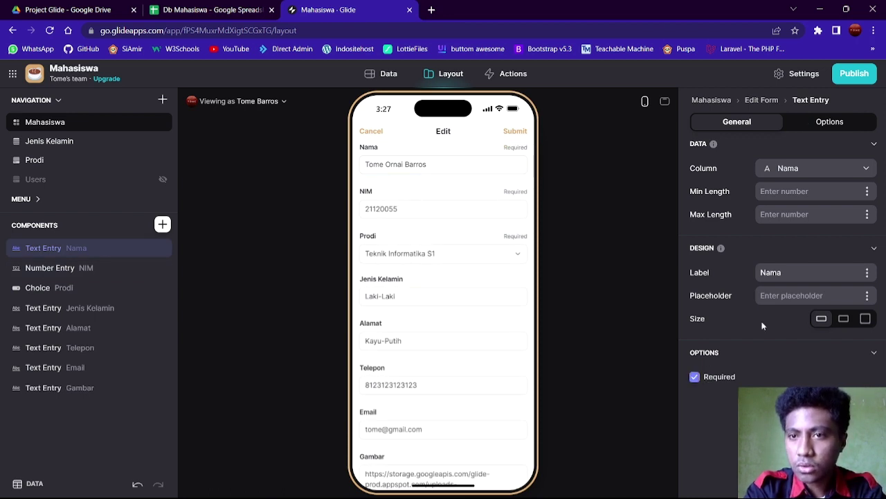
click(43, 311)
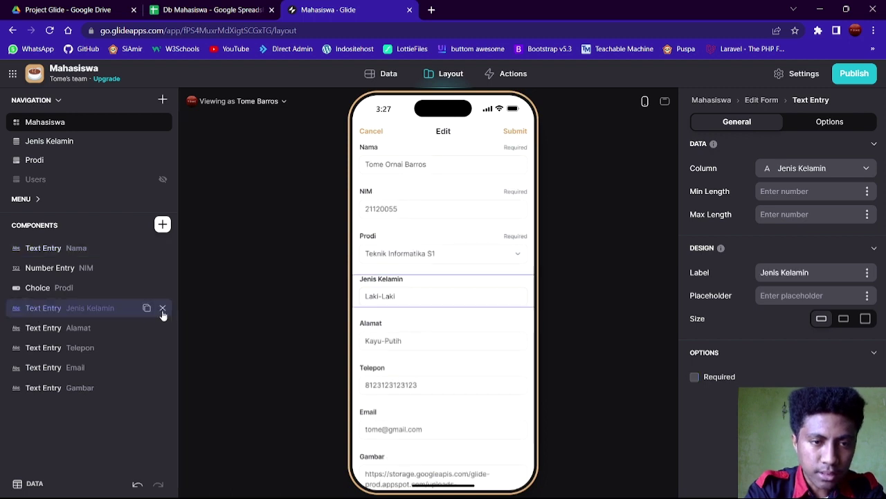
Step: Swap the Jenis Kelamin text entry for a required Choice below Prodi, sourced from the Jenis Kelamin table
click(161, 308)
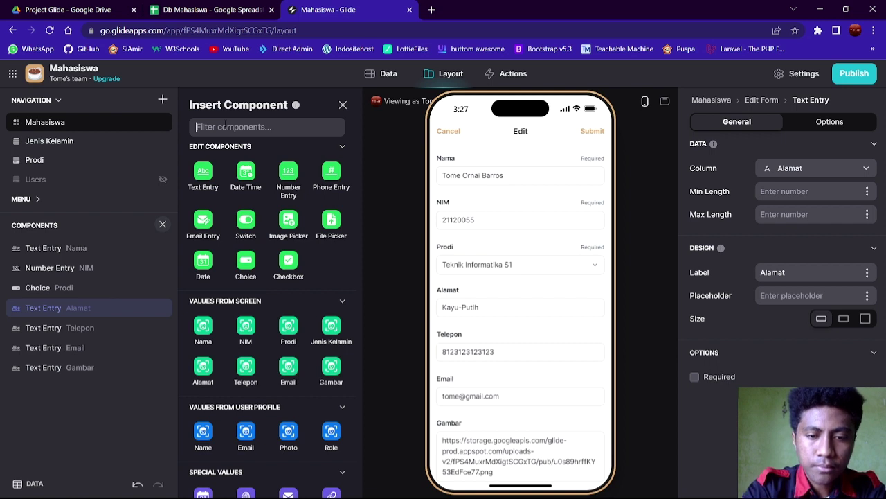
text(ch)
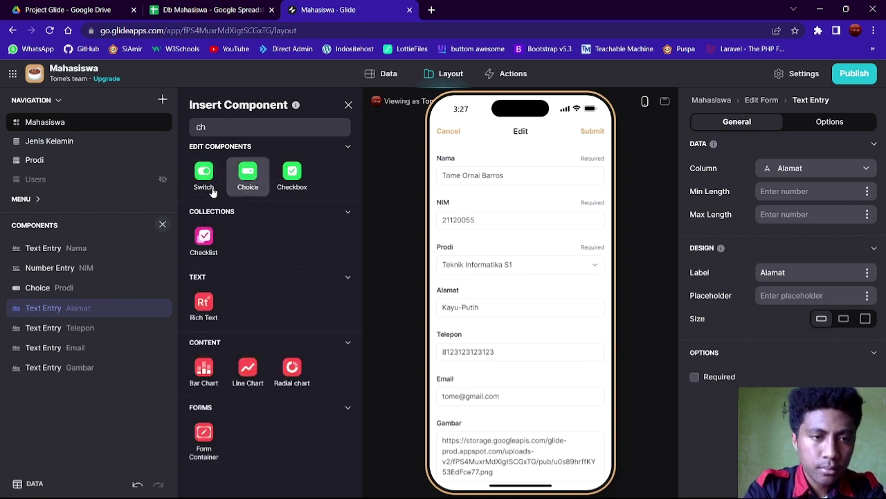
drag(212, 192, 88, 357)
drag(55, 396, 66, 303)
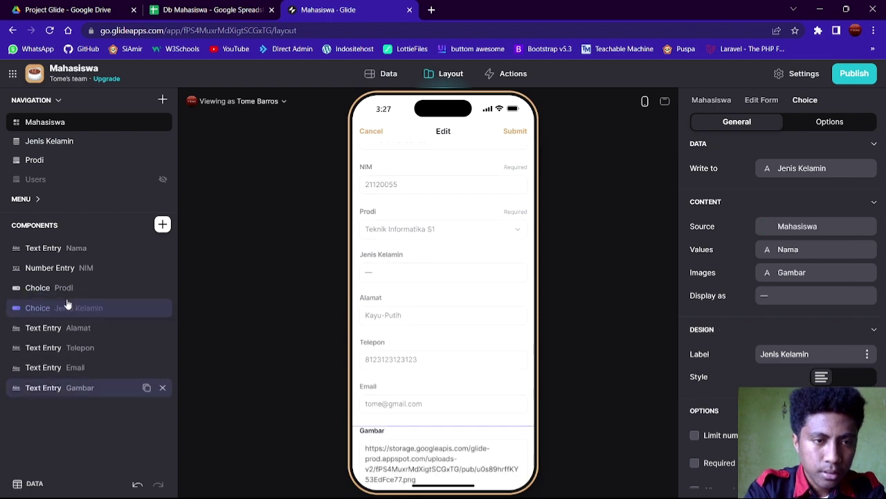
click(854, 227)
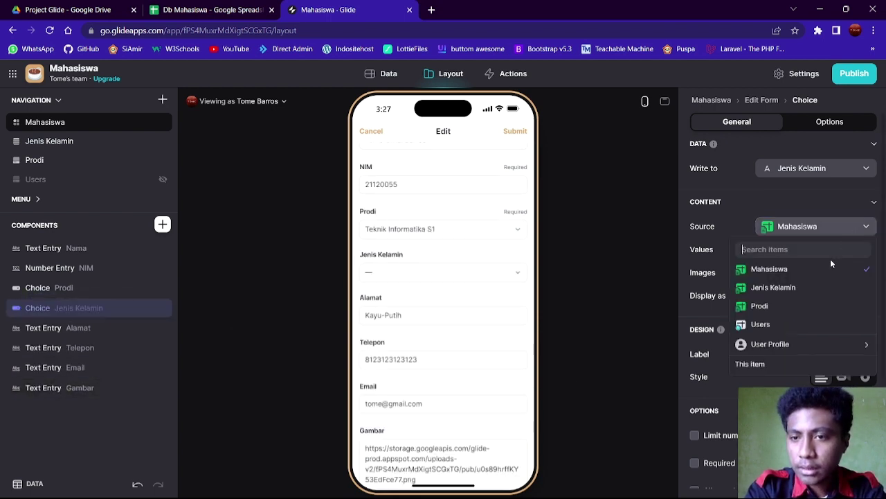
click(814, 294)
scroll(819, 363, down, 3)
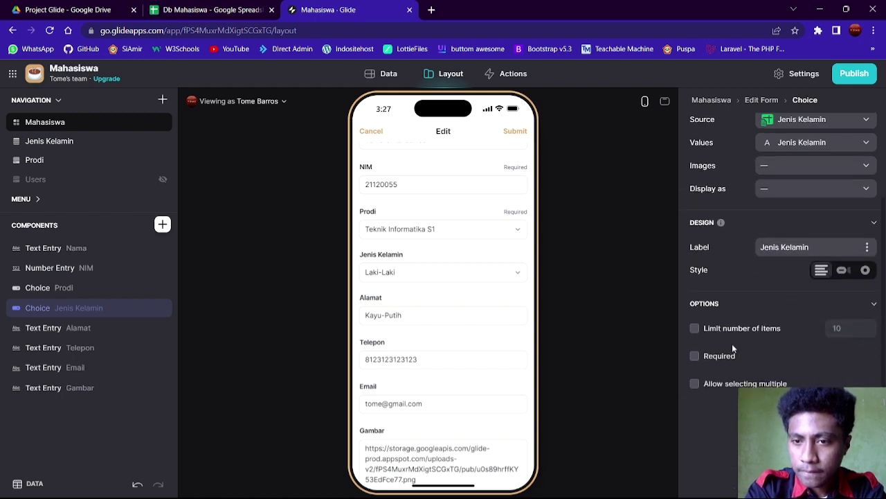
click(695, 355)
scroll(787, 260, up, 3)
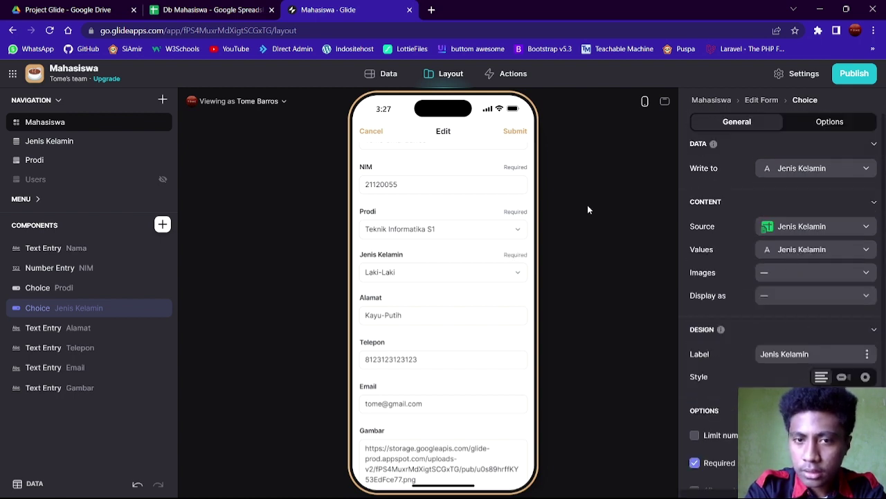
Step: Check the Jenis Kelamin and Prodi option lists in the preview
click(499, 283)
click(500, 280)
click(494, 237)
click(493, 236)
scroll(493, 235, down, 1)
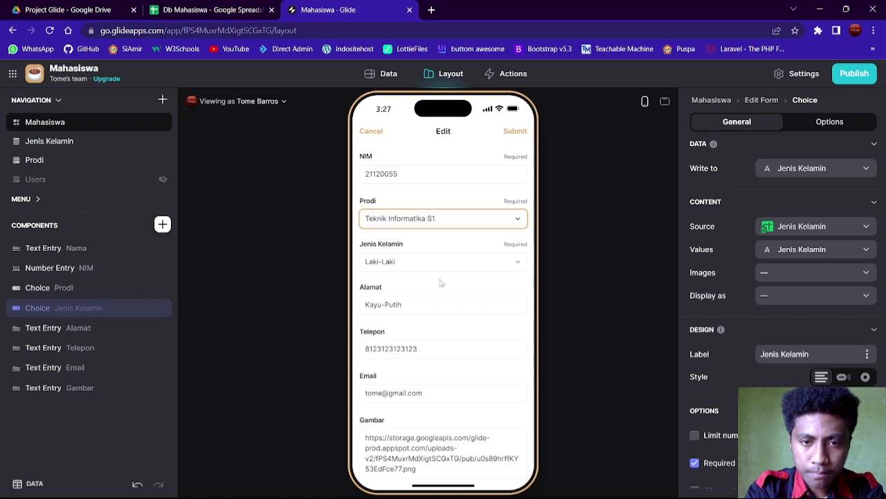
click(437, 353)
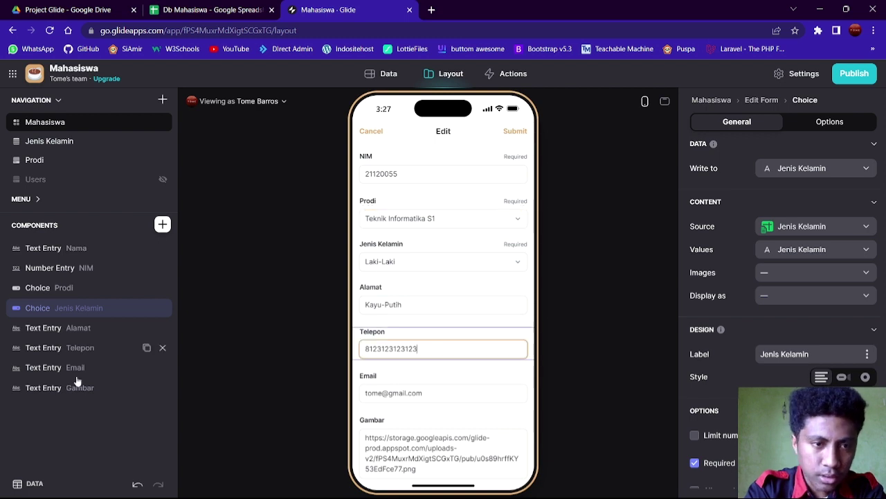
Step: Replace the Telepon text entry with a Number Entry placed after Alamat
click(163, 347)
click(163, 225)
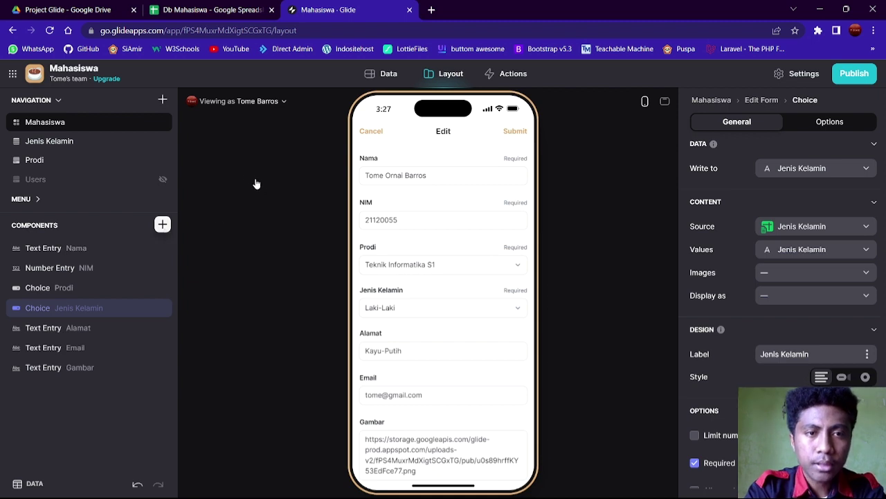
text(num)
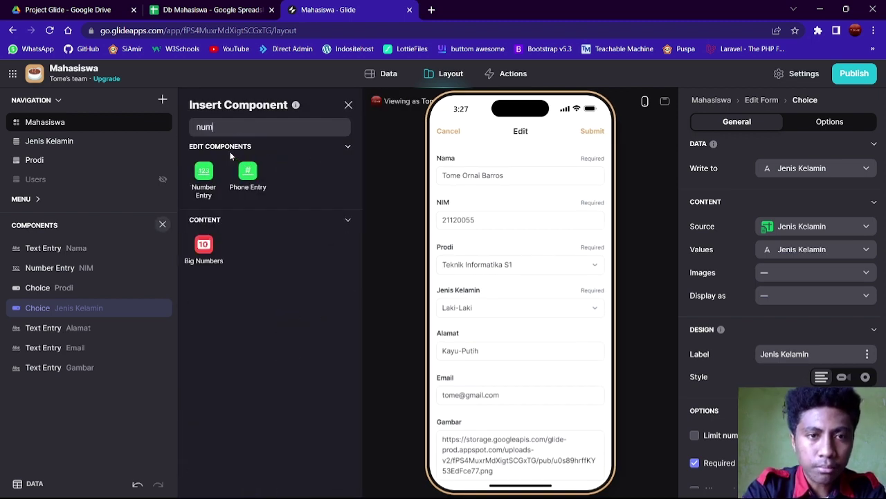
click(200, 179)
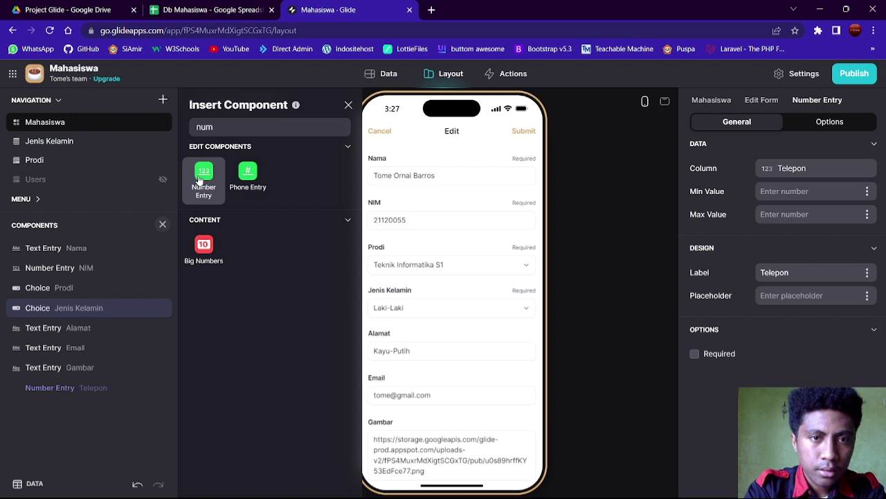
drag(99, 392, 104, 350)
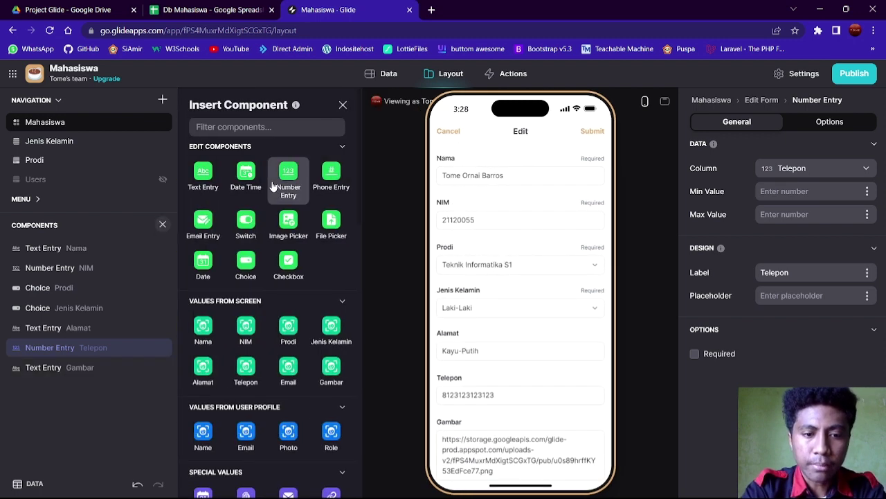
Step: Add an Email Entry for the Email column, placed above Gambar
text(emc)
key(BackSpace)
text(a)
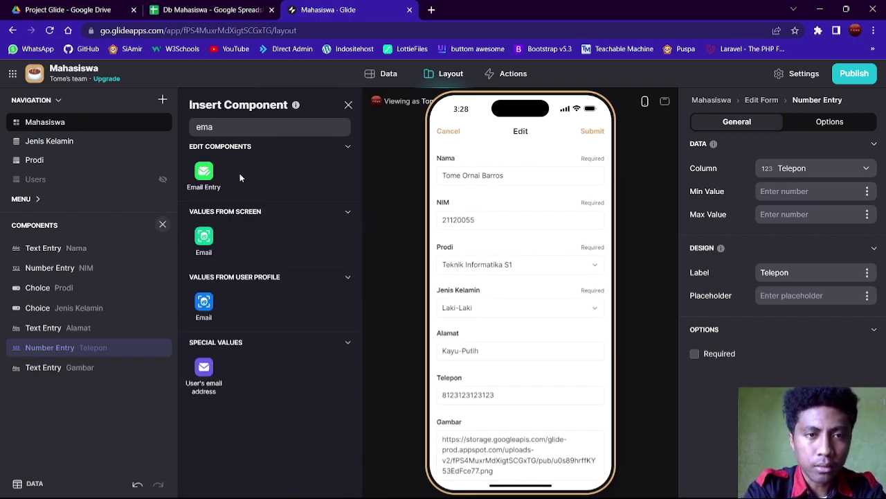
click(203, 177)
drag(60, 388, 78, 367)
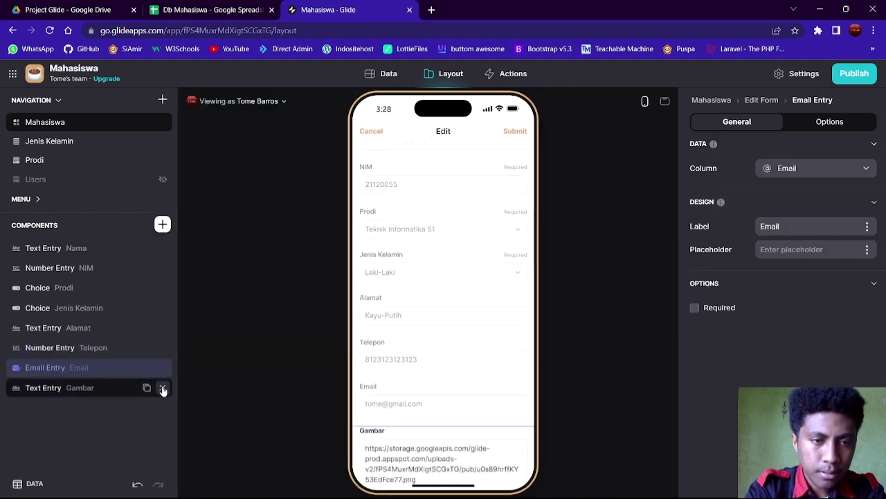
Step: Replace the Gambar text entry with a File Picker
click(162, 388)
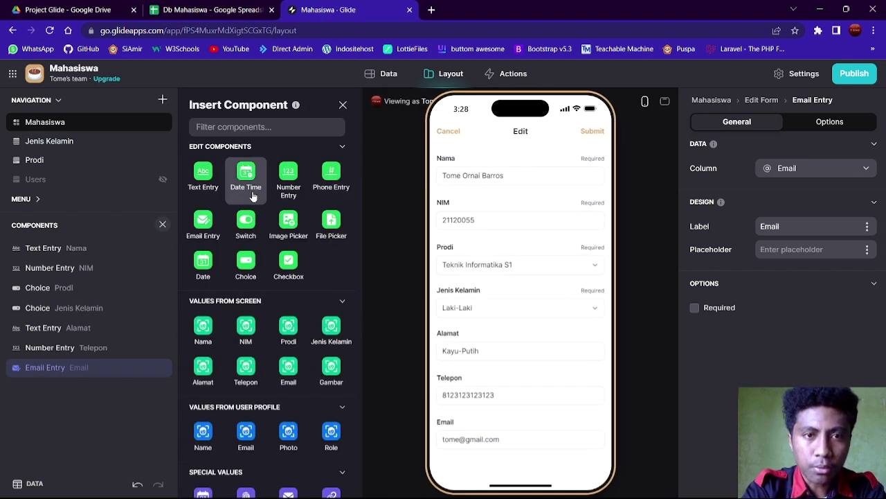
text(up)
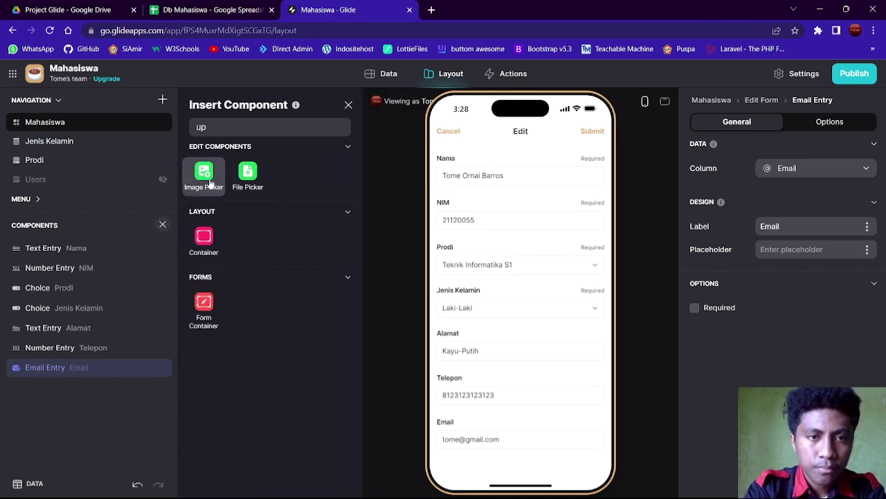
click(244, 176)
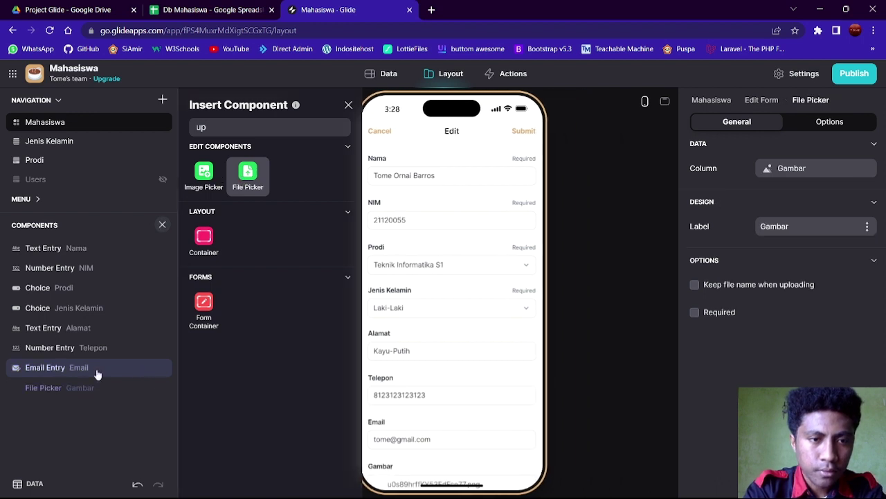
click(106, 388)
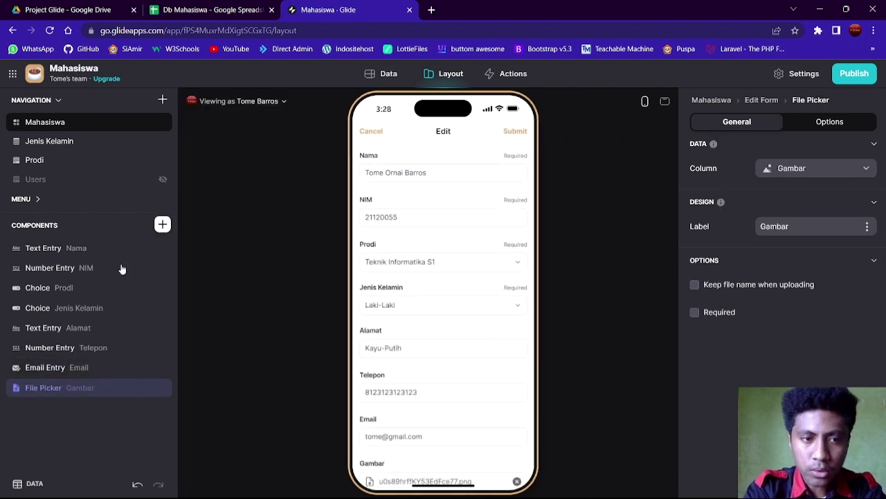
Step: Make the Email, Gambar, Telepon and Alamat fields required
click(58, 367)
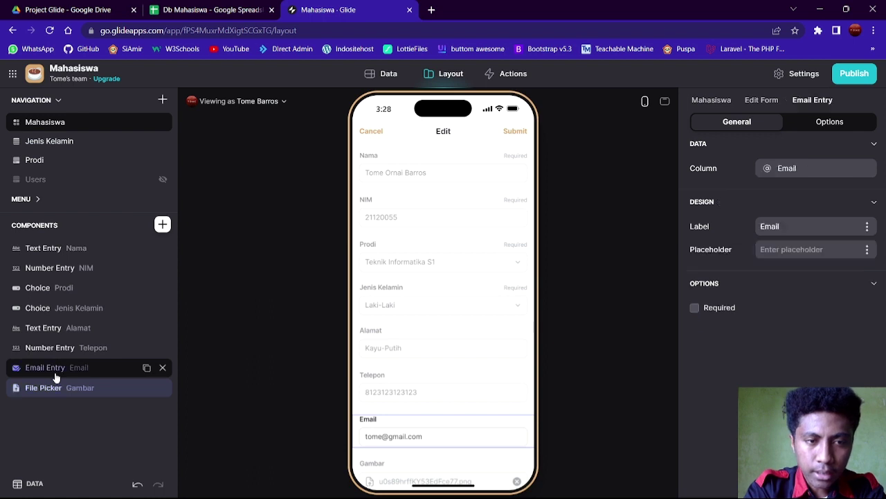
click(720, 314)
click(90, 388)
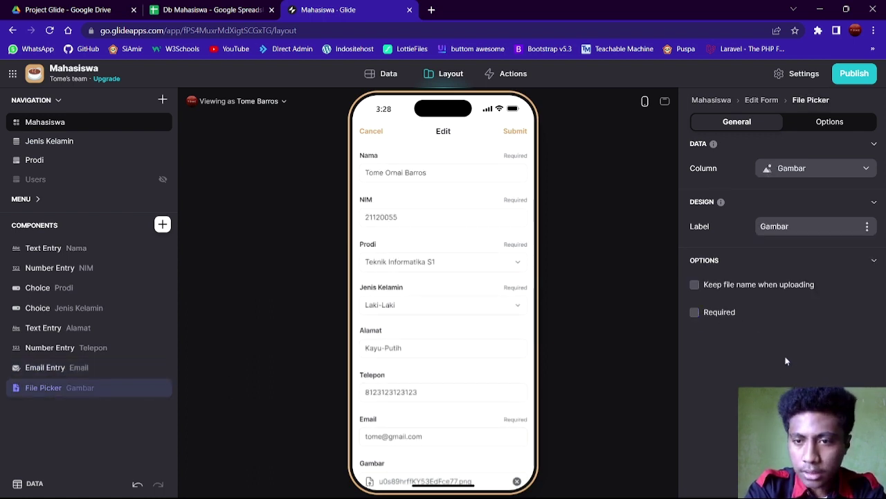
click(723, 313)
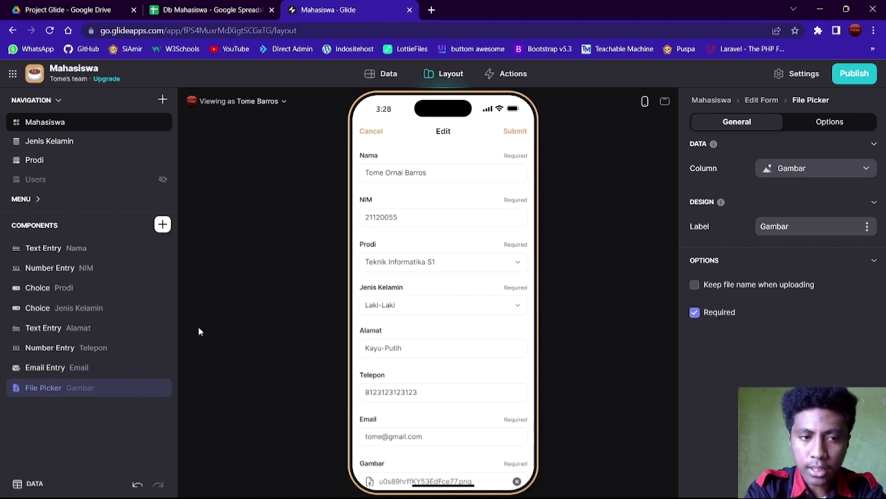
click(65, 350)
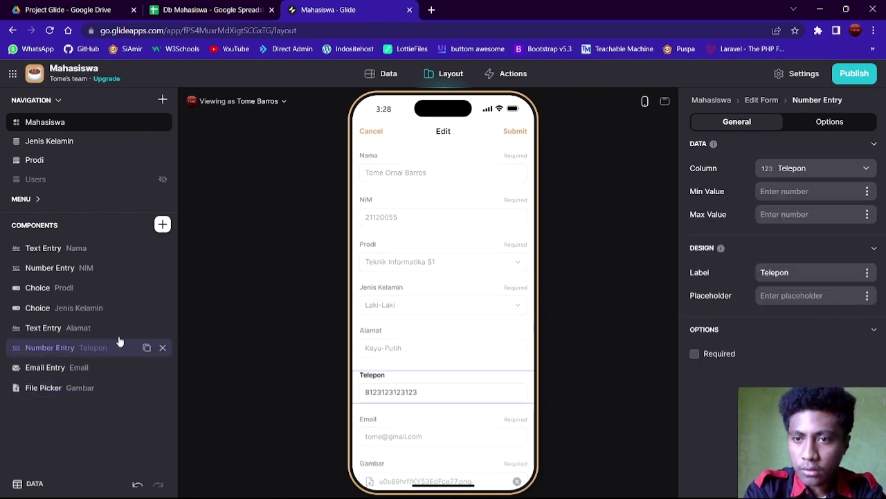
click(706, 355)
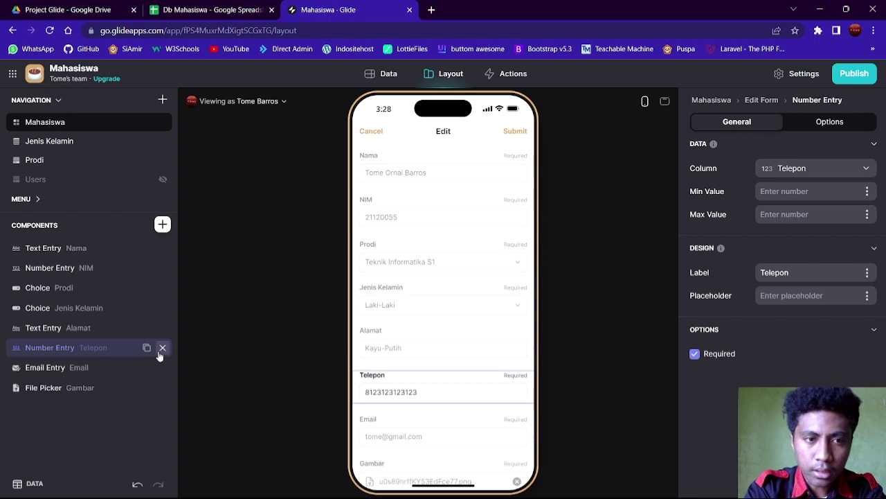
click(63, 334)
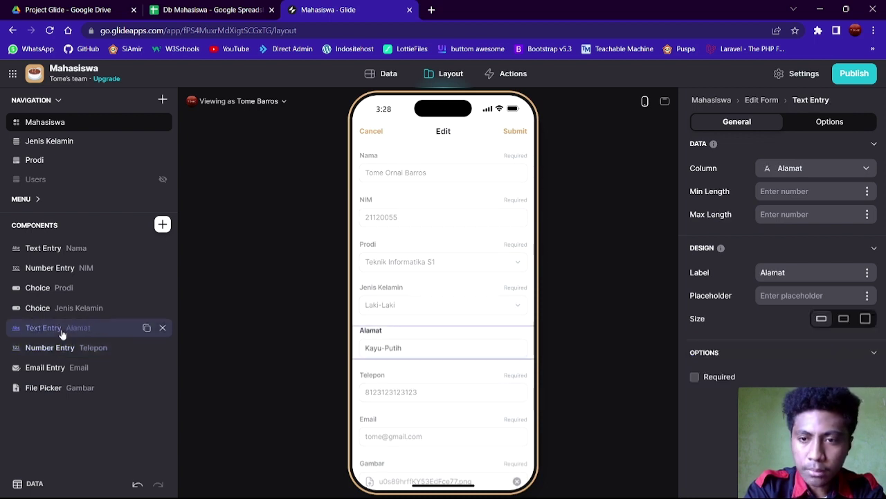
click(695, 376)
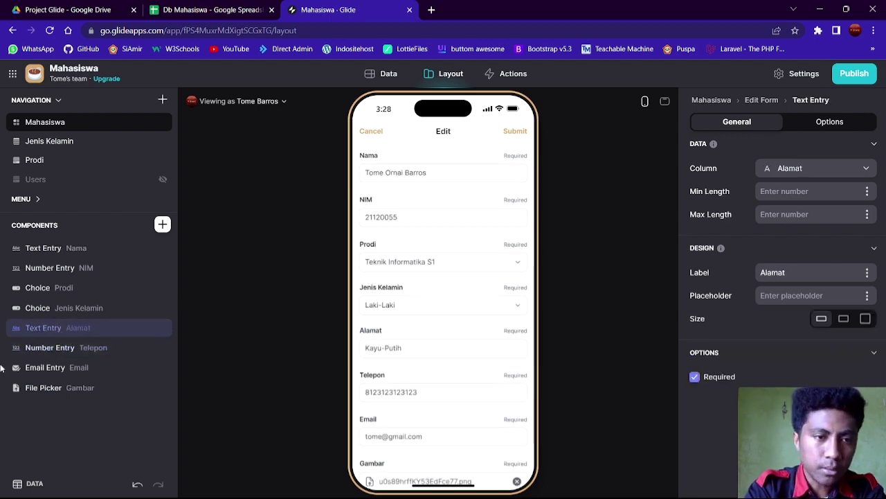
Step: Review the Jenis Kelamin, Prodi, NIM and Nama component settings
click(23, 307)
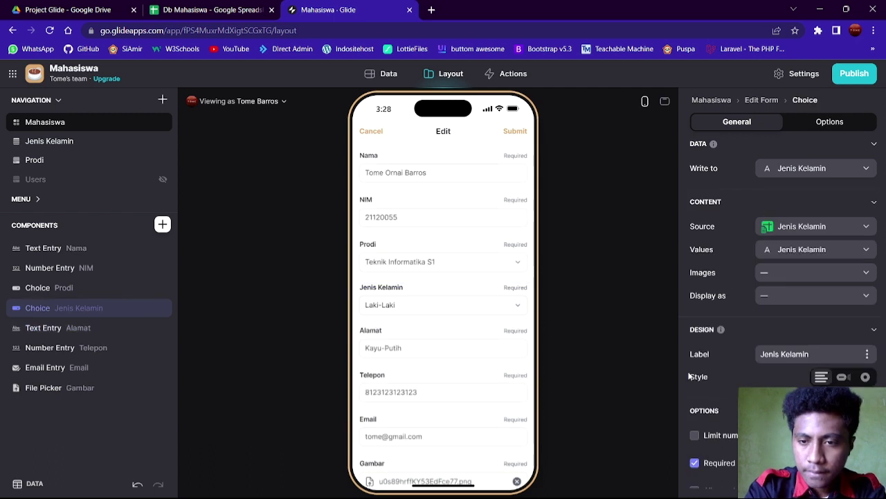
scroll(768, 362, down, 3)
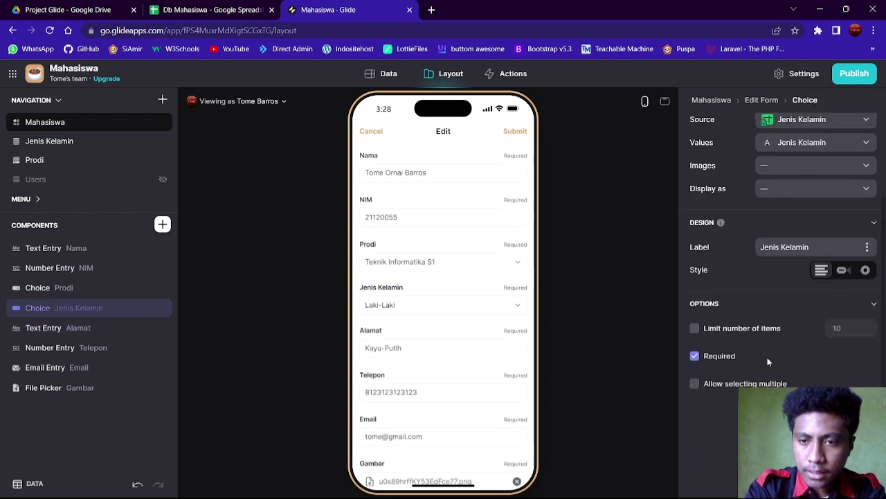
click(25, 288)
scroll(686, 371, down, 3)
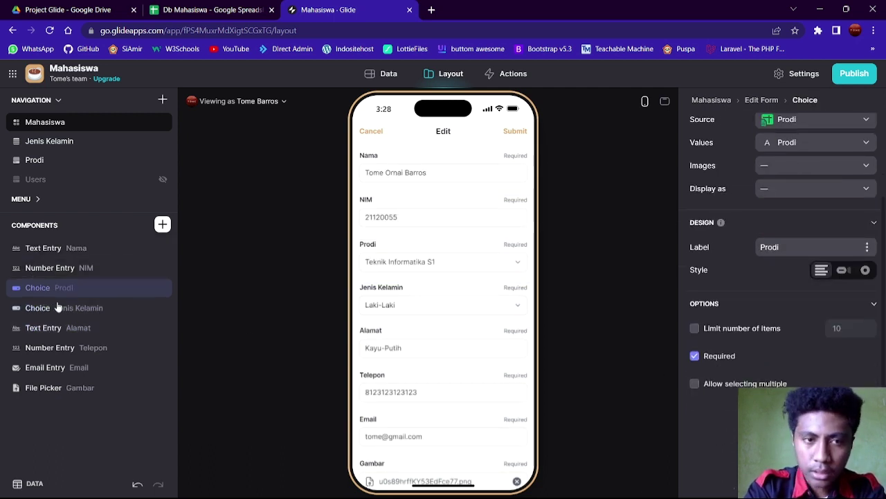
click(50, 267)
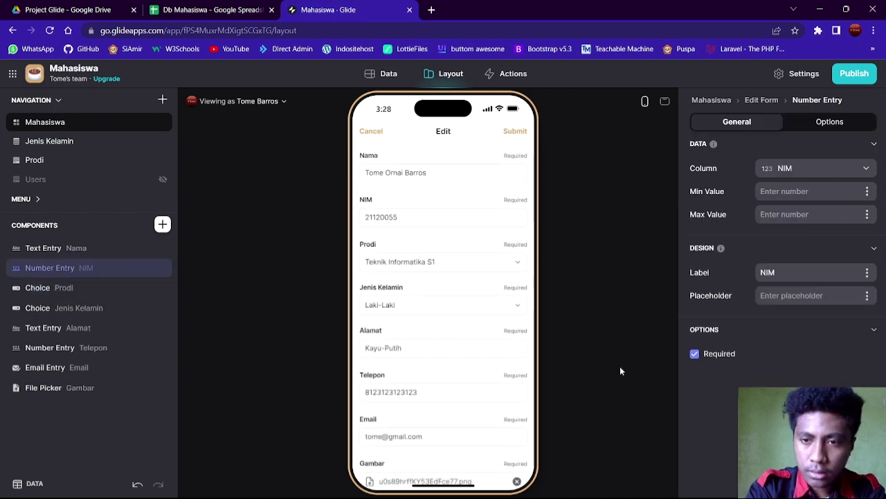
click(89, 247)
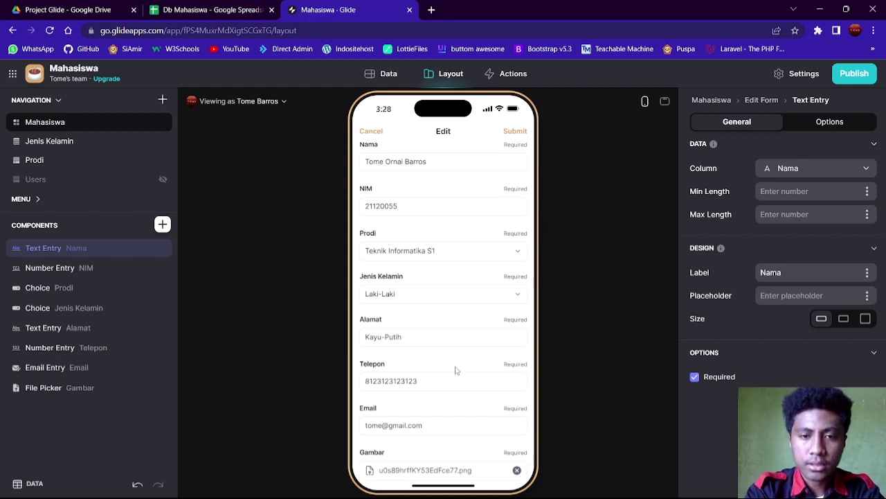
Step: Delete the last word of the first student's name and submit the edit
double_click(419, 176)
key(BackSpace)
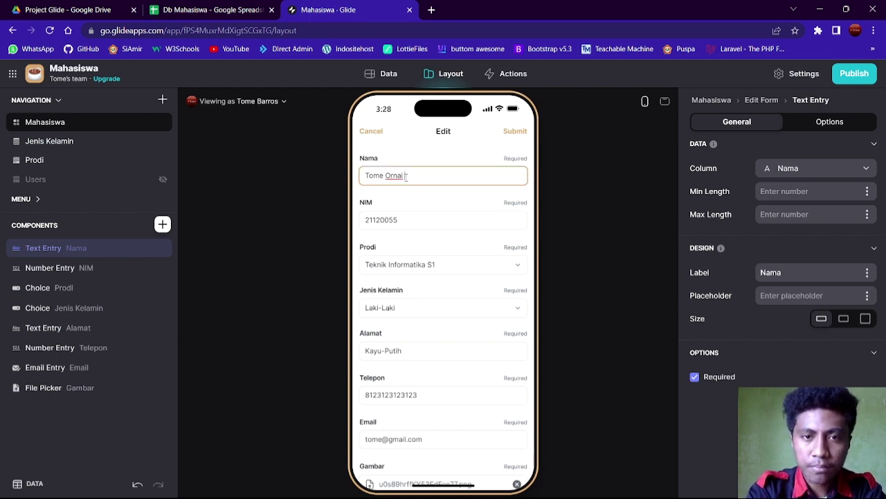
click(510, 135)
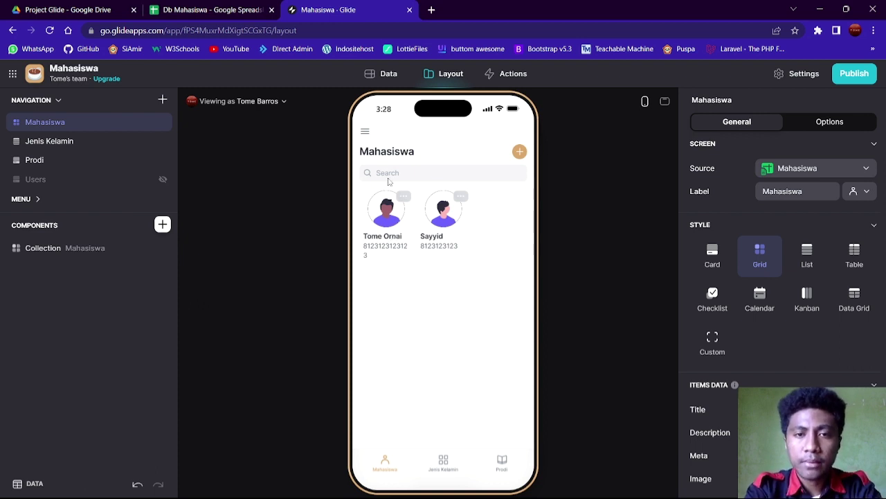
Step: Test the grid search with 'dasdas', then clear it
text(dasdas)
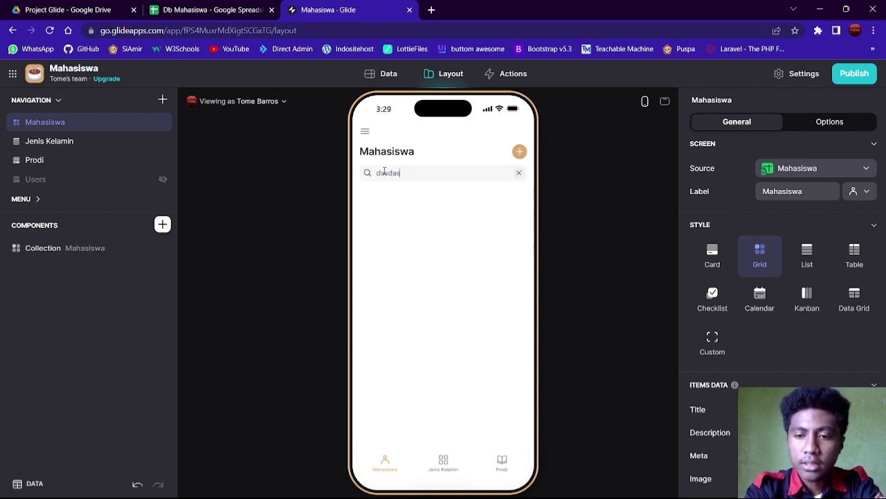
key(ctrl+a)
key(BackSpace)
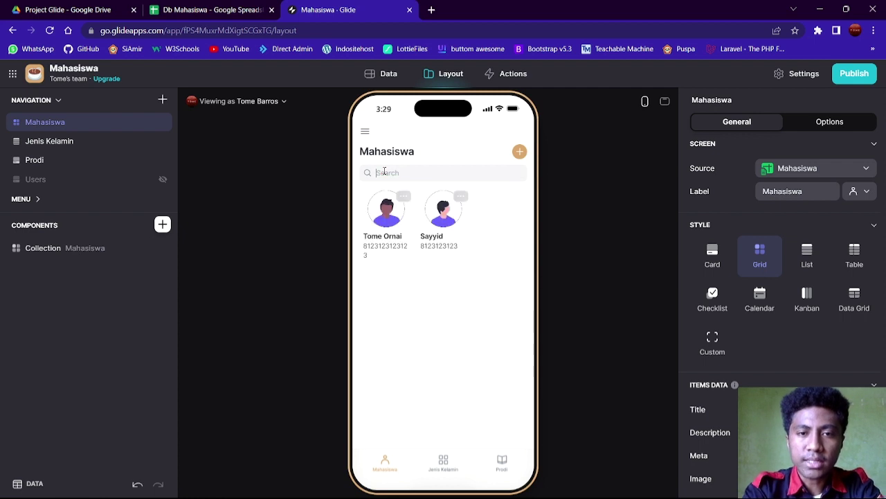
Step: Open the student's details screen and look over its navigation title settings
click(393, 219)
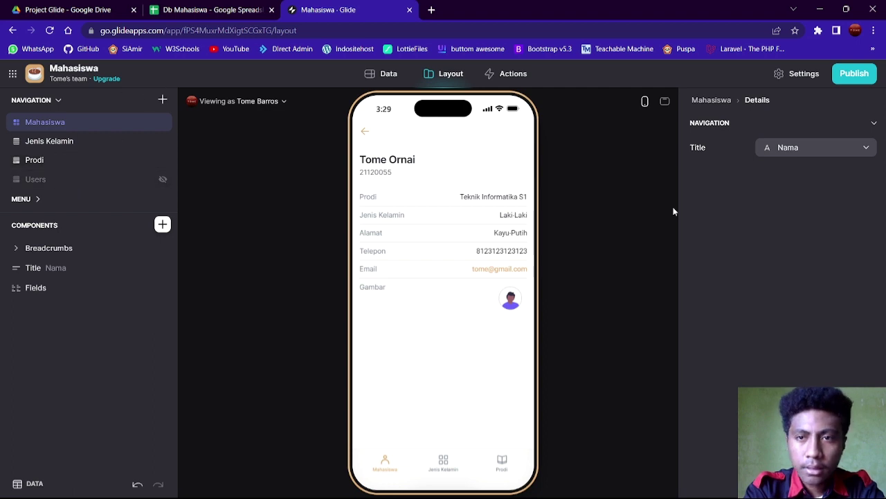
click(873, 123)
click(873, 124)
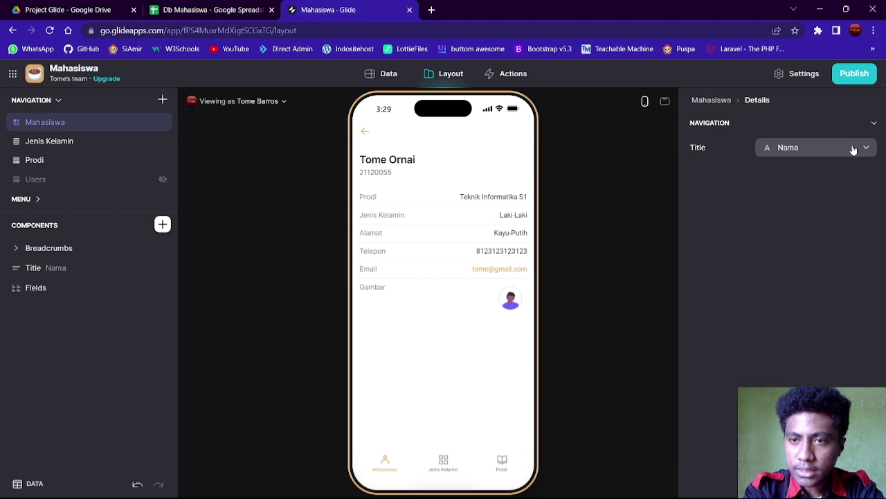
click(861, 147)
click(853, 149)
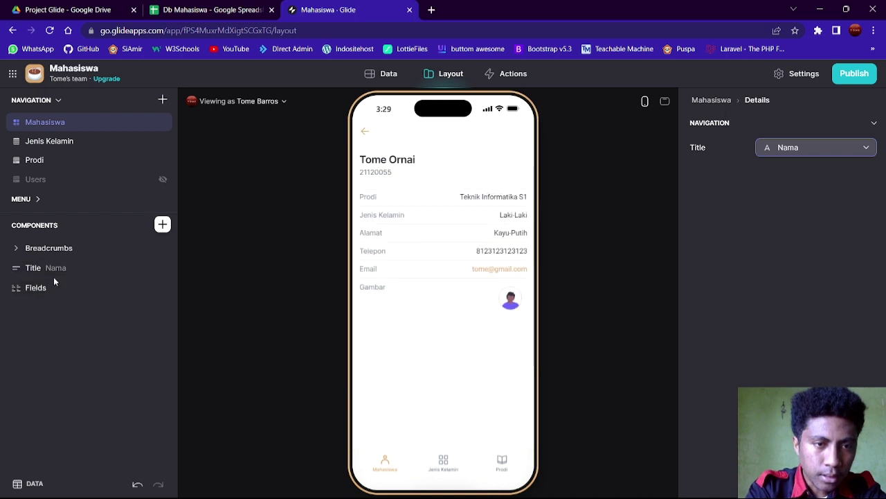
Step: Inspect the Fields component, leaving the Prodi label unchanged, then the Breadcrumbs component
click(36, 290)
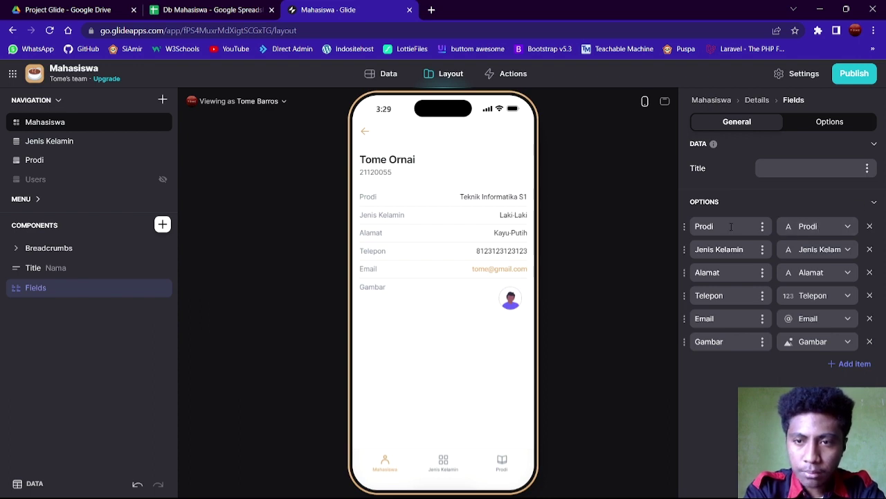
drag(731, 227, 664, 231)
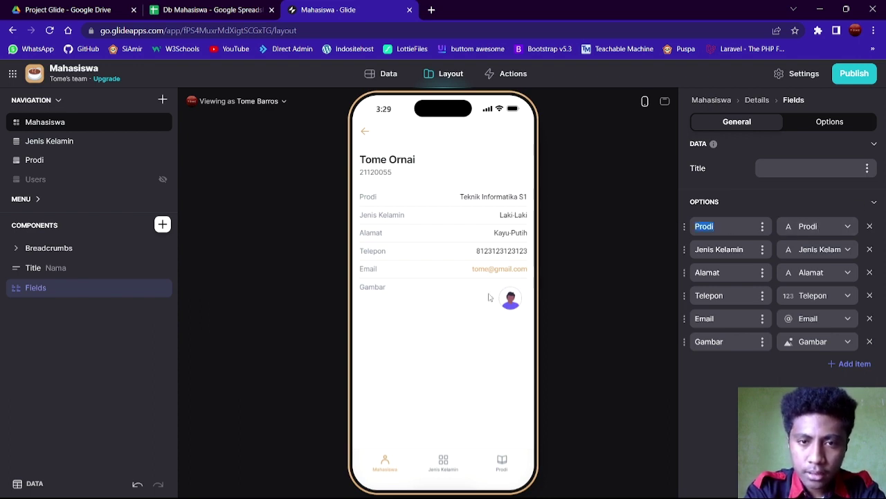
click(32, 208)
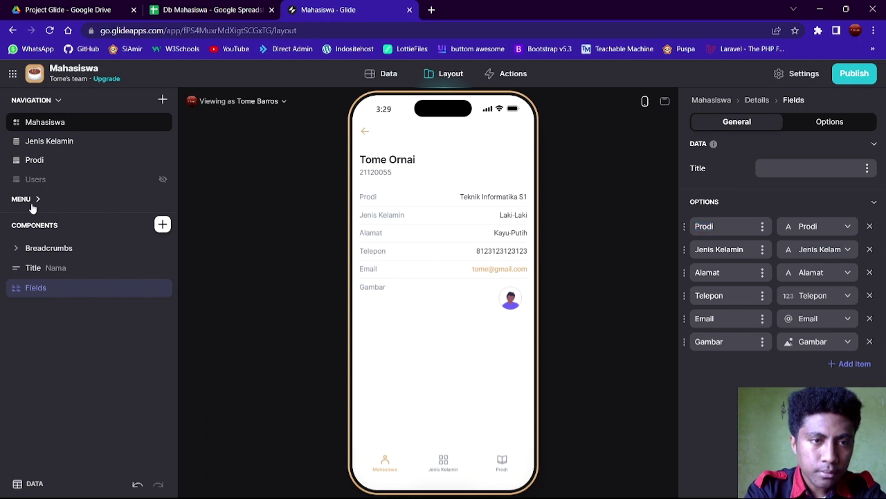
click(30, 251)
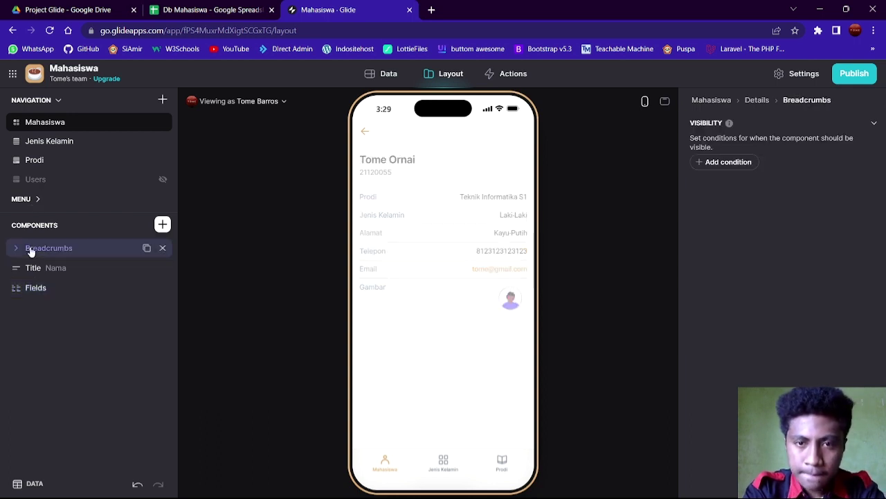
Step: Try the Cover, Image and Profile title styles, settling on Image with the large Gambar photo
click(35, 275)
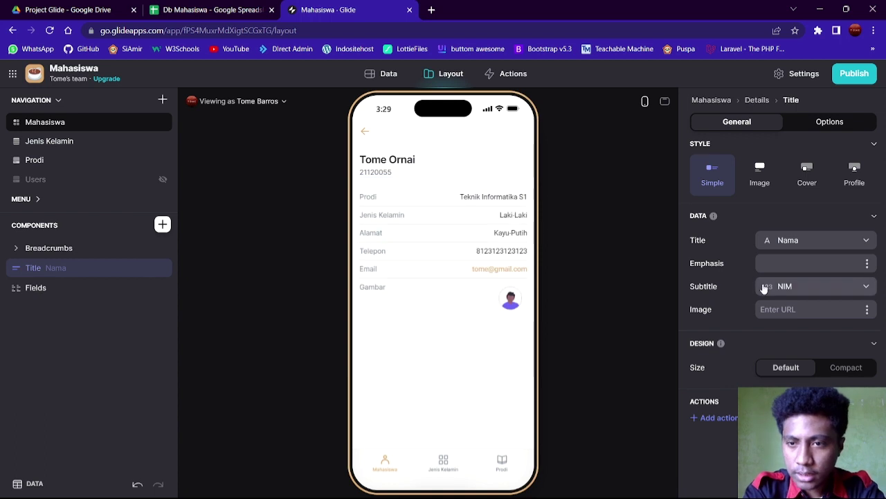
scroll(835, 304, down, 1)
scroll(835, 309, up, 1)
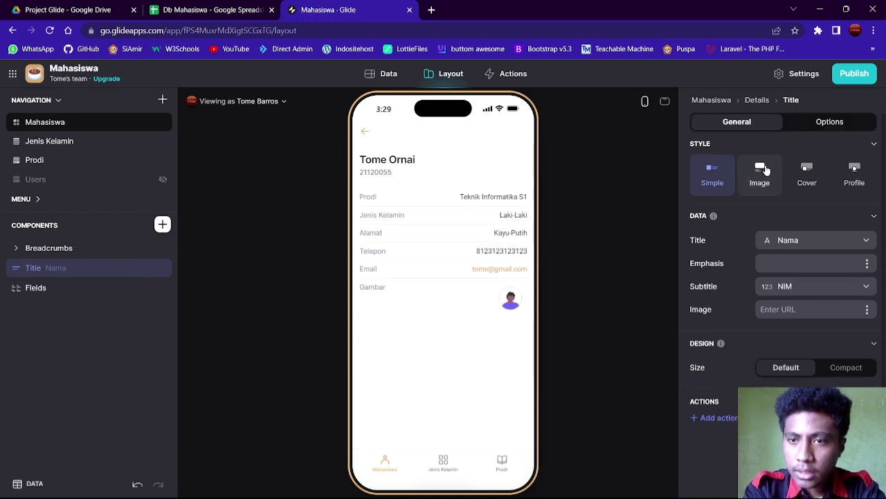
click(800, 176)
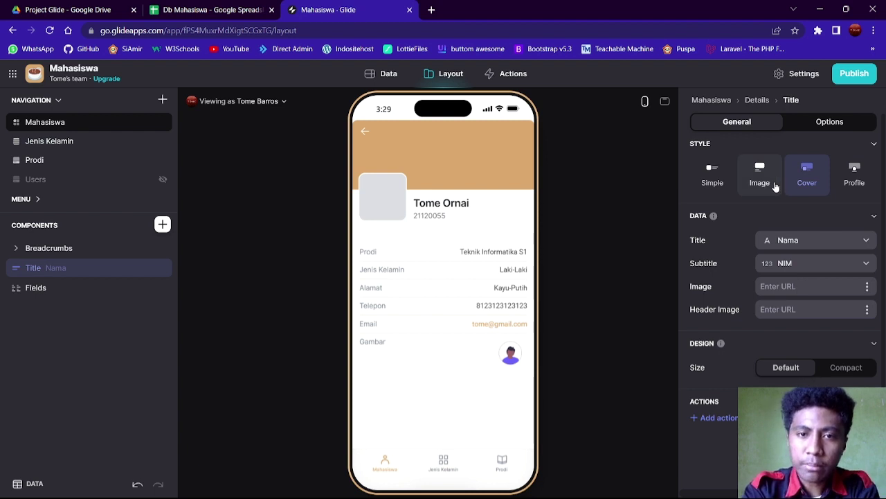
click(774, 184)
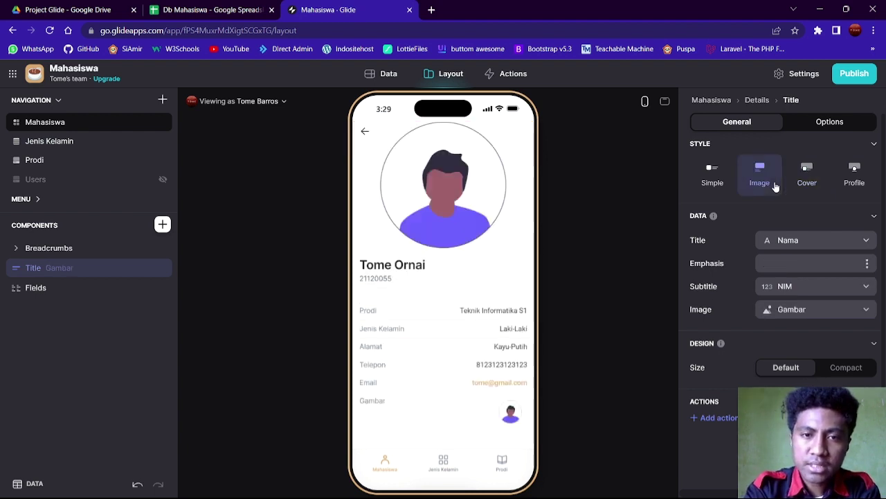
click(852, 191)
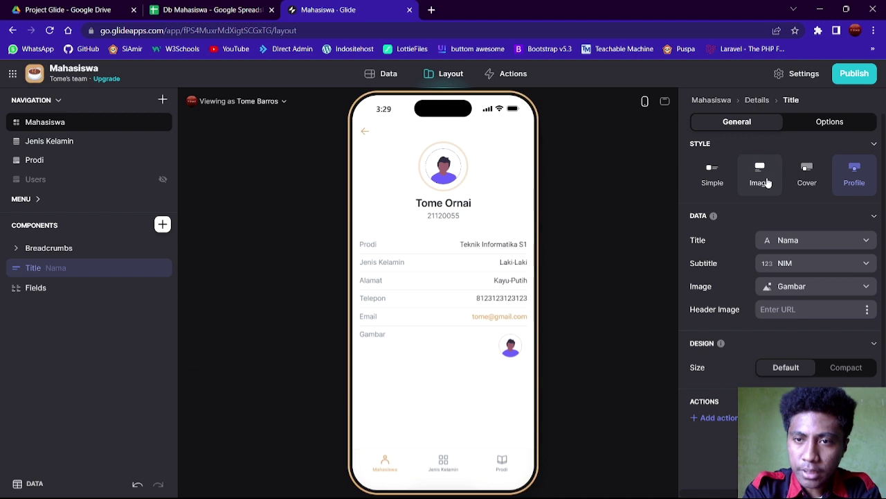
click(762, 183)
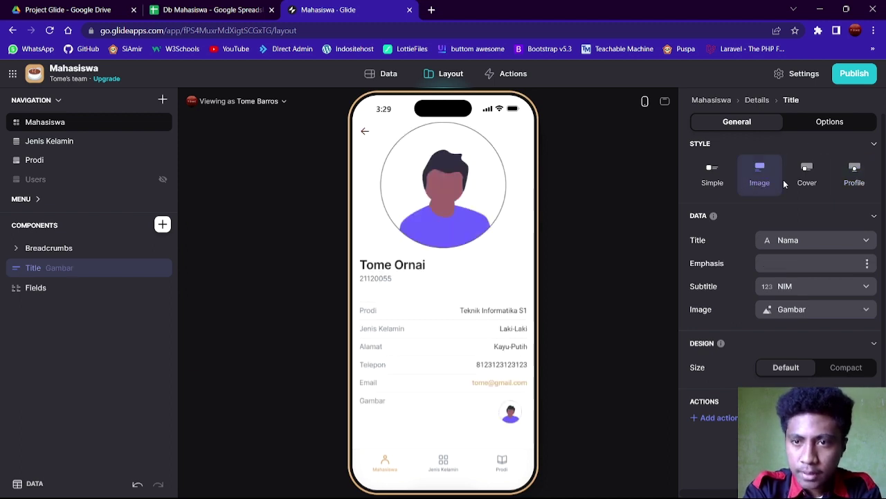
click(789, 185)
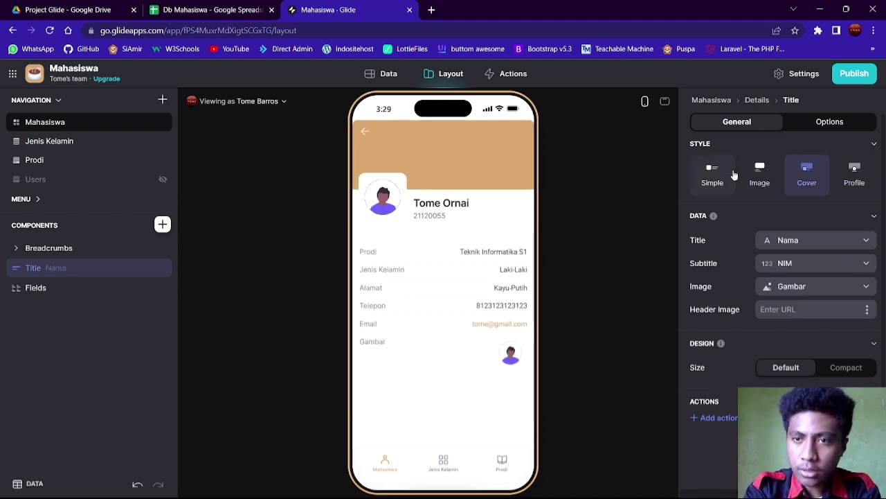
click(757, 178)
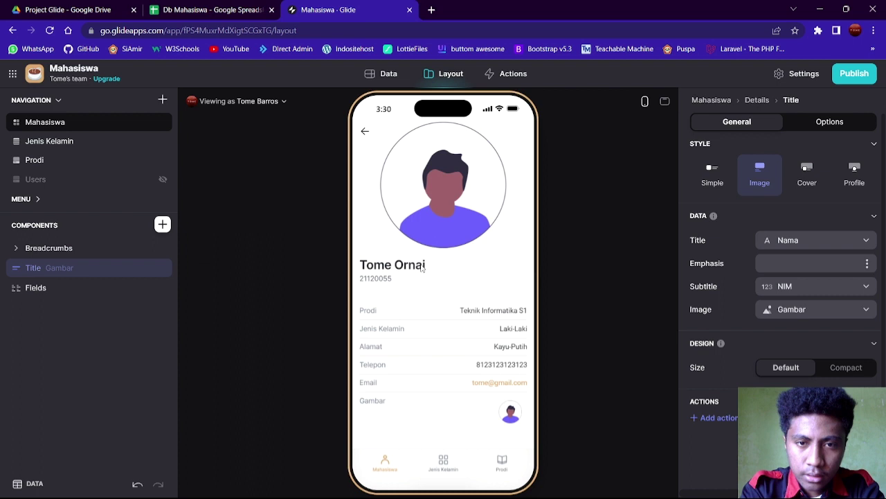
click(369, 293)
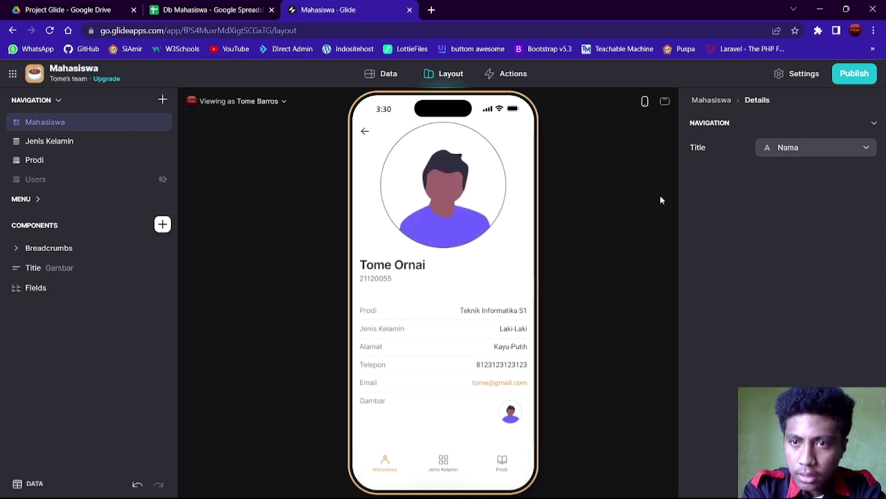
click(664, 103)
scroll(515, 201, down, 1)
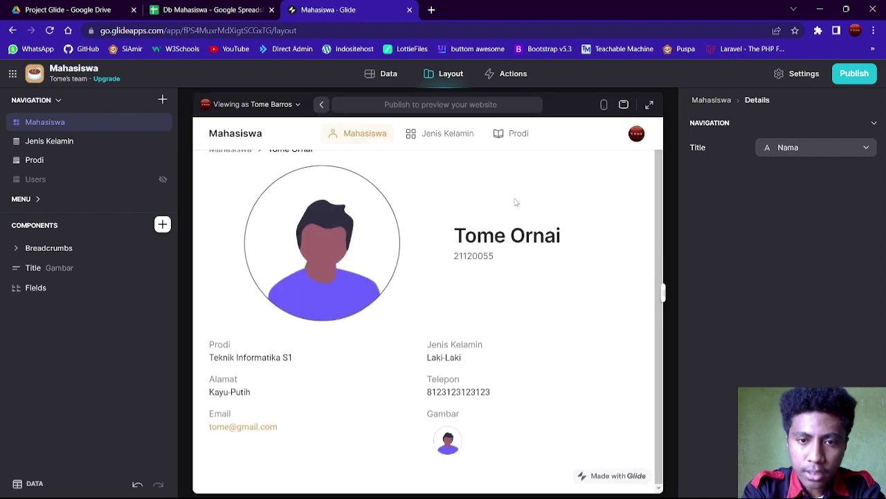
scroll(556, 194, up, 1)
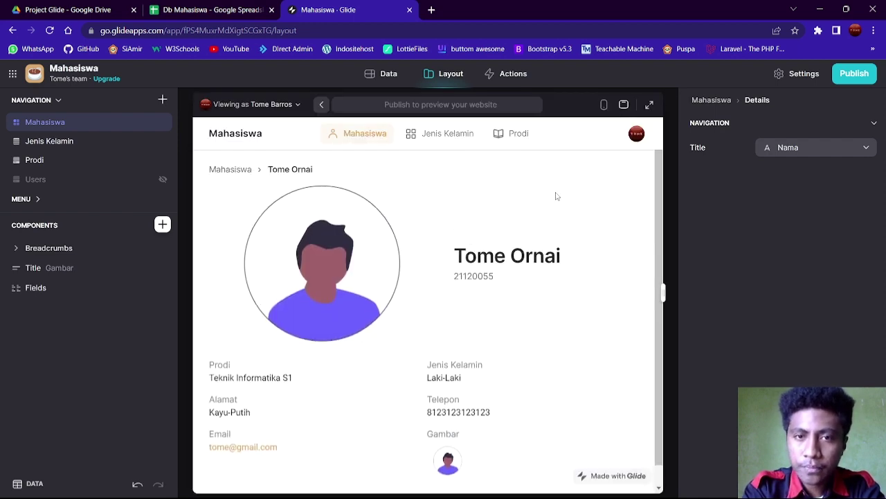
click(605, 105)
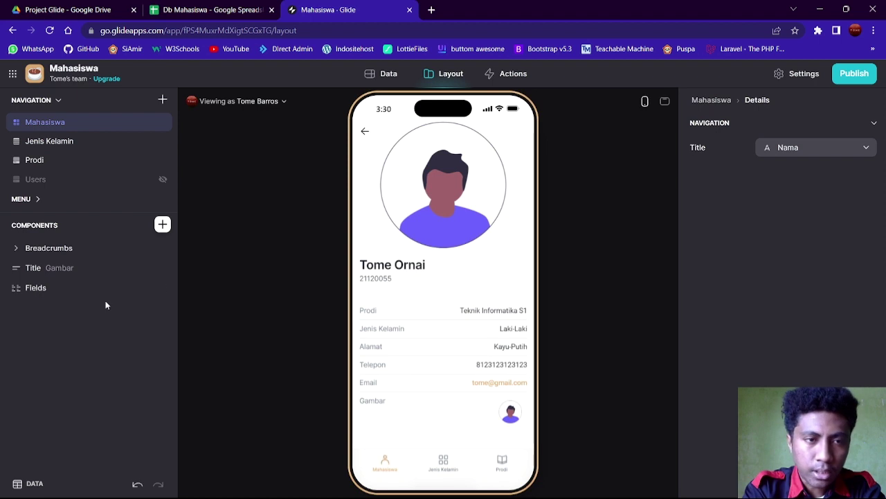
click(55, 268)
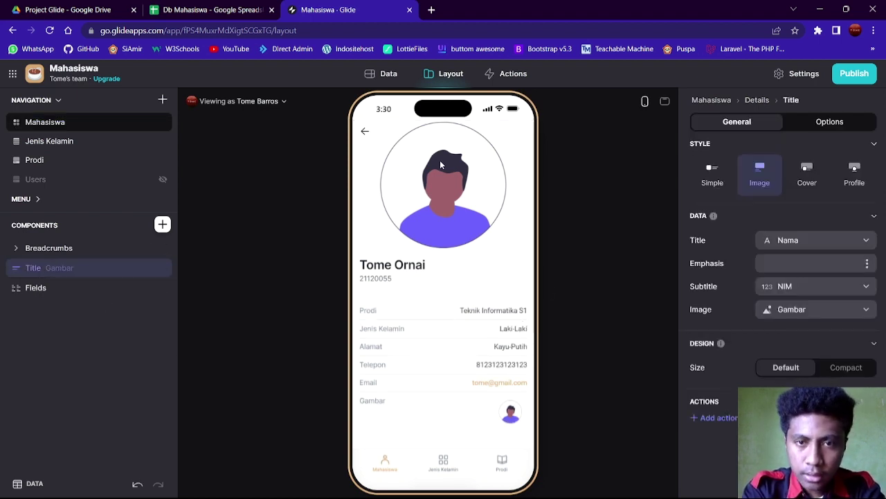
Step: Remove the Gambar field and give the fields section the heading 'Data Mahasiswa'
click(58, 288)
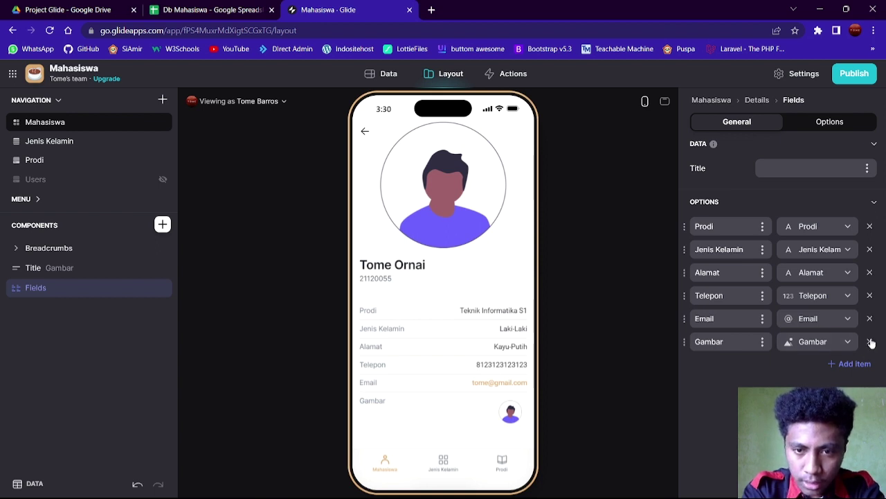
click(869, 342)
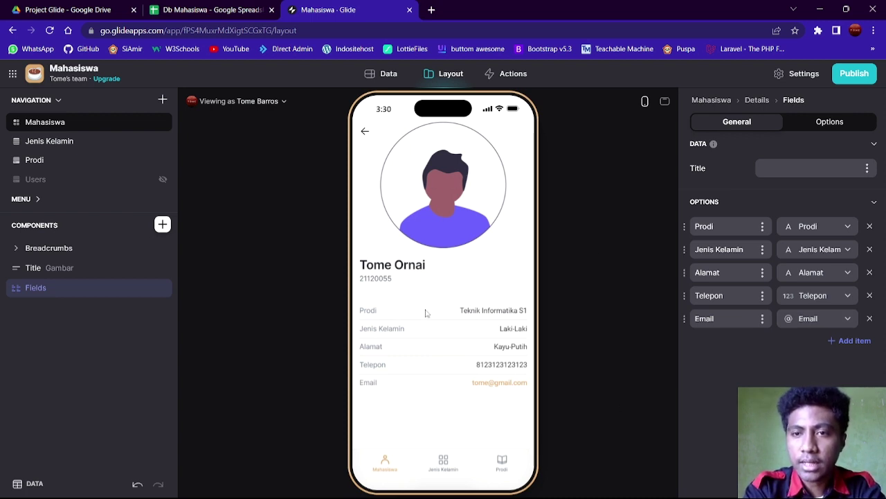
click(795, 161)
text(Data Mahasiswa)
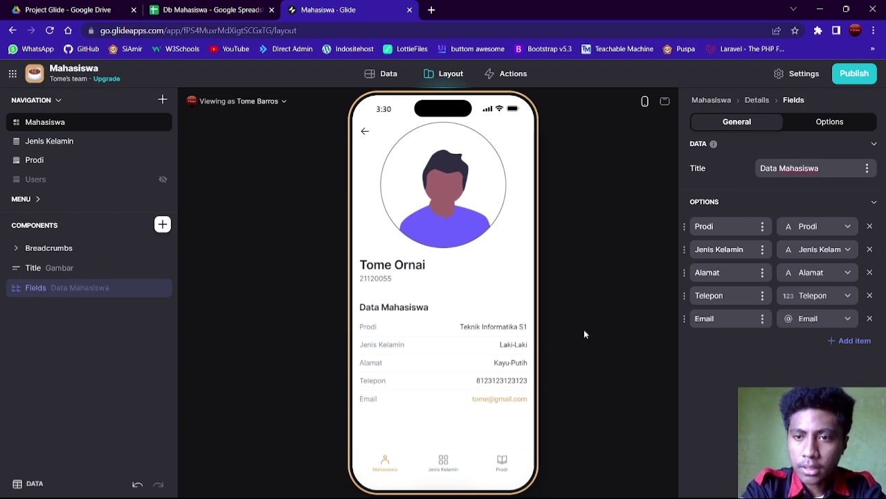
Step: Start a visibility condition on the fields, cancel the security warning, and return to Details
click(819, 131)
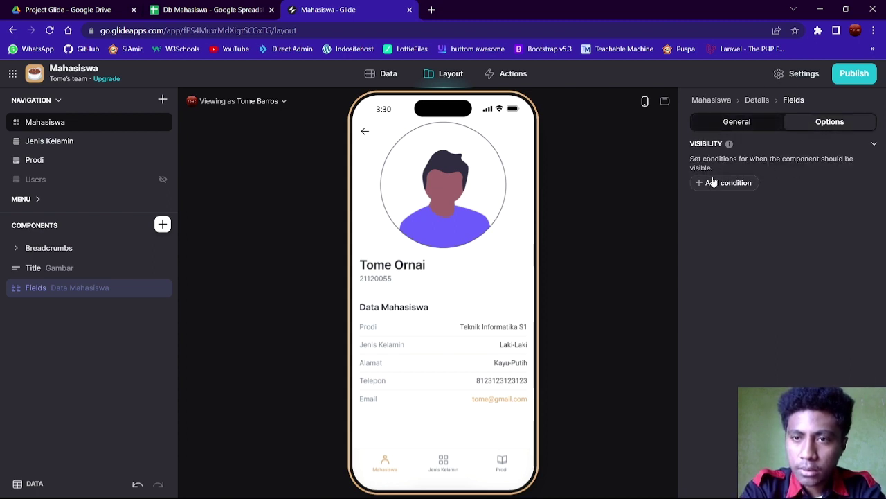
click(711, 182)
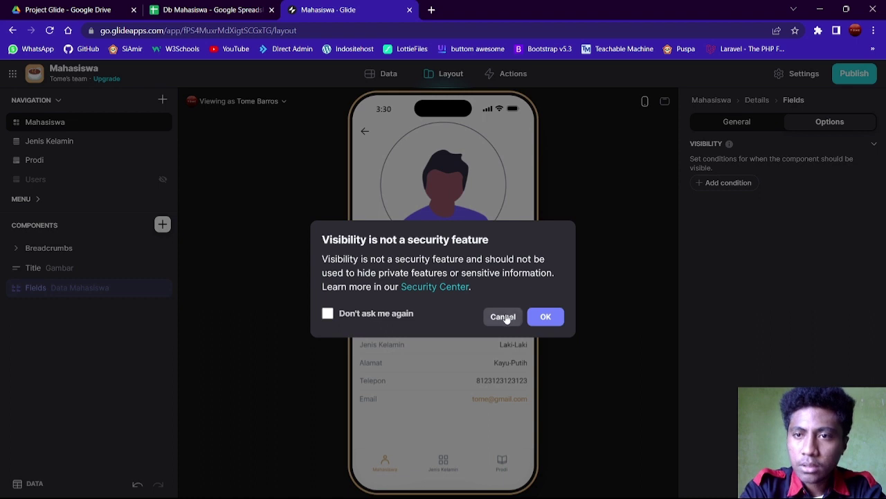
click(504, 317)
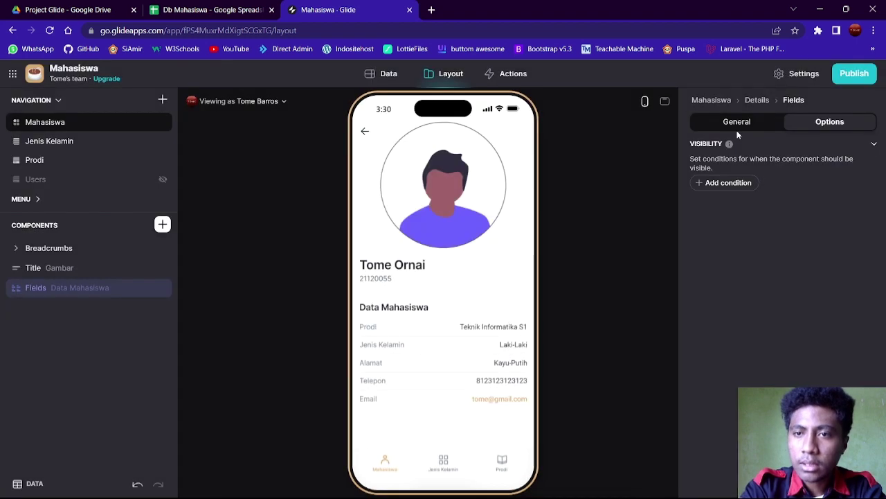
click(755, 101)
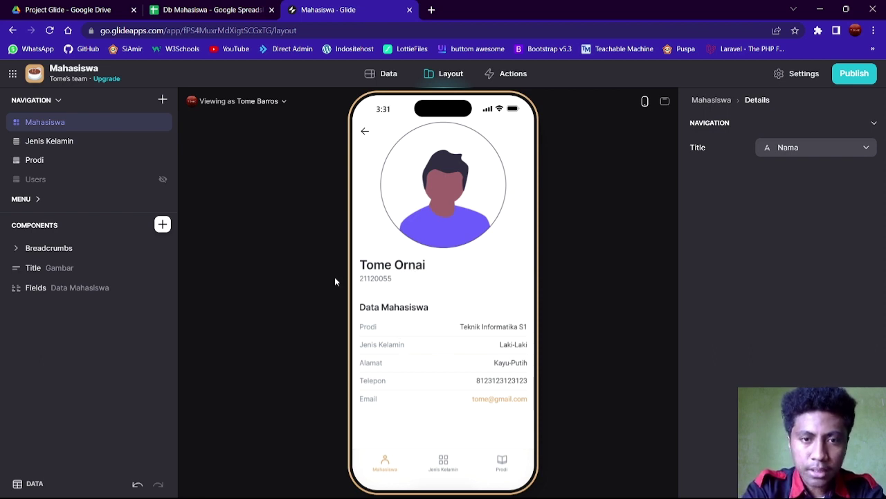
click(160, 227)
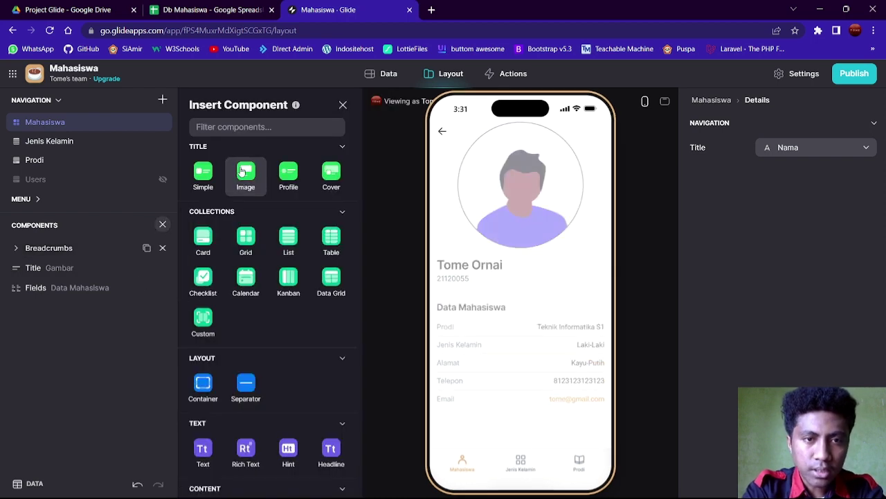
text(title)
key(BackSpace)
key(BackSpace)
key(BackSpace)
key(BackSpace)
key(BackSpace)
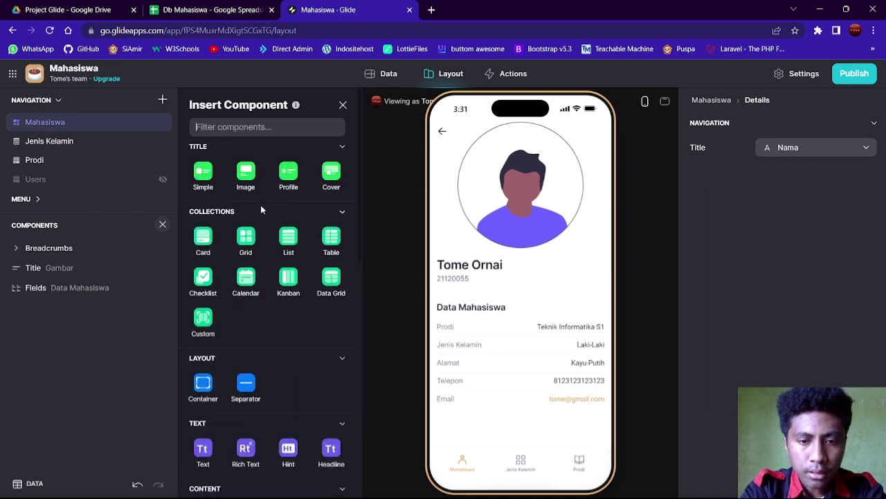
text(ph)
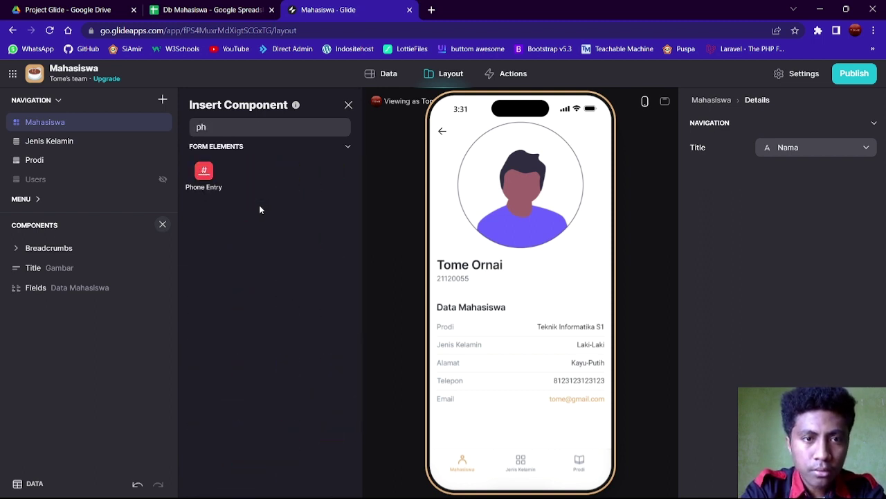
key(BackSpace)
key(BackSpace)
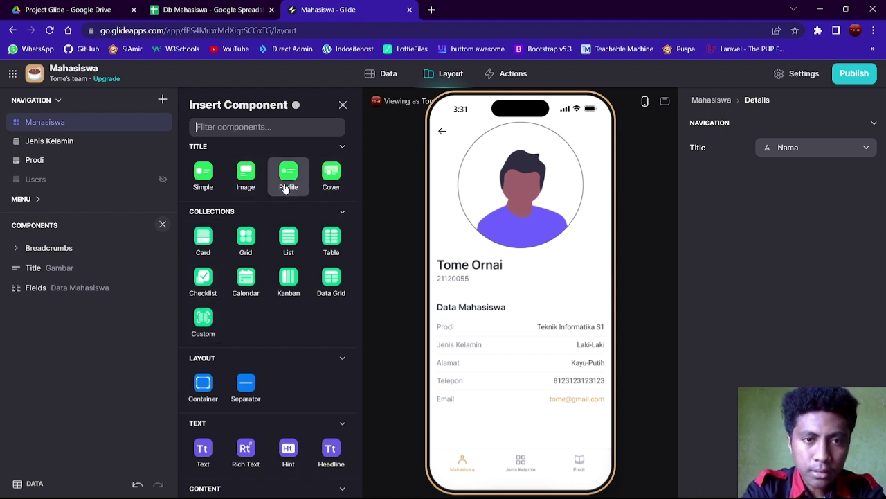
scroll(323, 211, down, 2)
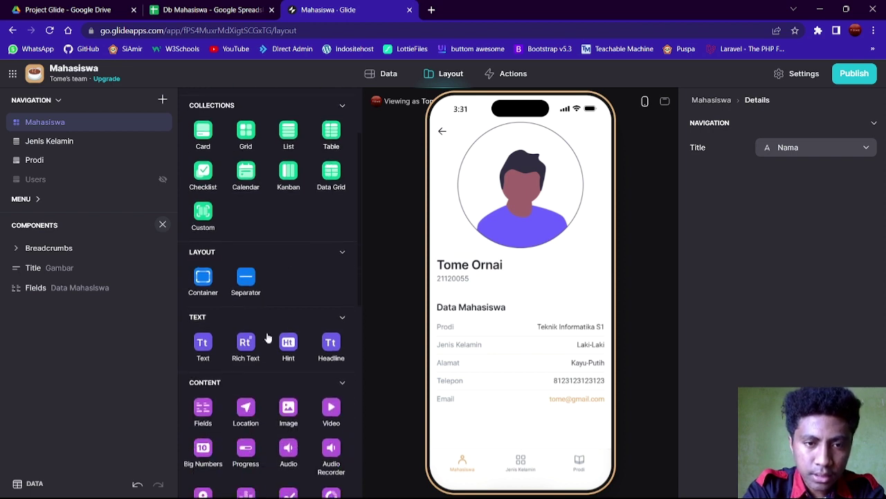
scroll(270, 350, down, 1)
scroll(270, 350, down, 1)
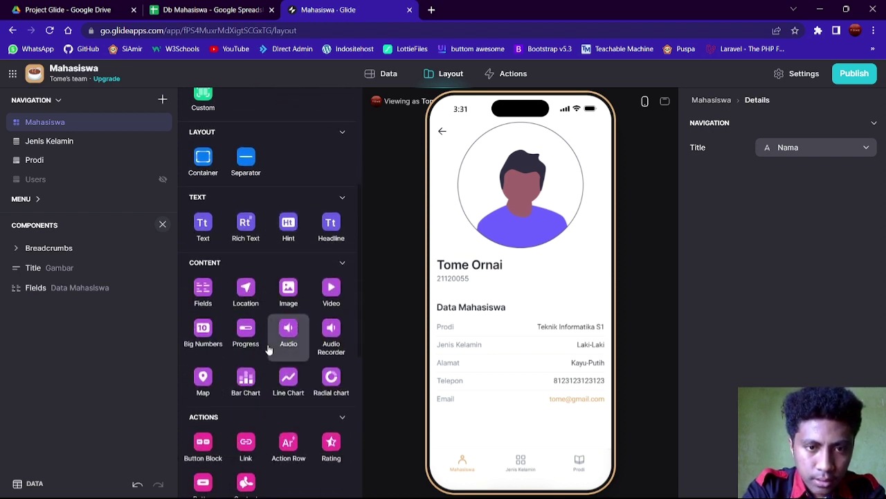
scroll(293, 381, down, 2)
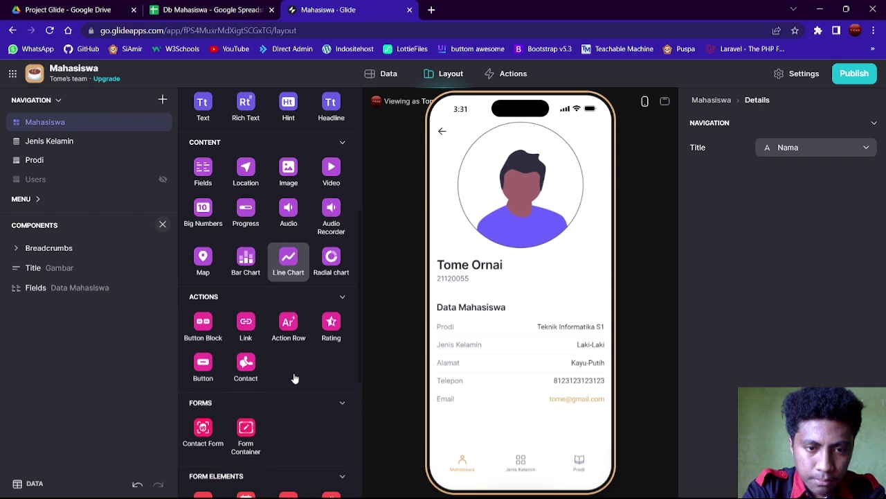
scroll(294, 379, down, 3)
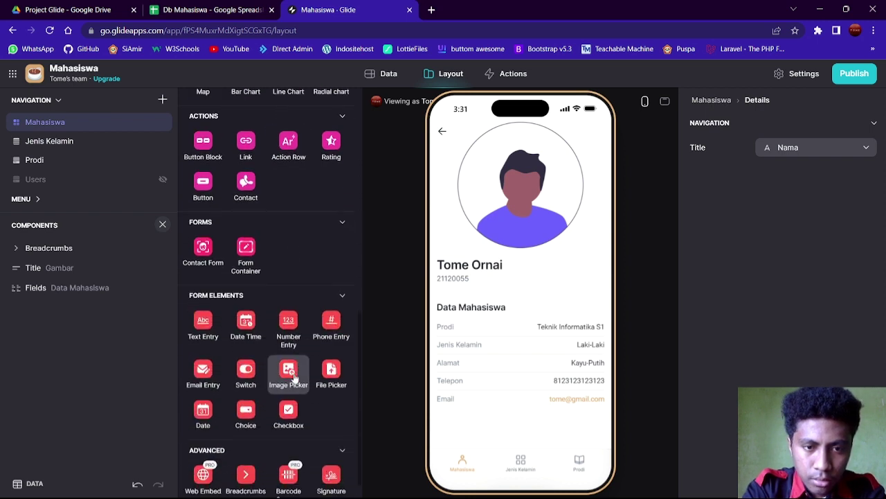
scroll(295, 381, up, 1)
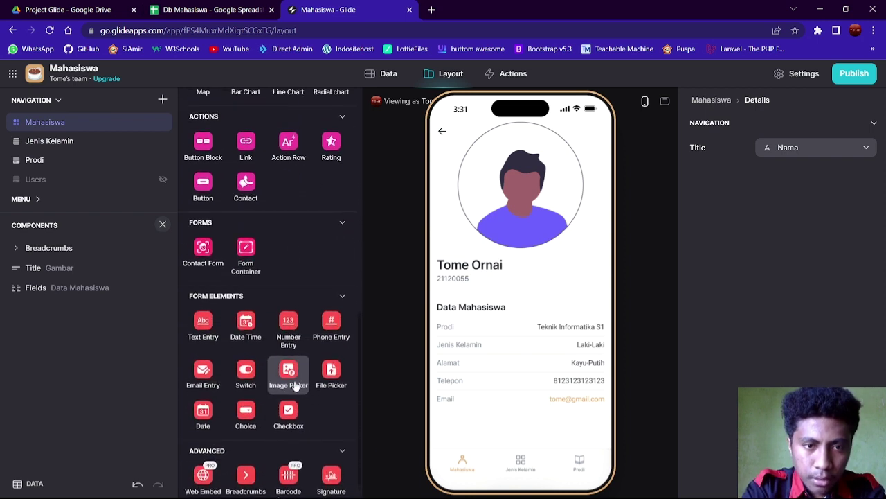
scroll(298, 384, up, 1)
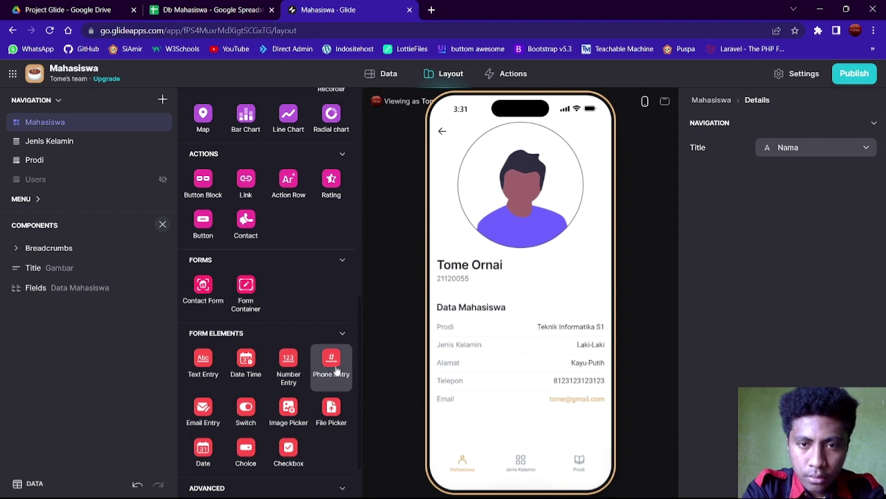
click(335, 369)
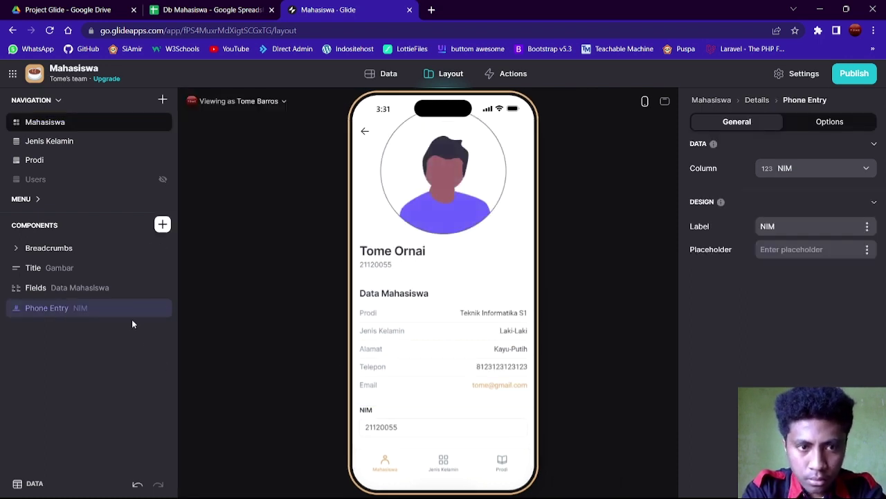
click(161, 309)
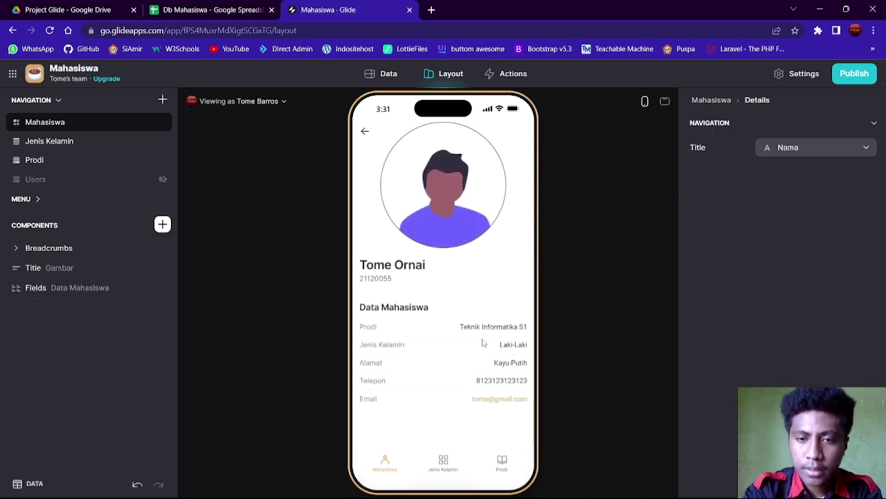
click(496, 406)
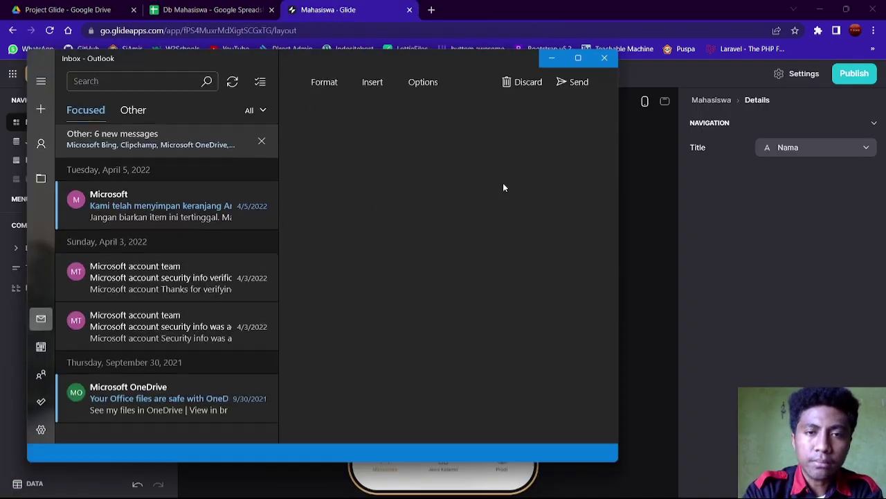
click(605, 61)
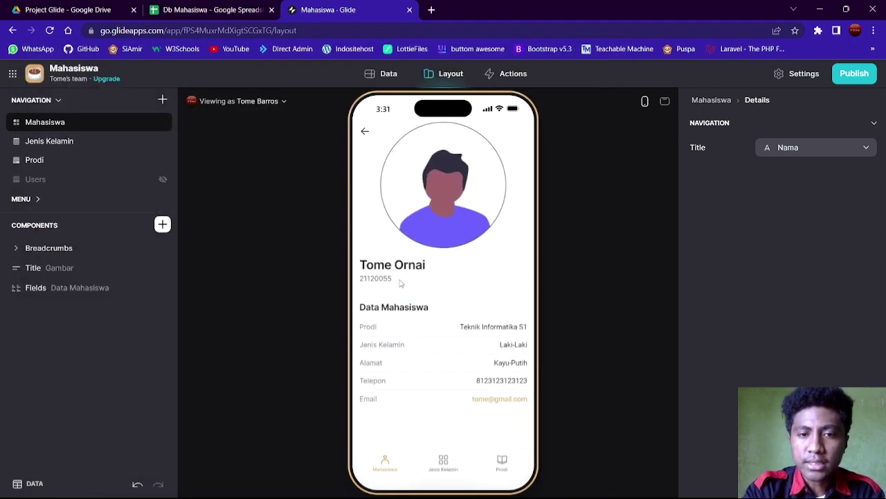
Step: Check the second student's details, then switch to the Jenis Kelamin screen and its properties
click(365, 135)
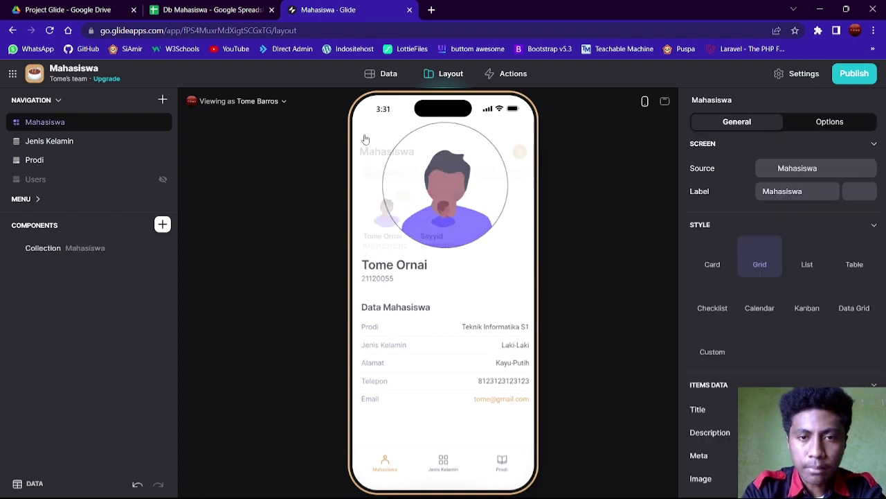
click(458, 230)
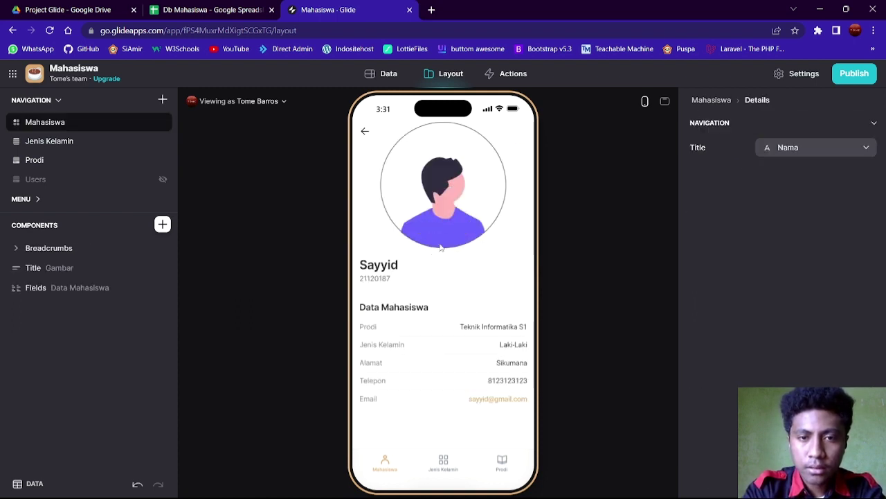
click(365, 132)
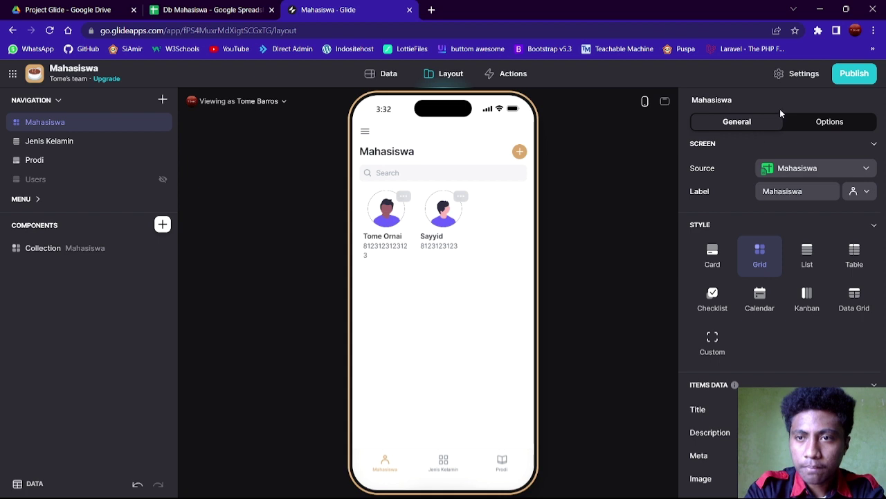
click(40, 144)
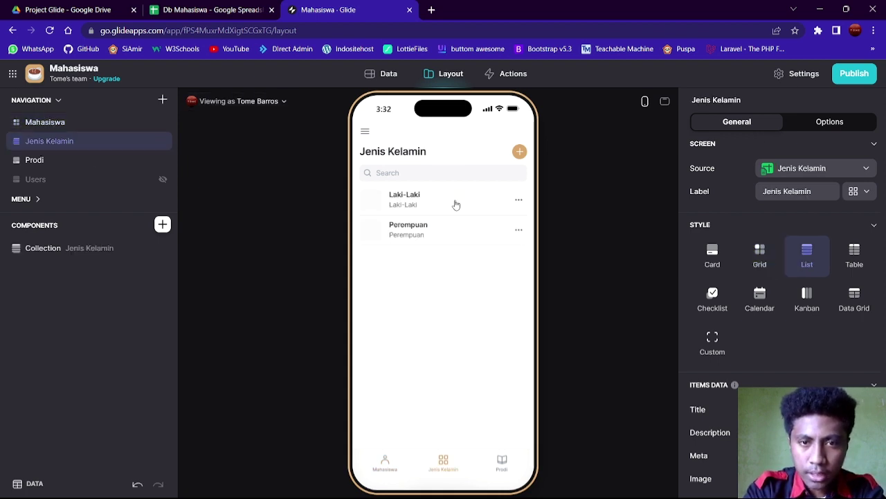
click(509, 462)
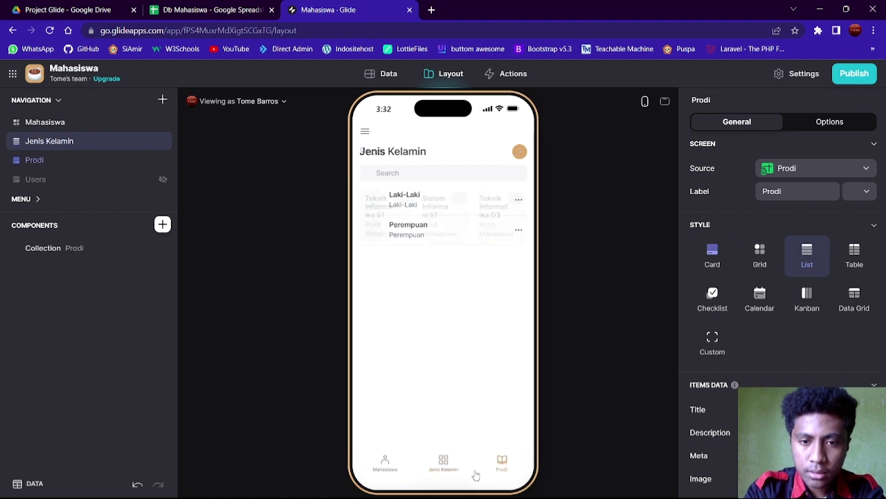
click(443, 462)
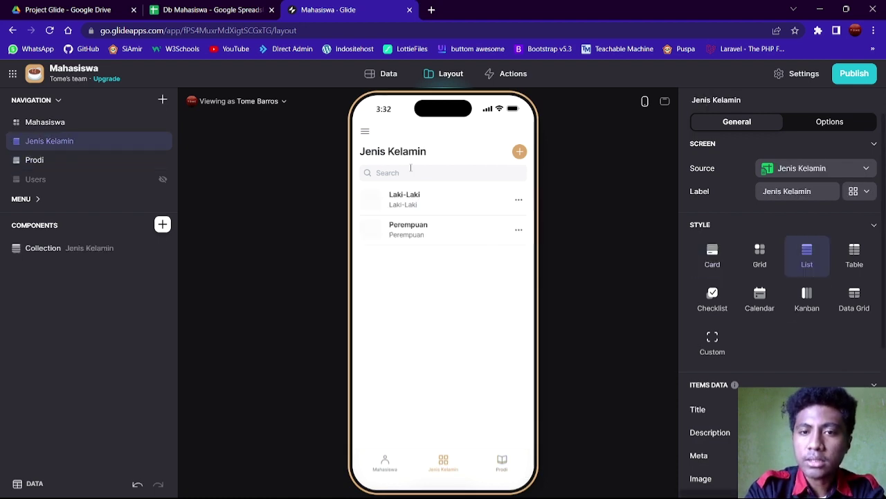
scroll(813, 358, down, 4)
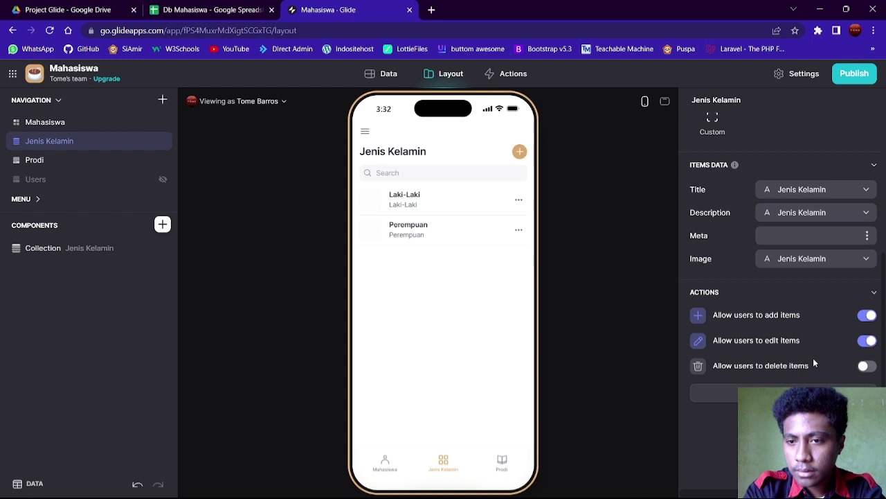
Step: Turn off editing and adding, then try Grid, Kanban, Card and Data Grid styles before returning to Table
click(867, 342)
click(869, 316)
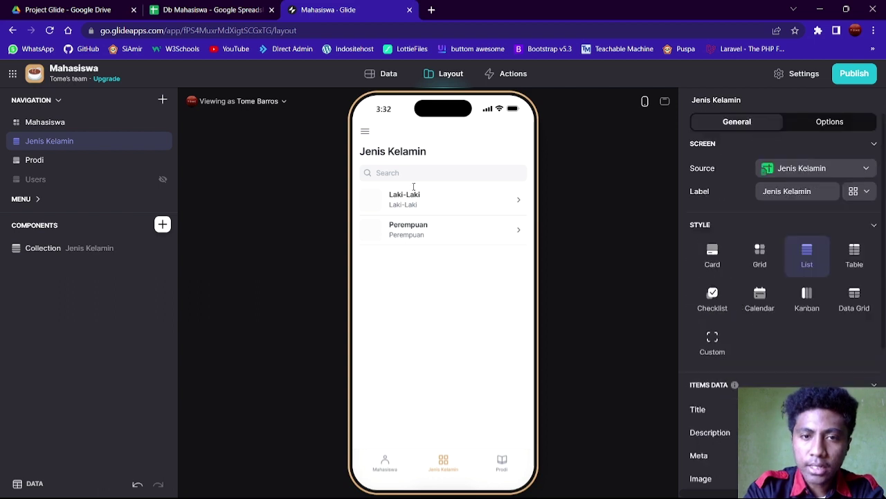
click(760, 267)
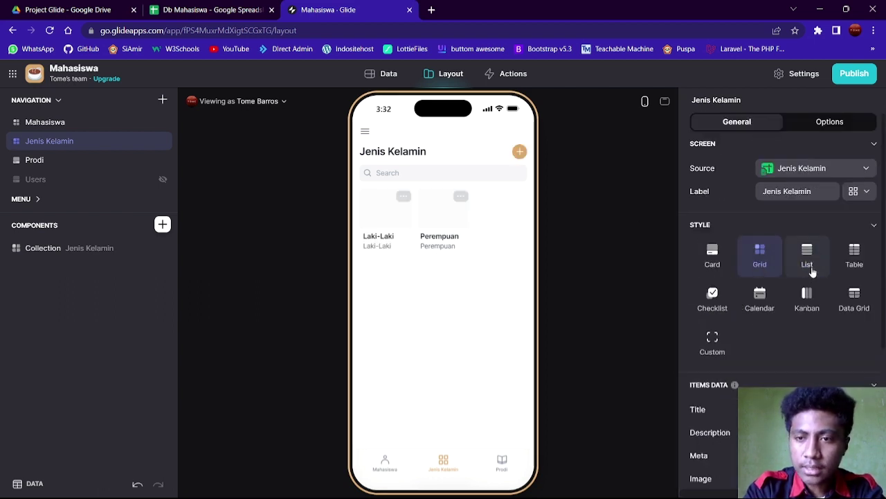
click(807, 298)
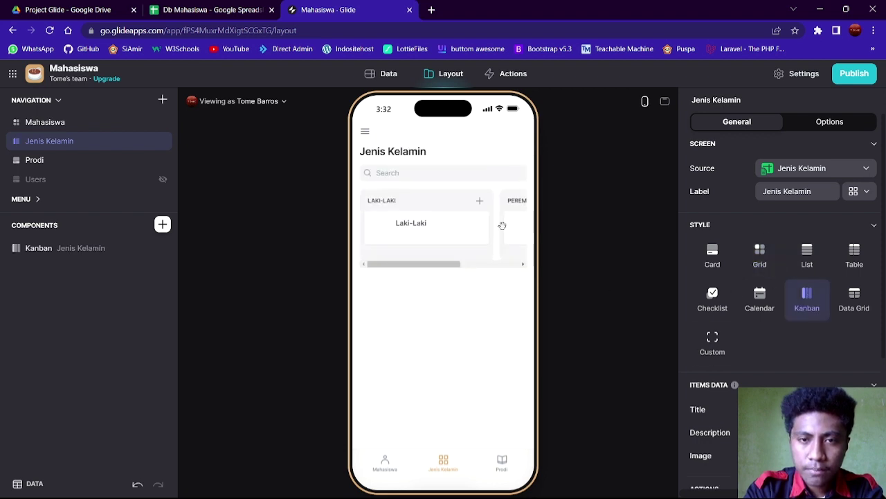
click(705, 258)
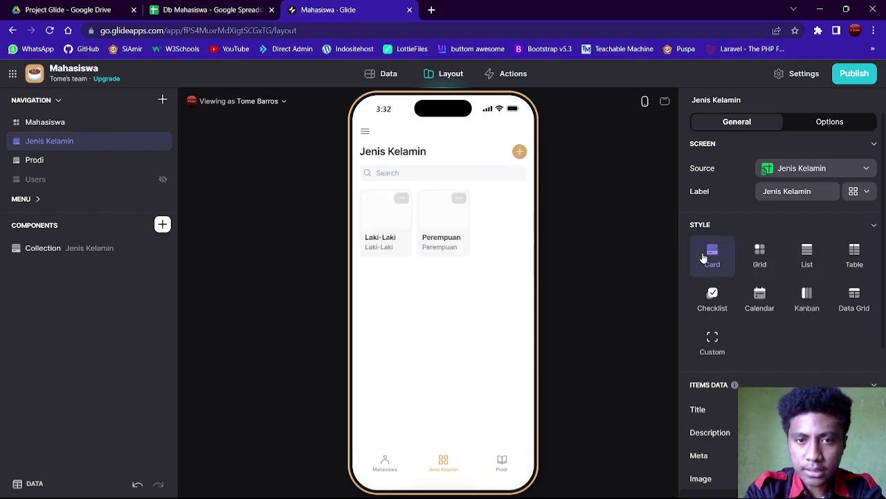
click(850, 256)
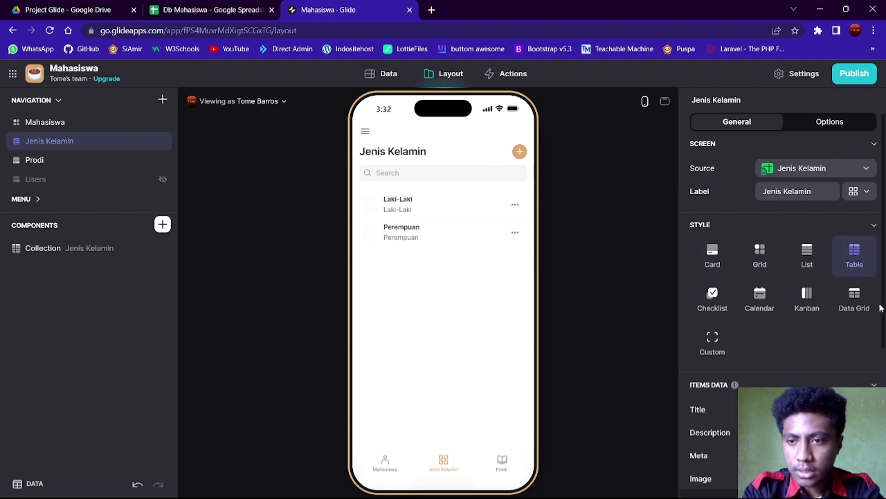
click(856, 295)
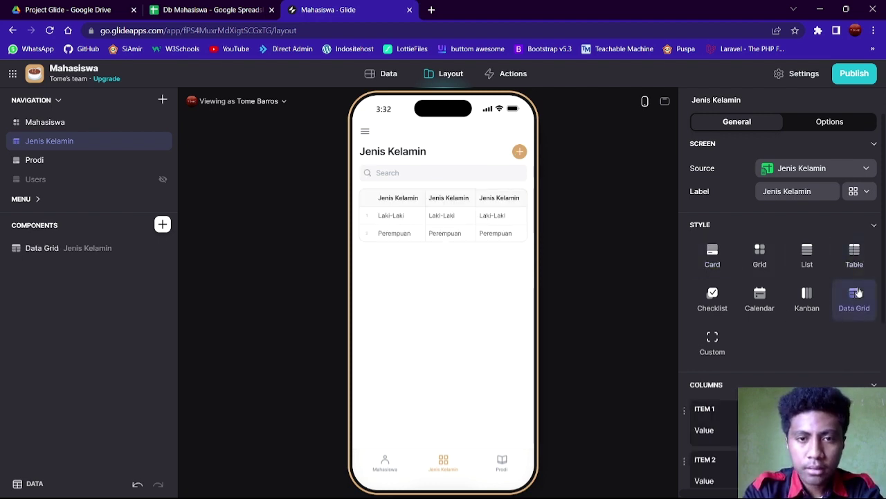
click(863, 259)
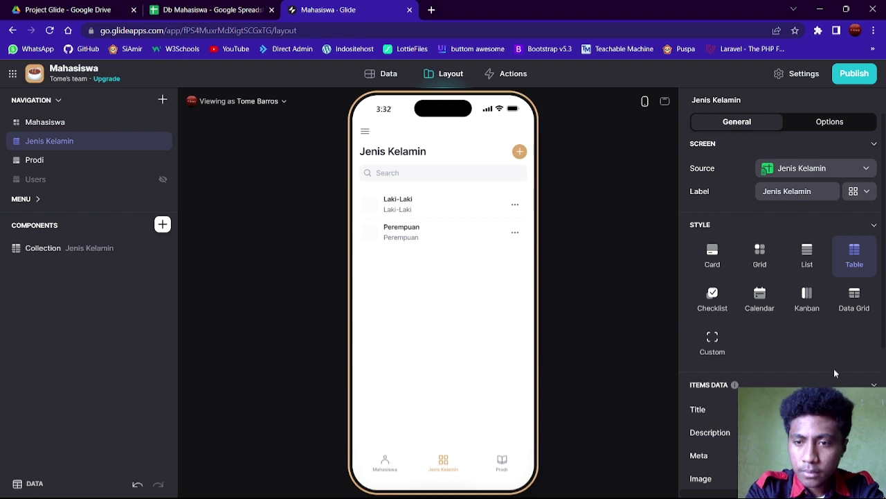
Step: Switch off 'Allow users to edit items' and 'Allow users to add items' under Actions
scroll(834, 372, down, 3)
click(867, 341)
click(867, 315)
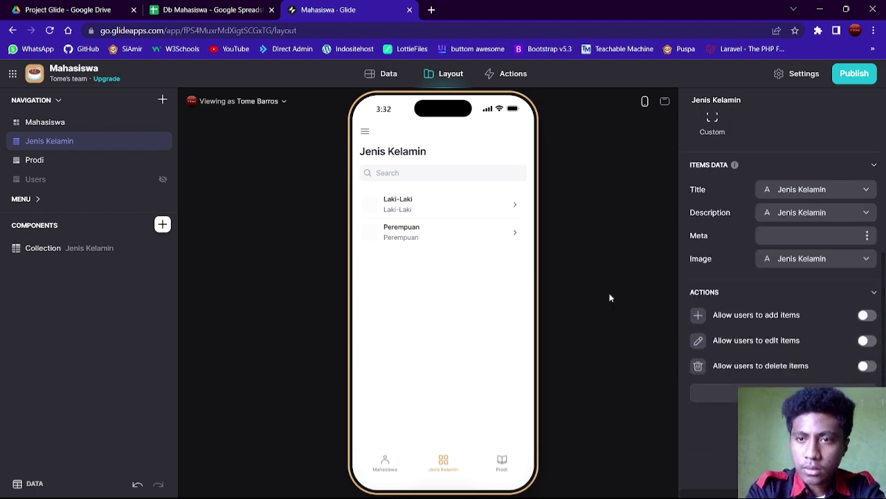
scroll(790, 181, up, 3)
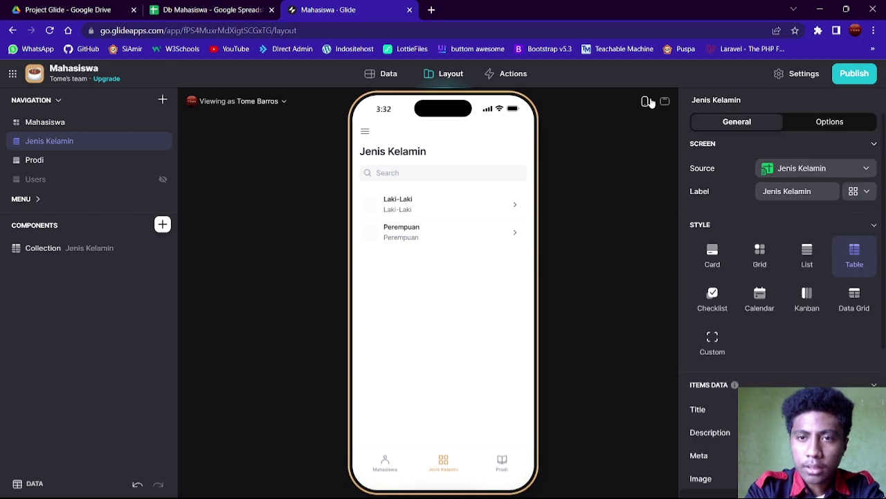
click(388, 76)
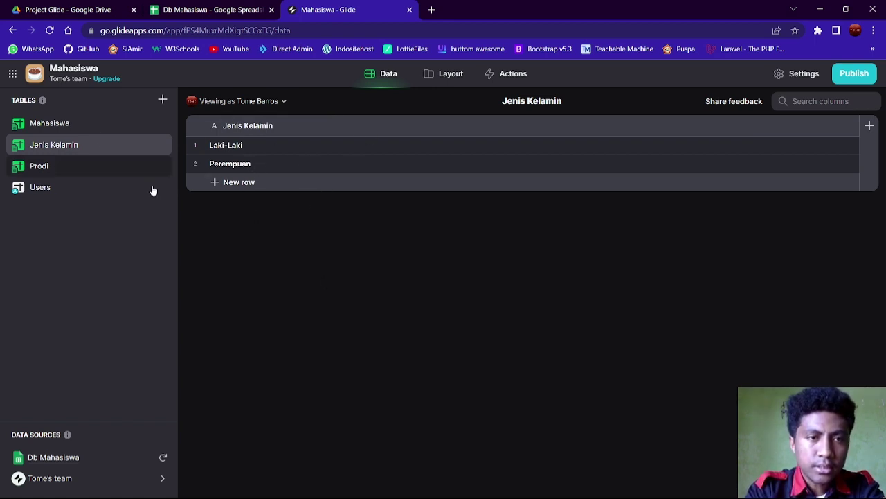
click(67, 170)
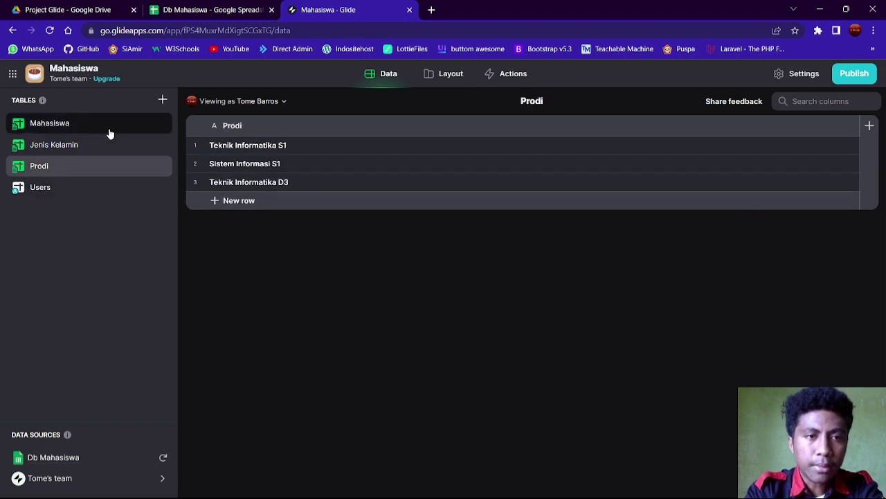
click(109, 134)
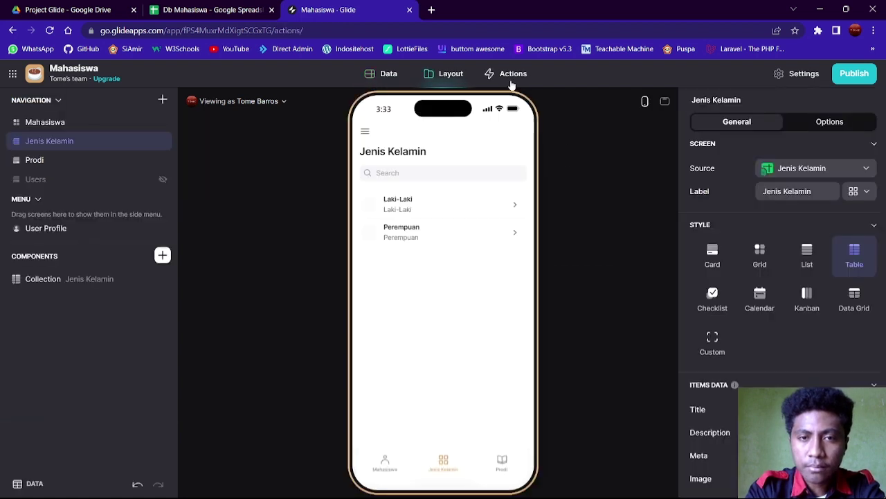
click(512, 74)
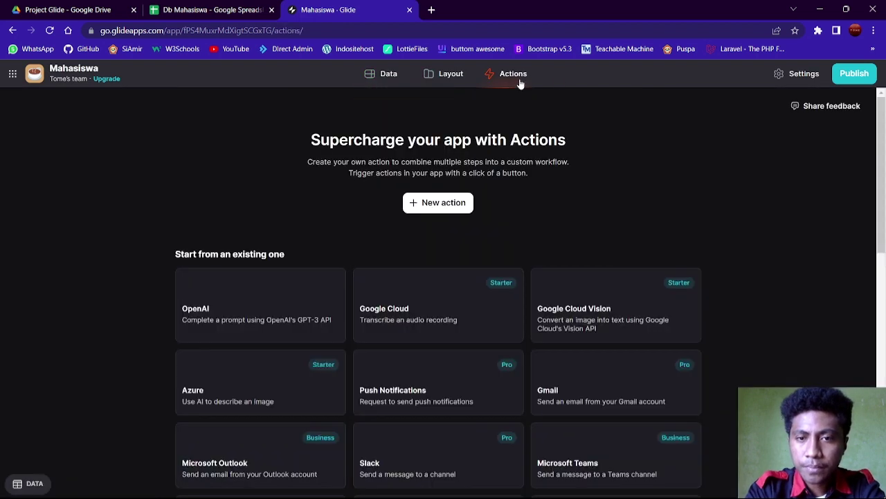
scroll(565, 354, down, 2)
scroll(566, 355, up, 2)
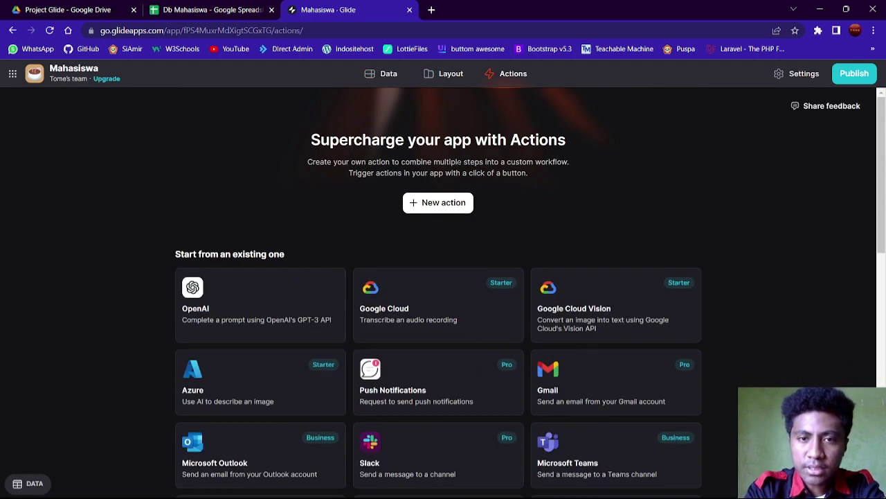
click(449, 78)
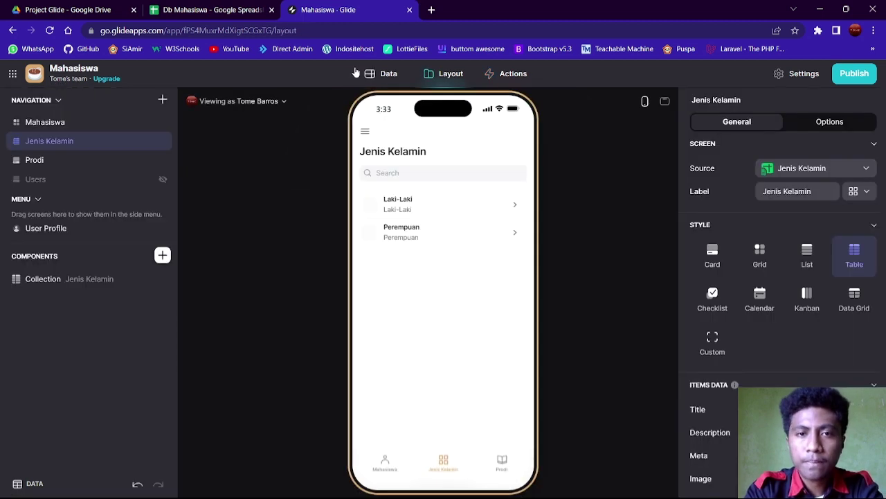
Step: Upload undraw_Pic_profile_re_1865.png as the app icon in Settings > Name & Icon
click(803, 75)
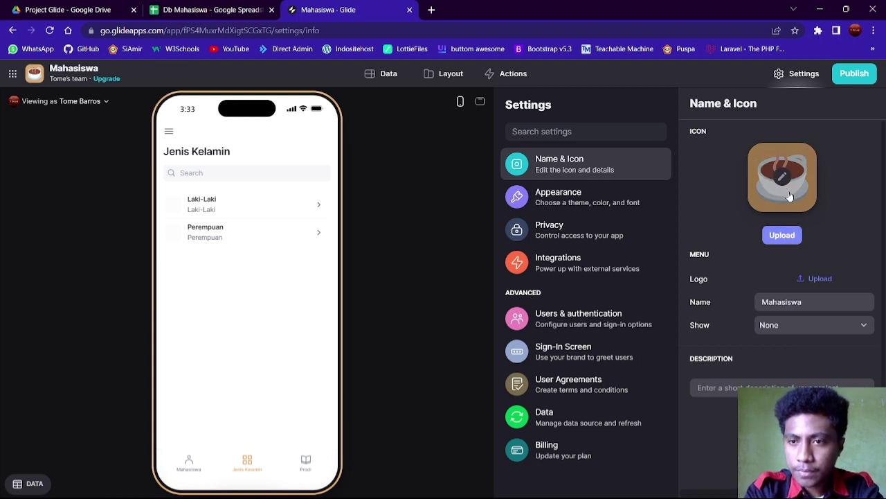
click(785, 192)
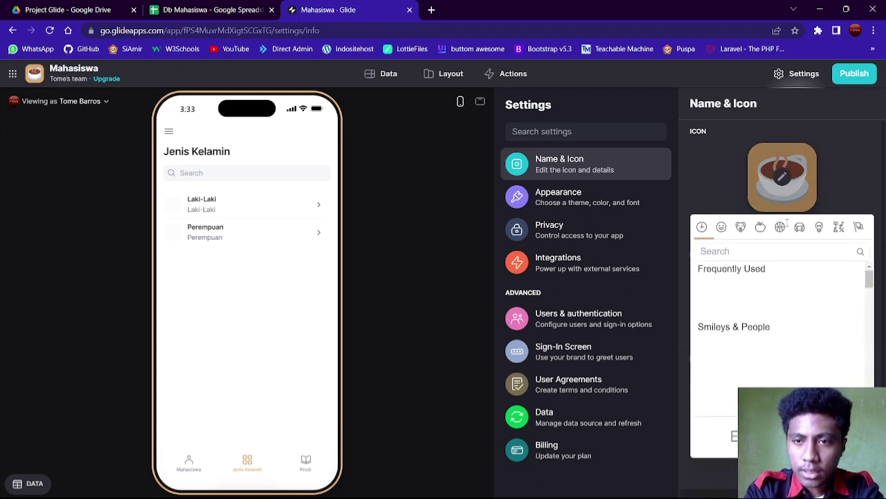
click(867, 146)
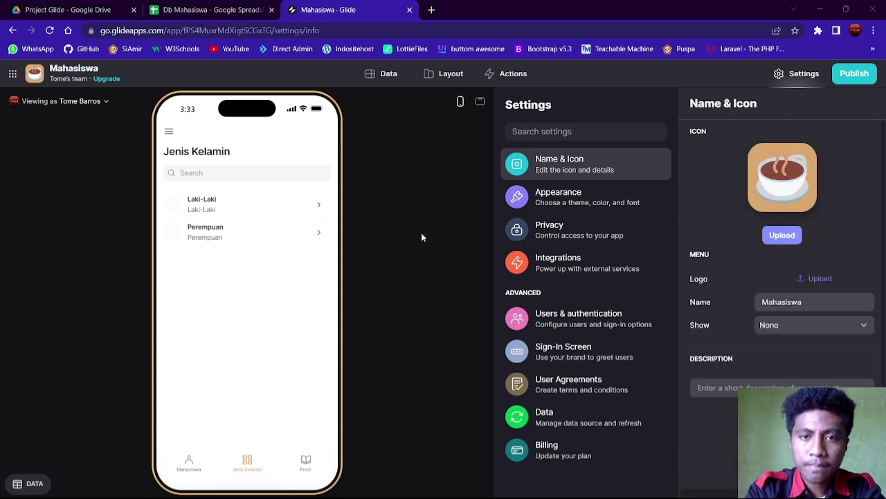
click(782, 235)
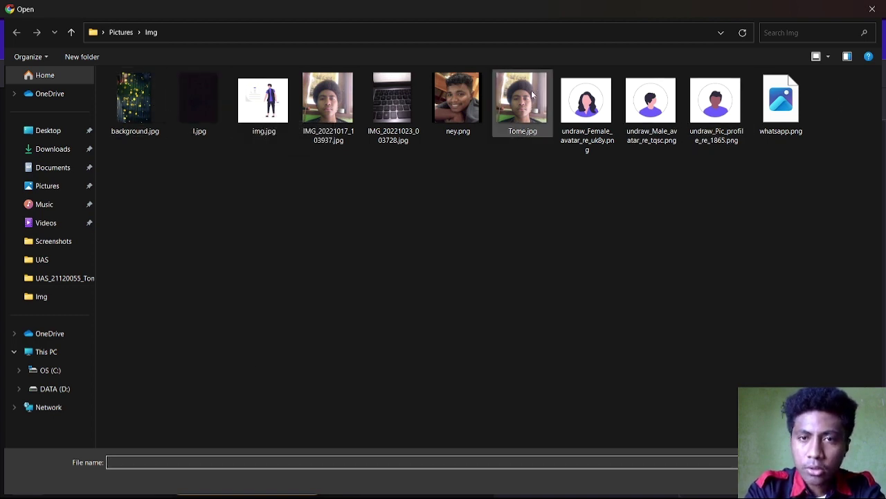
click(718, 104)
double_click(719, 104)
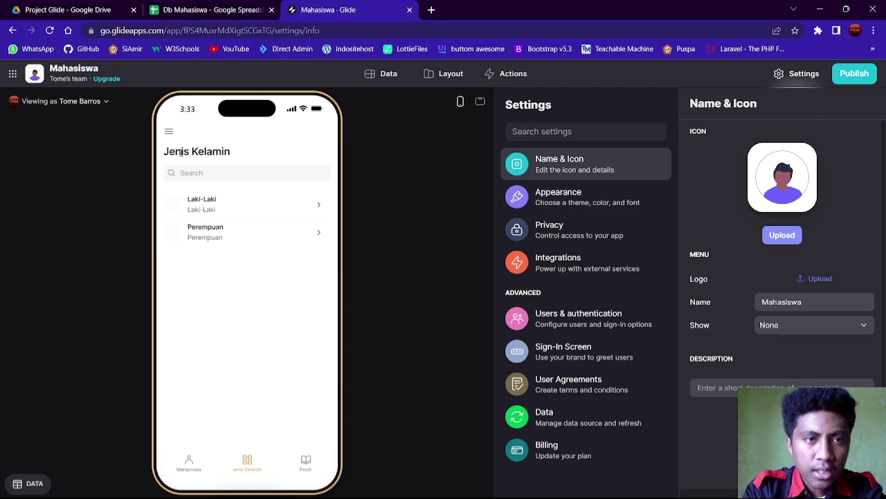
Step: Check the preview's side menu and keep the menu name display set to None
click(170, 132)
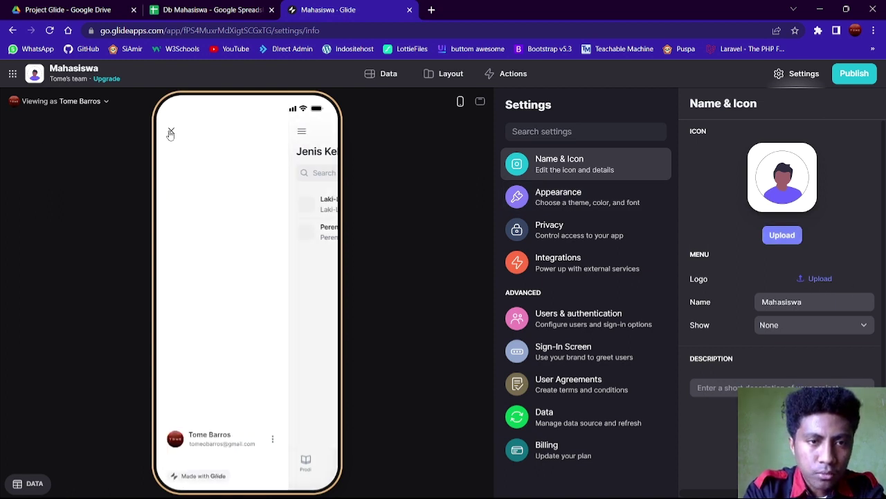
click(170, 132)
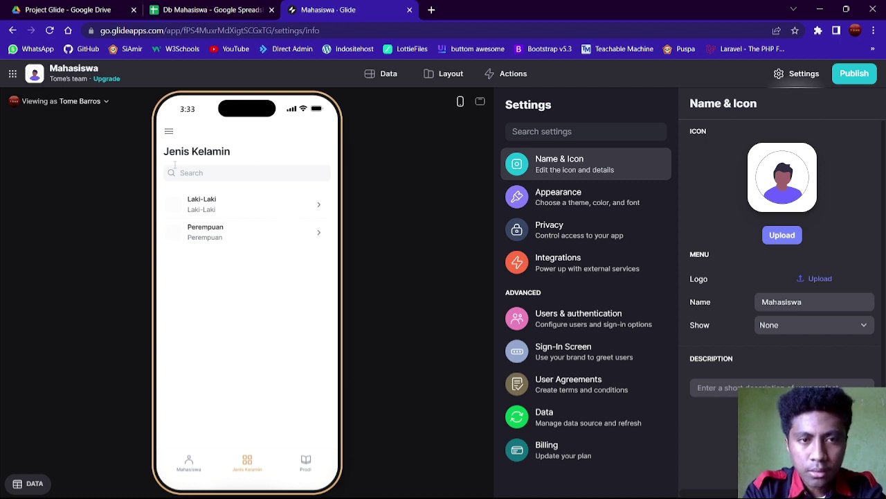
click(824, 325)
click(824, 325)
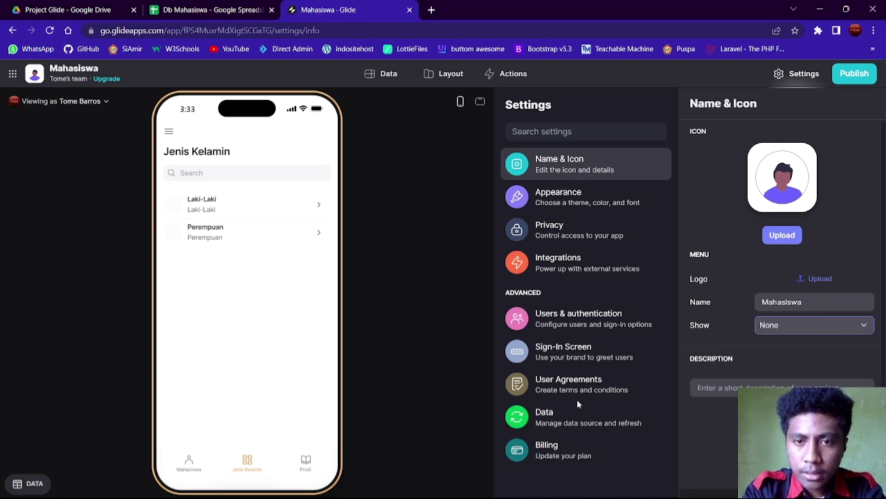
Step: In Appearance, make the accent colour red and the navigation style Dark
click(574, 195)
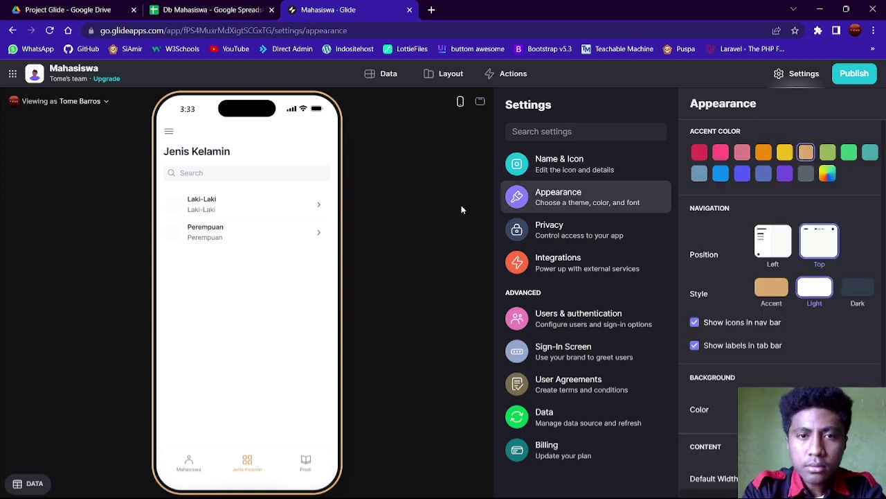
click(701, 152)
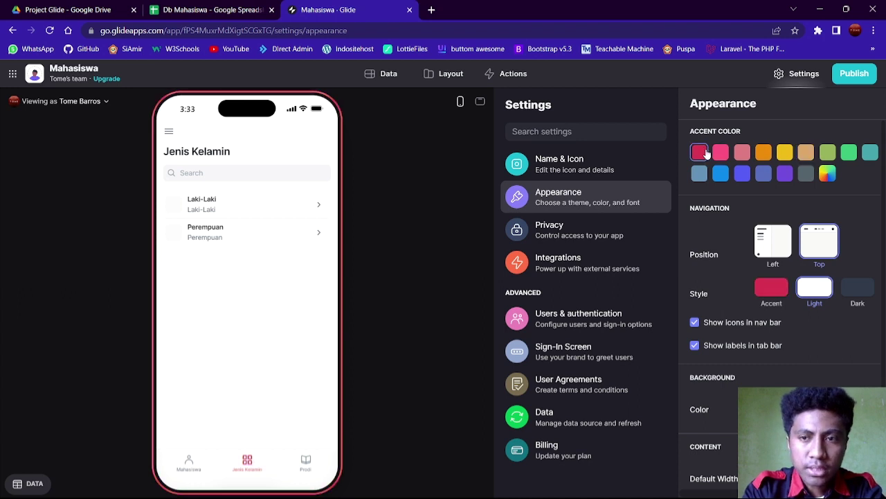
click(866, 291)
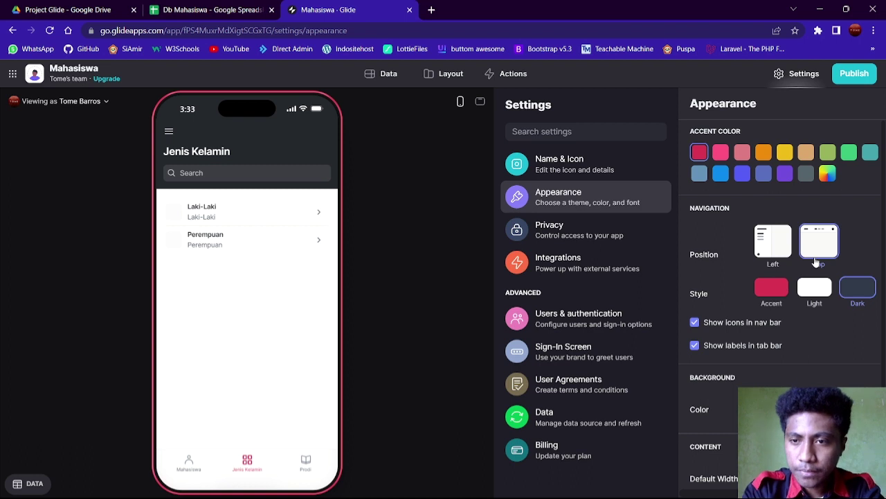
click(778, 236)
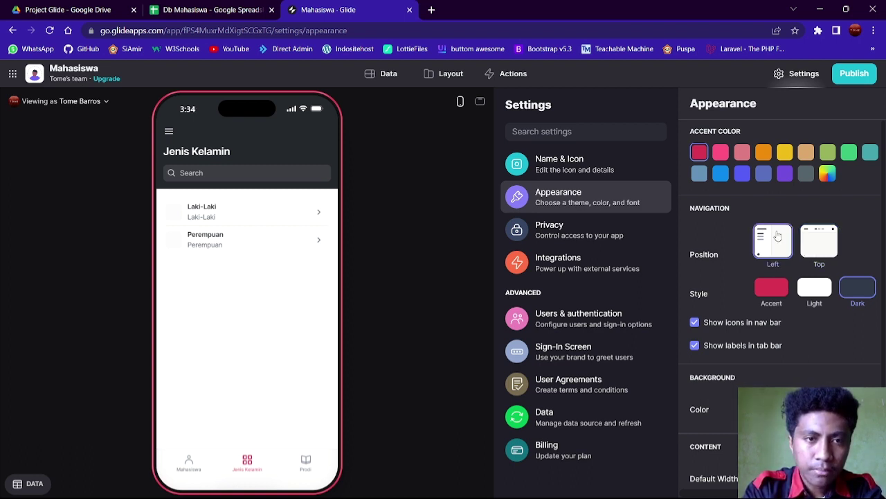
click(814, 247)
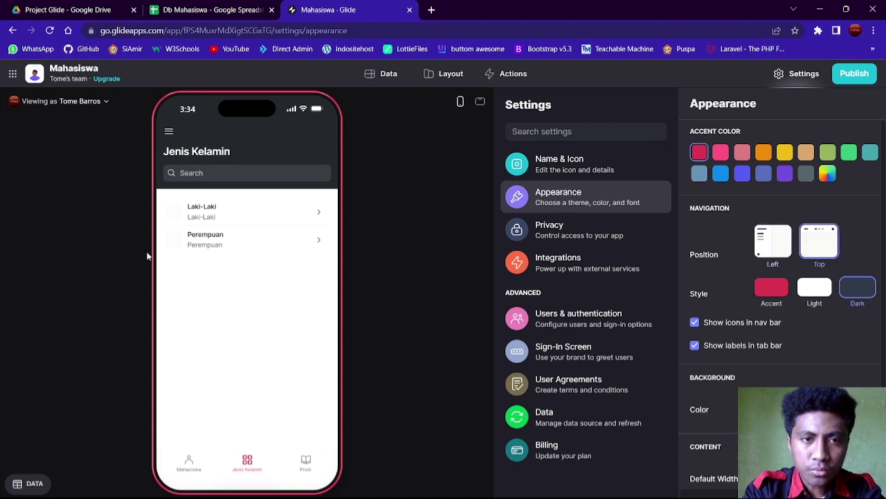
Step: Preview the desktop layout and set navigation to a left sidebar
click(169, 130)
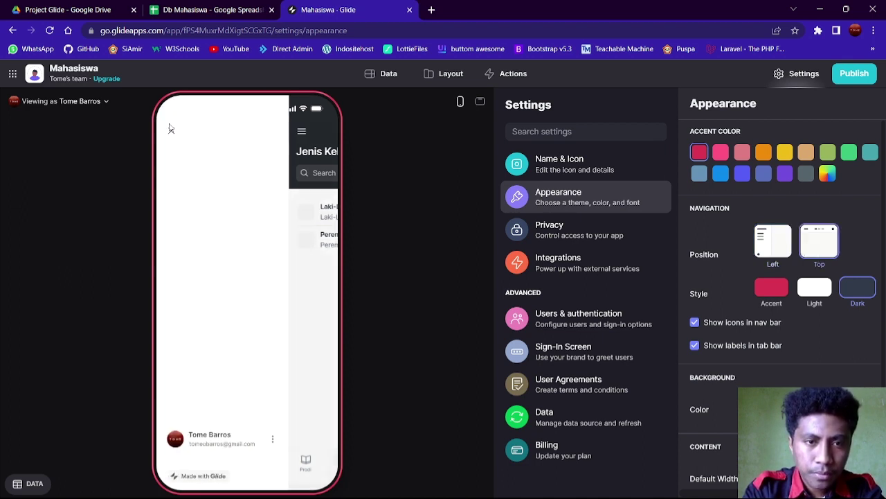
click(304, 140)
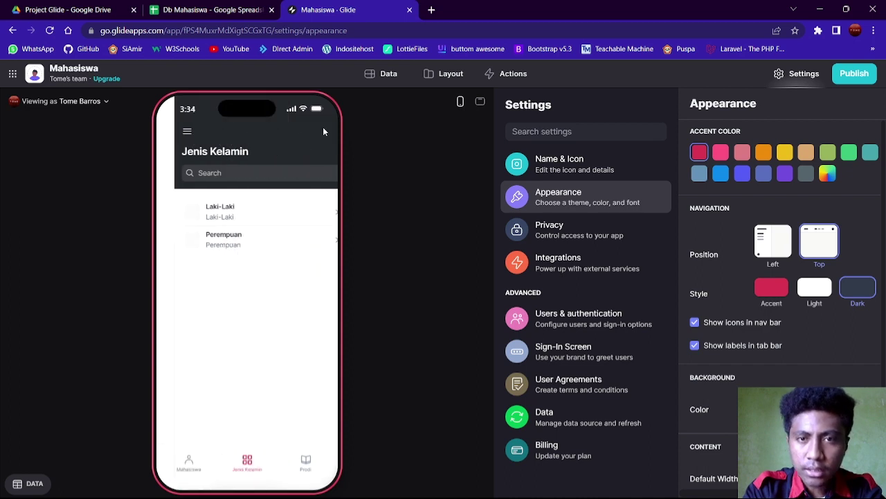
click(481, 102)
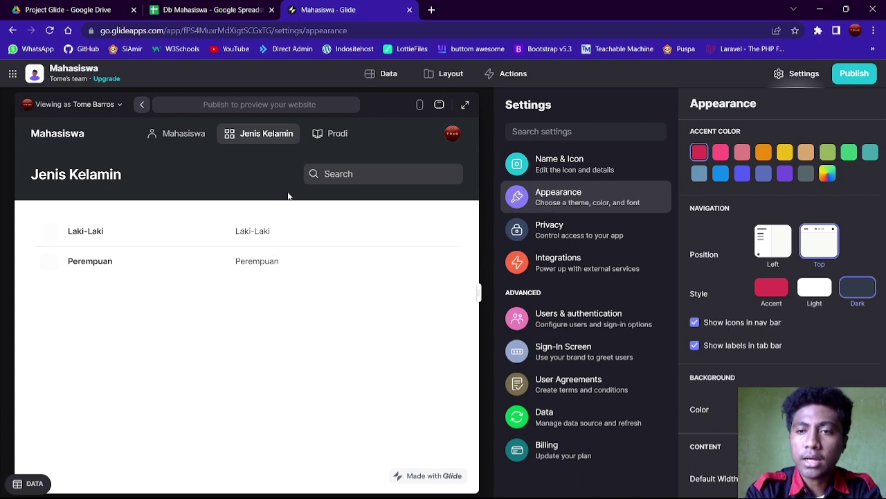
click(771, 243)
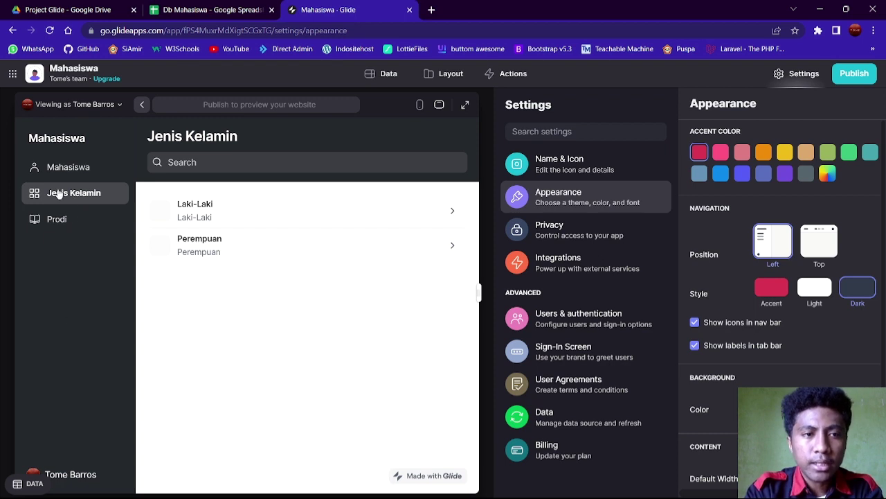
click(817, 247)
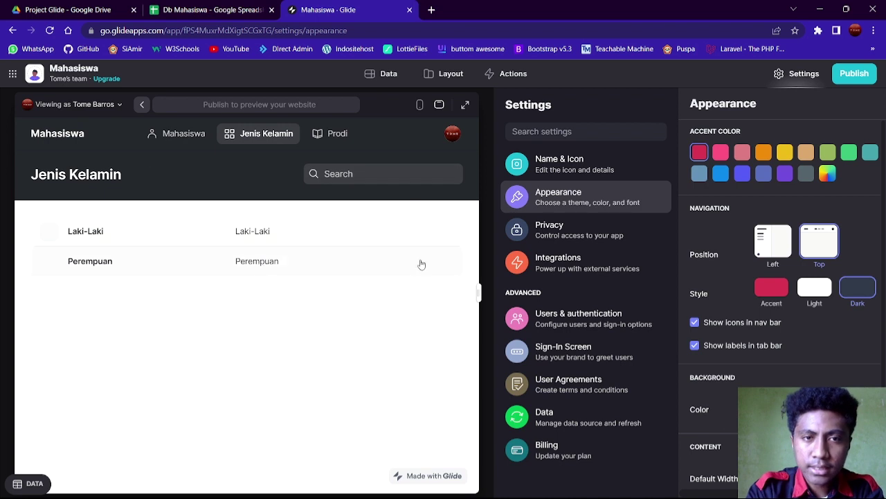
click(770, 246)
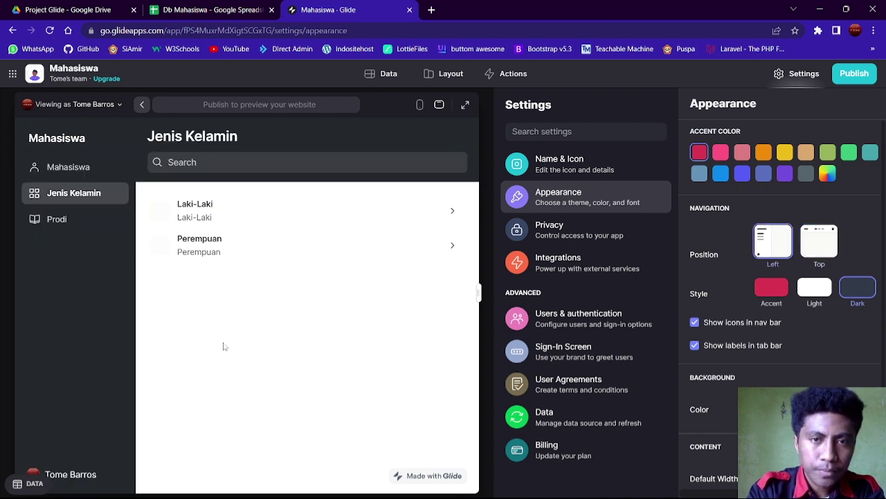
Step: Narrow the preview to the mobile layout and test its slide-out menu
drag(478, 293, 378, 289)
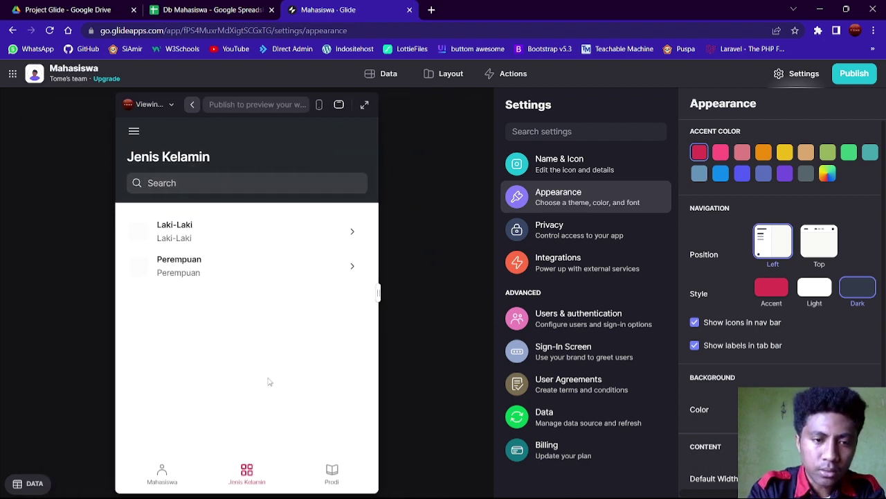
click(134, 133)
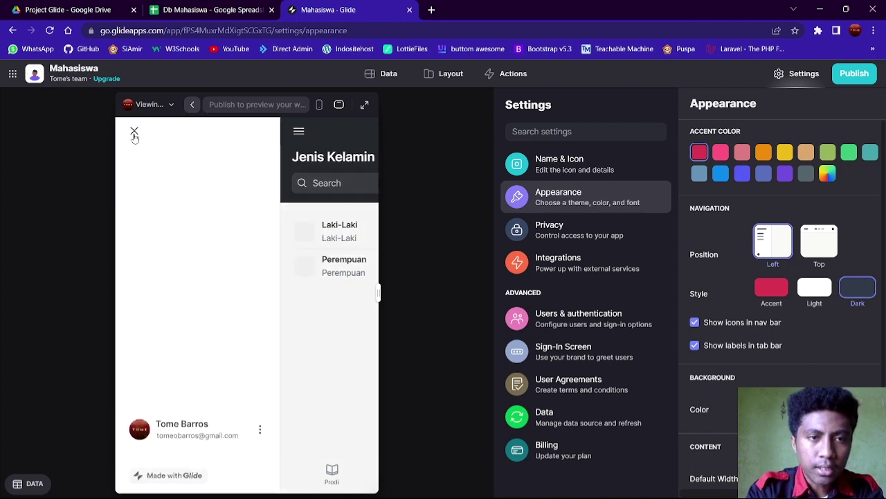
click(134, 133)
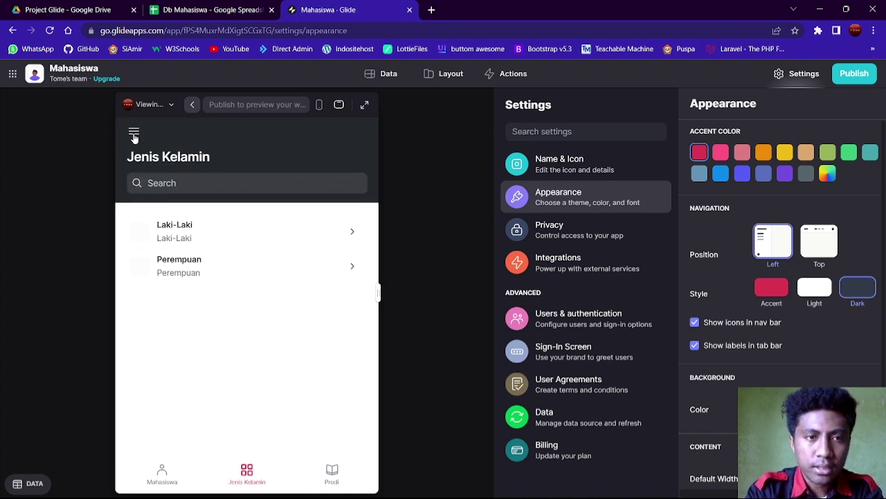
click(134, 134)
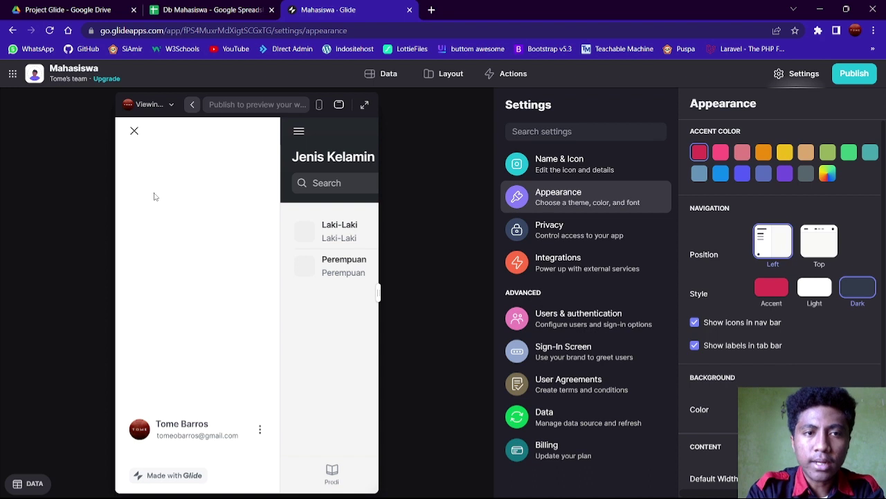
click(135, 133)
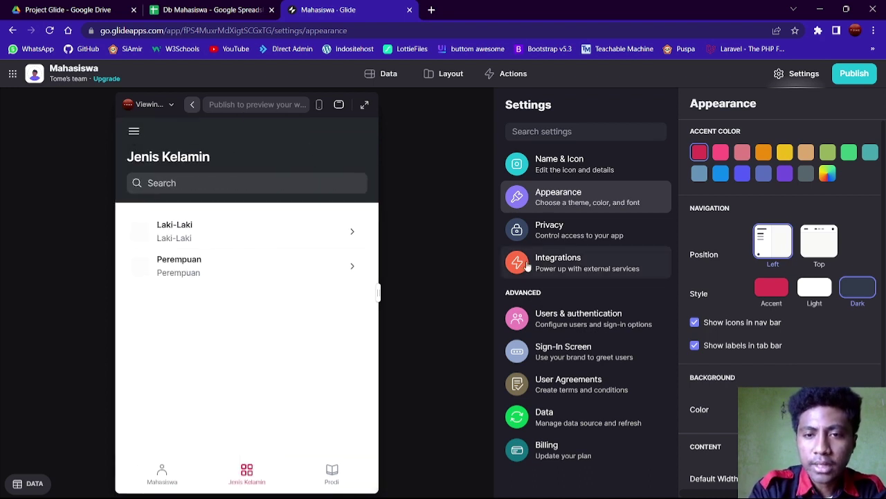
Step: Browse Integrations, Users & authentication, Sign-In Screen, User Agreements, Data and Billing, ending on Name & Icon
click(593, 260)
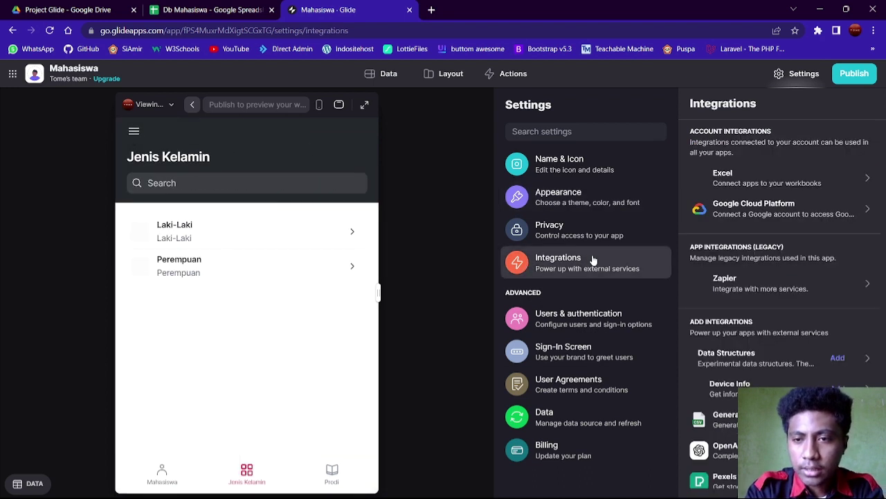
scroll(724, 226, down, 4)
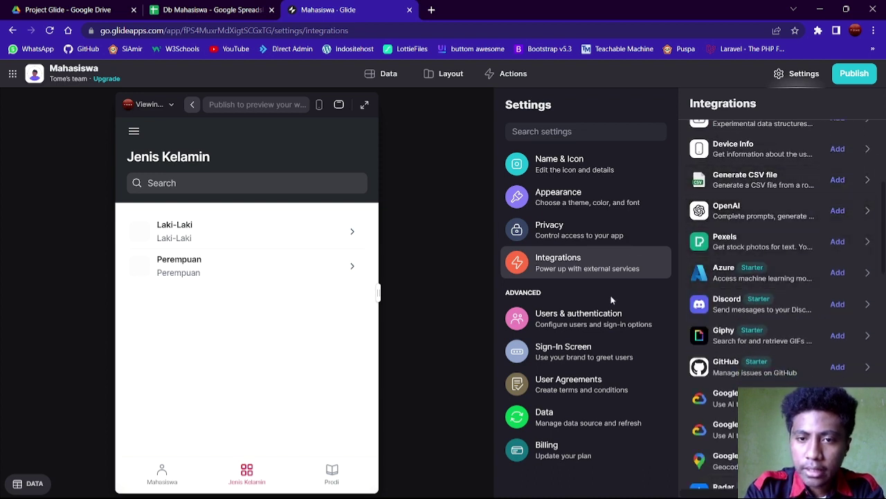
click(518, 333)
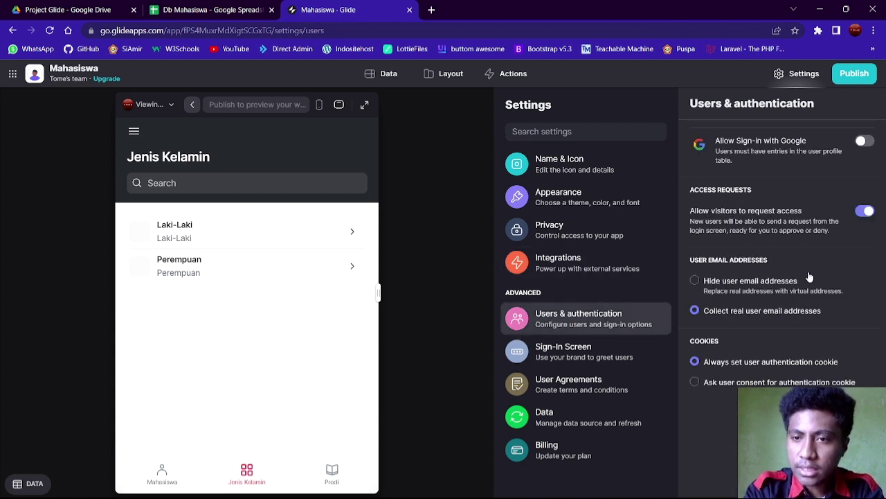
click(580, 353)
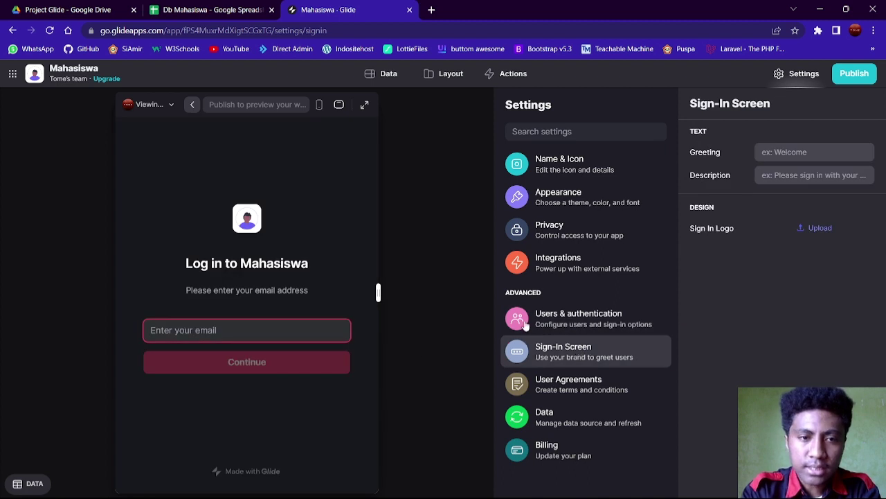
click(544, 389)
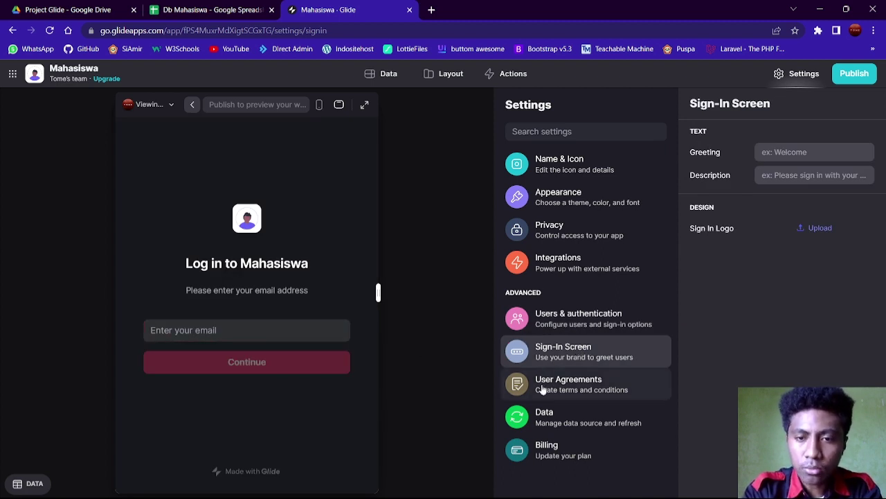
click(597, 419)
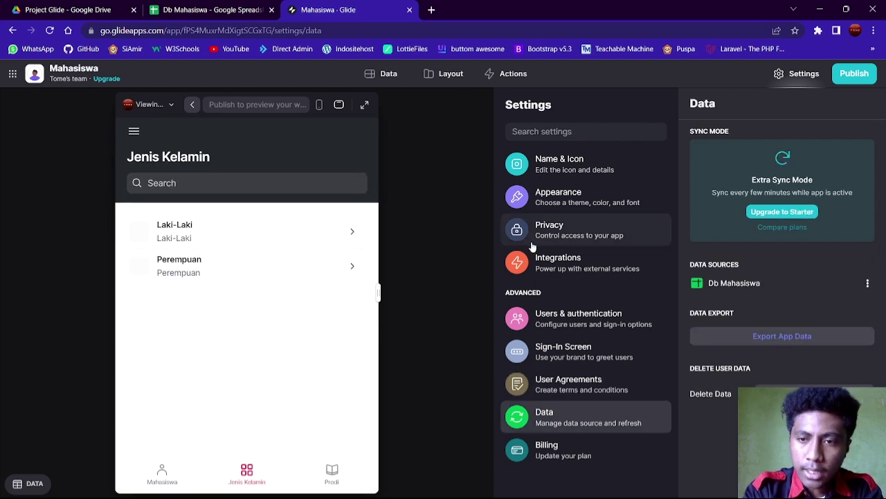
click(565, 449)
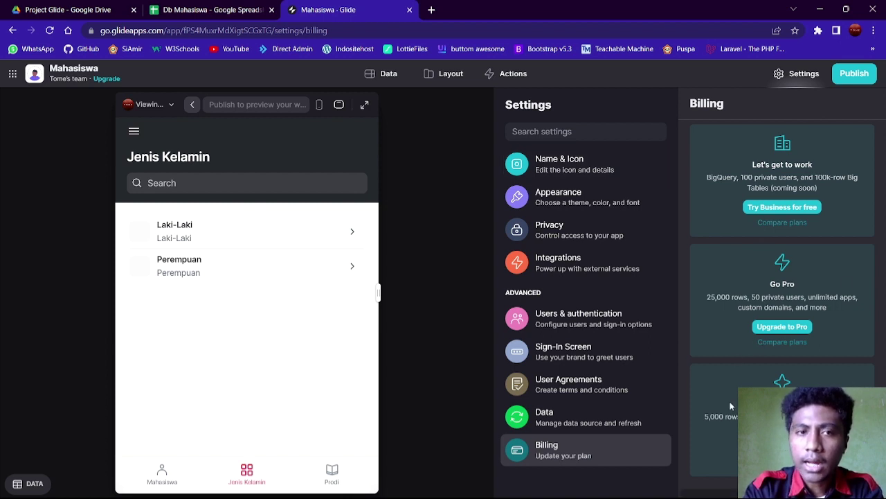
click(609, 166)
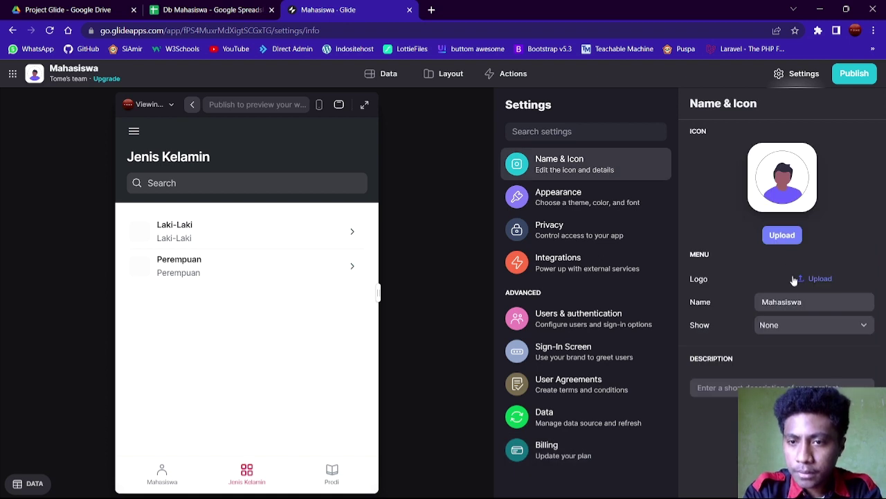
Step: Replace the Name field's 'Mahasiswa' with 'App Mahasiswa'
drag(805, 299, 678, 293)
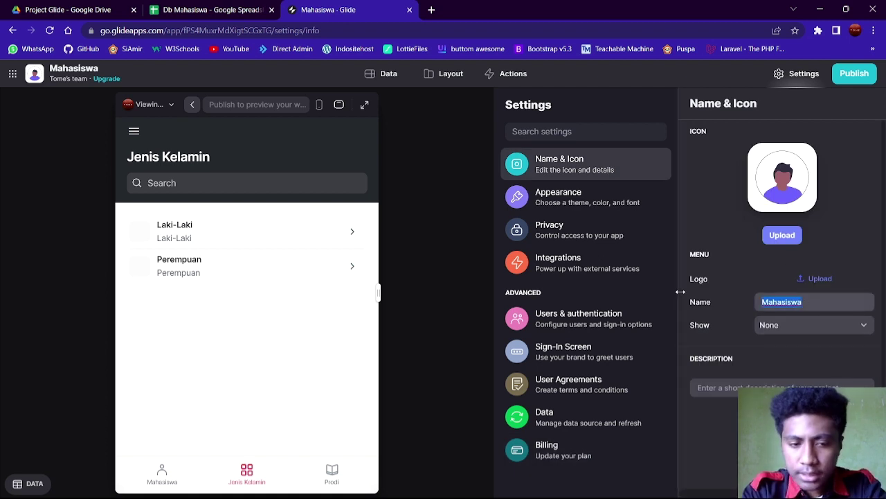
text(Data Ma)
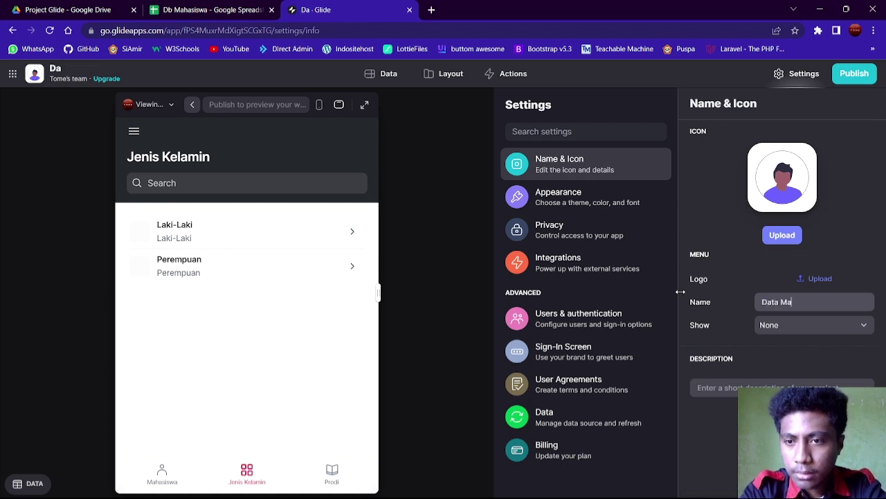
key(ctrl+z)
key(ctrl+z)
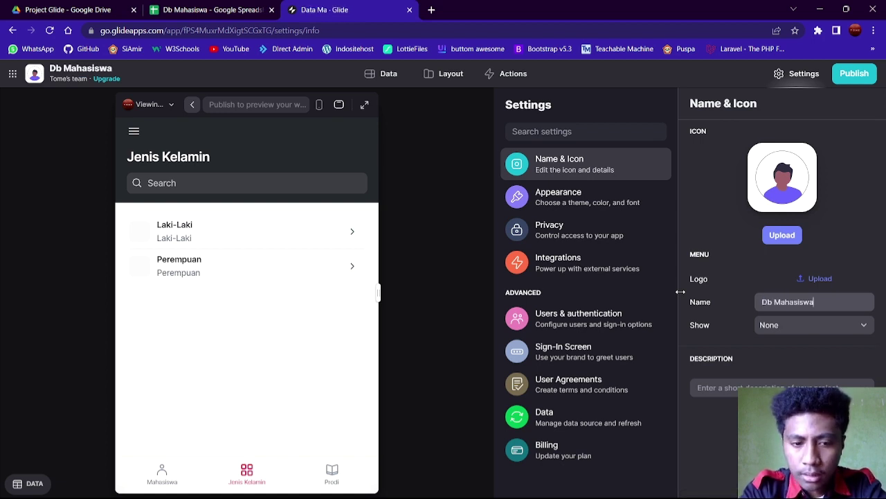
key(ctrl+z)
key(ctrl+z)
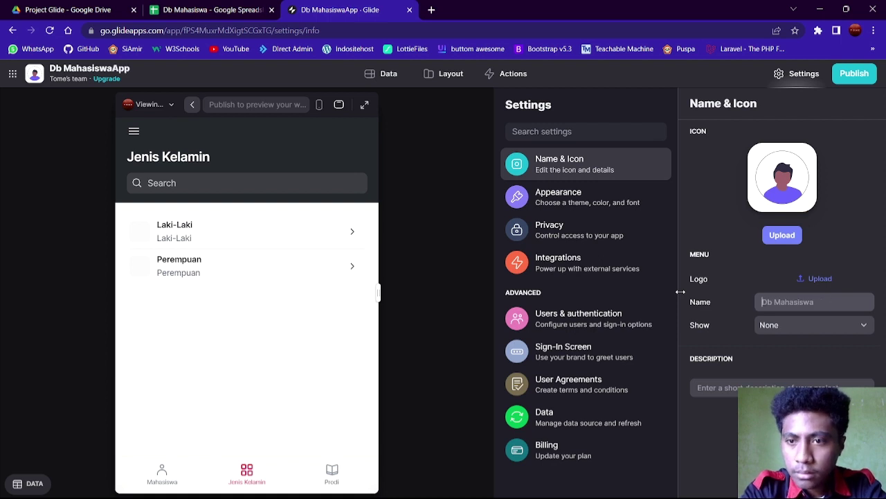
text(pp M)
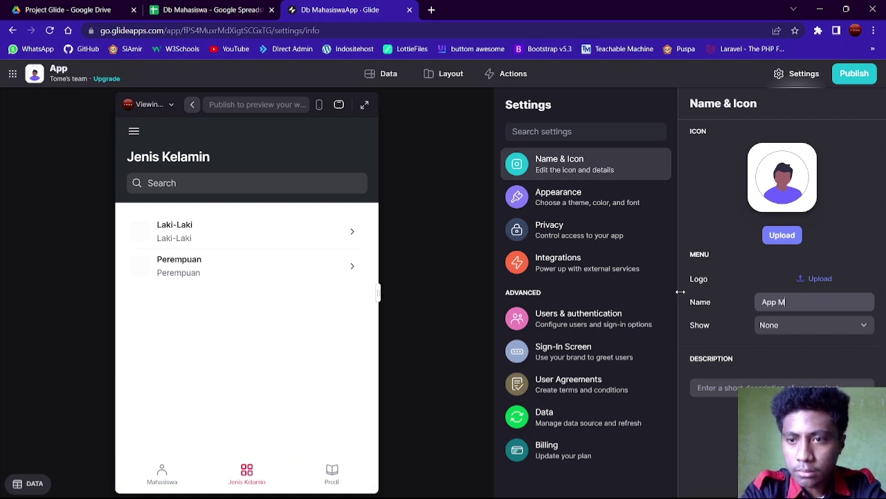
text(ahasiswa)
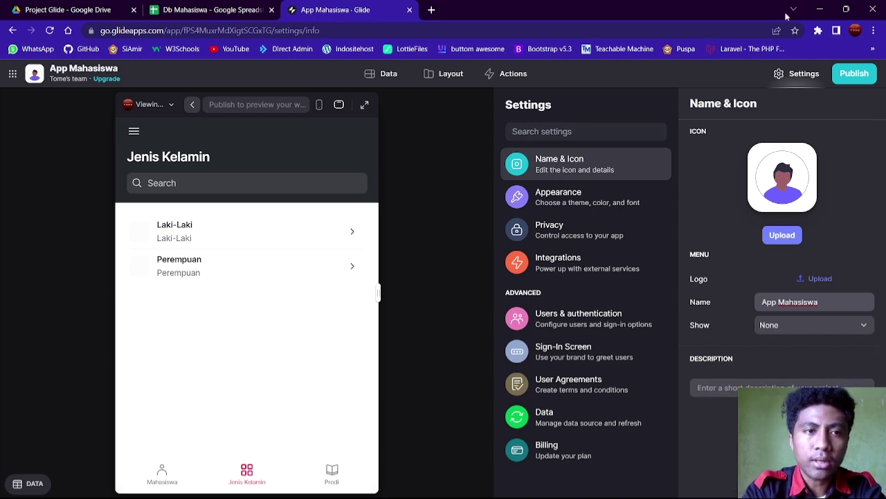
Step: Replace the suggested link app-mahasiswa-djif with 'mahasiswaapp' and publish the app
click(854, 74)
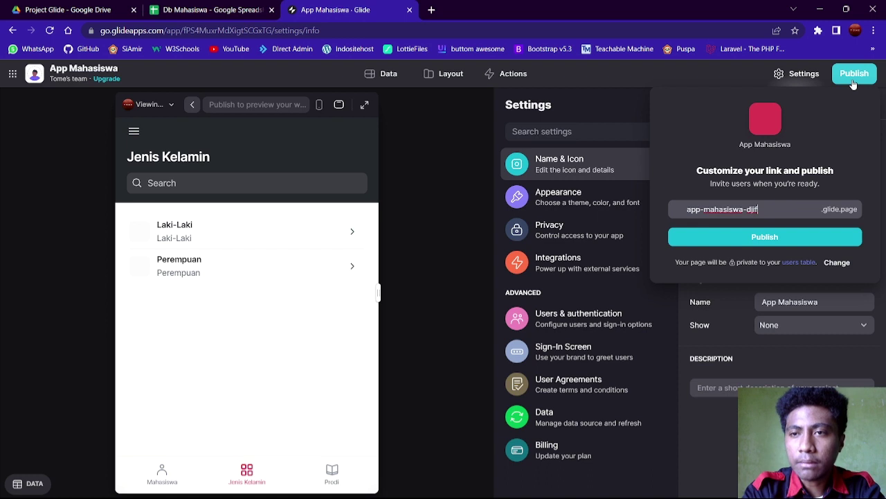
drag(758, 209, 676, 215)
key(BackSpace)
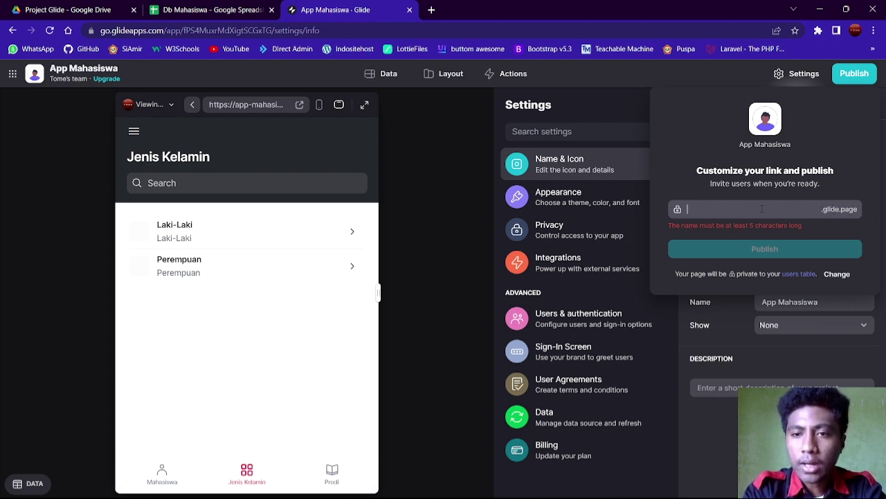
text(mA)
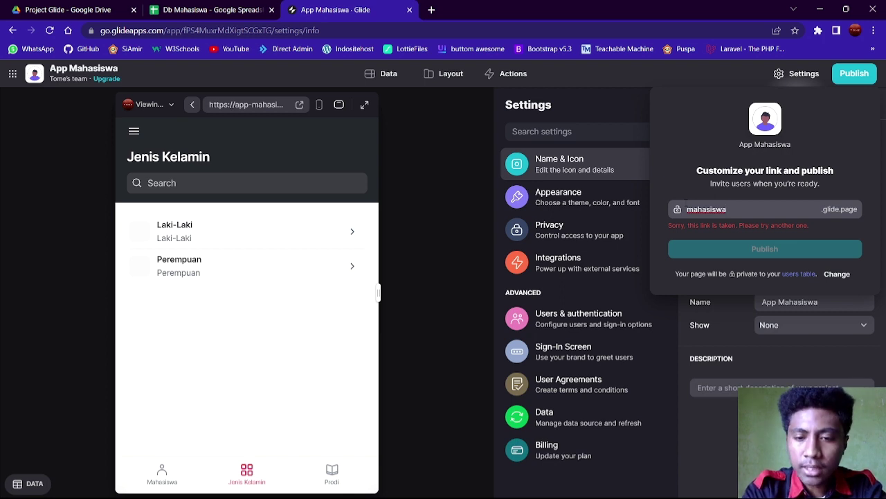
text(app)
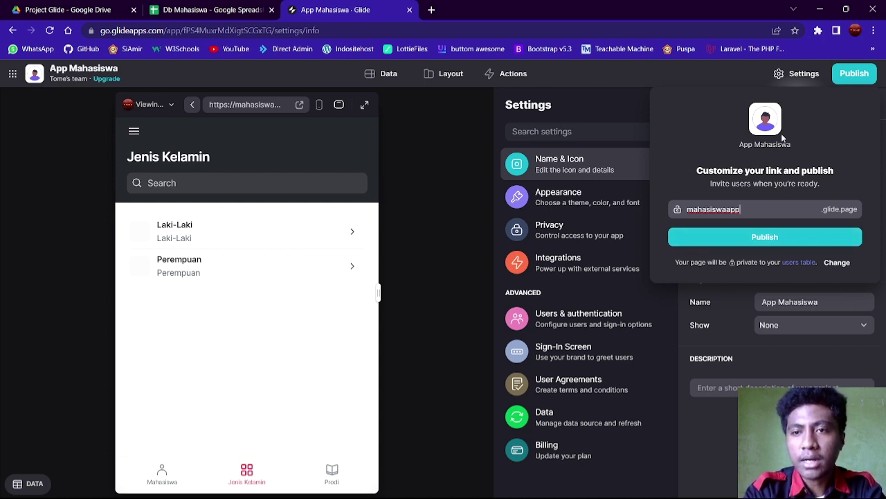
click(731, 236)
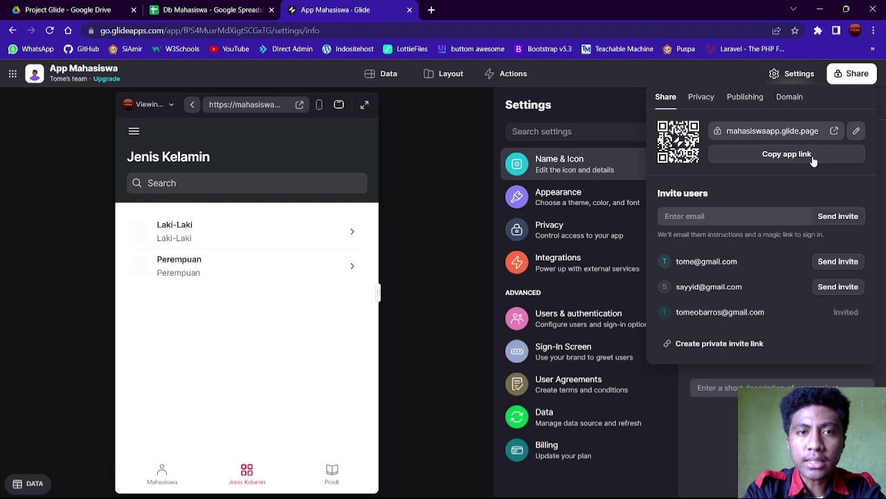
Step: Review the Privacy settings, copy the app link from Share, and open a new browser tab
click(443, 189)
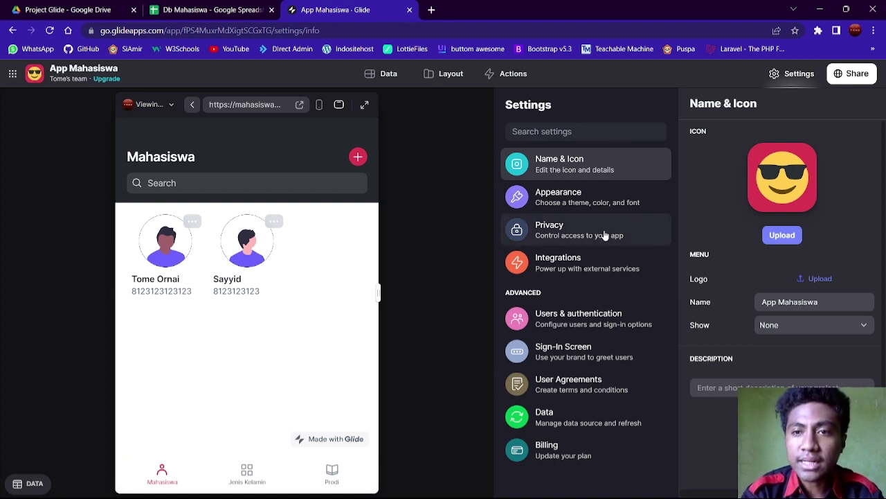
click(564, 229)
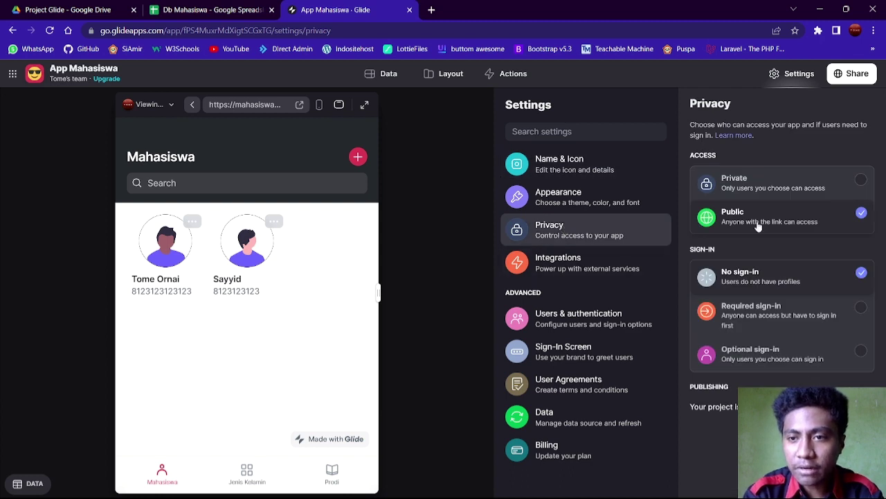
click(853, 74)
click(744, 151)
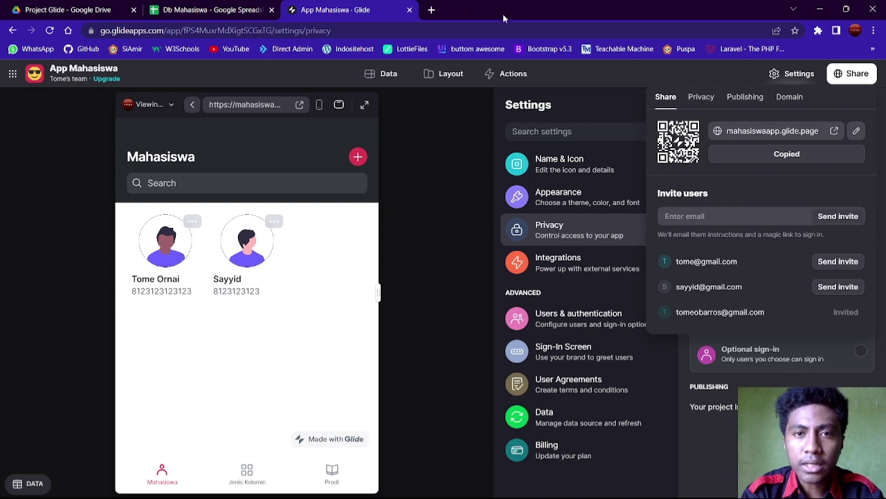
click(432, 9)
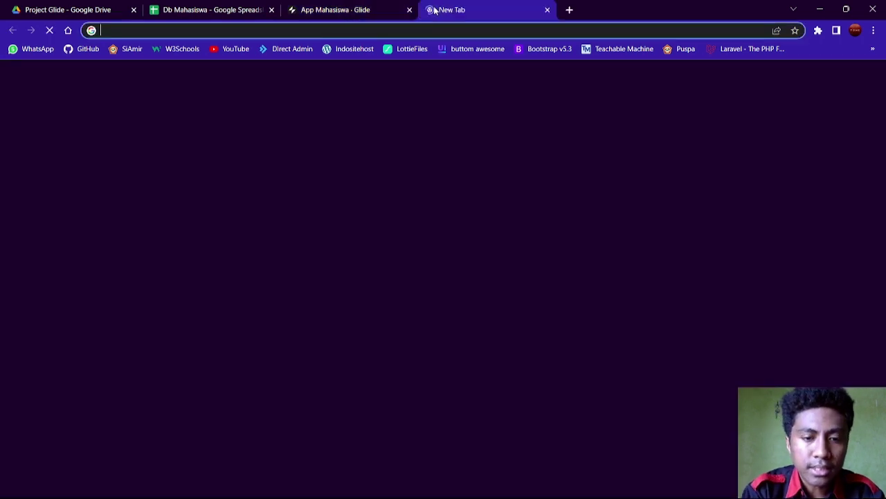
Step: Load mahasiswaapp.glide.page from the pasted link, then switch back to the 'App Mahasiswa - Glide' tab
key(ctrl+v)
key(Return)
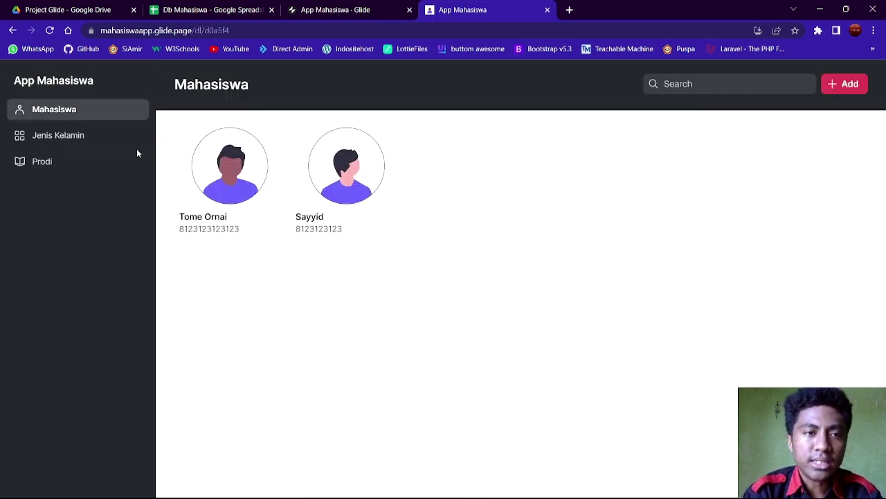
click(357, 9)
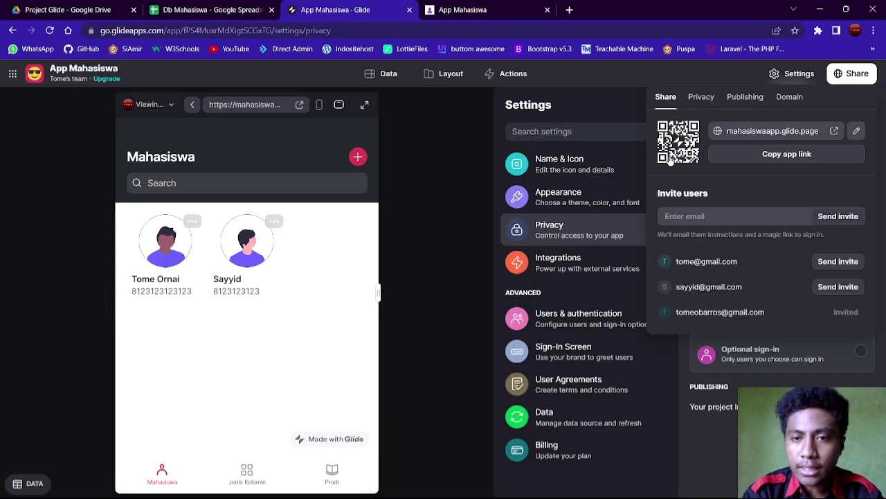
Step: Make App Mahasiswa private and review the Users table before returning to settings
click(576, 233)
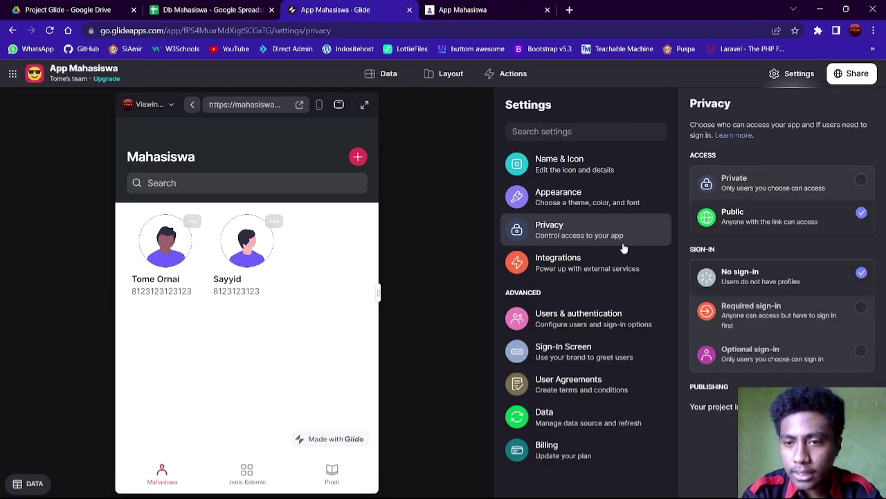
click(861, 181)
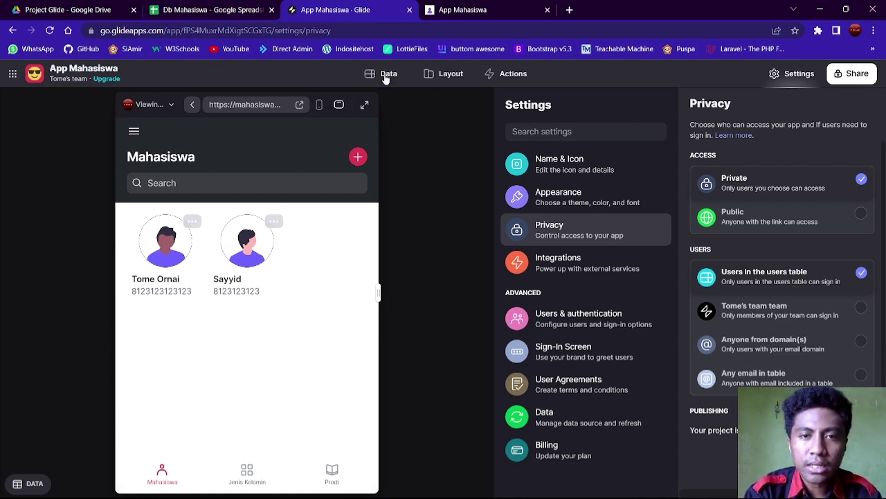
click(374, 74)
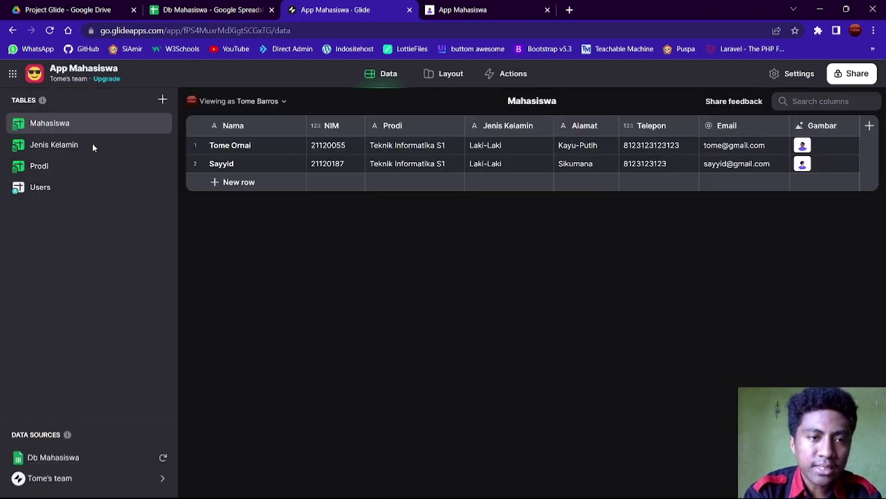
click(90, 187)
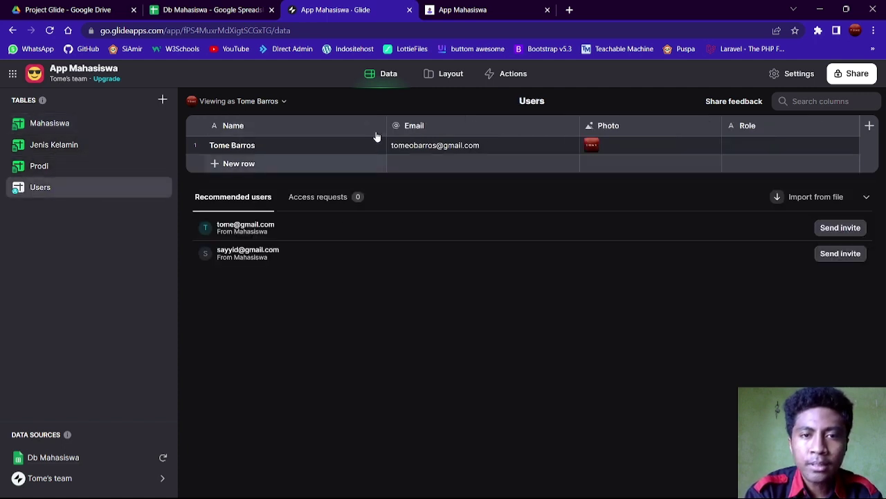
click(782, 78)
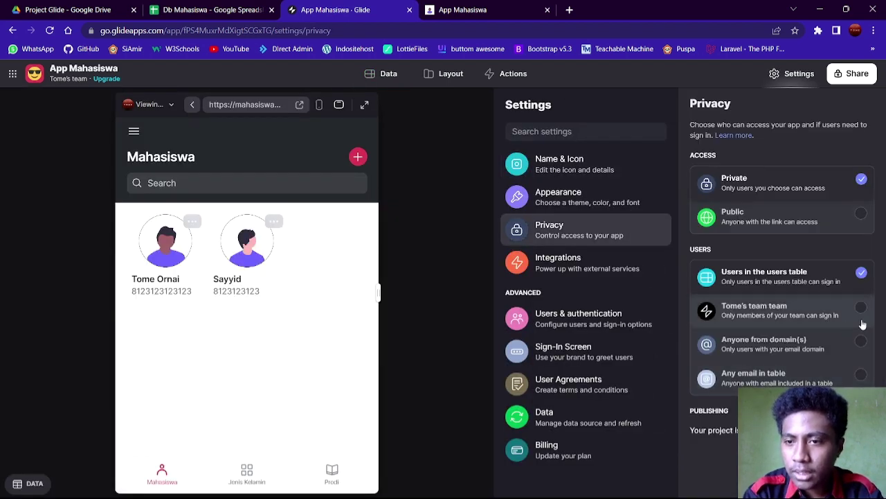
Step: Try team-members and email-domain sign-in, then settle on 'Any email in table' using Users
click(864, 324)
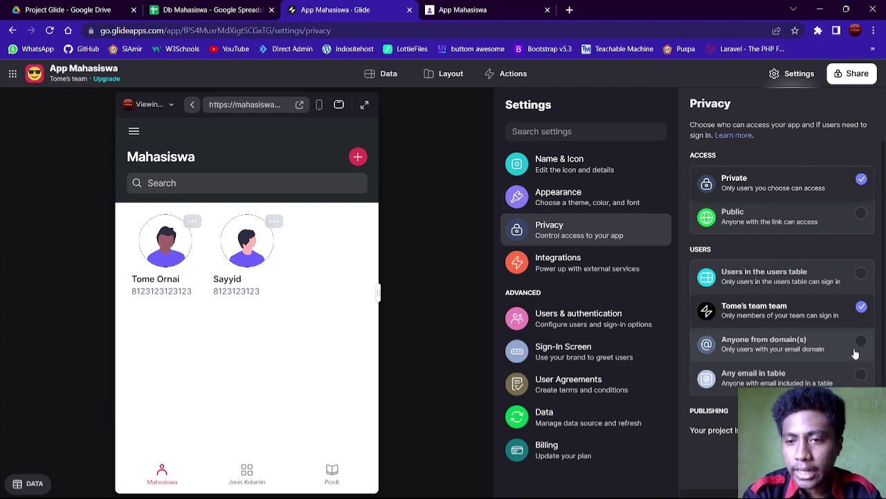
click(855, 354)
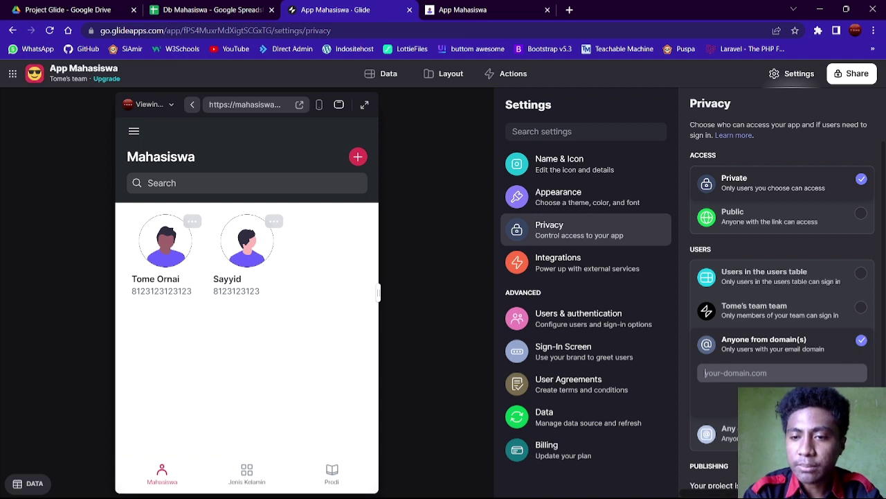
click(717, 433)
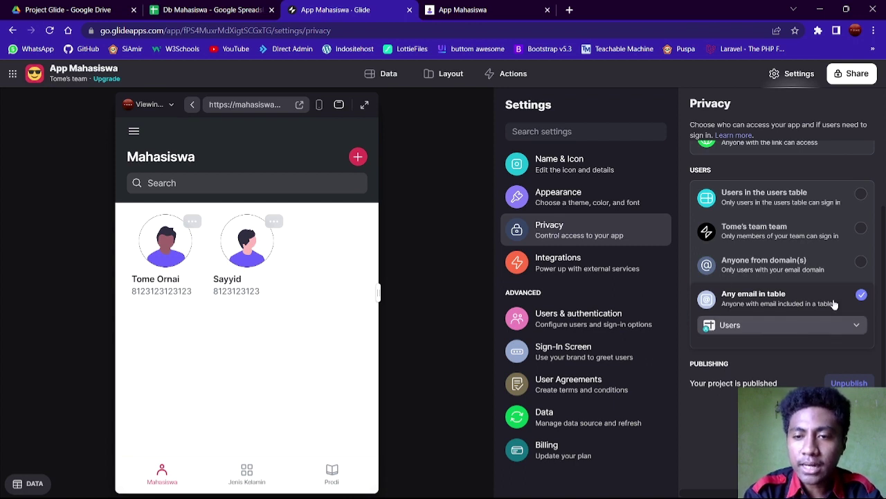
click(775, 329)
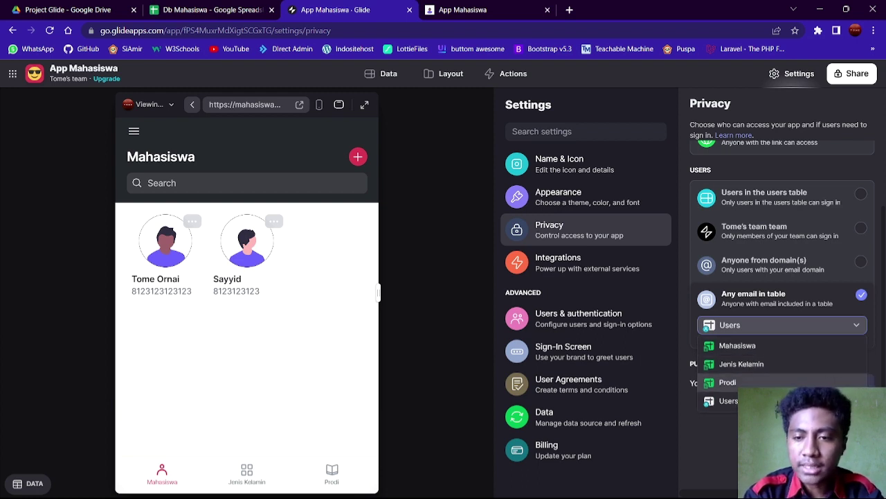
click(731, 401)
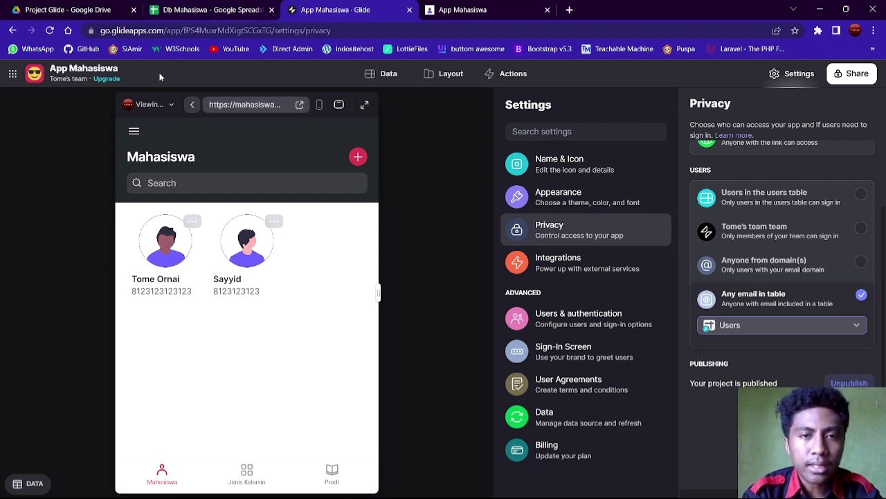
Step: Recheck the Users table and the Privacy settings, then bring up the published app
click(365, 77)
click(39, 187)
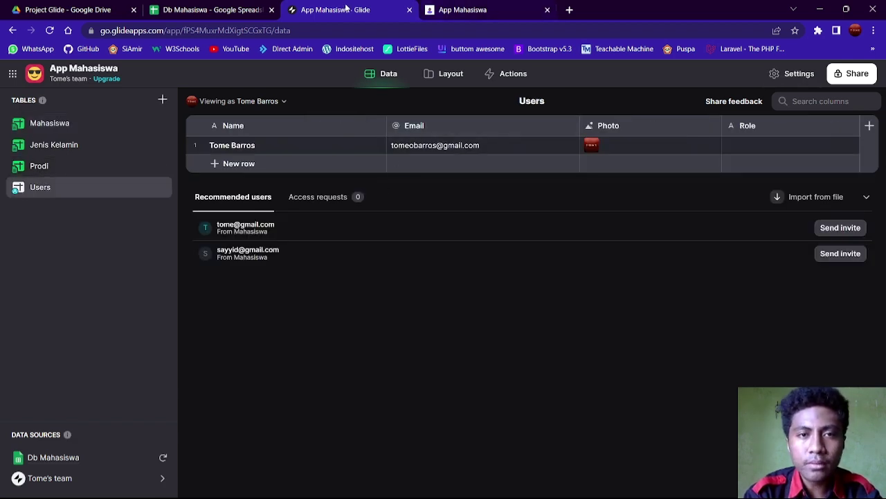
click(798, 76)
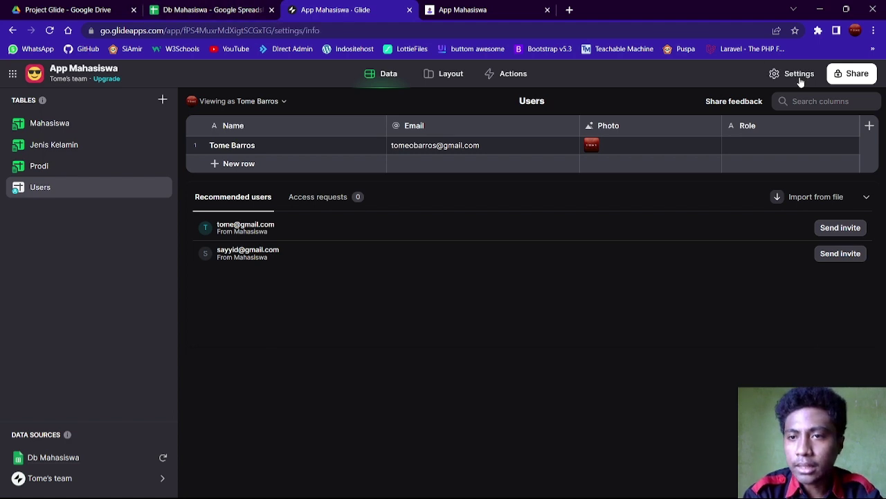
click(617, 235)
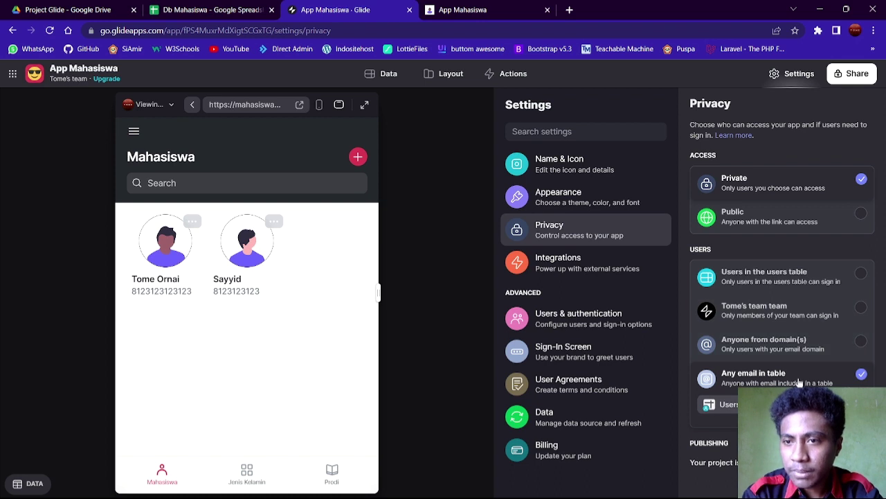
click(476, 7)
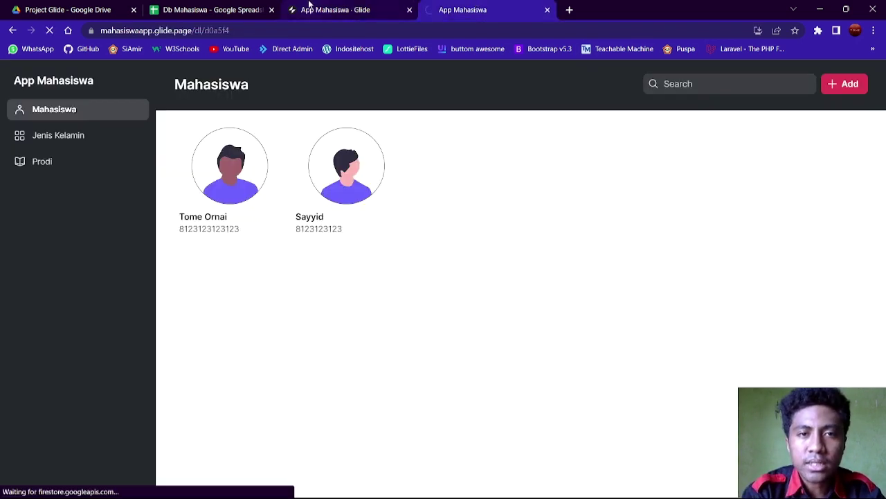
Step: Look up the account email listed in the Users table
click(310, 8)
click(484, 8)
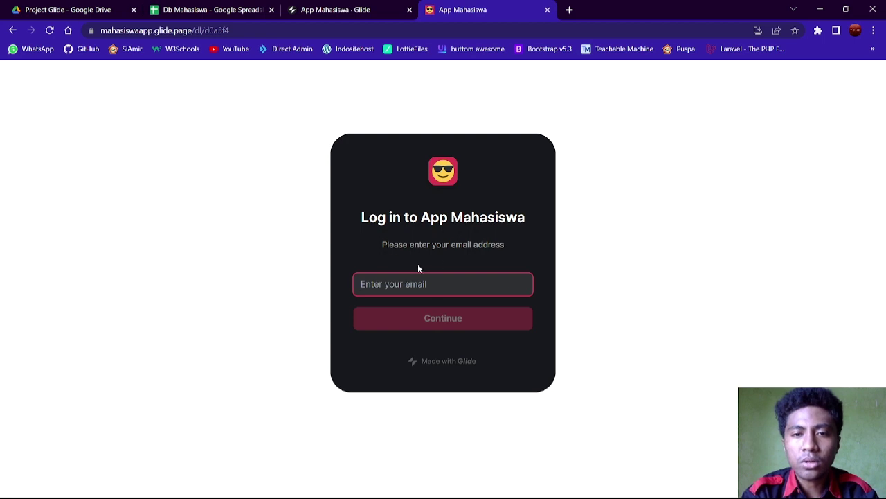
click(341, 9)
click(378, 74)
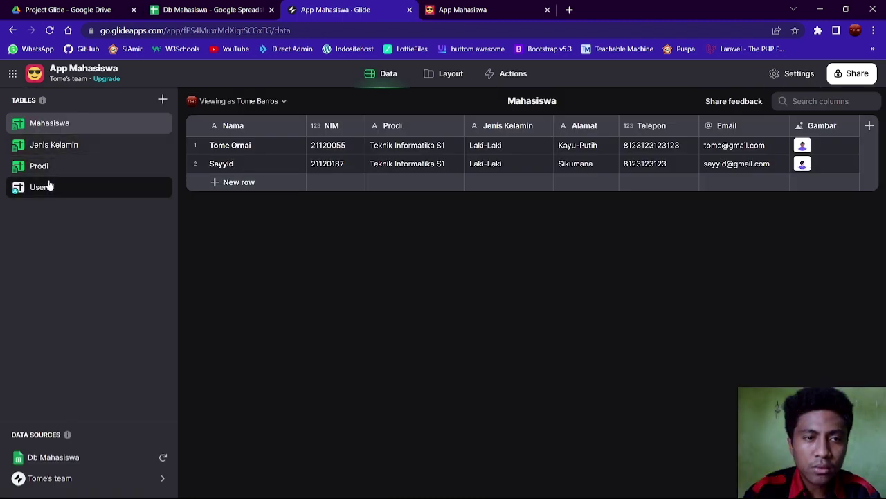
click(47, 186)
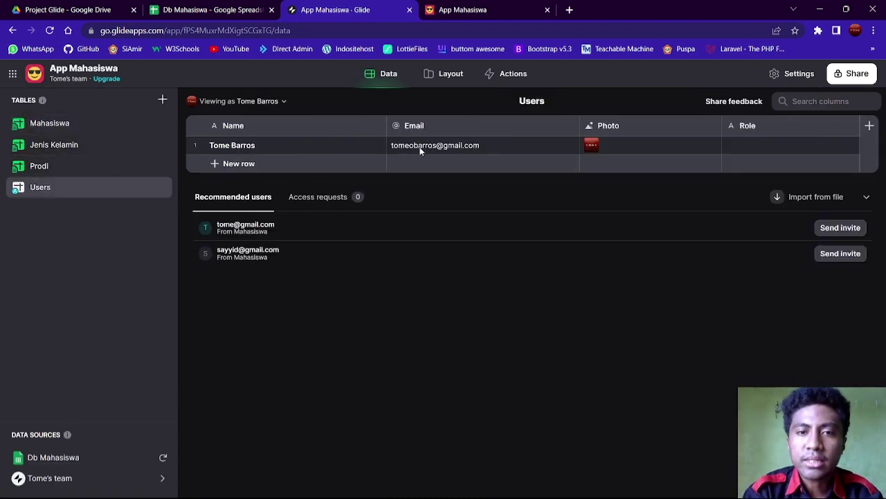
Step: Submit that Users-table email on the login page to get a PIN, then open a new tab
key(ctrl+Tab)
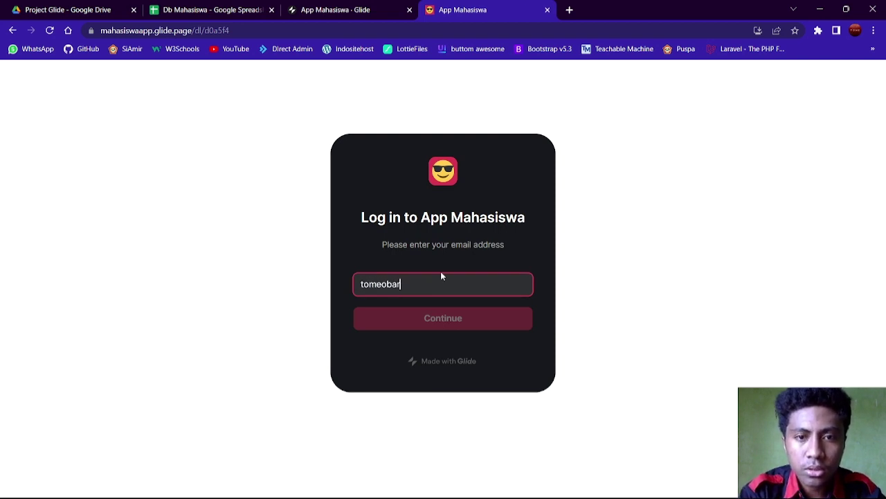
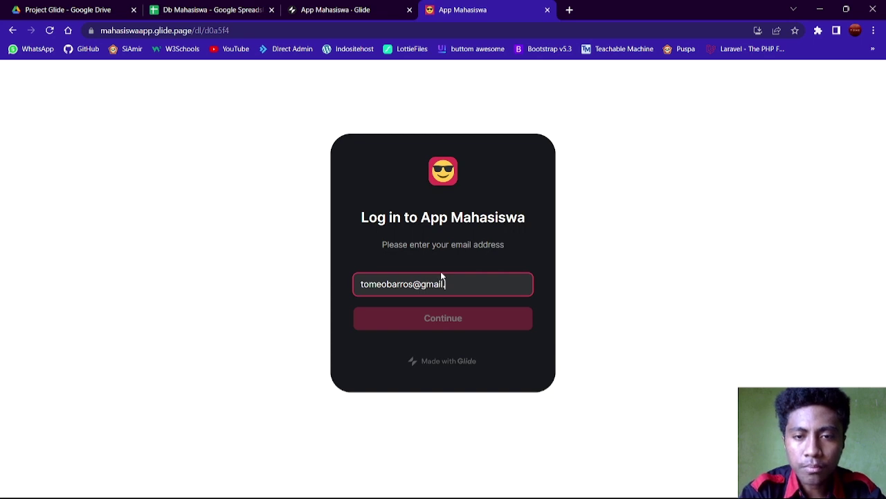
key(Return)
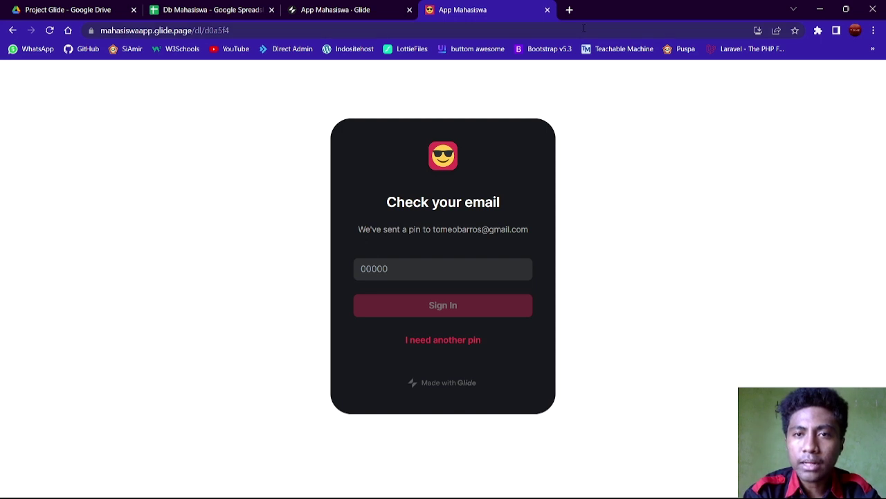
click(570, 10)
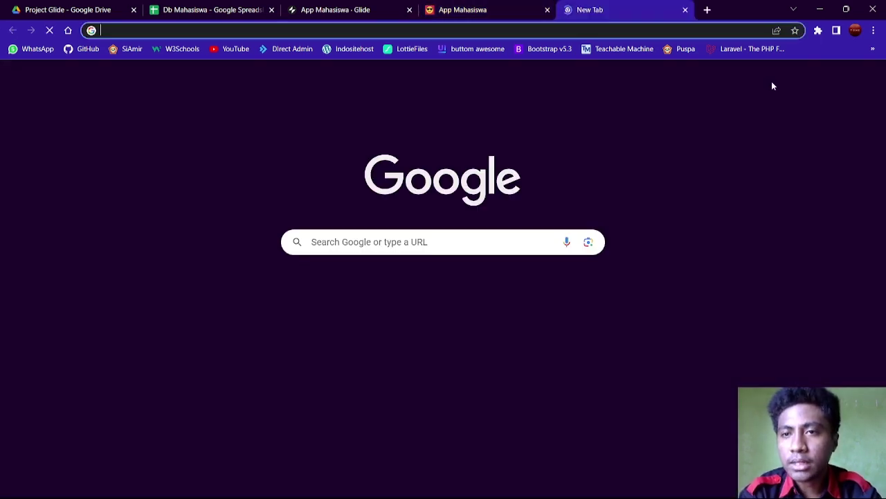
Step: Read the sign-in PIN in Gmail and enter it in App Mahasiswa to sign in
click(839, 79)
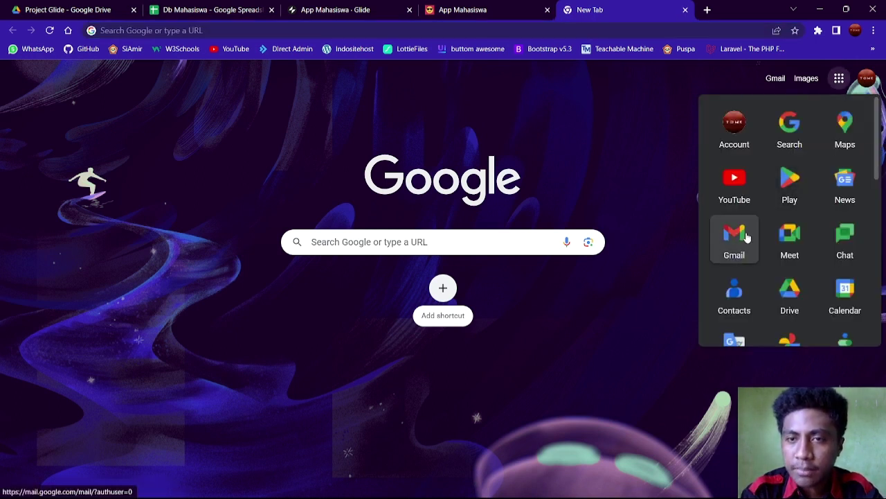
click(747, 237)
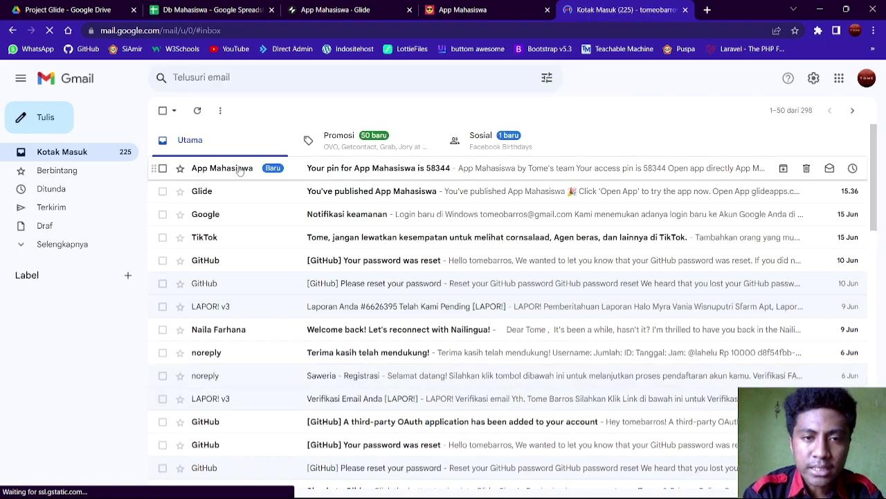
click(445, 9)
click(411, 277)
key(Return)
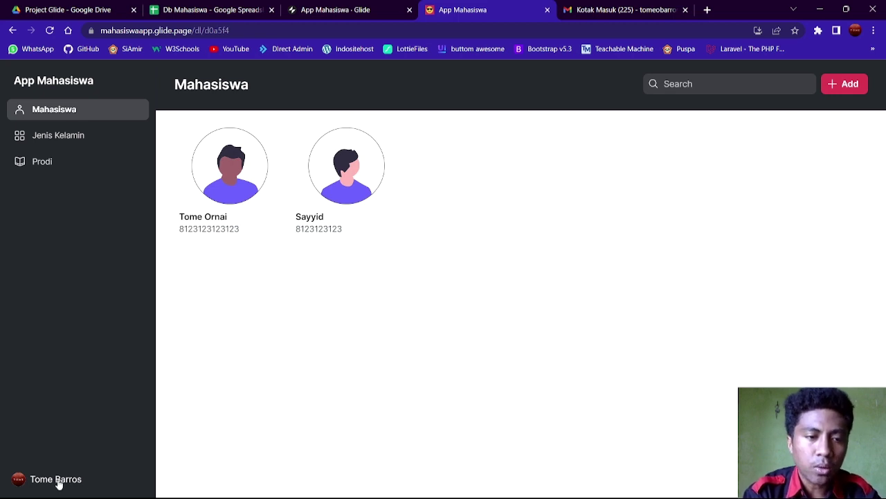
Step: Sign out of the published app and try signing in with an email absent from Users
click(59, 481)
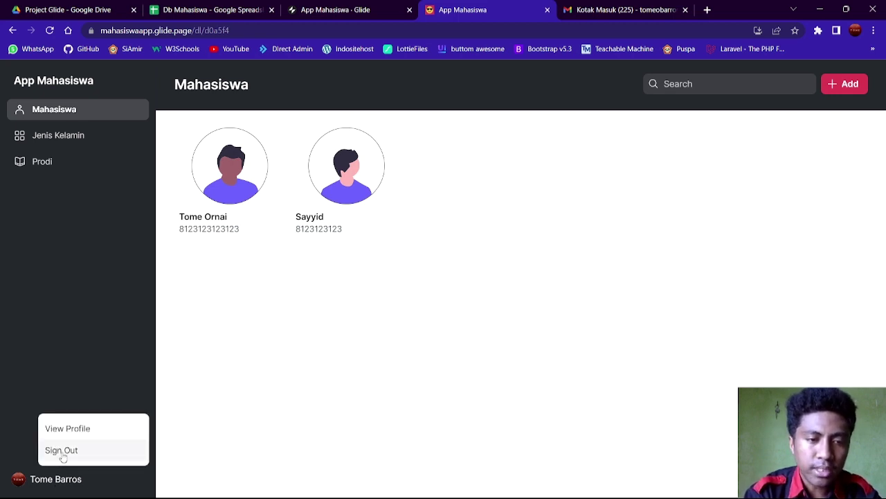
click(61, 451)
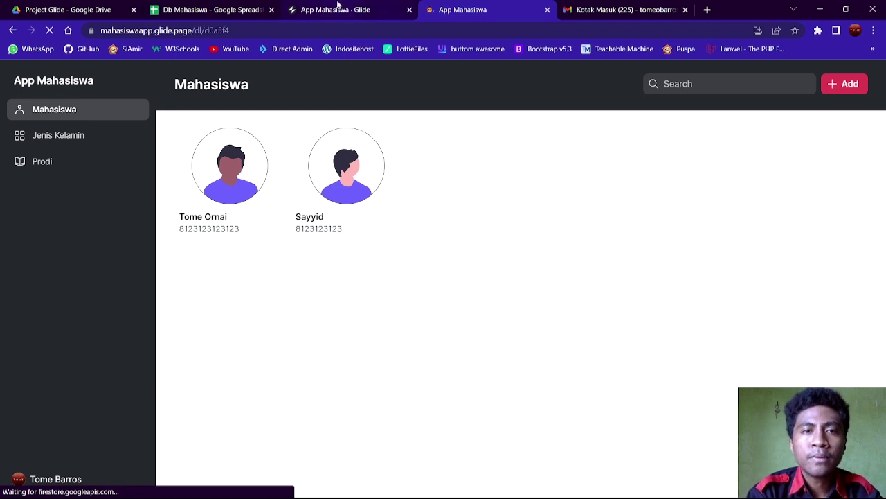
click(236, 10)
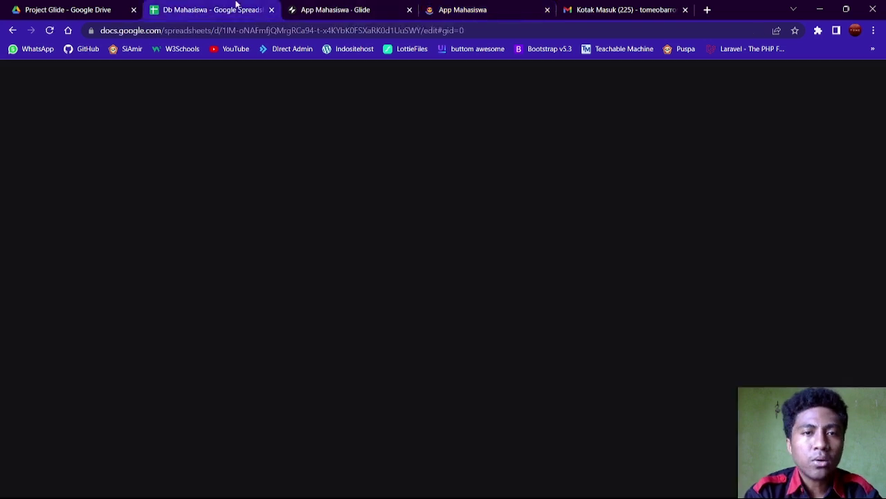
key(ctrl+Tab)
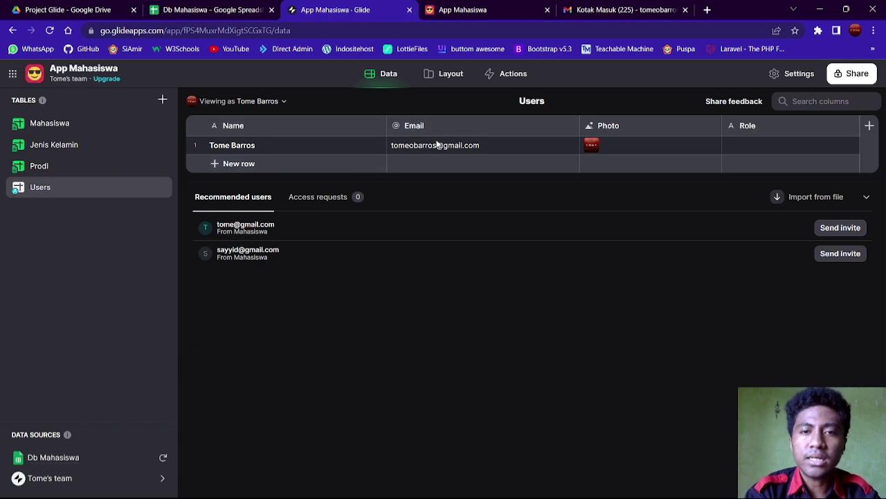
click(488, 7)
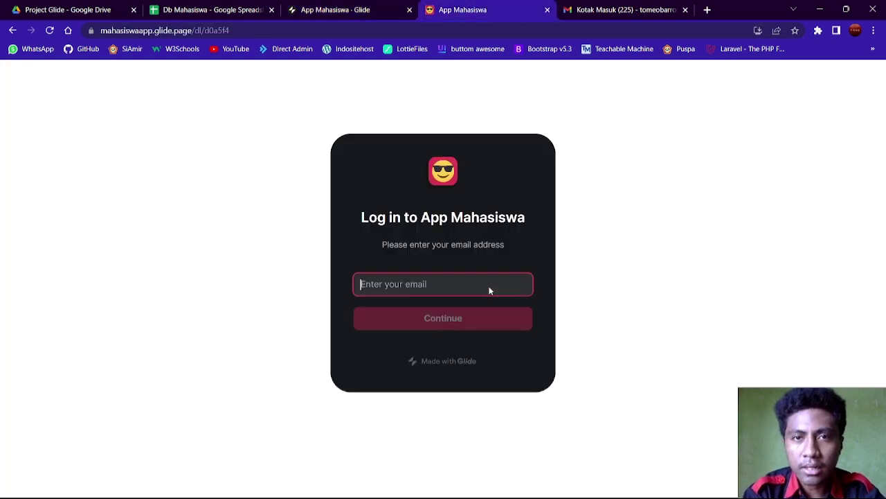
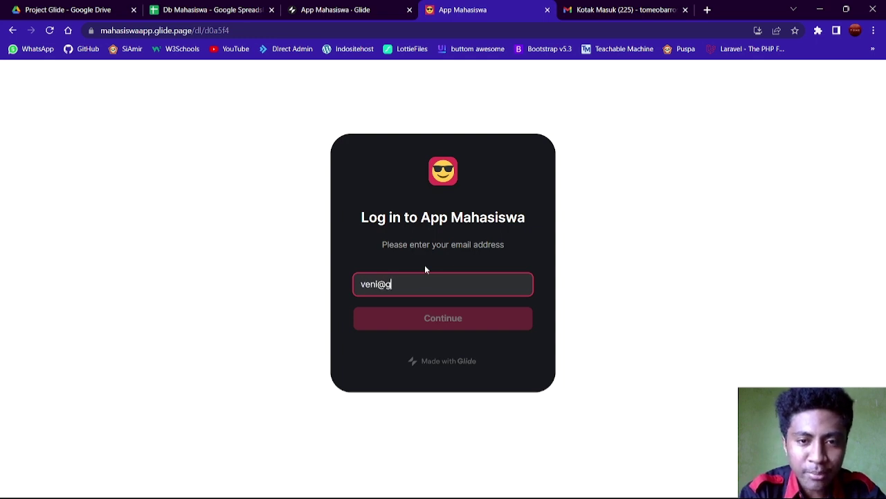
key(Return)
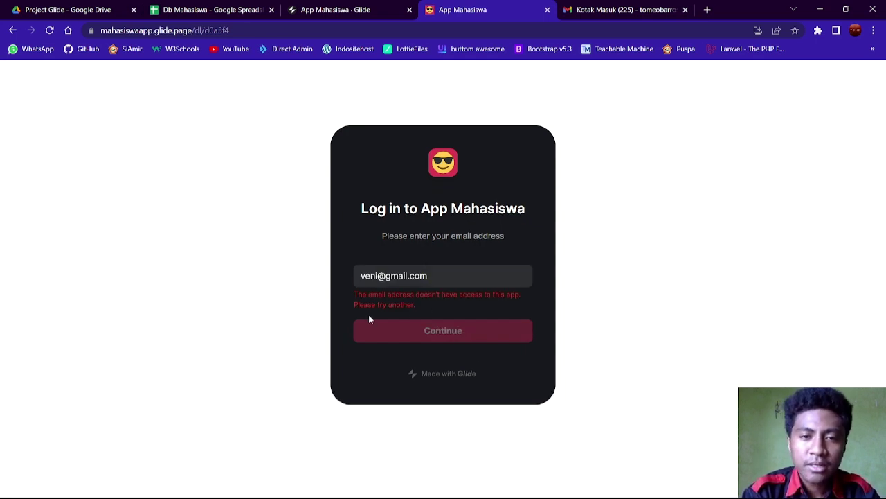
Step: Compare against the Users table, then clear the rejected email from the login field
click(336, 6)
click(461, 7)
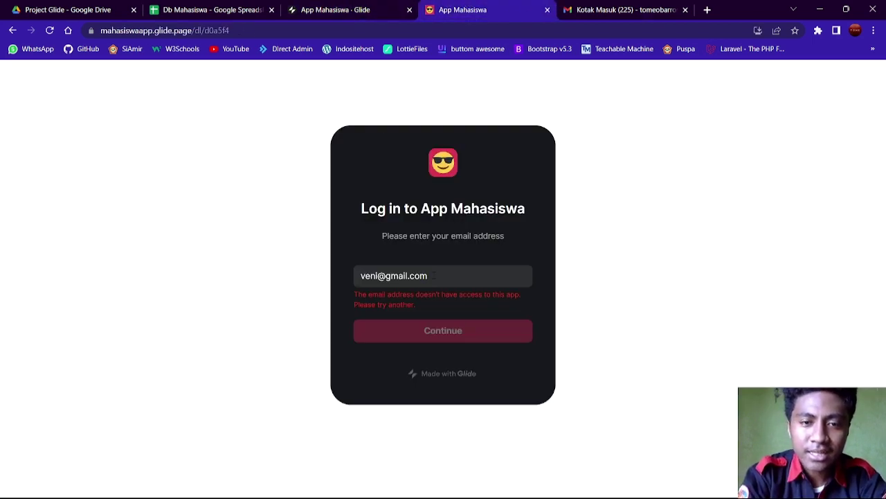
drag(435, 276, 292, 275)
key(ctrl+c)
key(BackSpace)
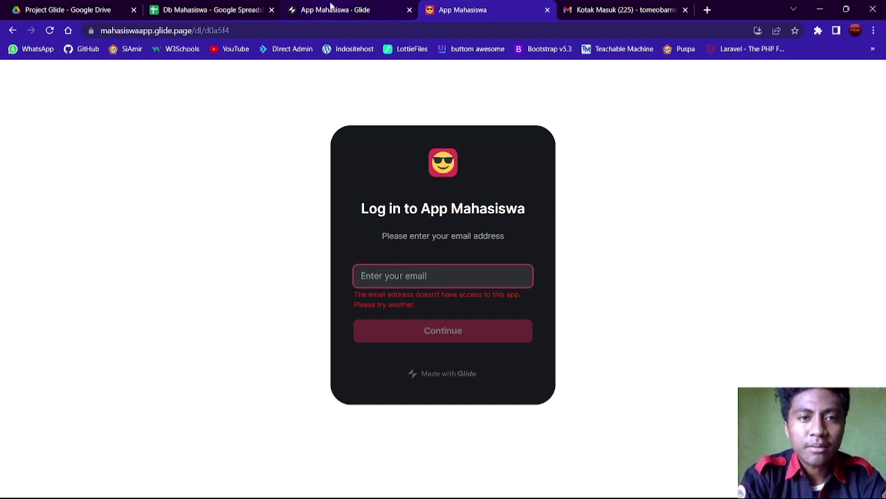
click(332, 9)
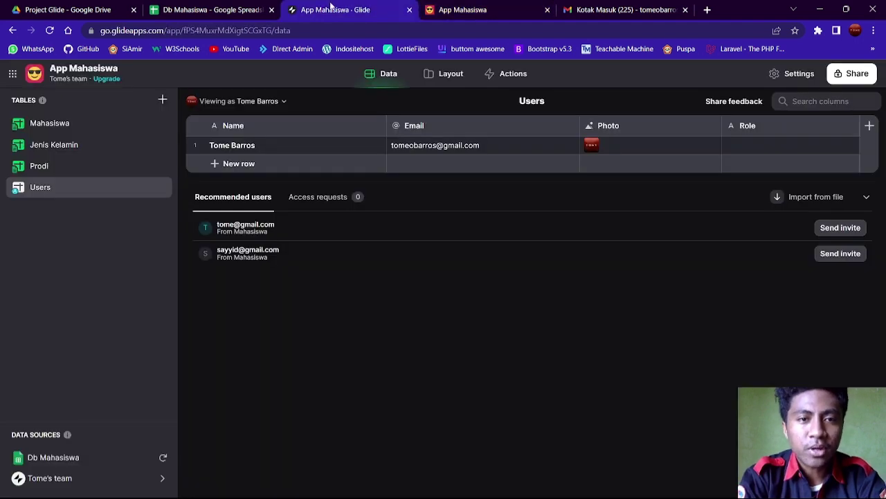
Step: Fill Users row 2 with the refused address as Email and the new user's name
click(397, 165)
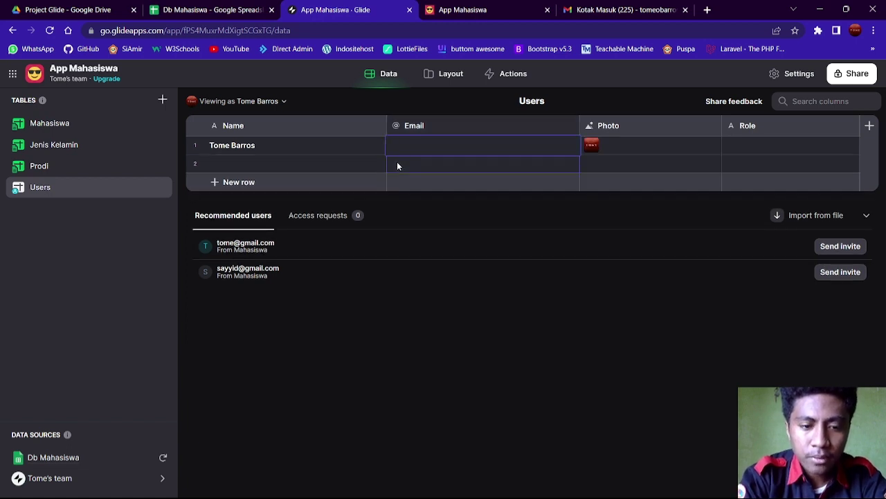
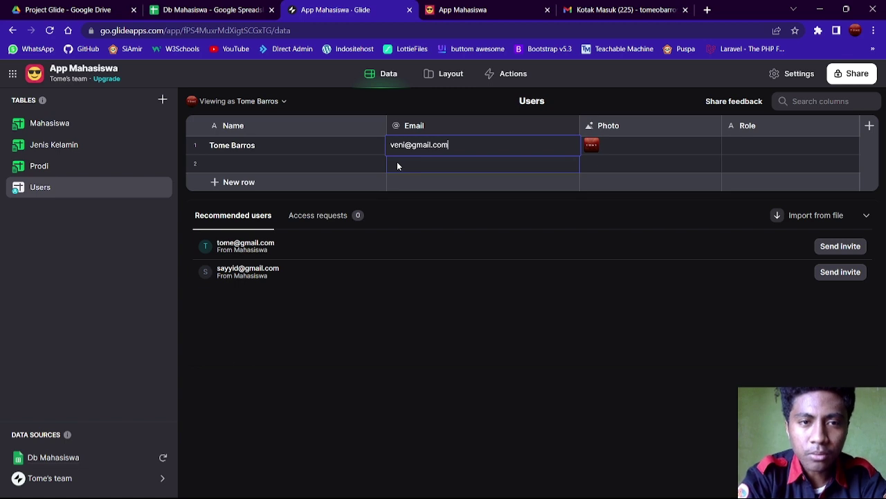
key(Return)
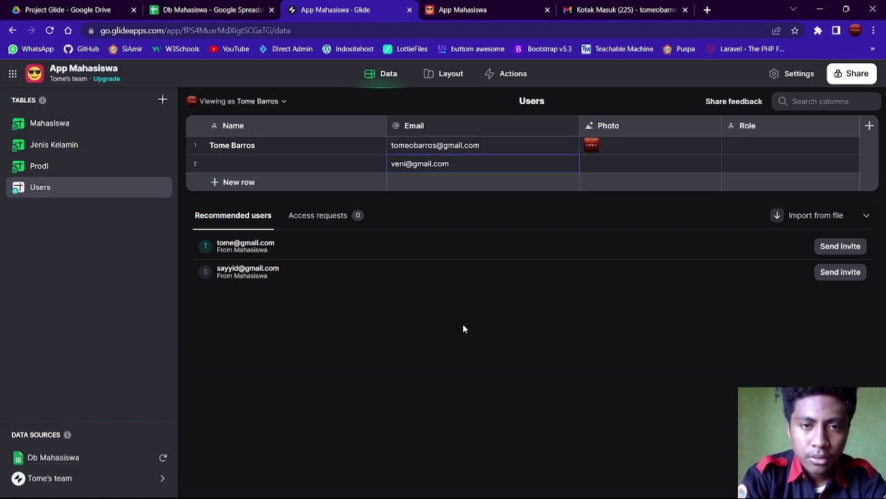
double_click(343, 163)
text(veni)
key(Return)
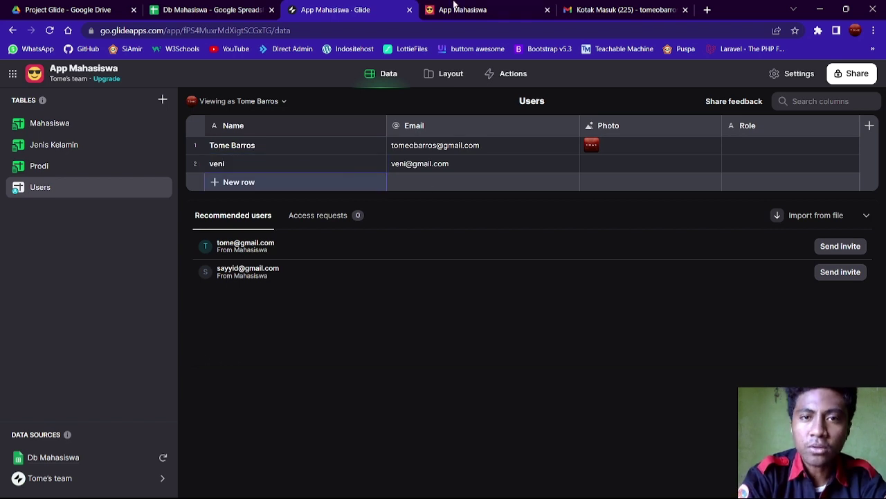
Step: Request a sign-in PIN for the newly added email on the published app's login page
click(455, 5)
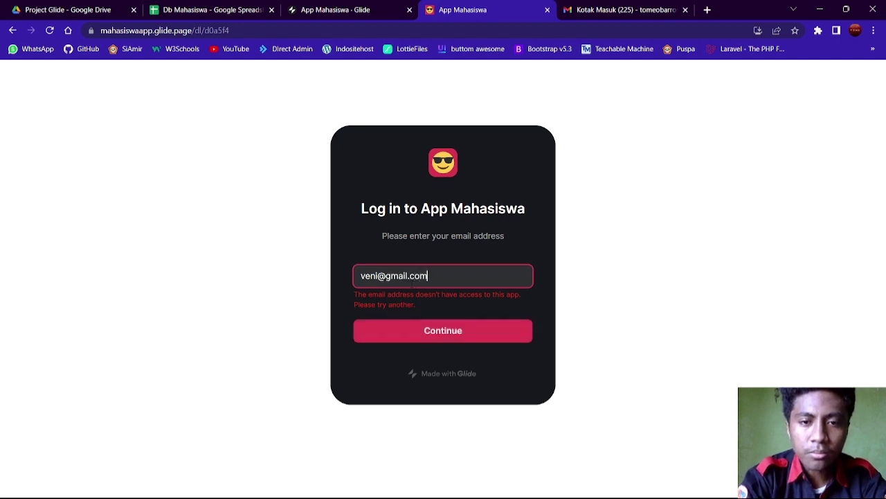
key(Return)
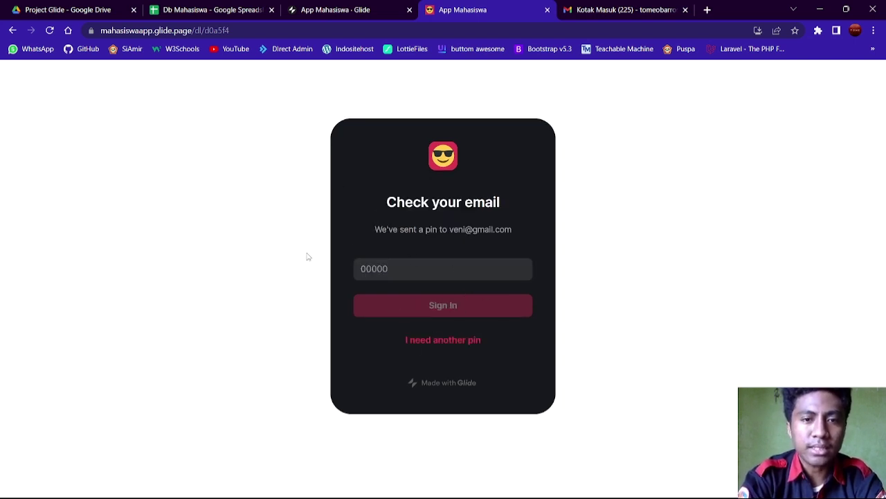
scroll(278, 229, left, 5)
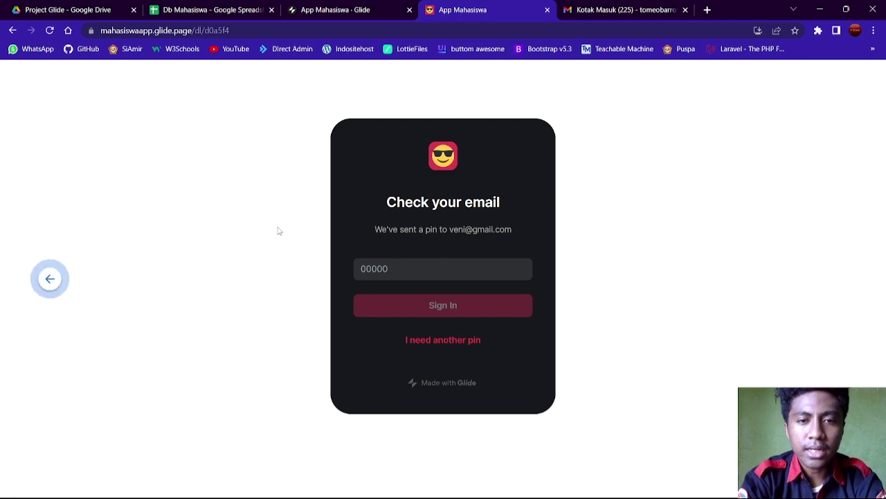
click(377, 10)
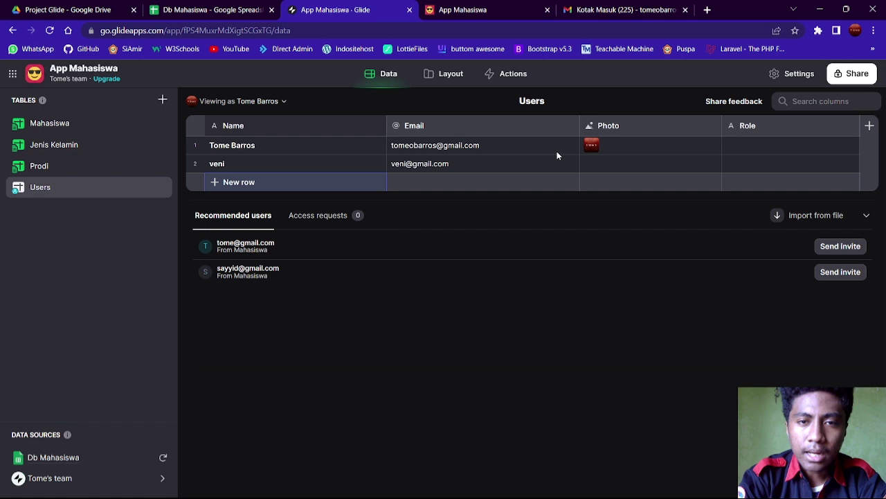
Step: Insert a blank row 3 below the new user in Users, then return to app Settings
click(534, 181)
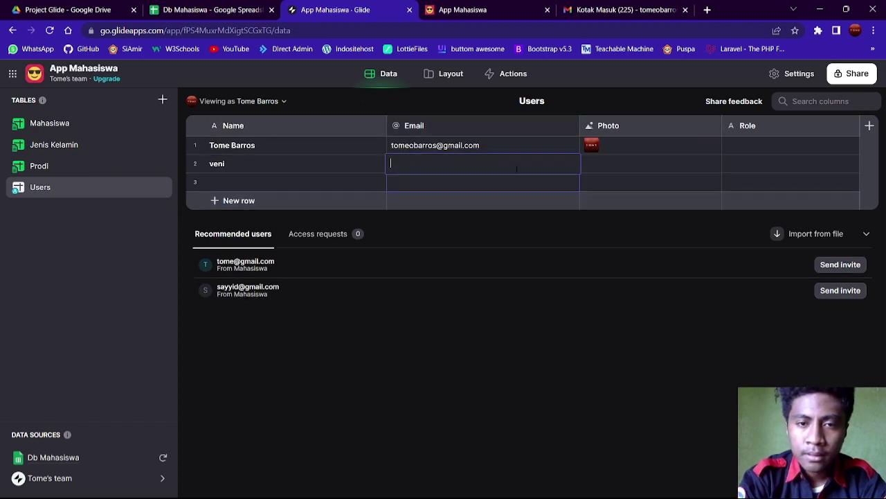
key(ctrl+v)
key(Return)
click(454, 163)
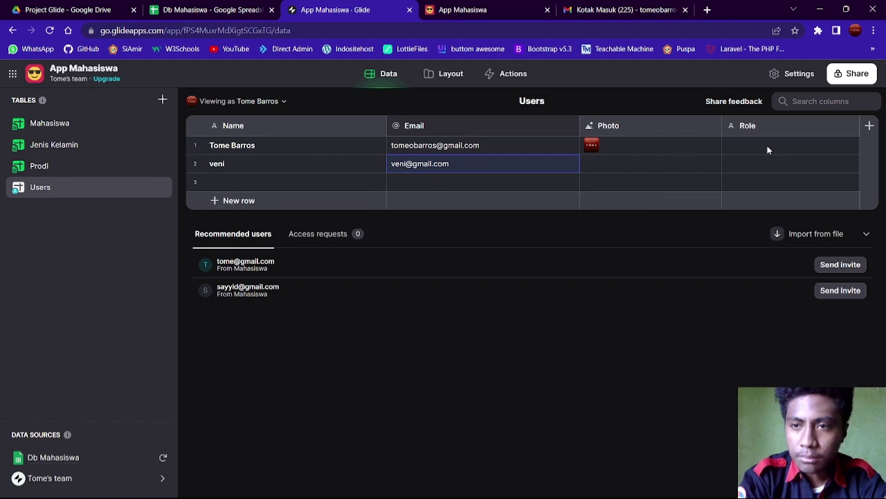
right_click(484, 173)
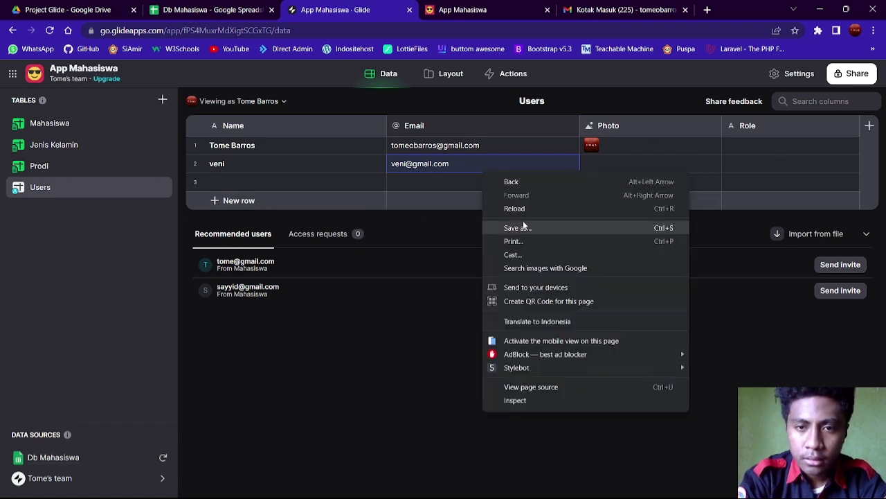
click(396, 227)
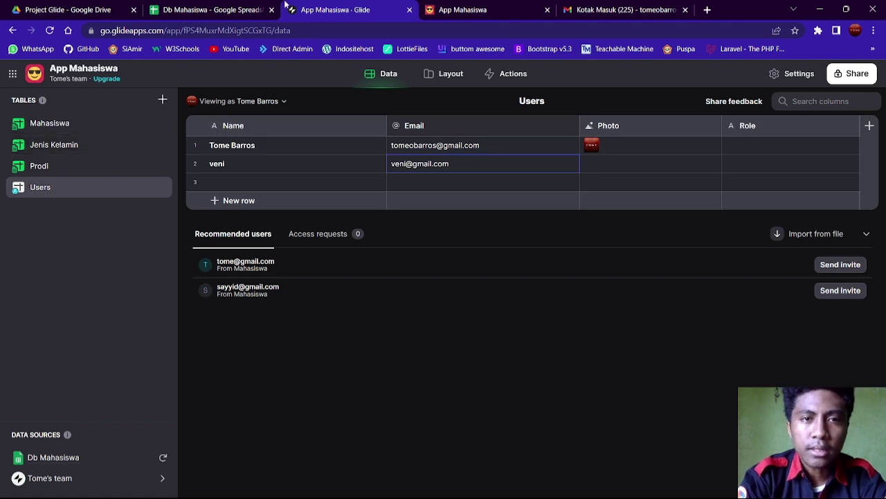
click(243, 10)
click(305, 9)
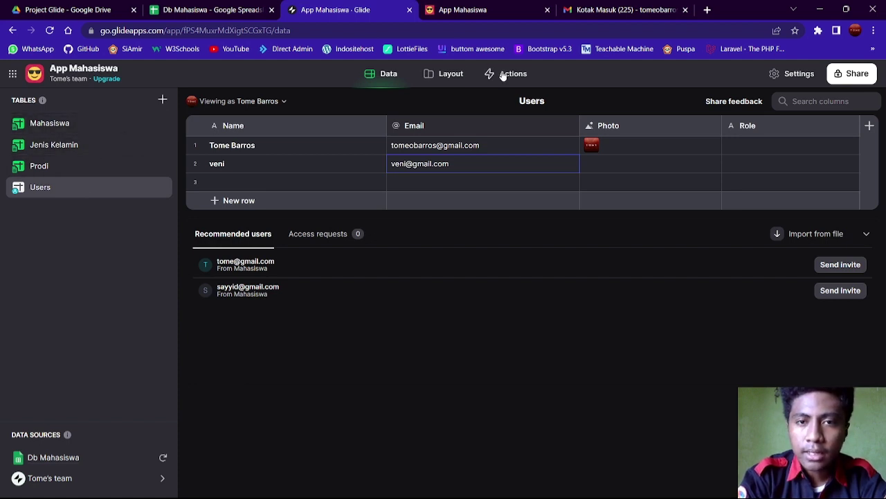
click(804, 77)
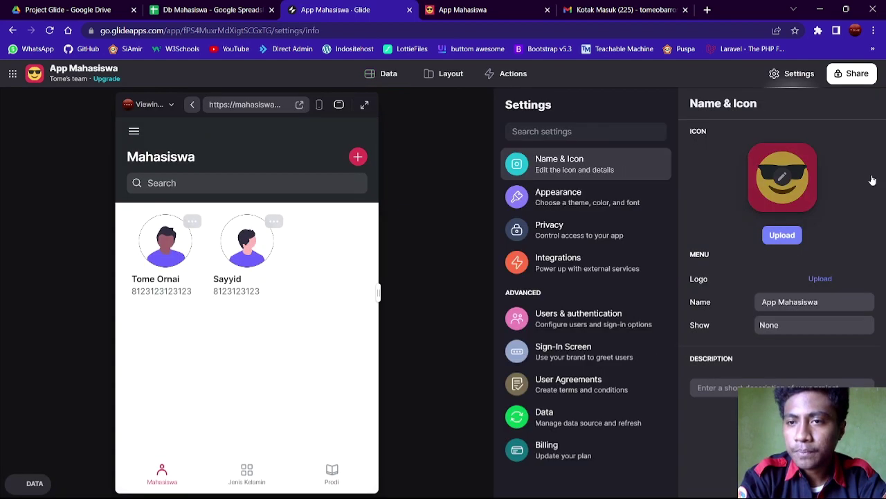
Step: Set Privacy to 'Any email in table' with the Mahasiswa table as the source
click(578, 235)
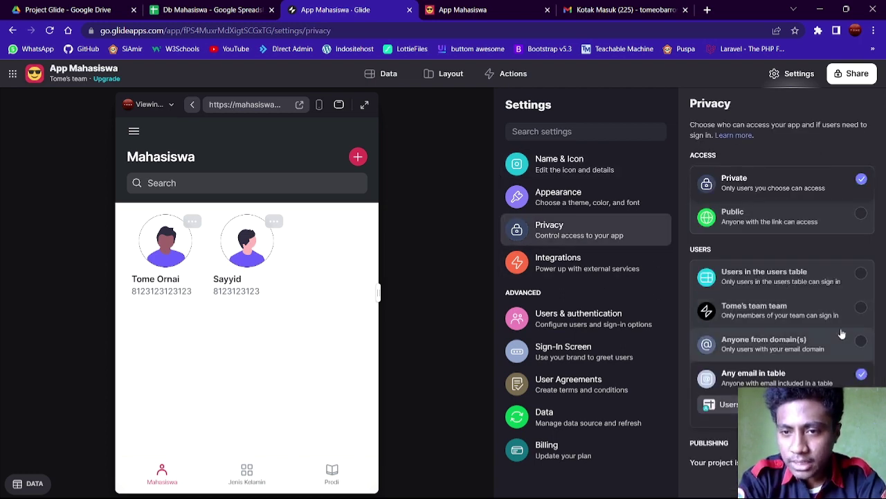
click(855, 283)
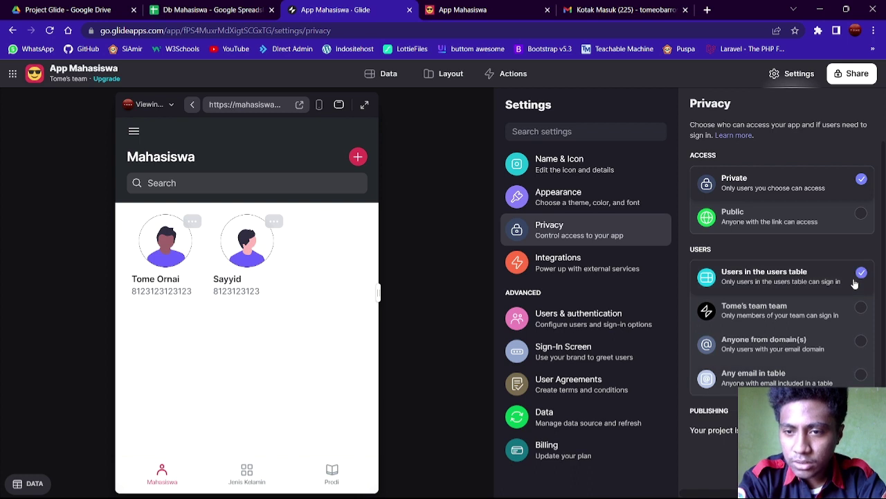
click(859, 375)
click(727, 404)
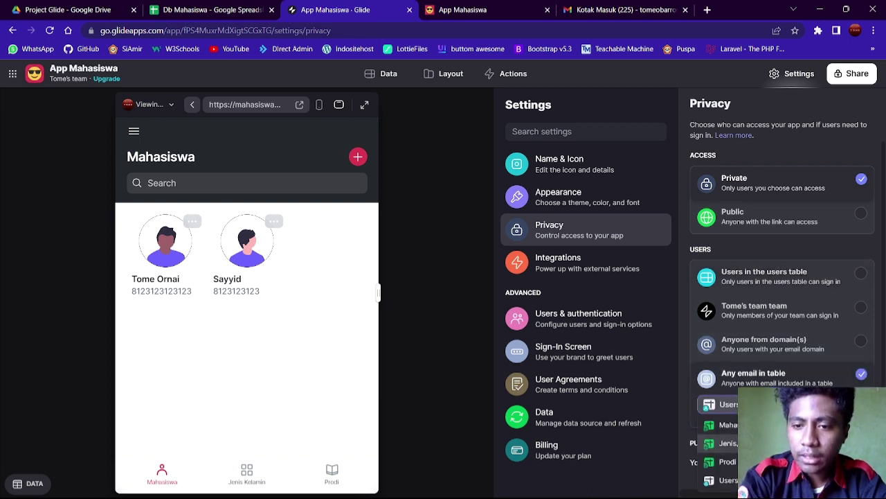
click(727, 425)
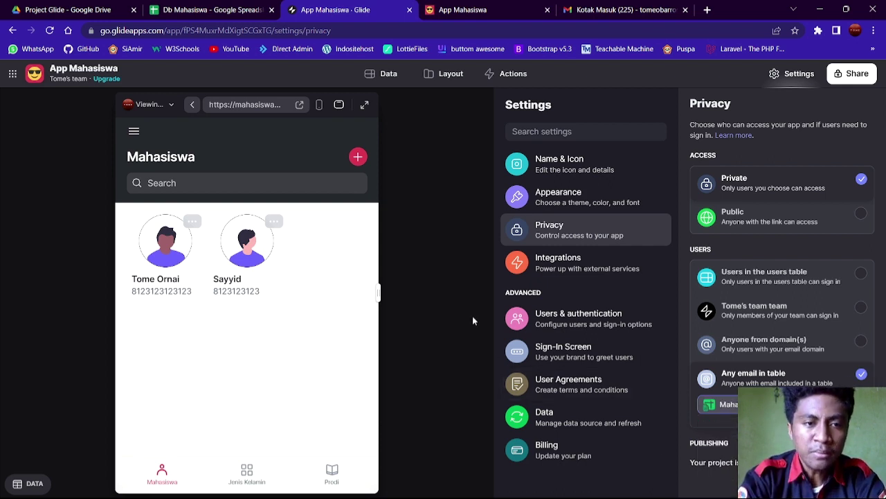
Step: Browse a student's detail page in the preview and return to the Mahasiswa list
click(188, 235)
scroll(251, 375, down, 1)
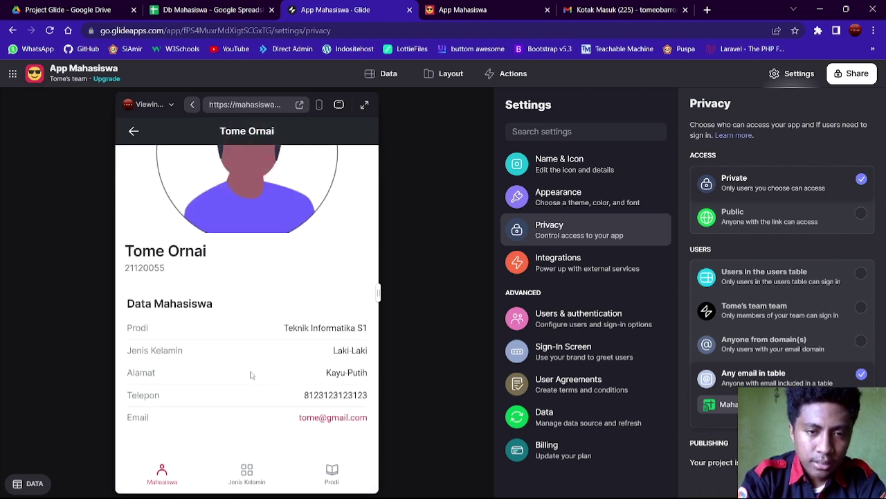
scroll(239, 355, up, 1)
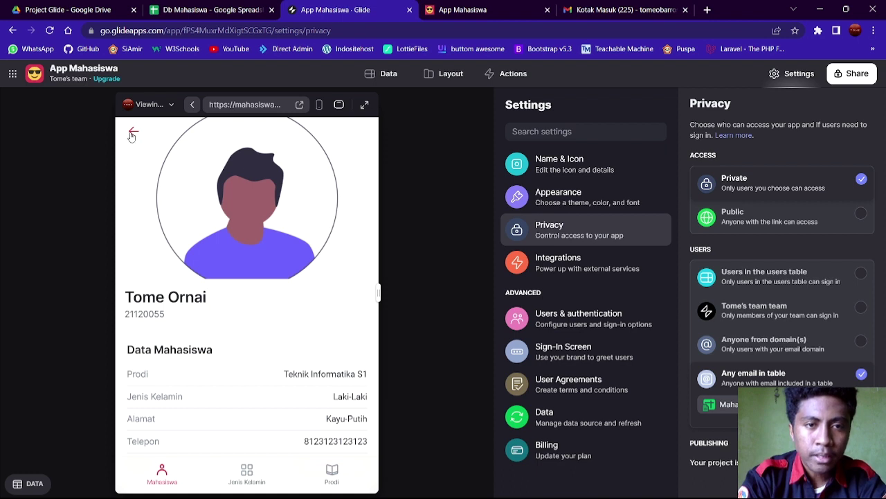
click(132, 135)
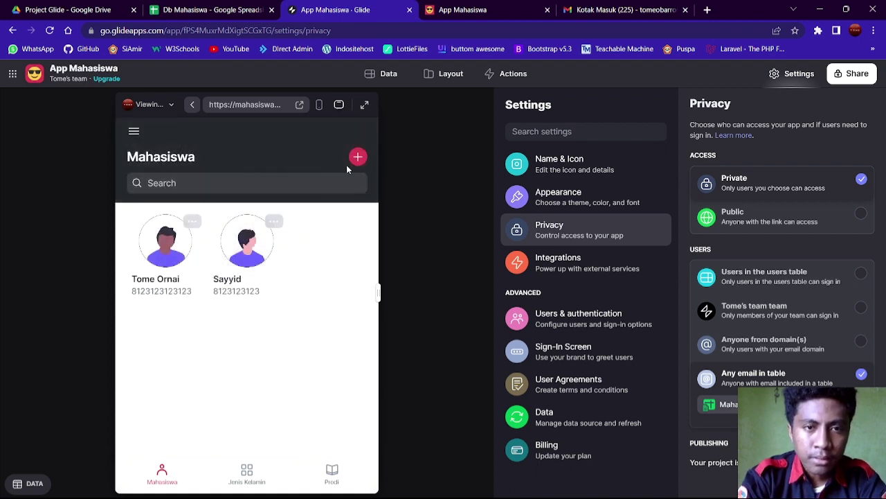
Step: Close the old app tab, copy the app link, and load mahasiswaapp.glide.page fresh
click(484, 10)
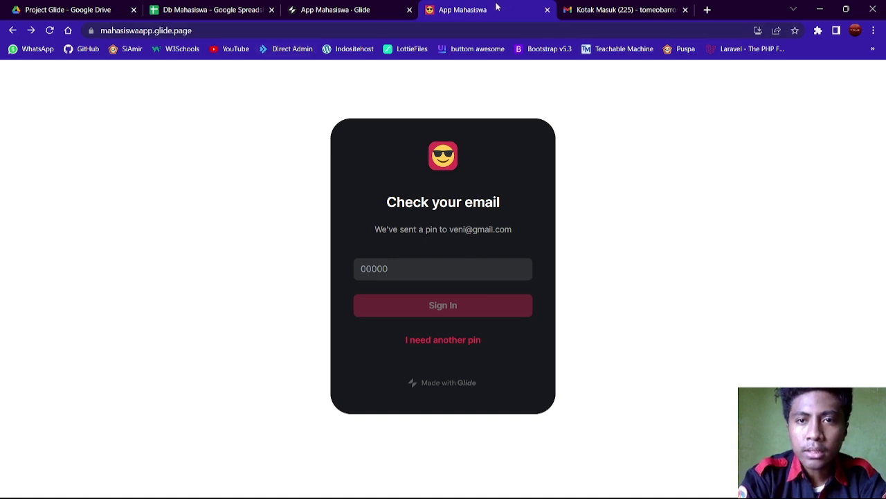
click(547, 9)
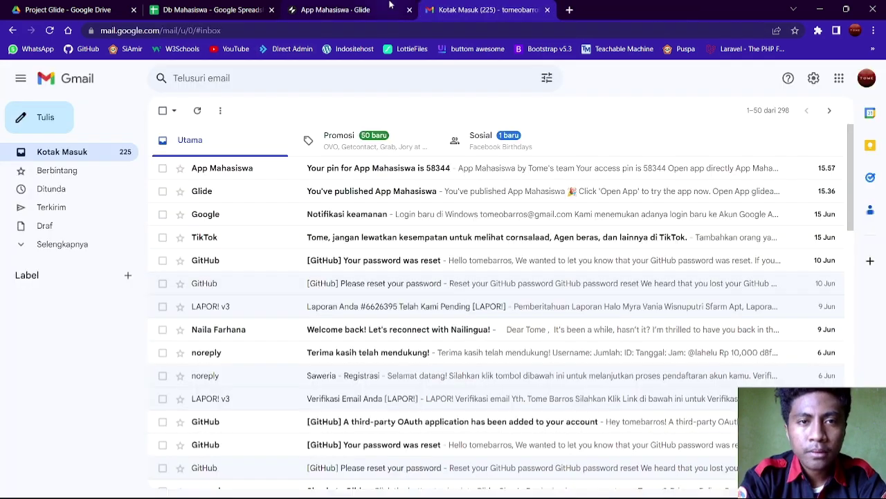
click(390, 7)
click(865, 74)
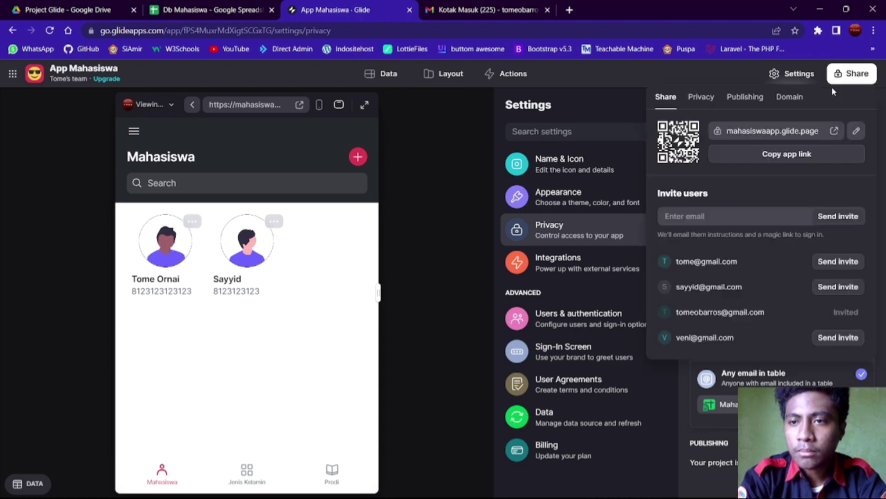
click(777, 155)
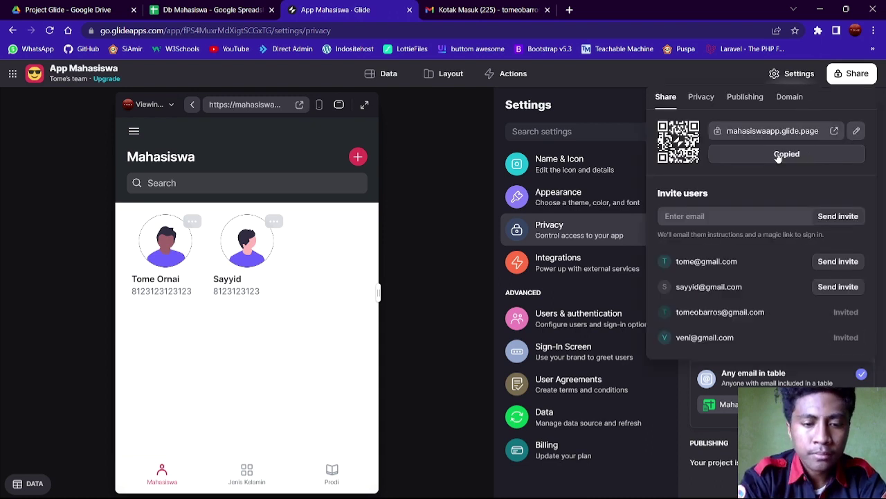
key(ctrl+t)
text(https://mahasiswaapp.glide.page/)
key(Return)
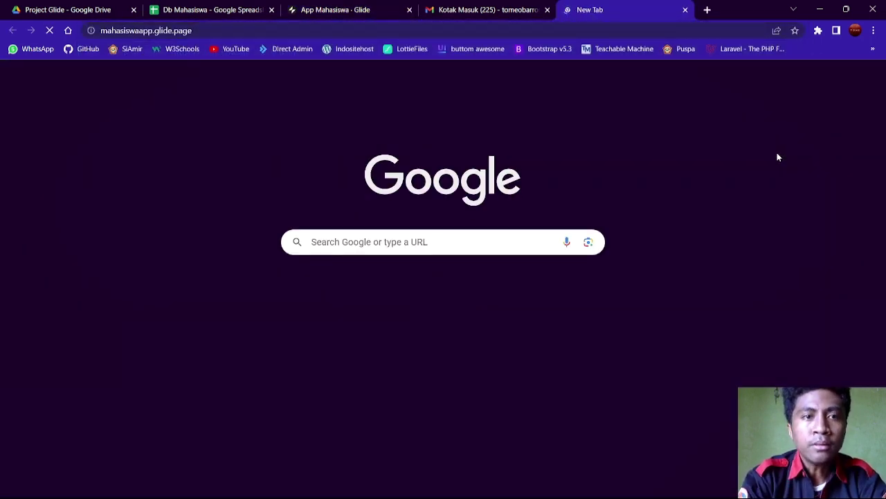
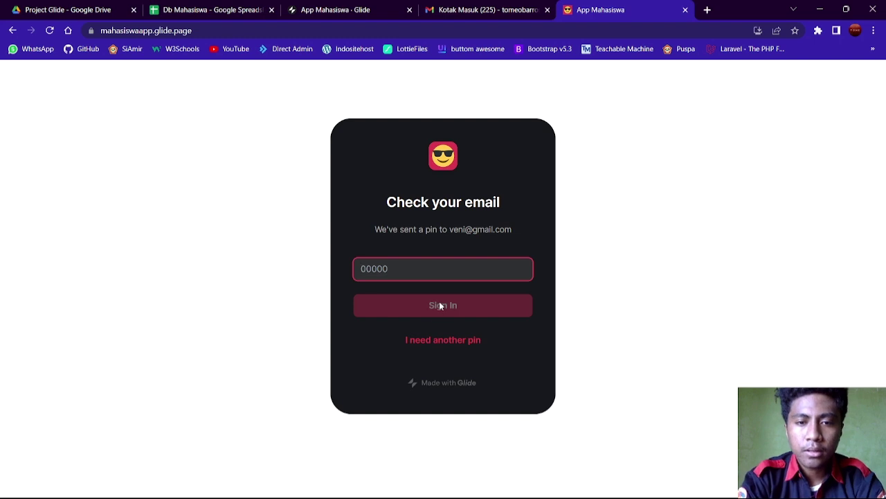
Step: Request a sign-in pin for a different email address and see it refused access
click(435, 340)
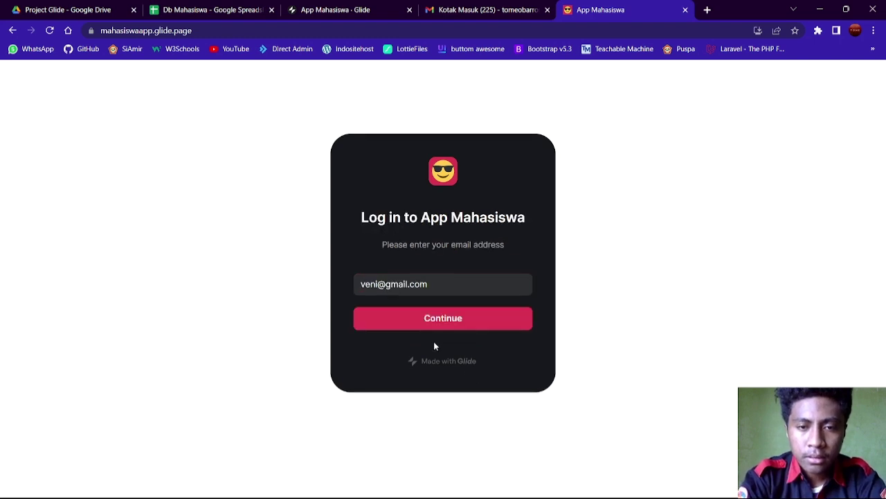
drag(433, 284, 262, 300)
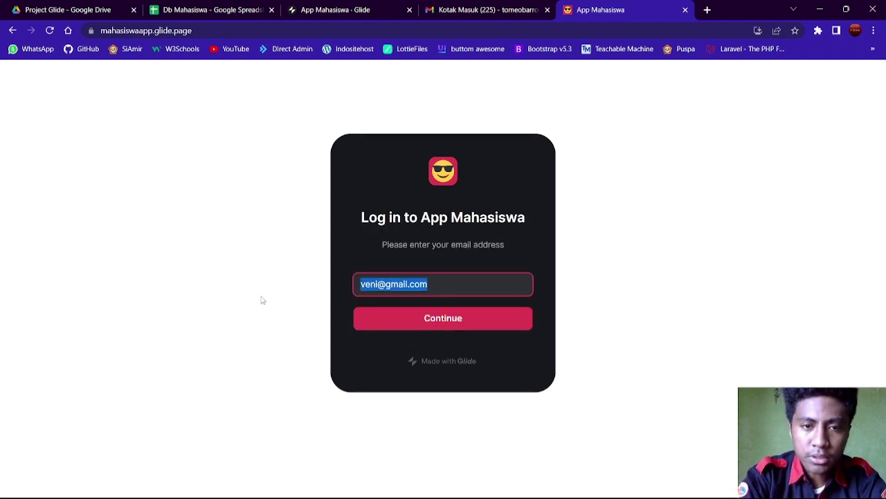
key(BackSpace)
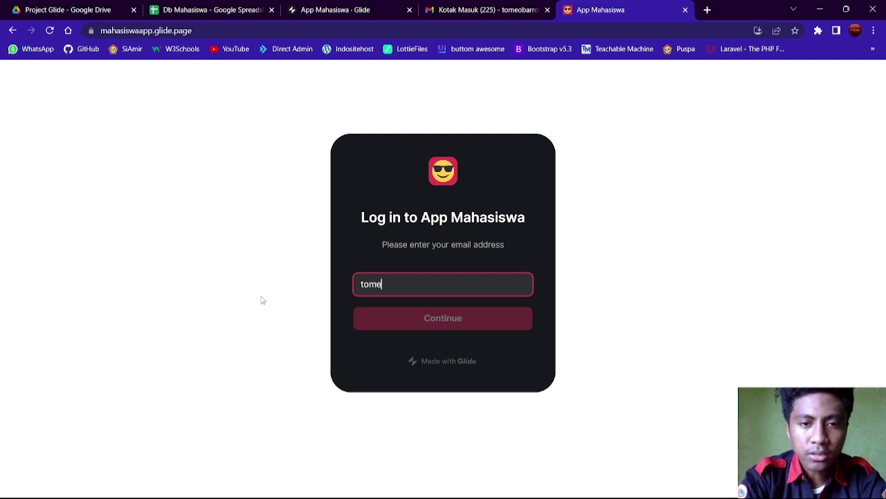
key(Return)
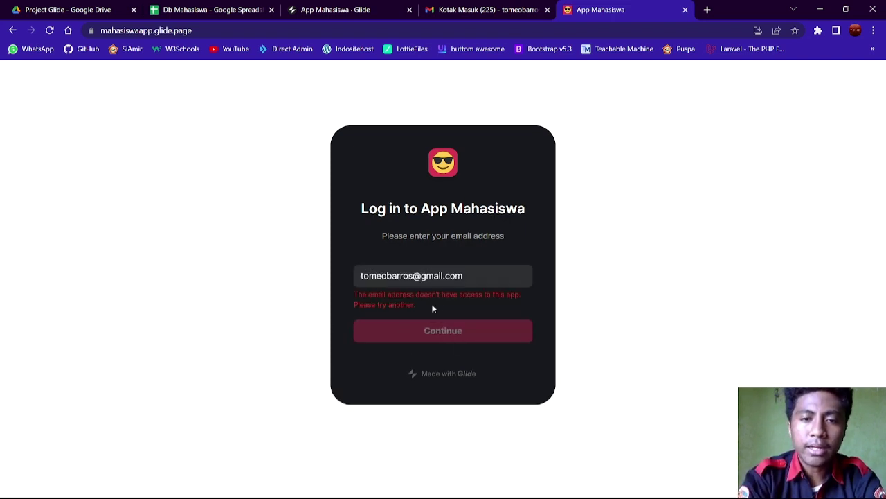
drag(425, 306, 369, 295)
drag(469, 277, 343, 271)
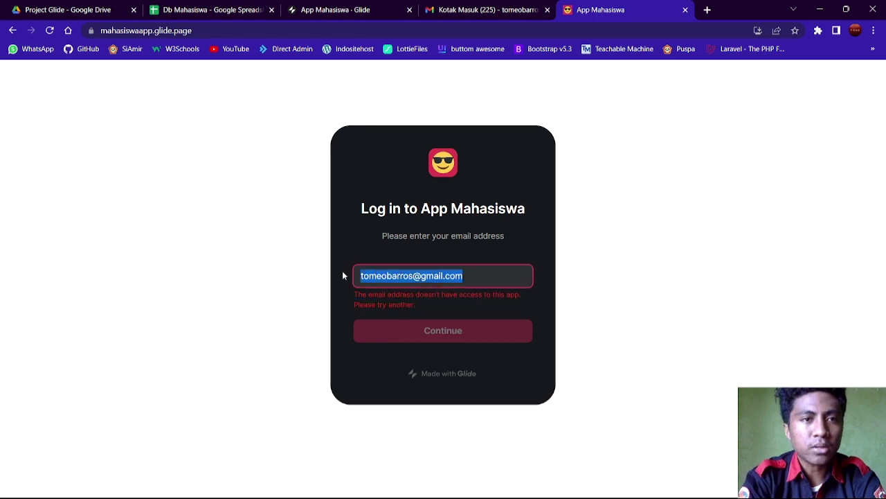
Step: Check the email stored in cell G2 of the Db Mahasiswa sheet, then return to the Glide builder
click(228, 10)
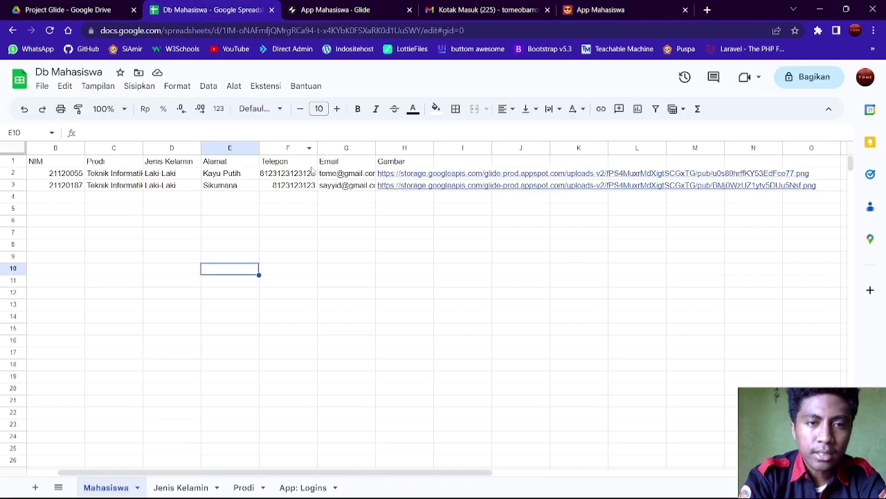
double_click(334, 176)
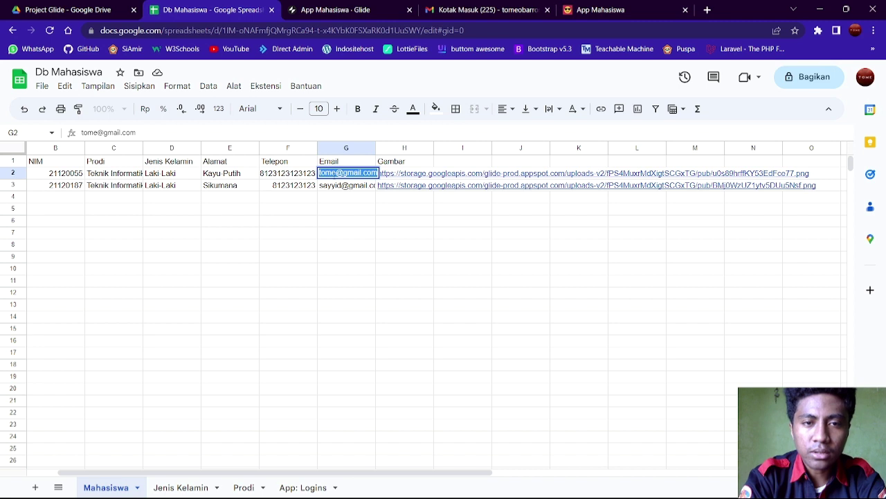
click(336, 176)
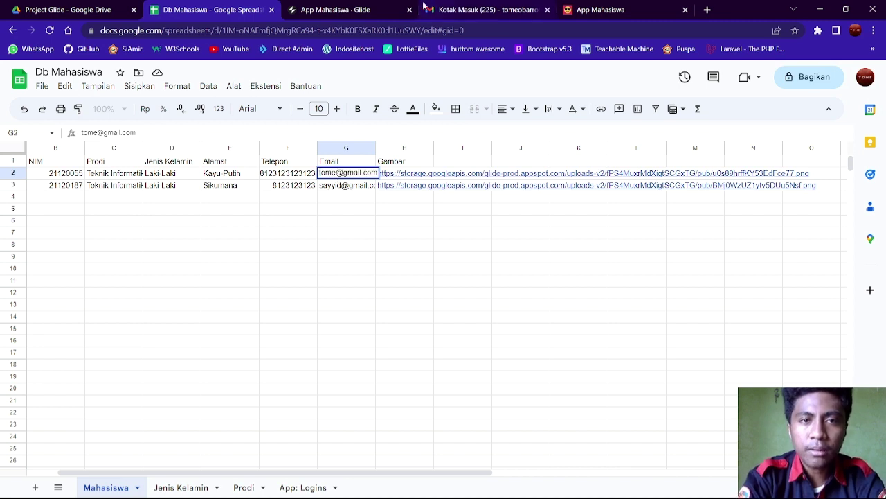
click(327, 8)
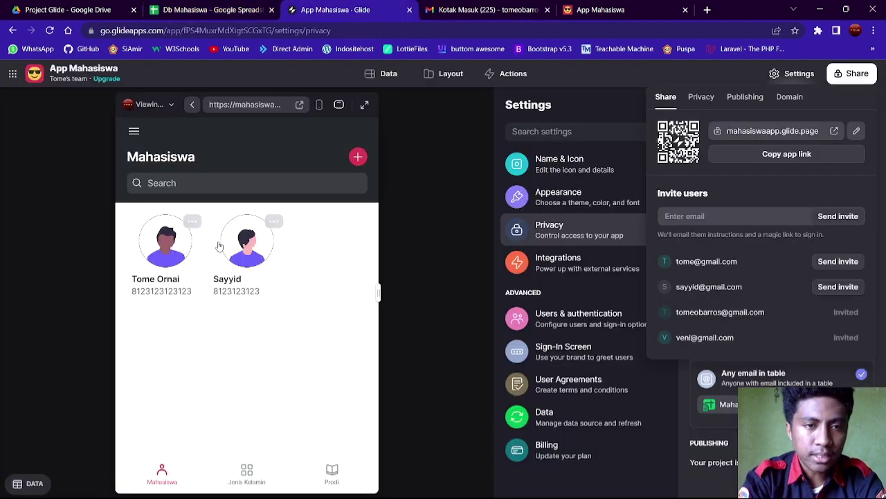
Step: Edit the first student, append 'barros' to the Email field, and submit the record
click(191, 222)
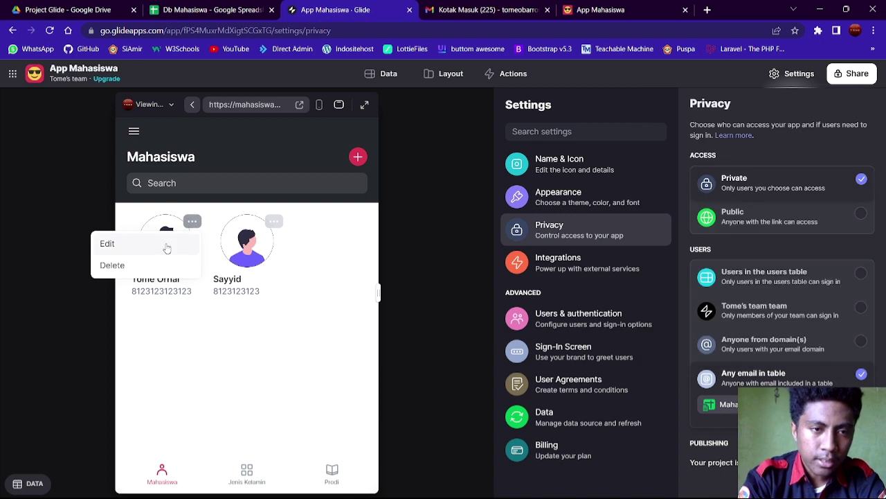
click(168, 247)
scroll(200, 317, down, 2)
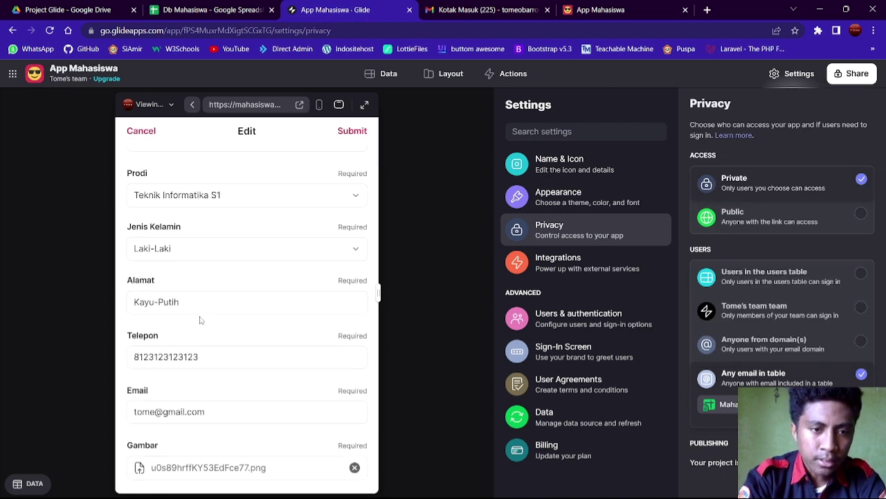
scroll(176, 313, up, 2)
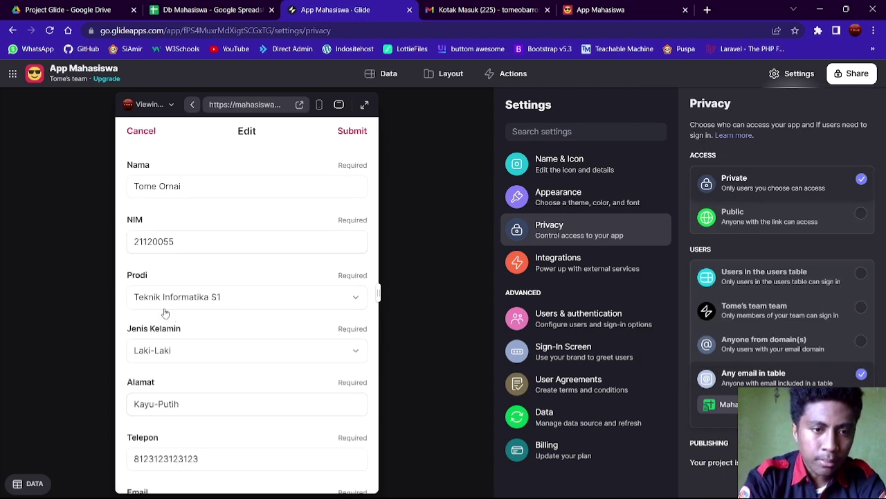
scroll(167, 315, down, 2)
click(156, 412)
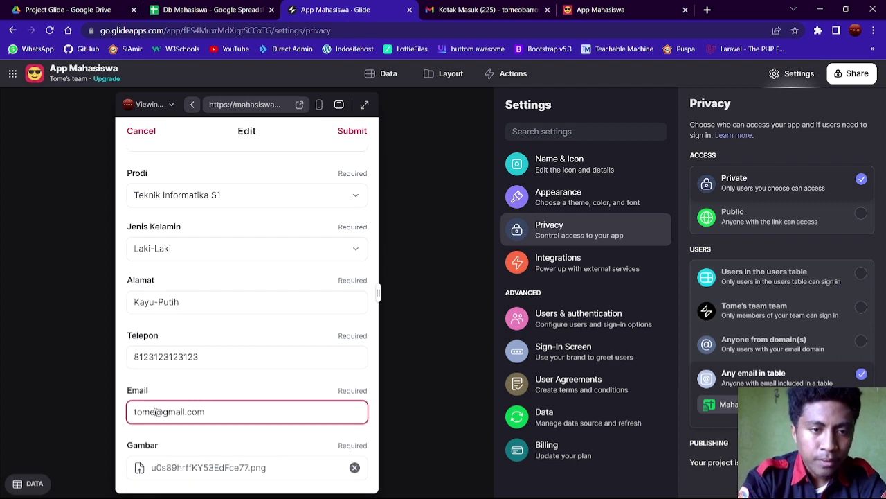
text(barros)
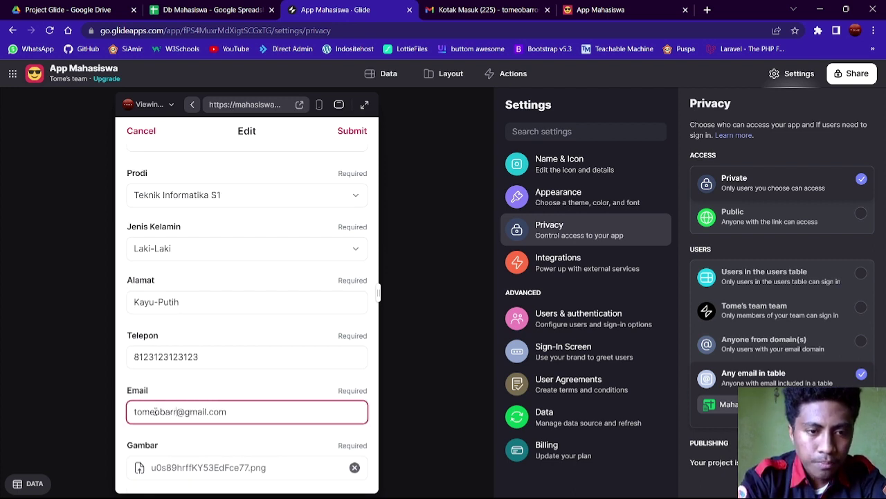
click(345, 124)
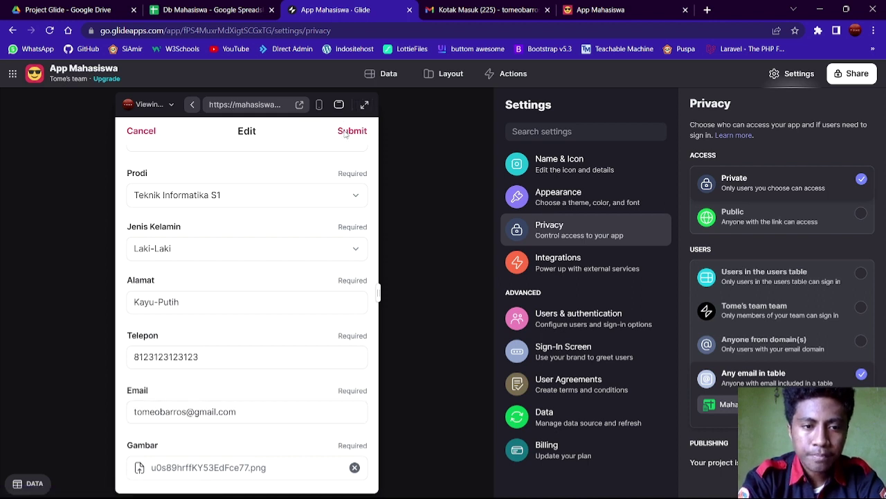
click(345, 132)
Step: Compare the first student's Email in Glide's detail screen with cell G2 in Db Mahasiswa
click(215, 7)
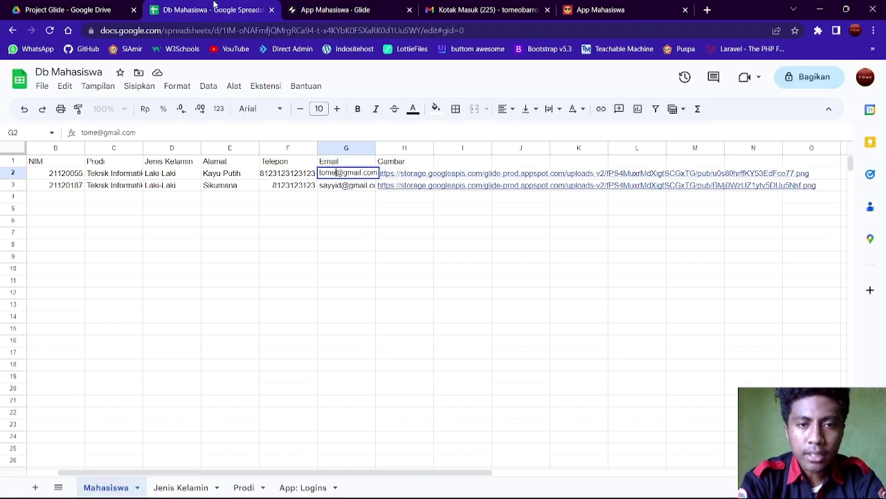
click(346, 229)
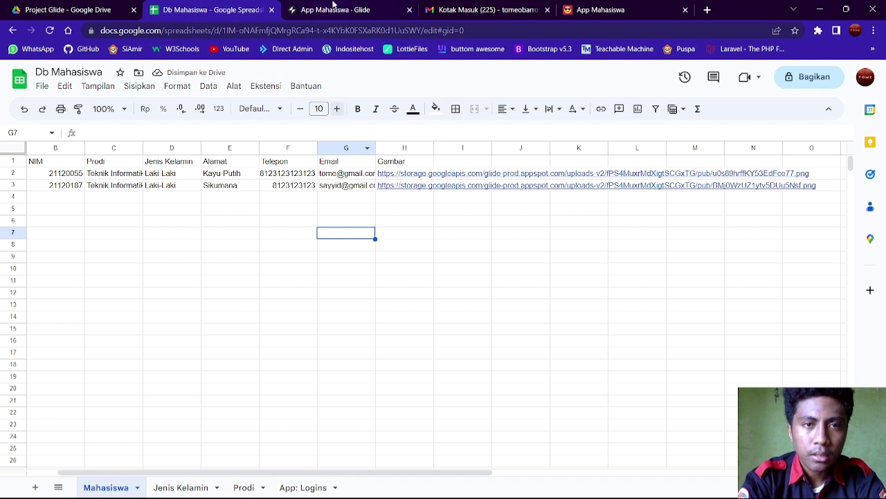
click(334, 5)
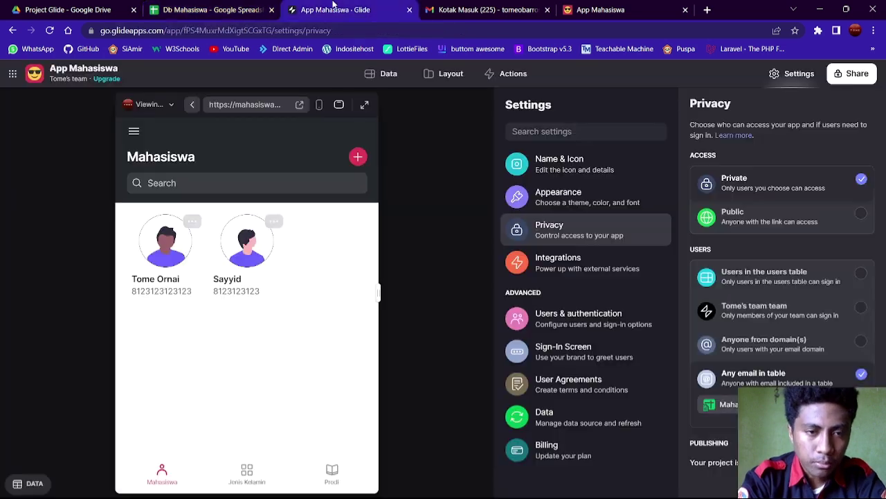
click(178, 255)
scroll(308, 387, down, 1)
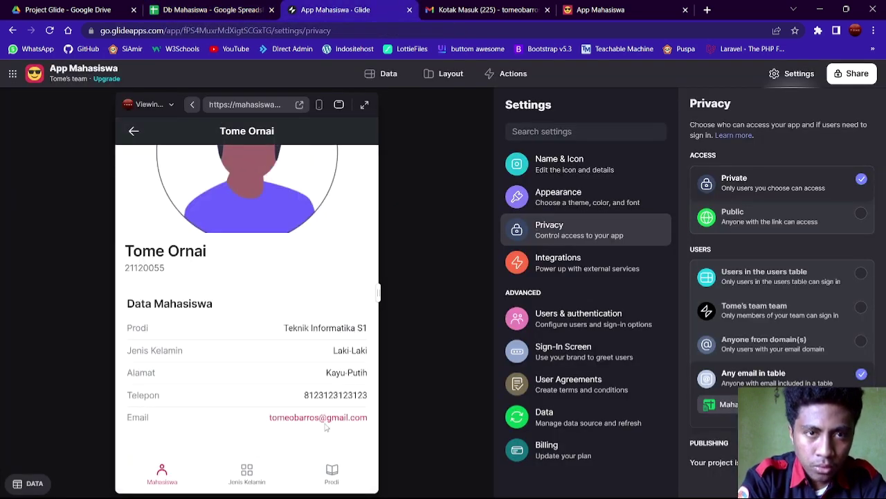
click(238, 5)
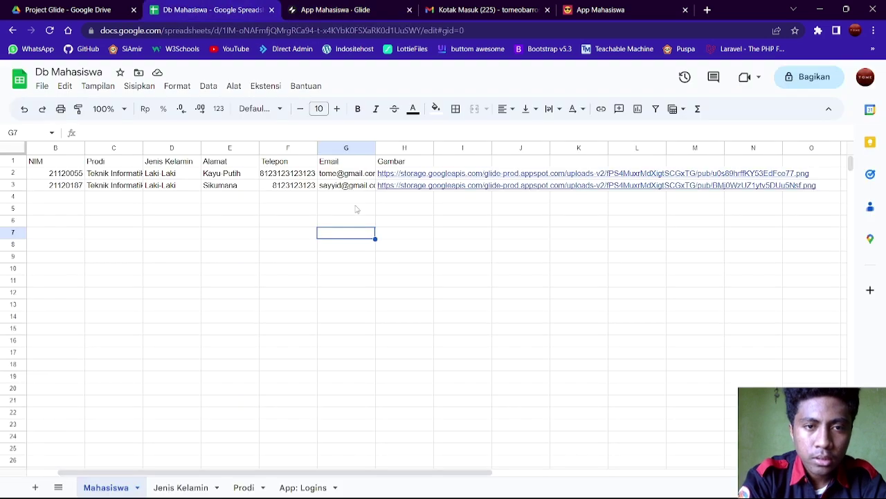
click(332, 173)
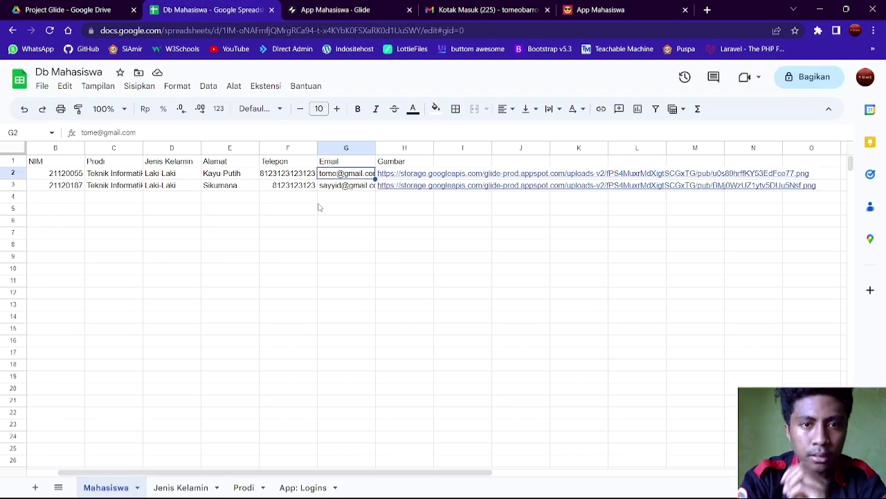
click(624, 9)
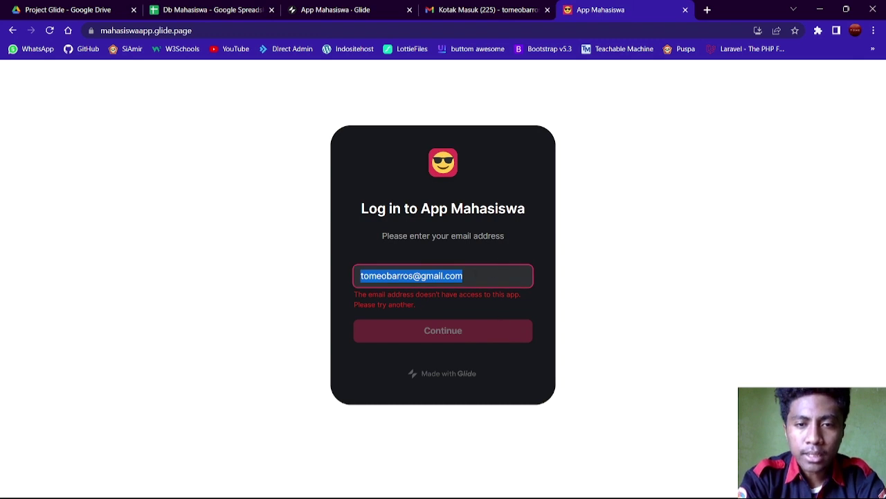
Step: Resubmit the account email on the App Mahasiswa login page; it is still refused access
click(463, 275)
key(BackSpace)
text(m)
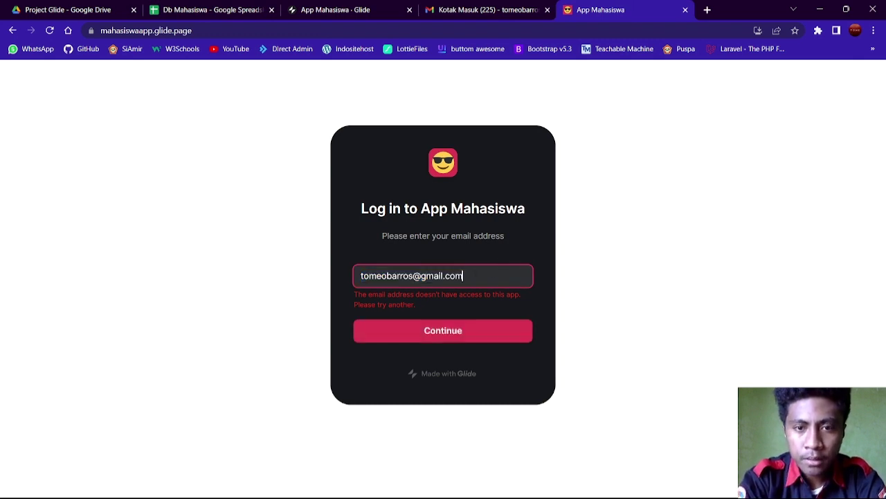
key(Return)
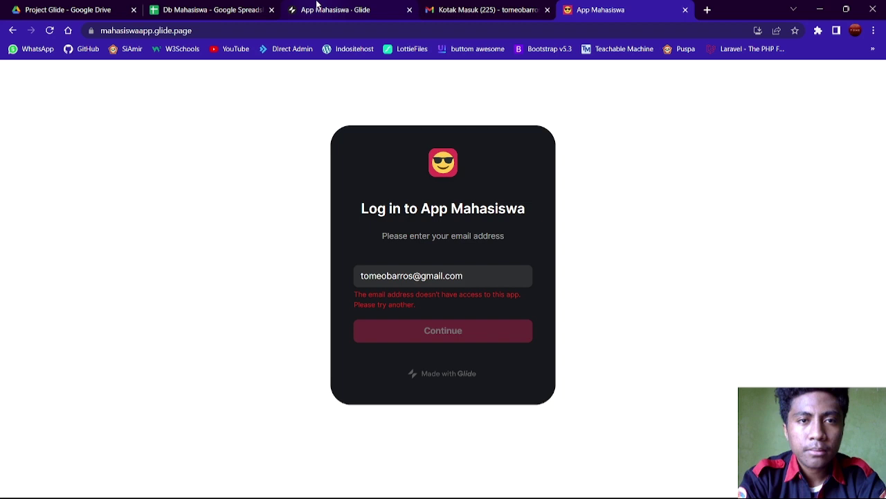
click(317, 9)
Step: Replace the phone number in cell G2 with the account email address, reloading the Glide editor meanwhile
click(206, 7)
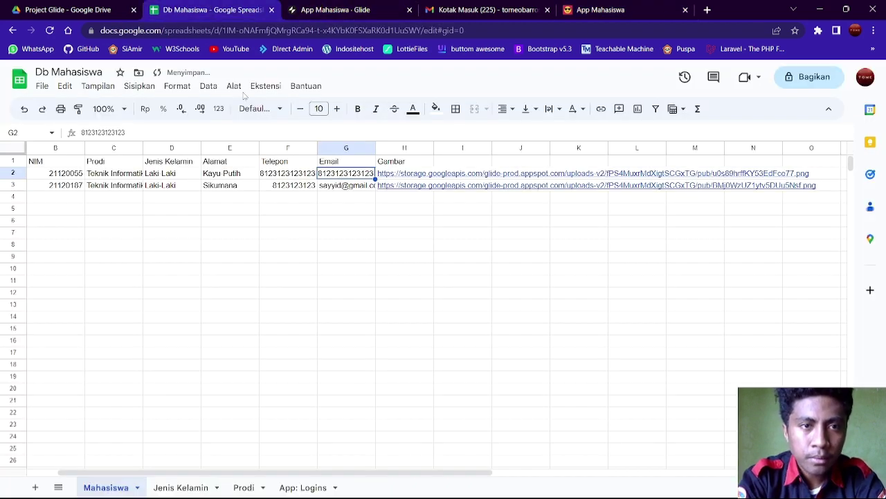
click(369, 225)
click(351, 175)
double_click(351, 175)
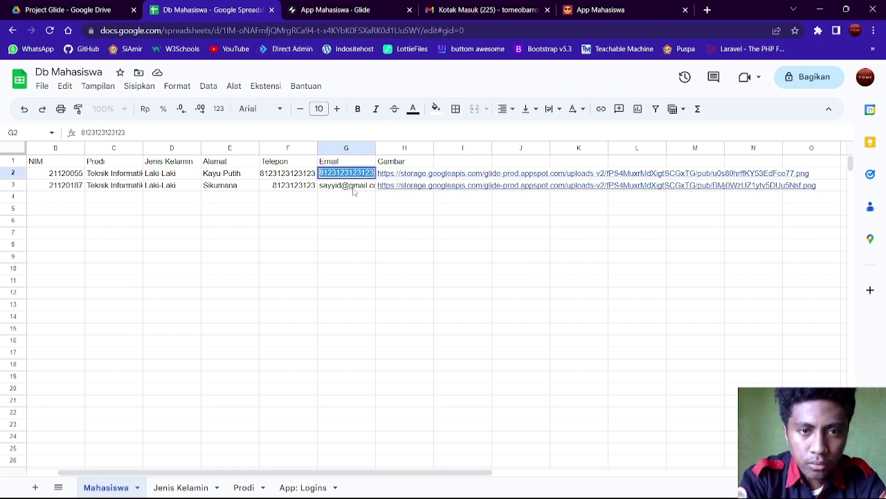
click(369, 6)
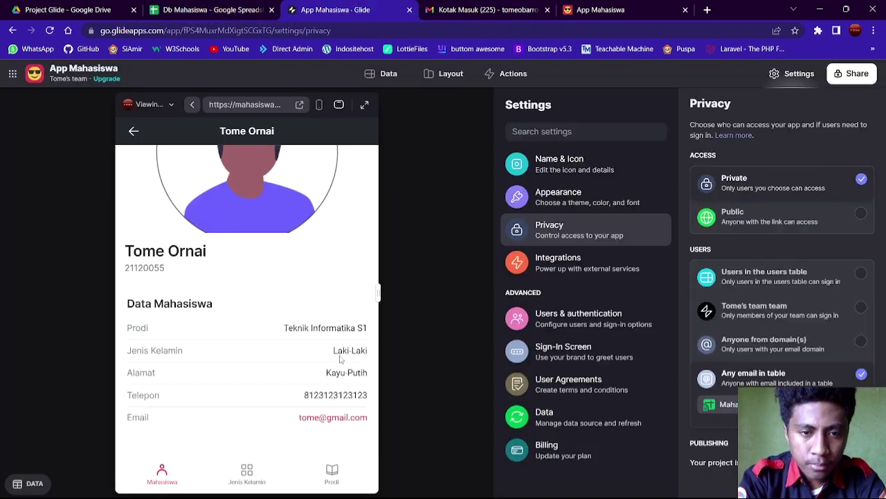
key(F5)
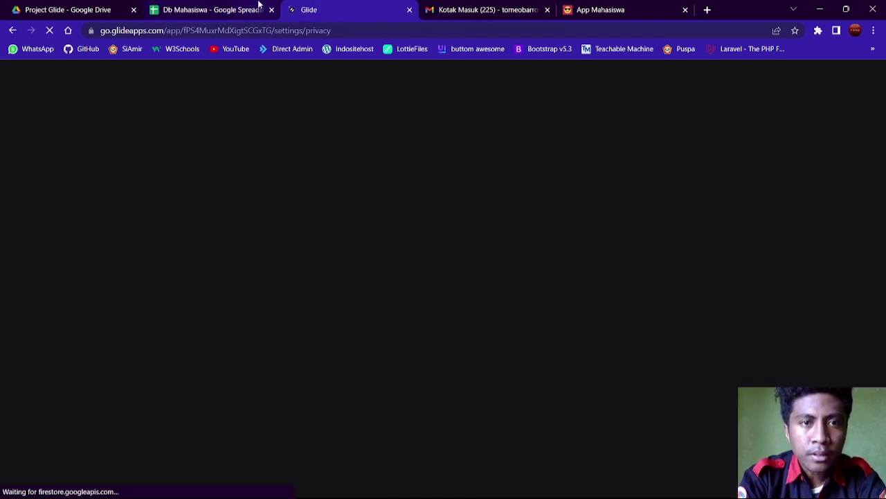
click(259, 5)
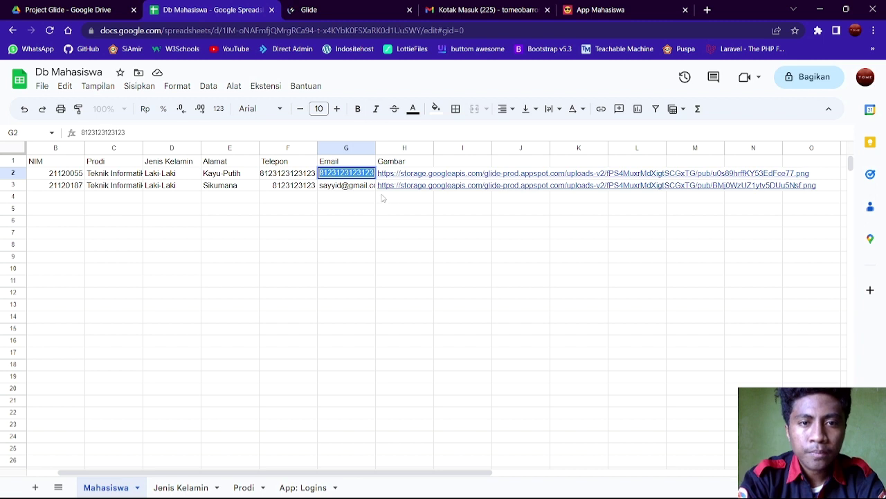
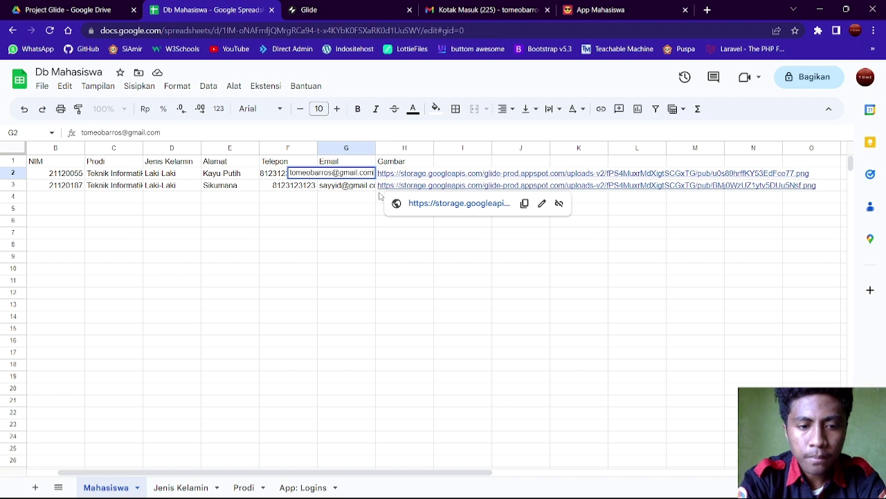
click(314, 303)
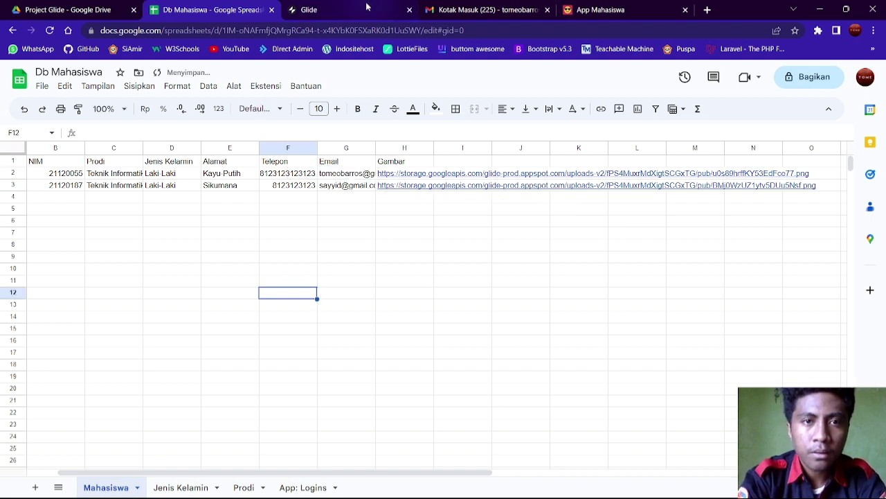
Step: Close the App Mahasiswa login tab and the Gmail inbox tab
click(367, 8)
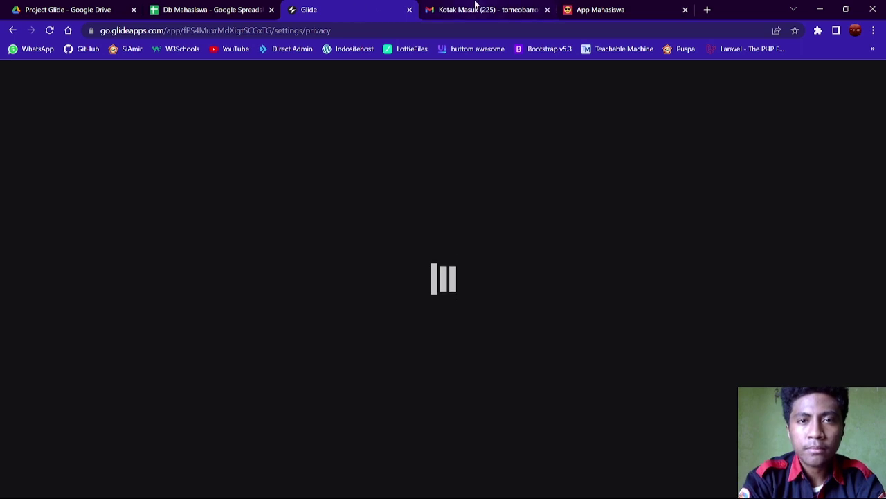
drag(593, 8, 468, 4)
click(547, 9)
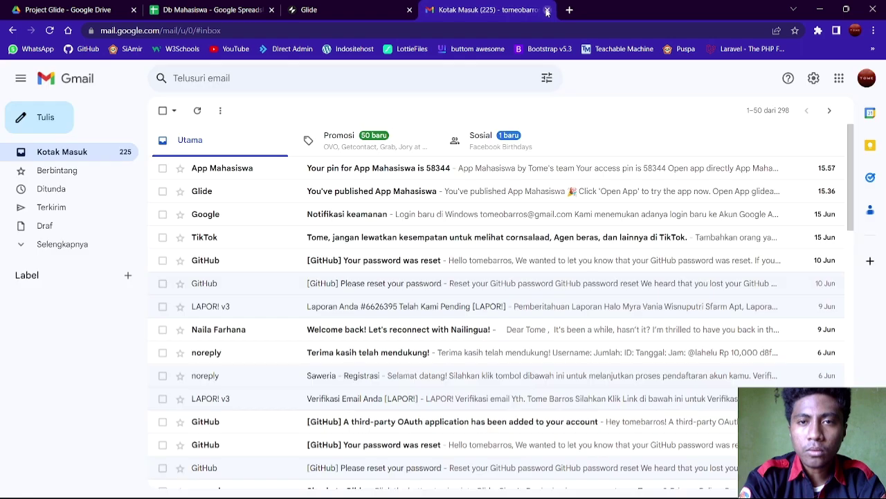
middle_click(468, 4)
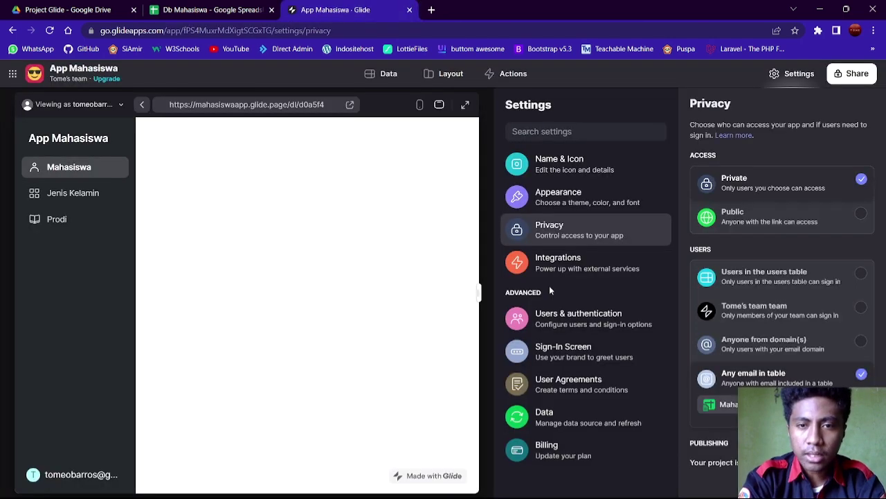
Step: View the first student's detail page in the Glide preview, checking the sheet in between
click(184, 289)
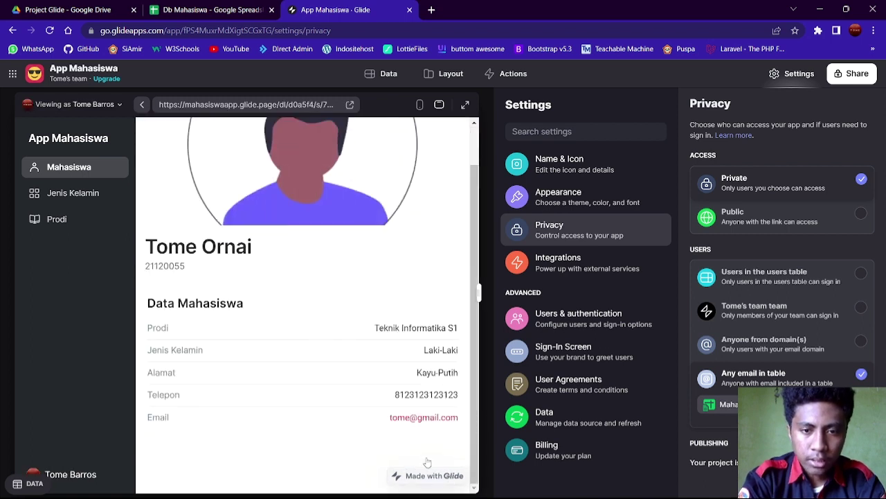
click(244, 7)
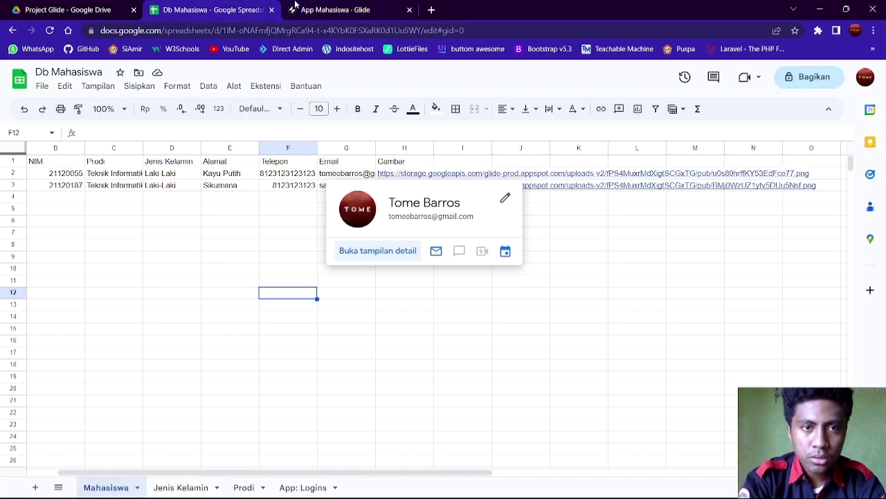
click(373, 365)
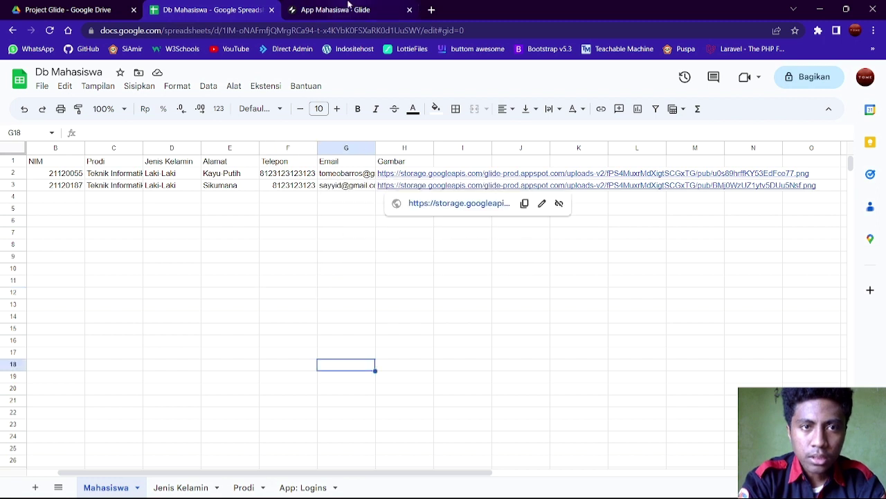
click(349, 7)
scroll(151, 180, up, 1)
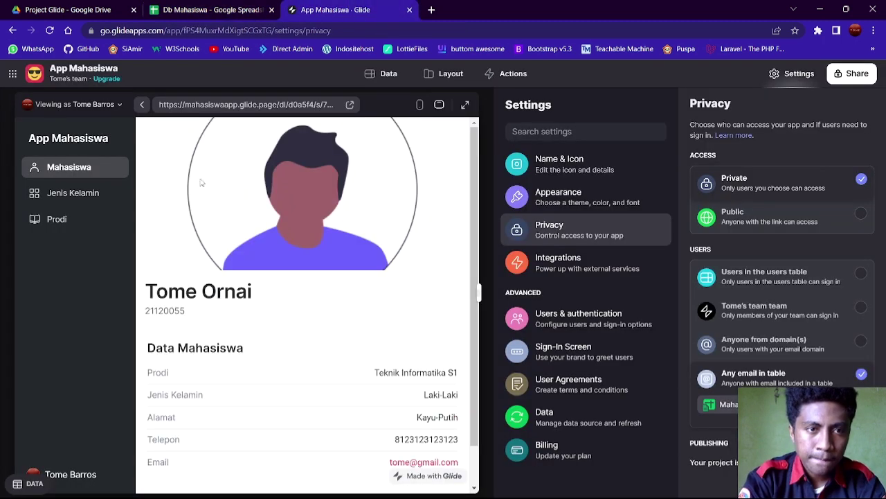
click(143, 105)
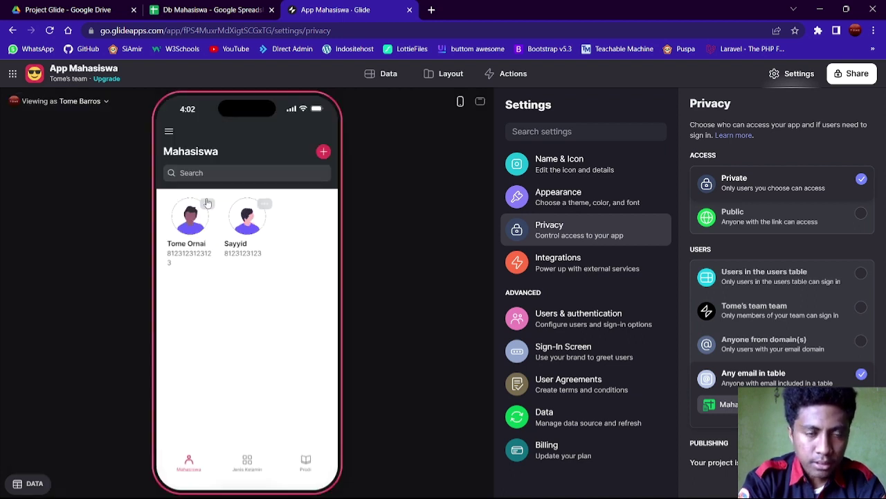
click(188, 228)
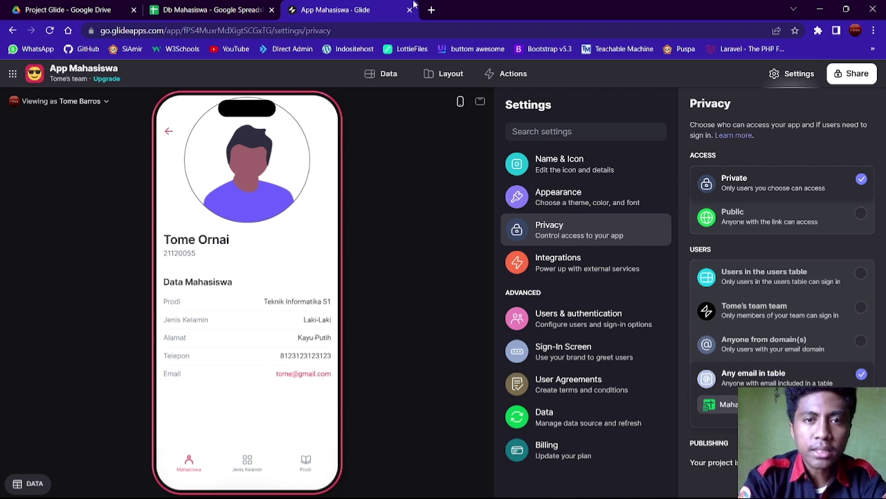
Step: Copy the app link from Share and load the published App Mahasiswa in a new tab
click(855, 72)
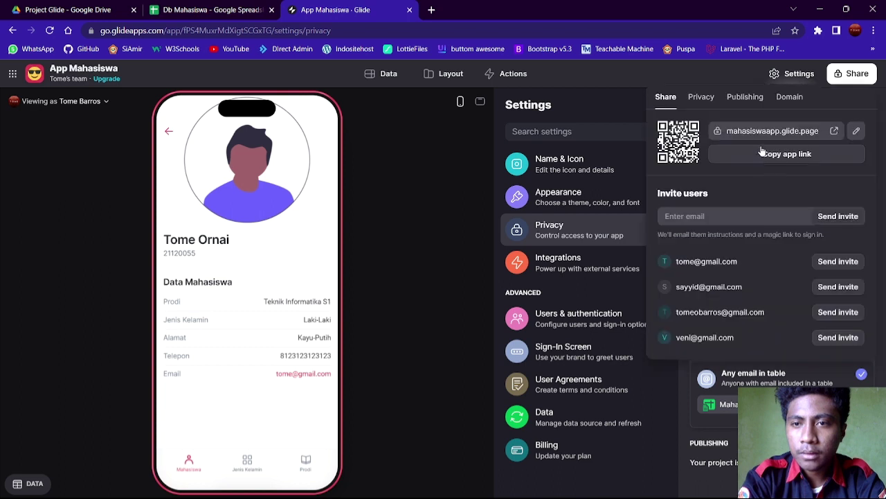
click(806, 151)
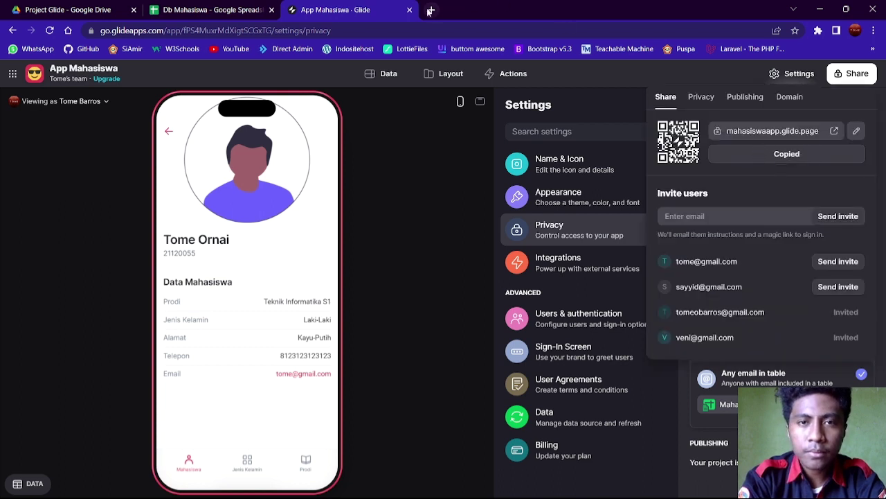
click(429, 9)
key(ctrl+v)
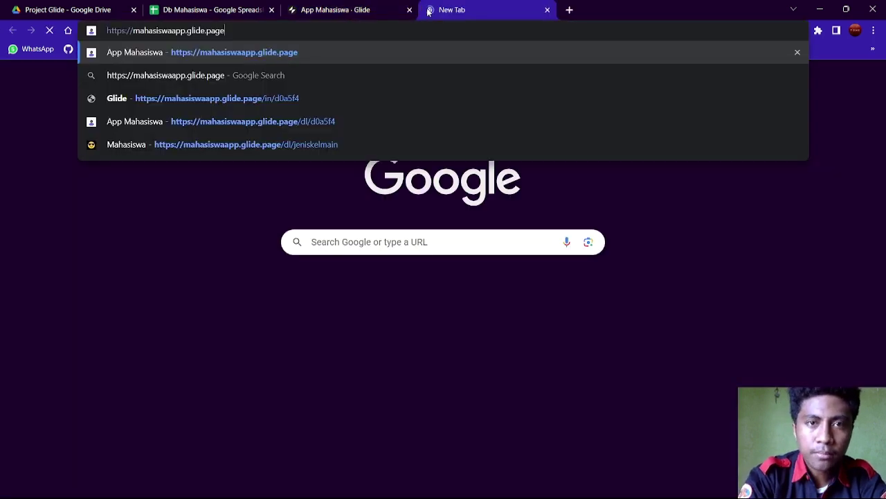
key(Return)
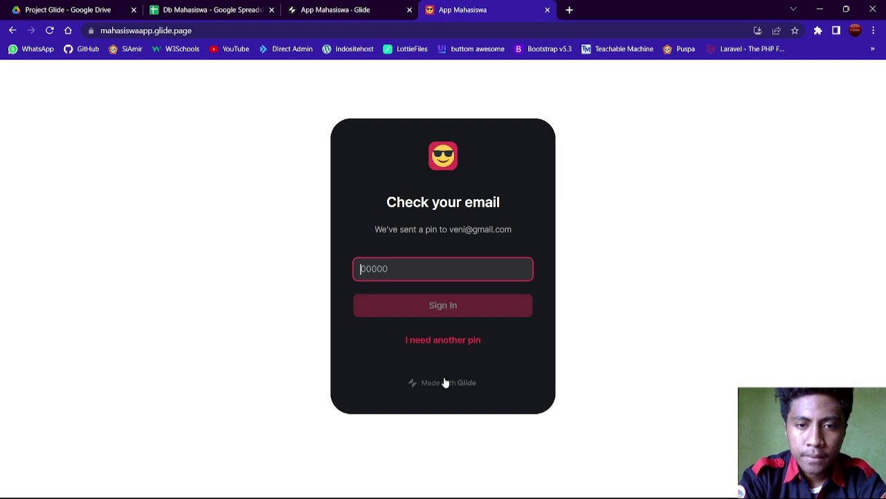
Step: Request a sign-in pin for the account email address on the login page
click(435, 339)
triple_click(437, 284)
key(BackSpace)
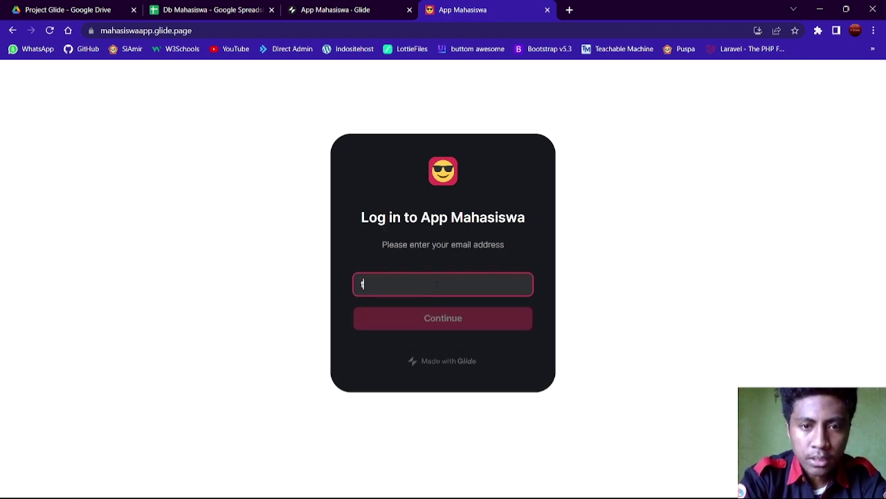
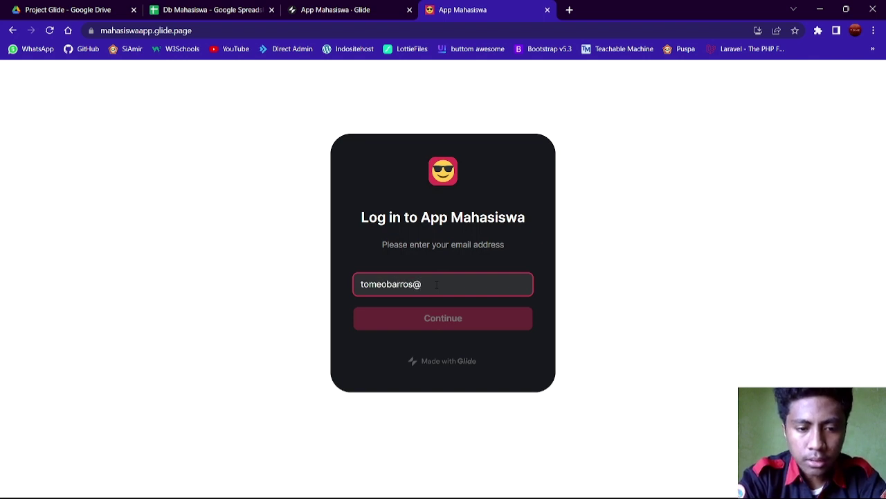
key(Return)
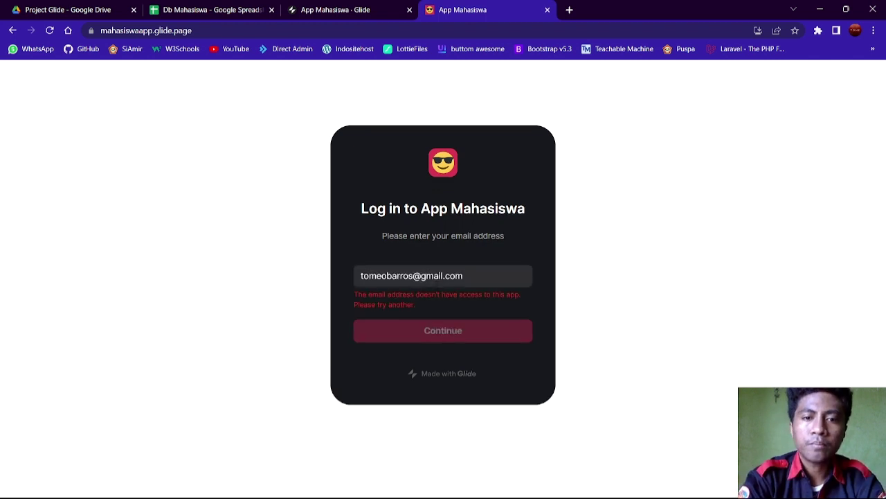
Step: Compare with the spreadsheet's emails, then resubmit a shortened email for a pin
drag(462, 276, 376, 276)
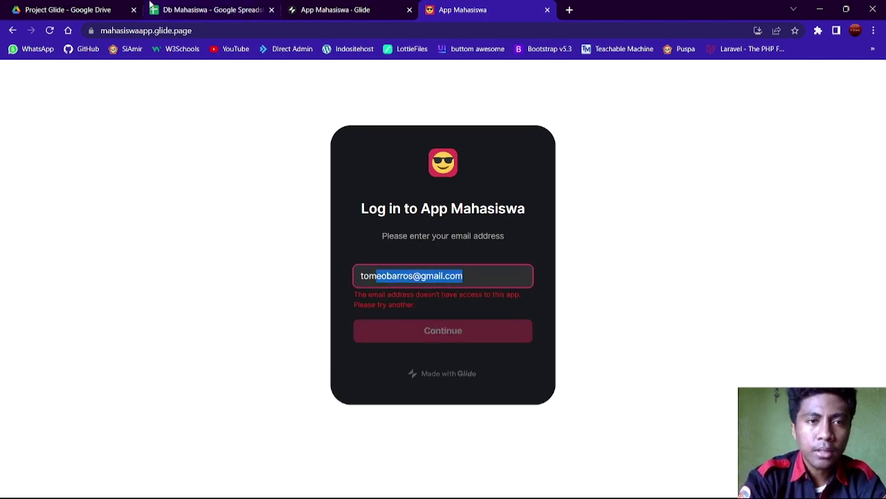
click(212, 10)
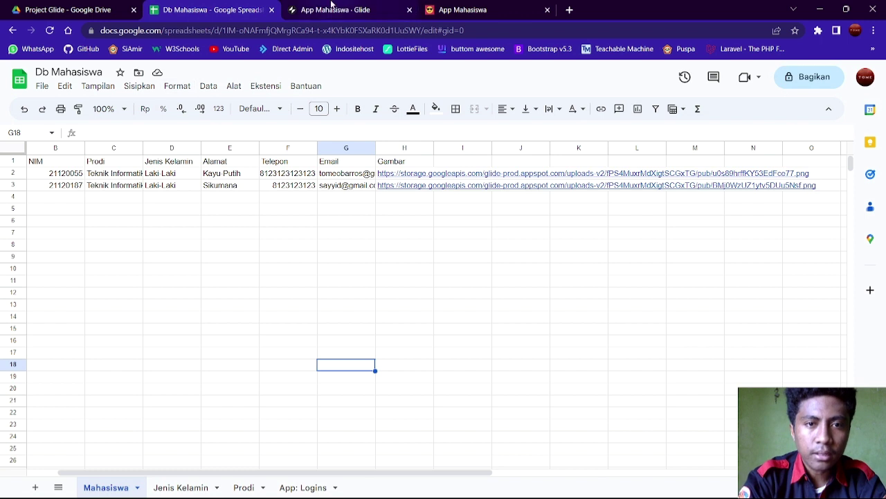
click(334, 10)
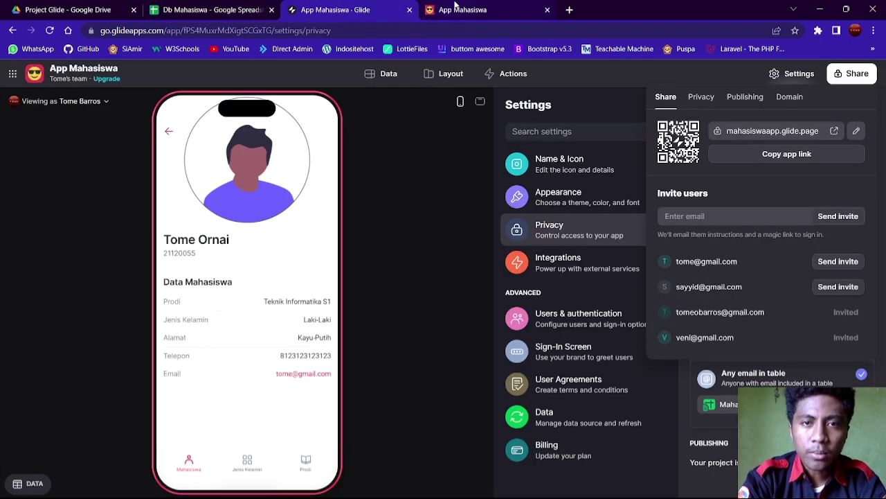
click(463, 9)
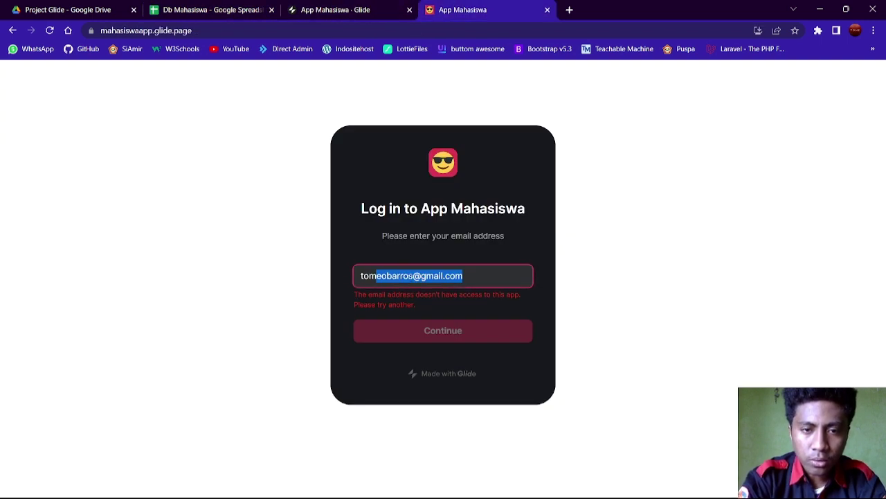
click(412, 275)
key(BackSpace)
key(BackSpace)
key(BackSpace)
key(BackSpace)
key(BackSpace)
key(BackSpace)
key(BackSpace)
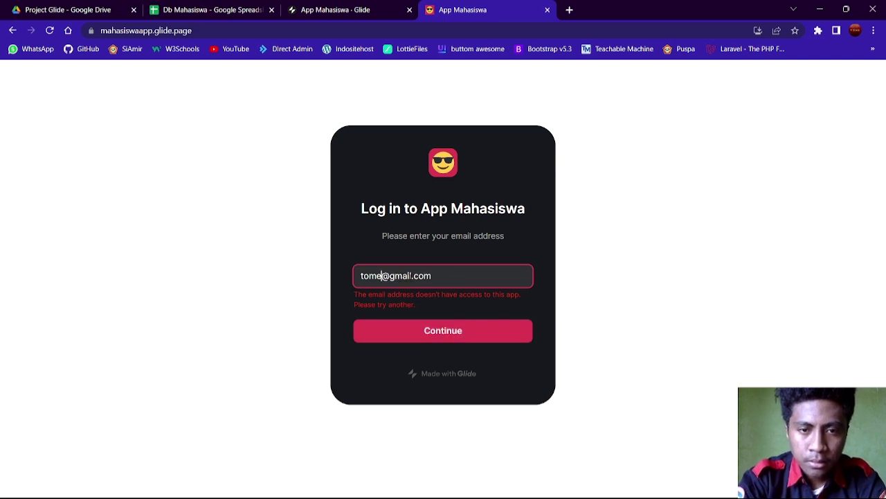
key(Return)
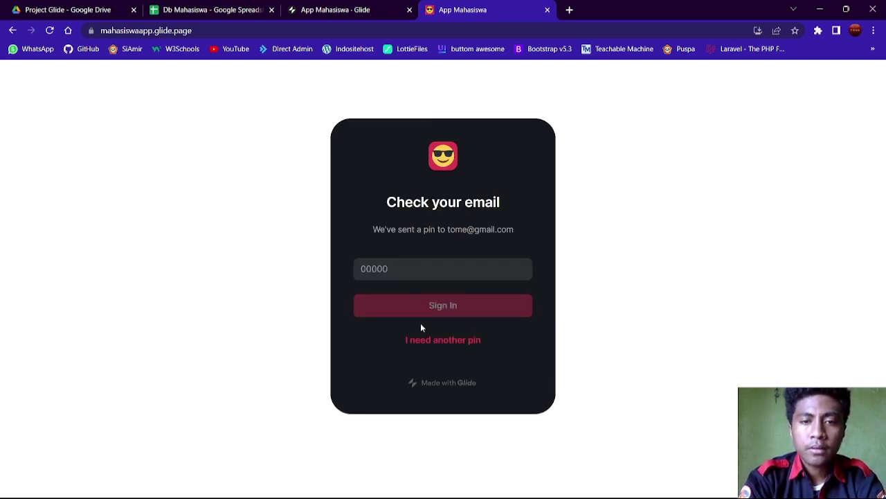
Step: Set App Mahasiswa's privacy to Public with No sign-in
click(453, 340)
click(324, 8)
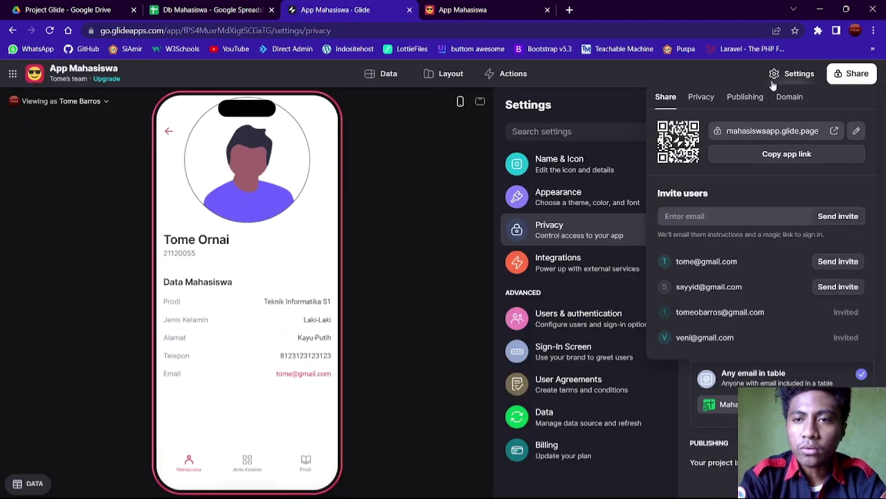
click(562, 235)
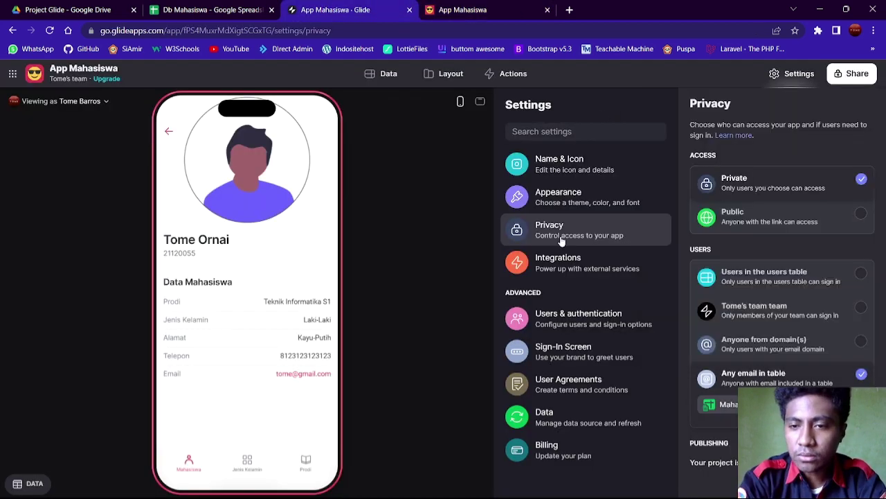
click(836, 225)
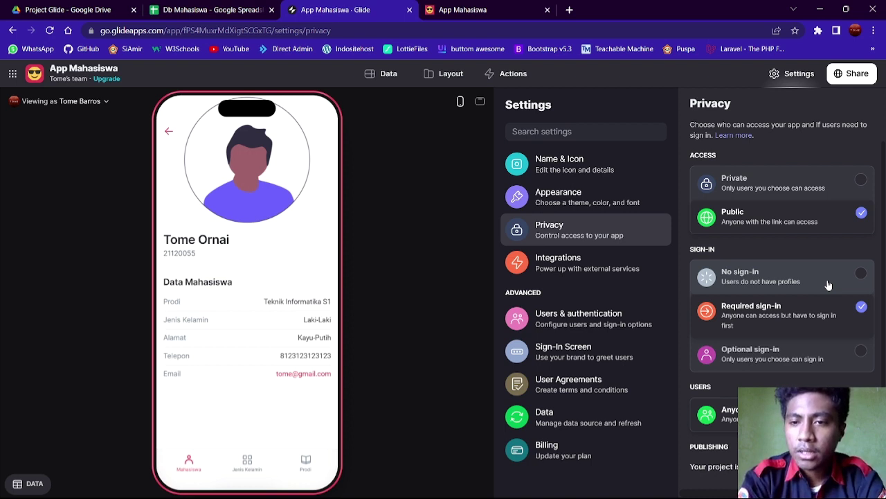
click(829, 284)
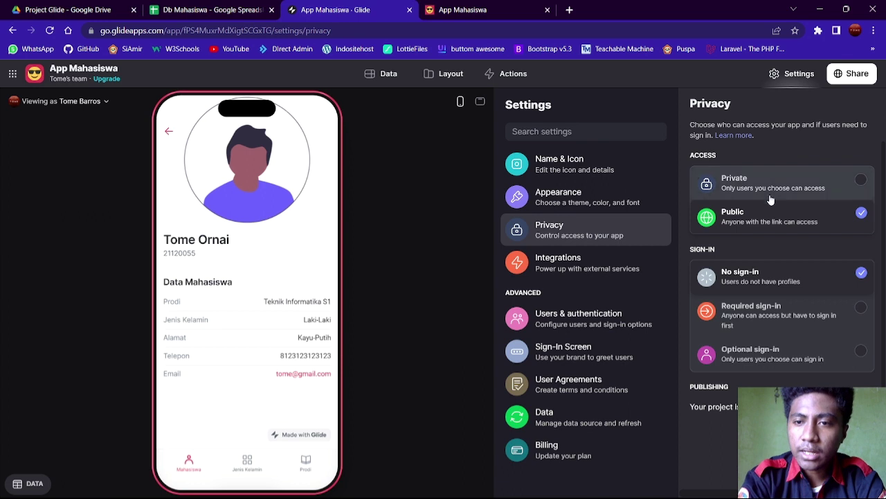
Step: Close the app's login tab and copy the app link from Share
click(550, 9)
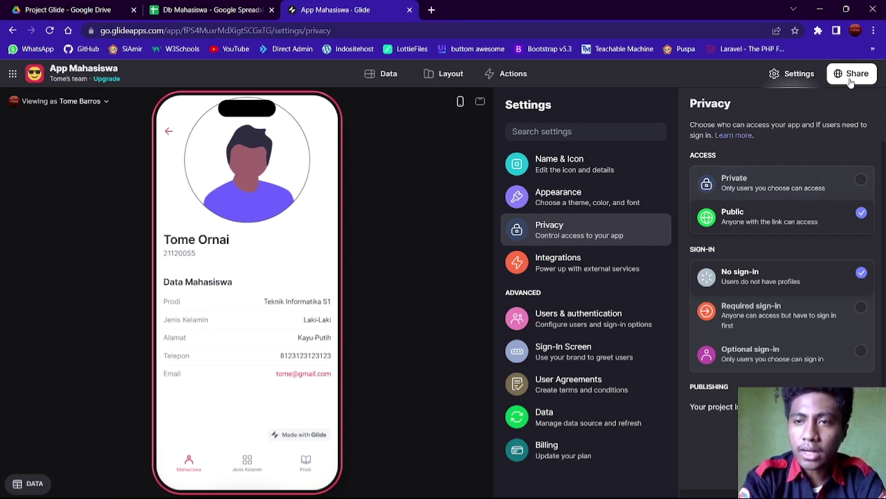
click(851, 77)
click(830, 151)
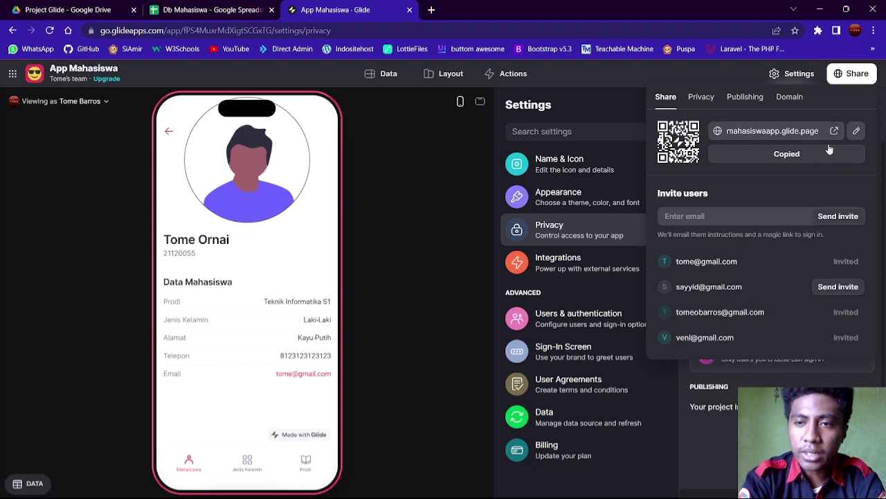
Step: Load the app link in a new tab and browse Jenis Kelamin, then the Mahasiswa list
click(431, 11)
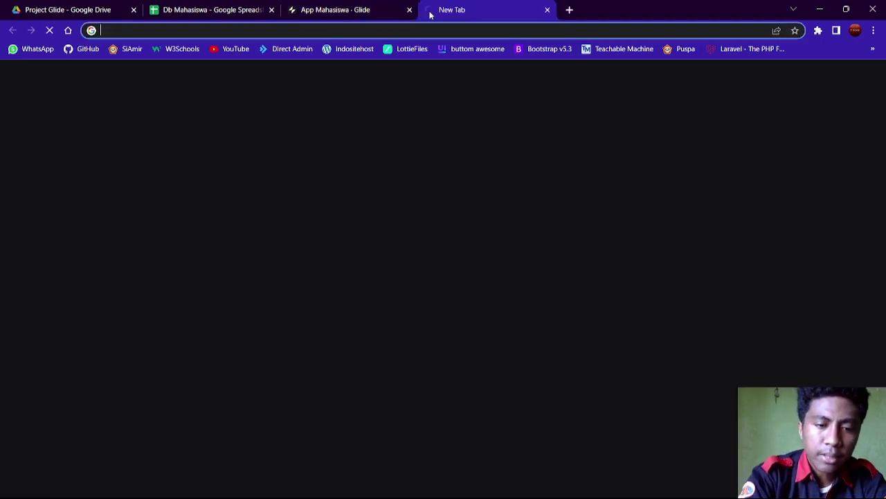
key(ctrl+v)
key(Return)
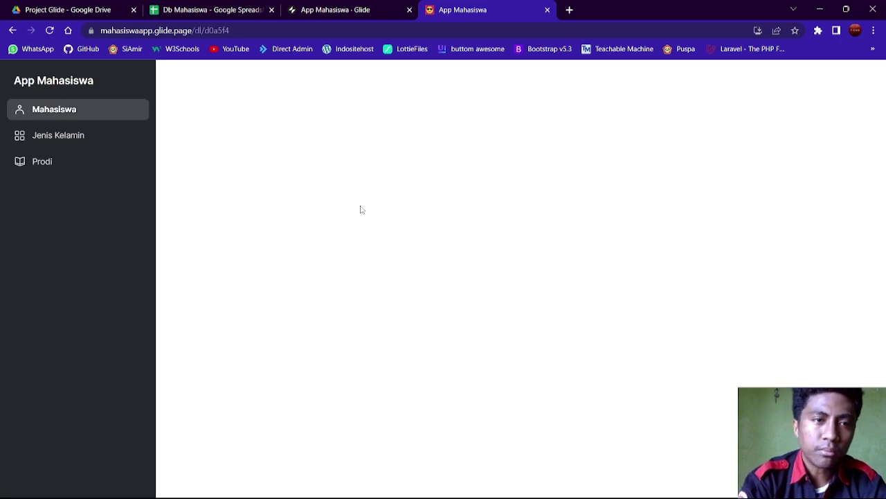
click(44, 132)
click(72, 114)
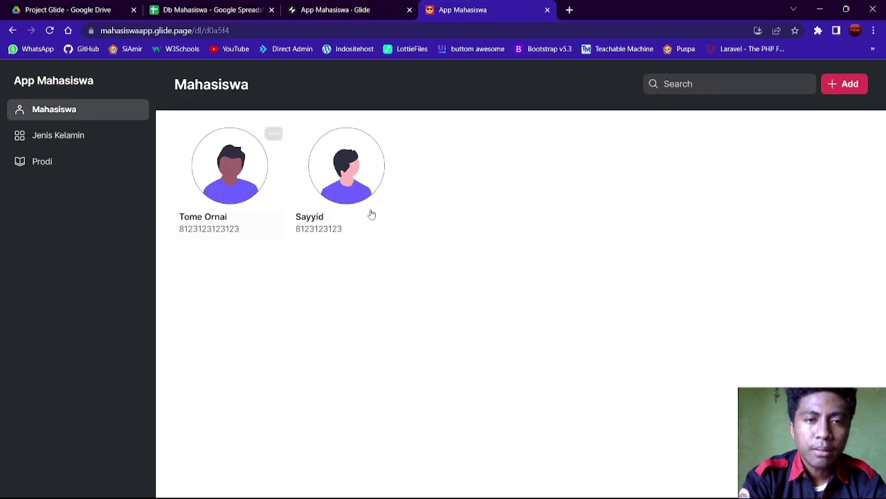